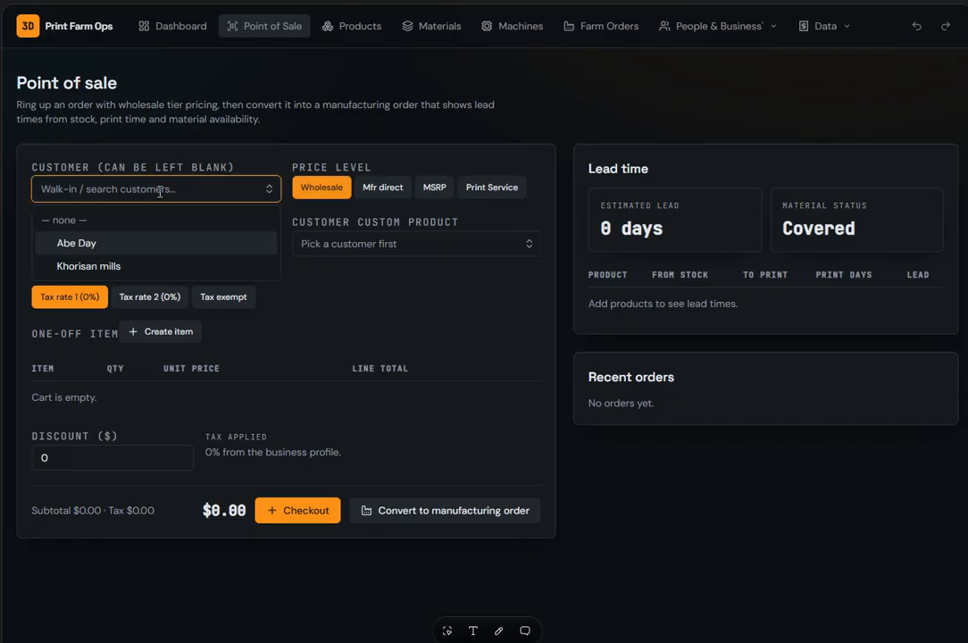
Step: Search the customers for "k" and assign the matching customer to the sale
text(k)
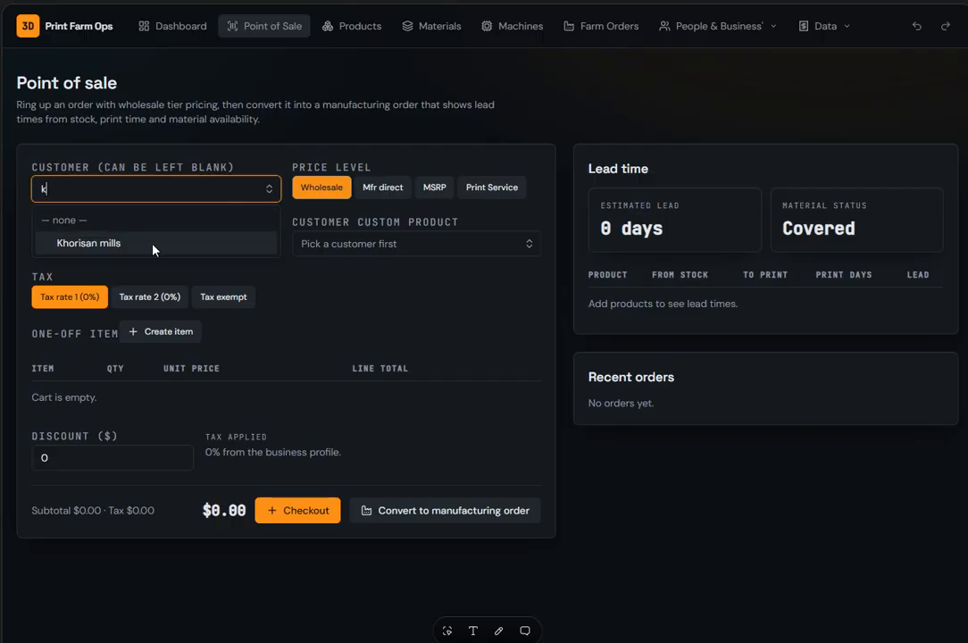
click(108, 192)
click(98, 243)
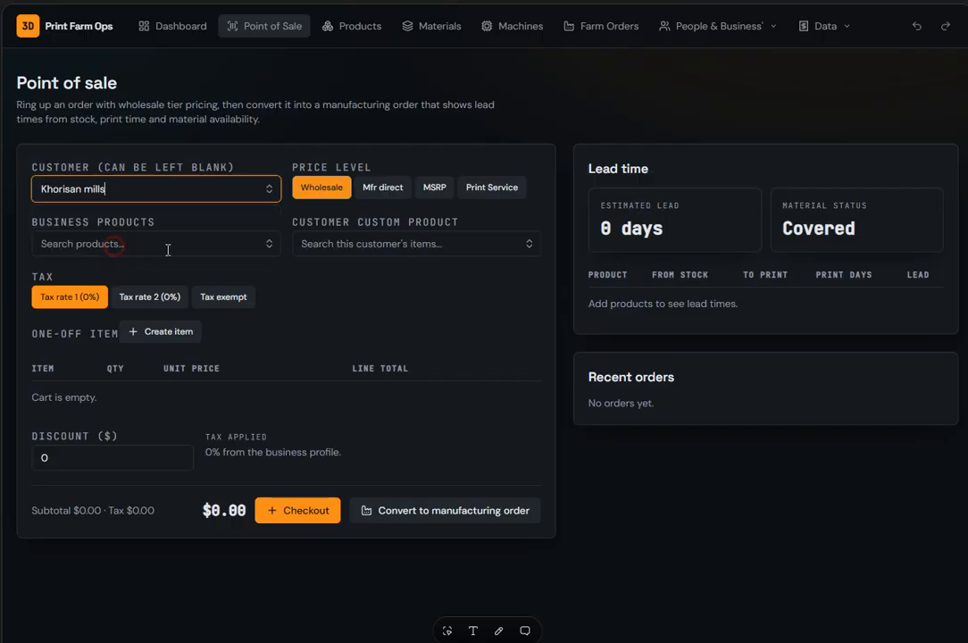
Step: Check this customer's custom products and look through the list of business products without choosing any
click(383, 248)
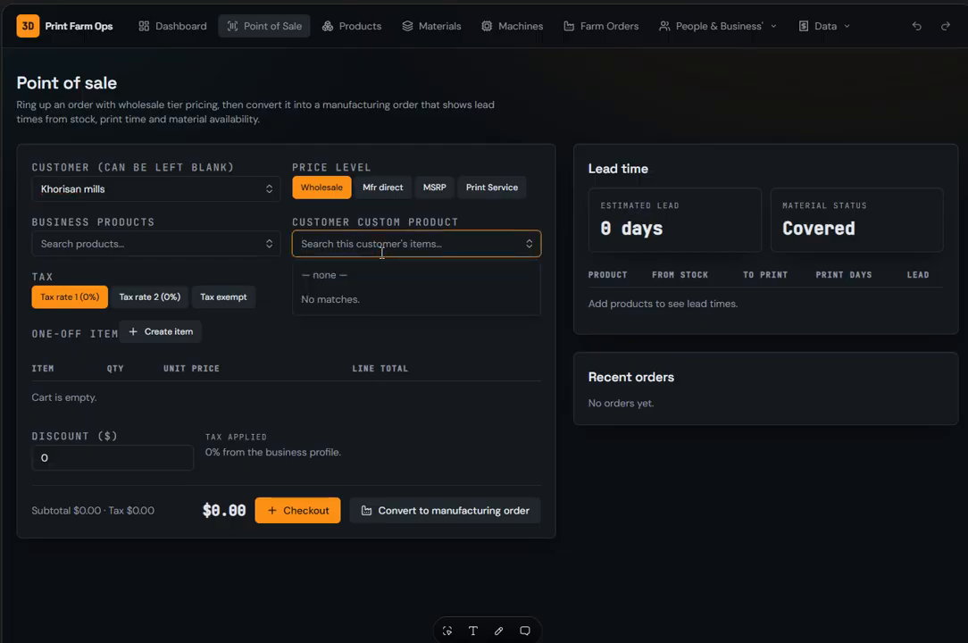
click(280, 360)
click(195, 244)
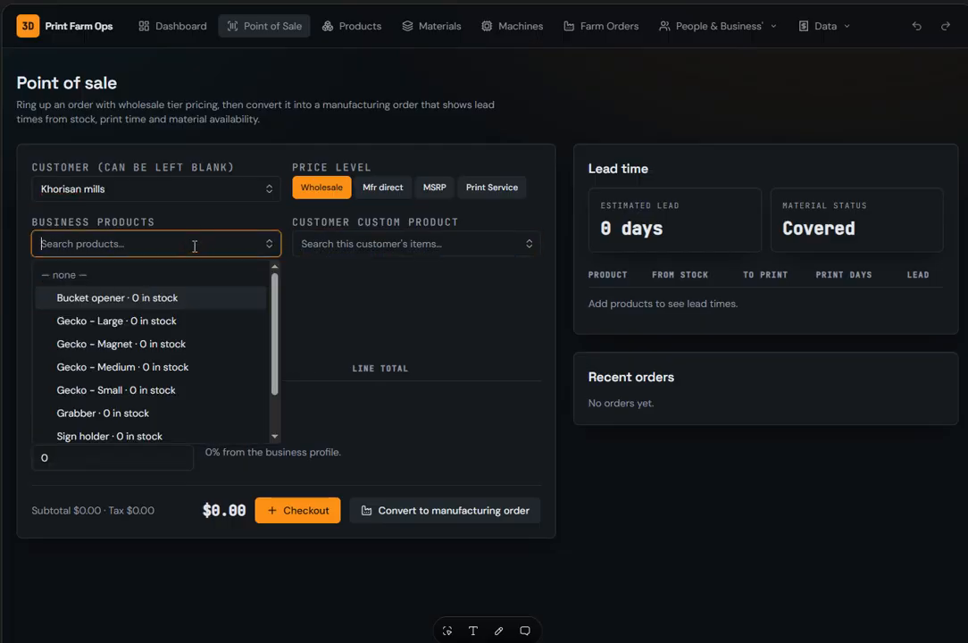
scroll(167, 357, down, 1)
scroll(167, 381, up, 1)
click(329, 346)
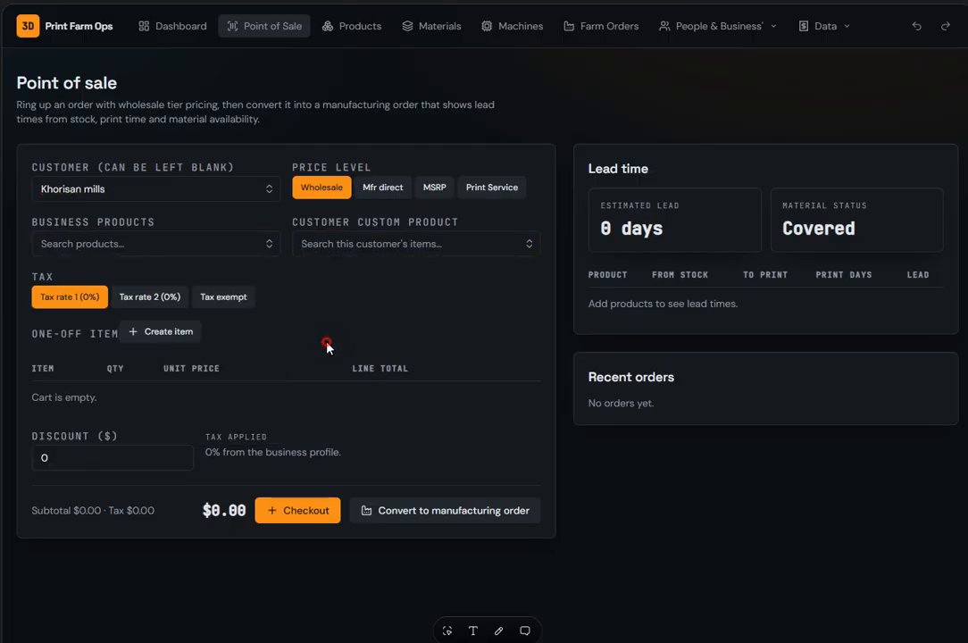
Step: Switch the sale to the other listed customer and check the custom and business product lists
click(204, 193)
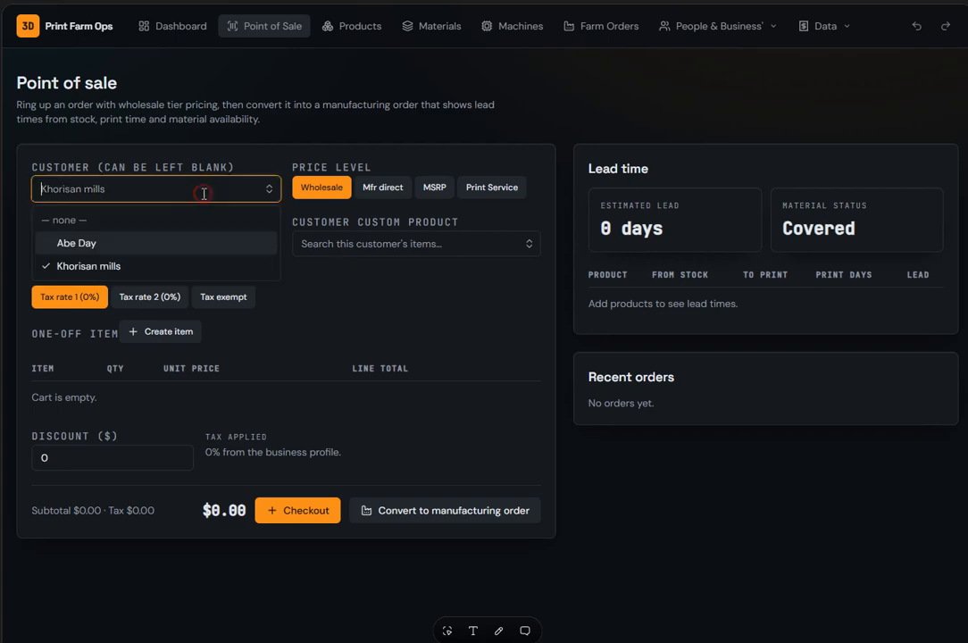
click(116, 243)
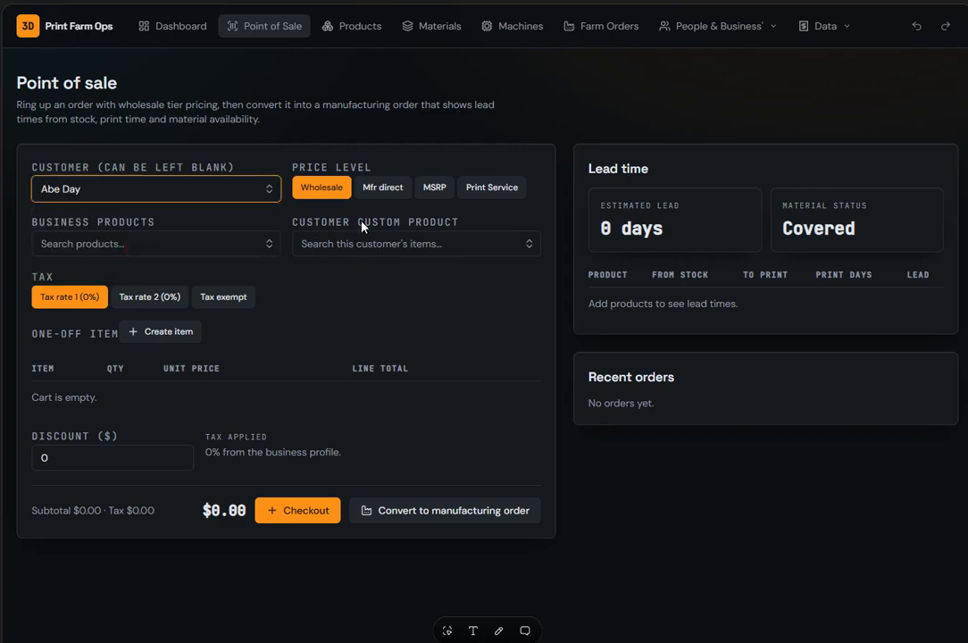
click(351, 244)
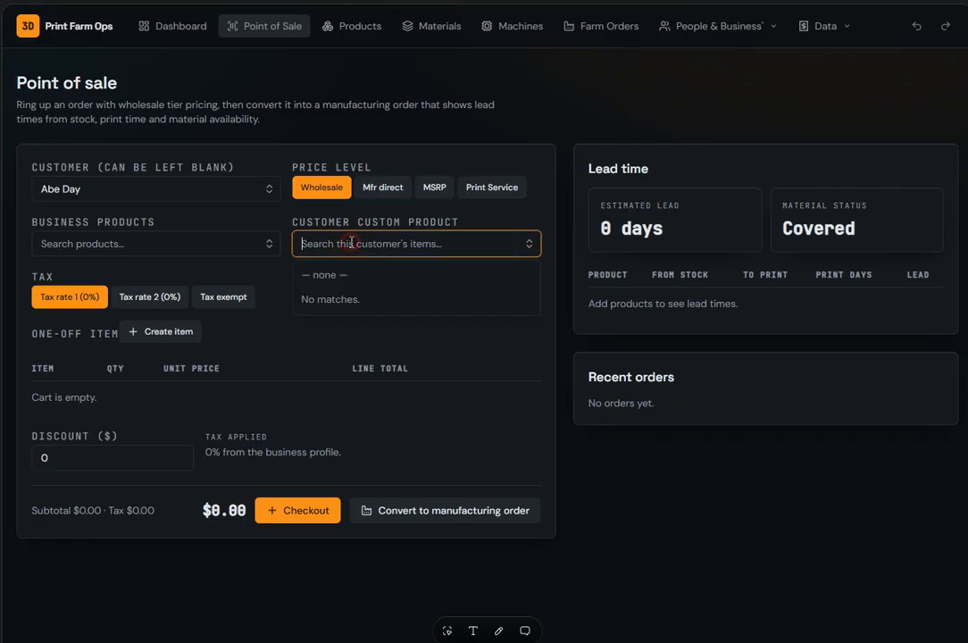
click(218, 243)
scroll(159, 357, down, 2)
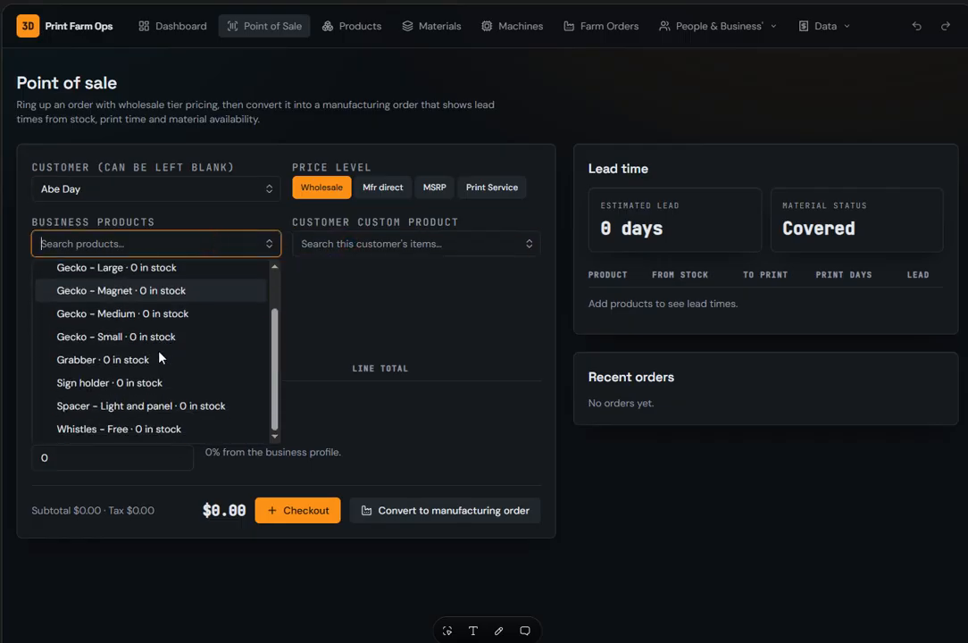
click(411, 351)
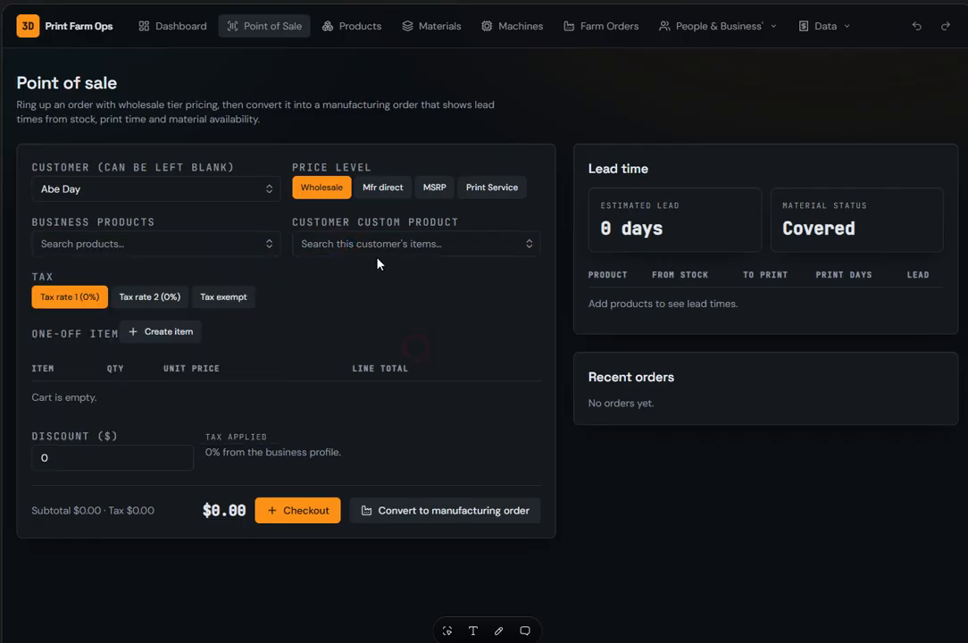
Step: Try each of the price levels, settle on Print Service, and make the sale tax exempt
click(382, 188)
click(434, 188)
click(487, 190)
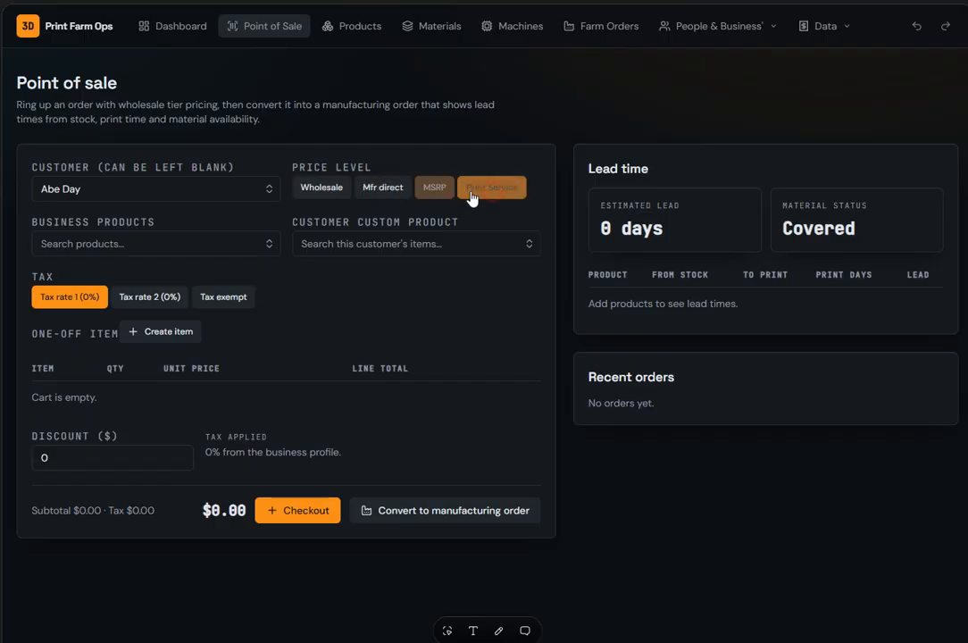
click(324, 189)
click(380, 189)
click(434, 188)
click(492, 190)
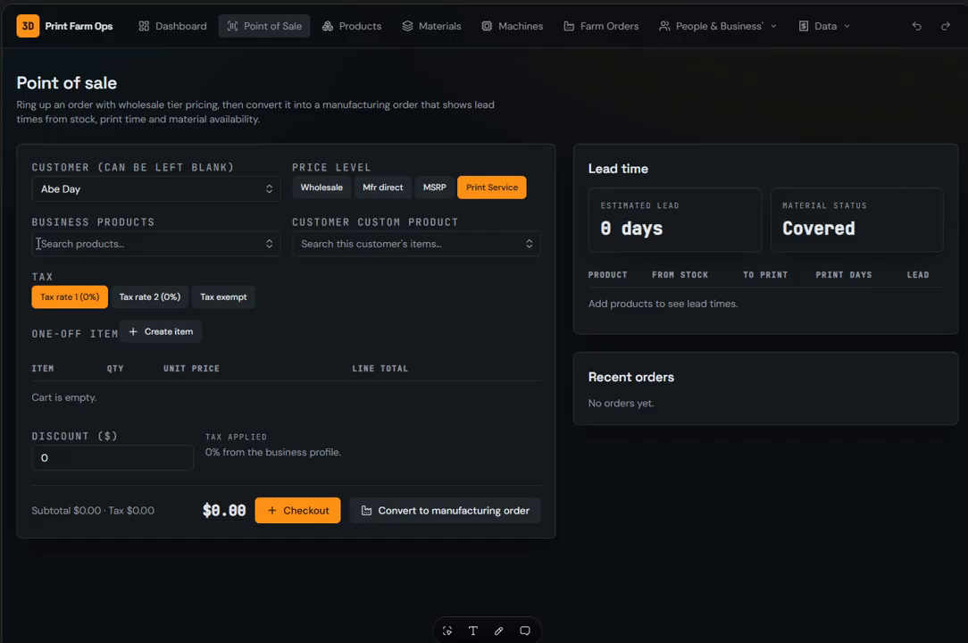
click(224, 296)
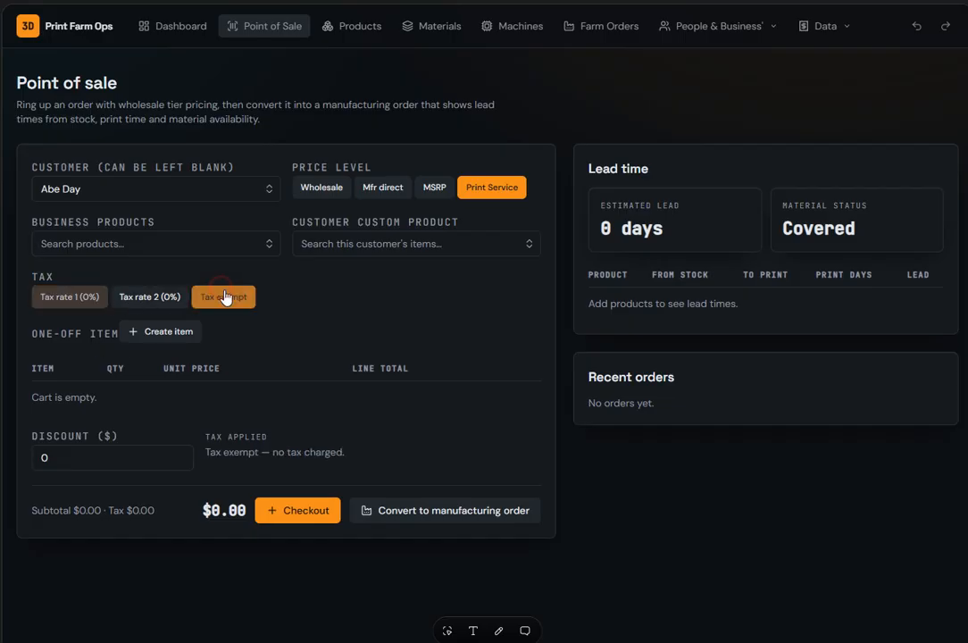
Step: Create a one-off item in the cart and change its name to "Custojhgjhkm item"
click(151, 332)
click(71, 400)
text(jhgjhk)
Step: Set the one-off item's unit price to $40 and its quantity to 3
click(244, 401)
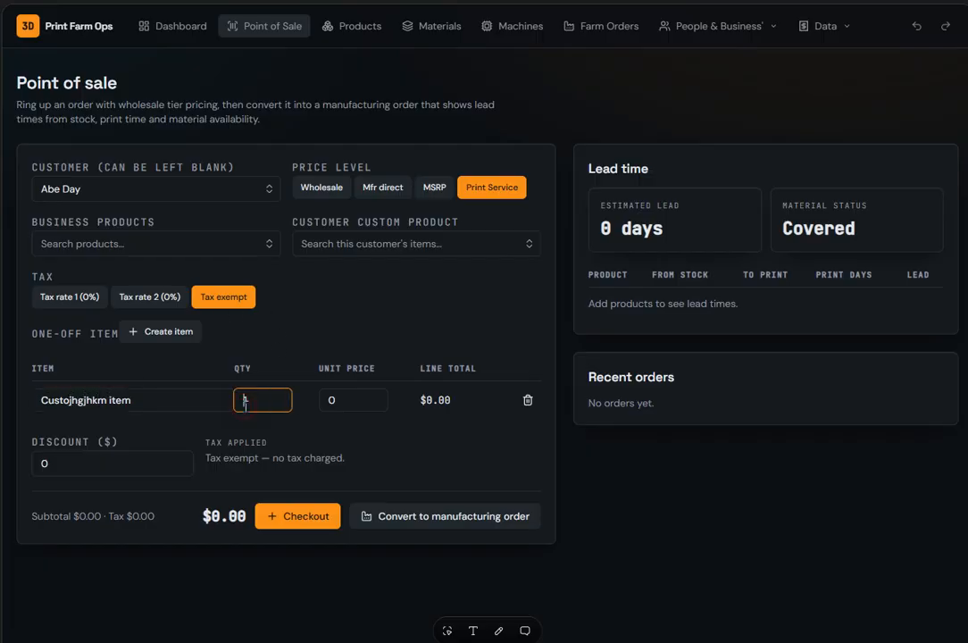
click(365, 394)
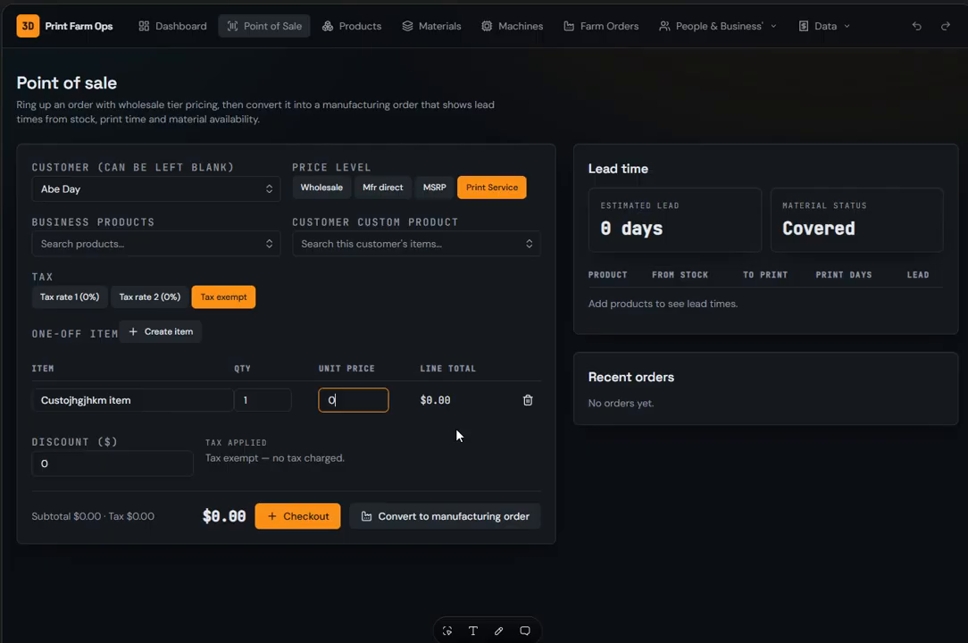
text(40)
click(255, 400)
key(BackSpace)
text(3)
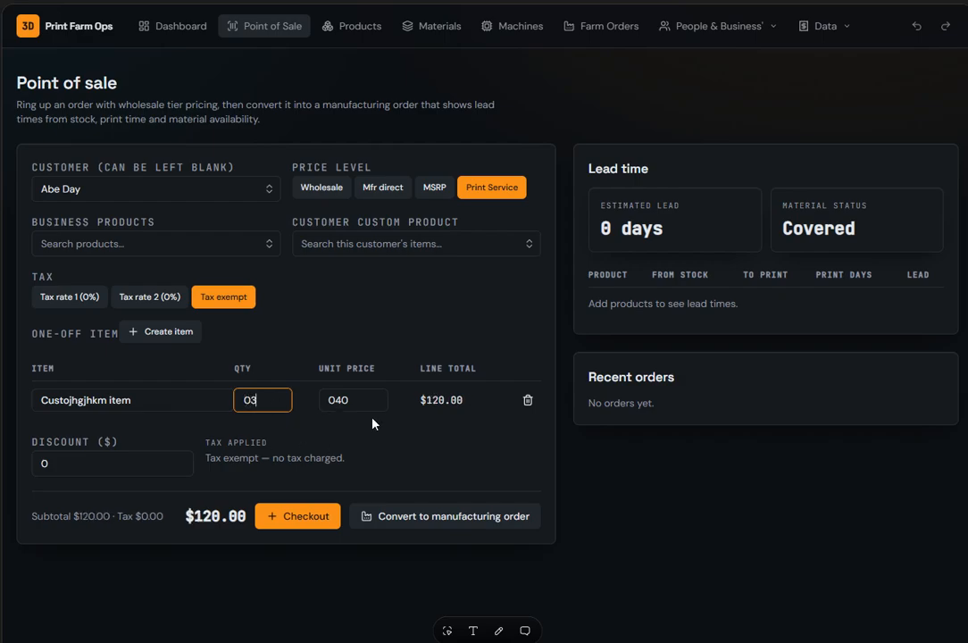
click(78, 465)
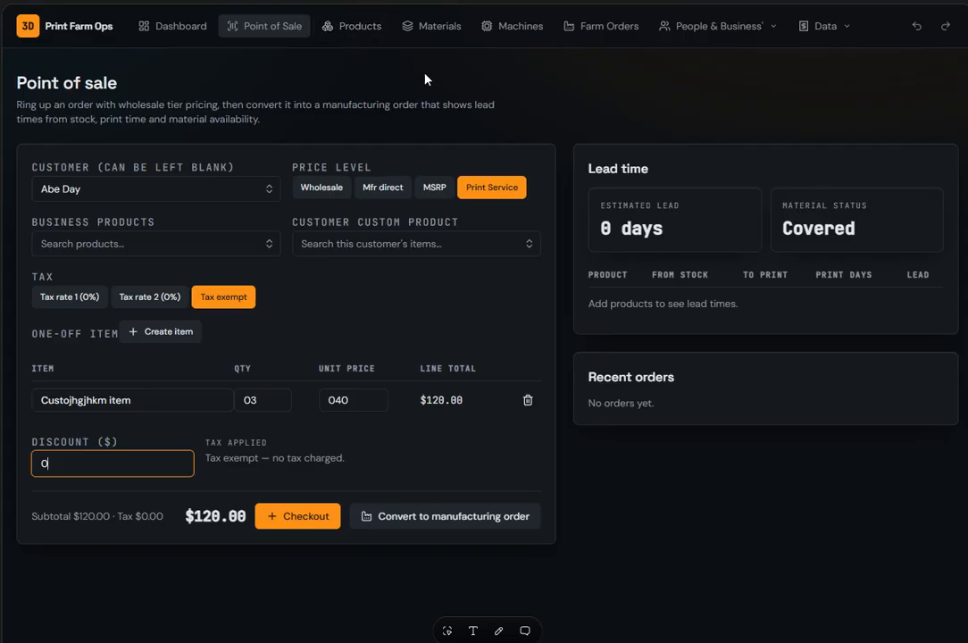
Step: Open the materials inventory, expand Printer/Machine Material, Filament and Petg, and look through the PETG filaments
click(444, 29)
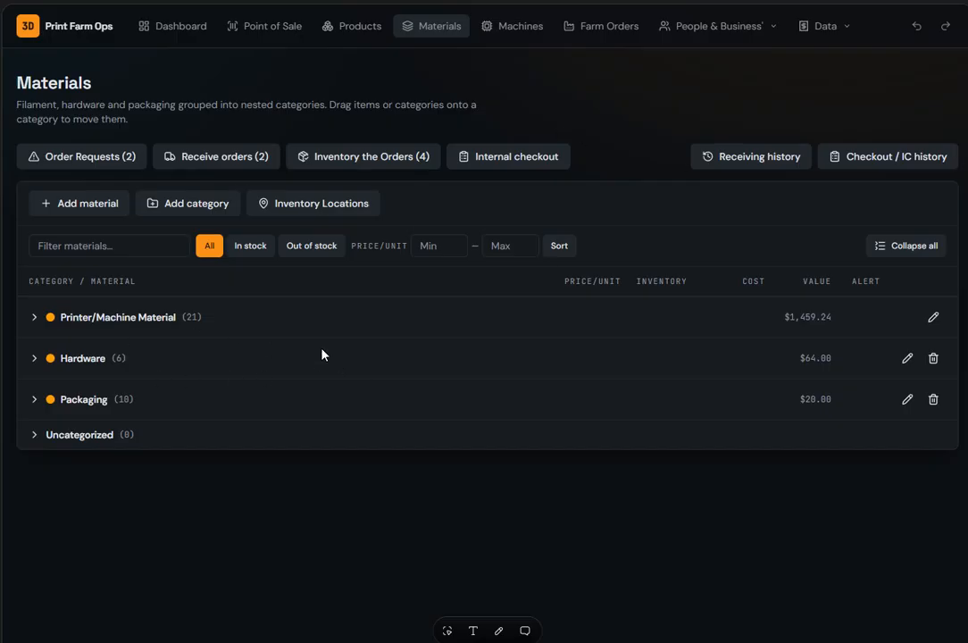
click(270, 320)
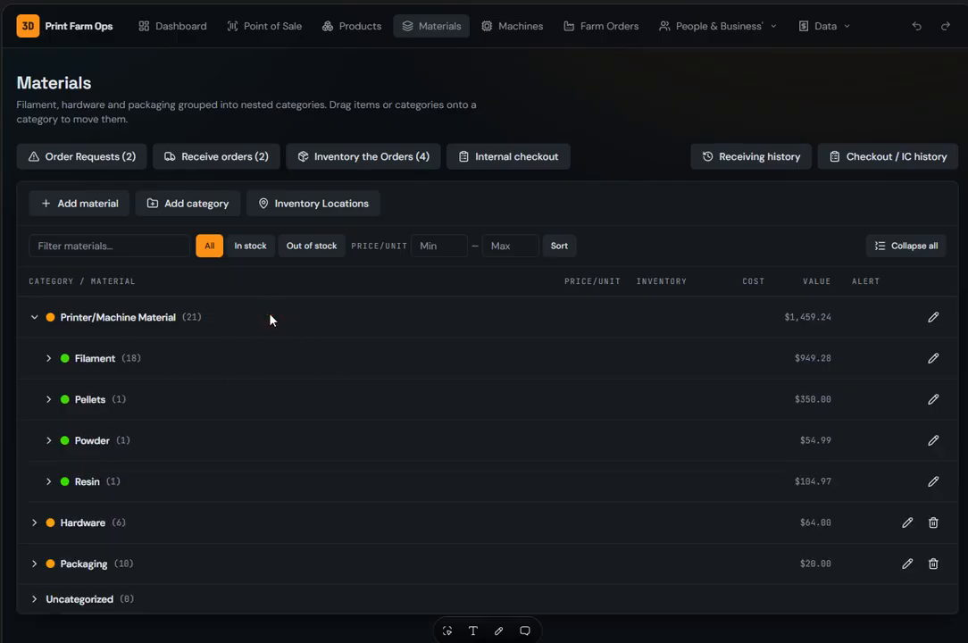
click(174, 366)
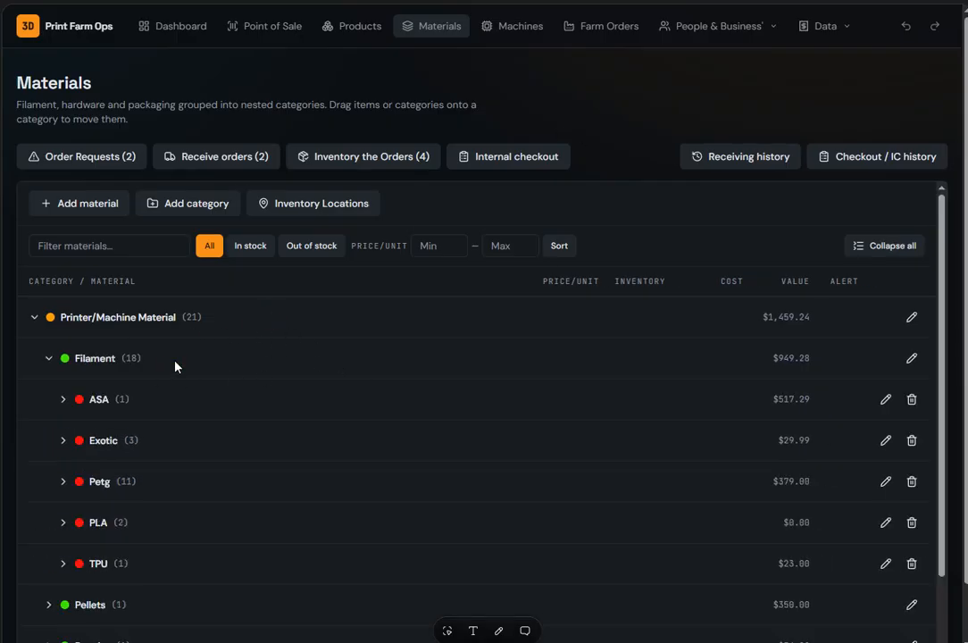
scroll(205, 422, down, 2)
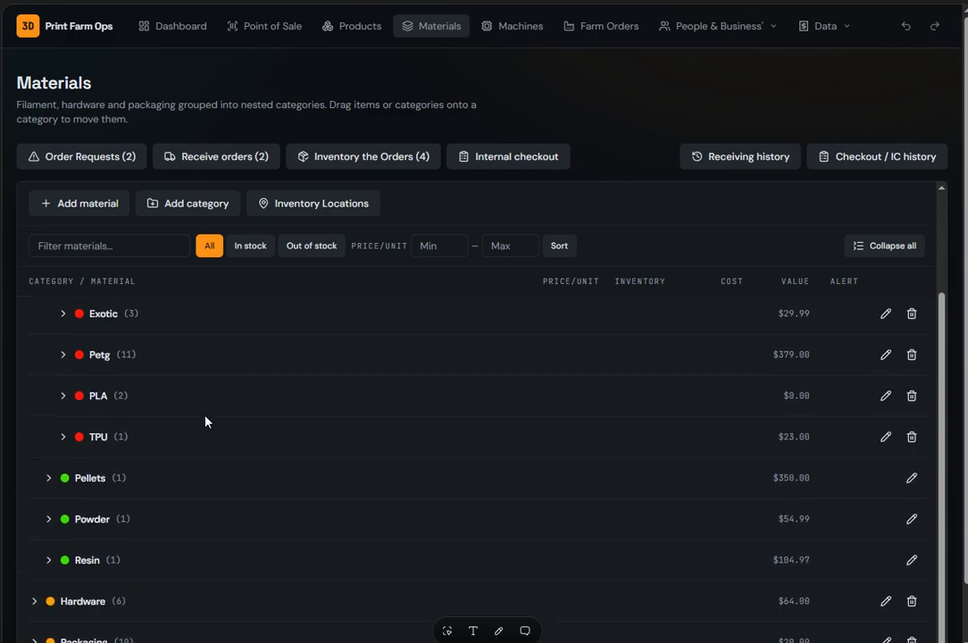
click(171, 350)
scroll(479, 340, down, 3)
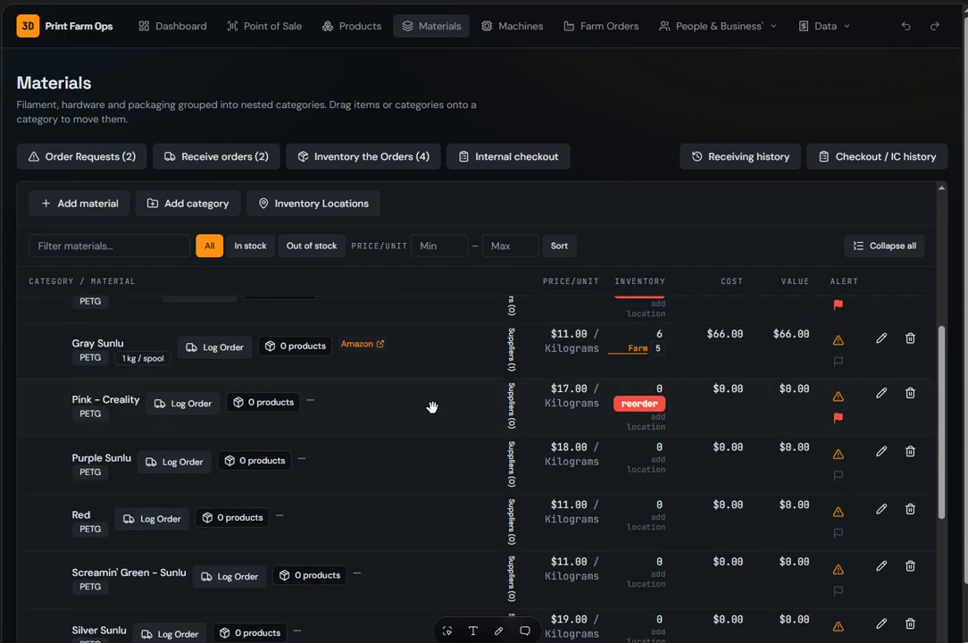
scroll(431, 407, up, 3)
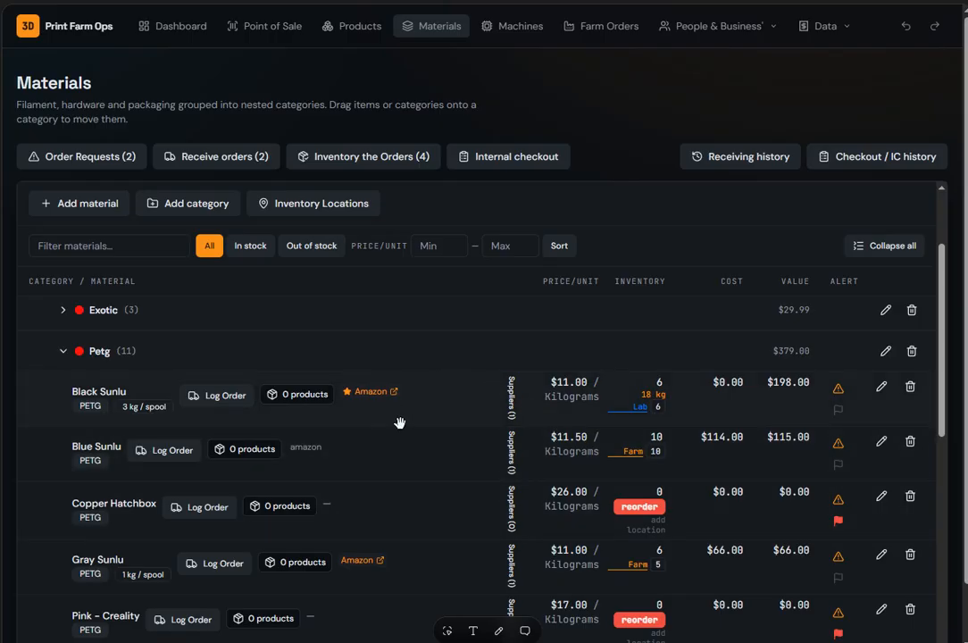
Step: Review the suppliers of Black Sunlu and Amazon's supplier details, and close them without saving changes
click(513, 400)
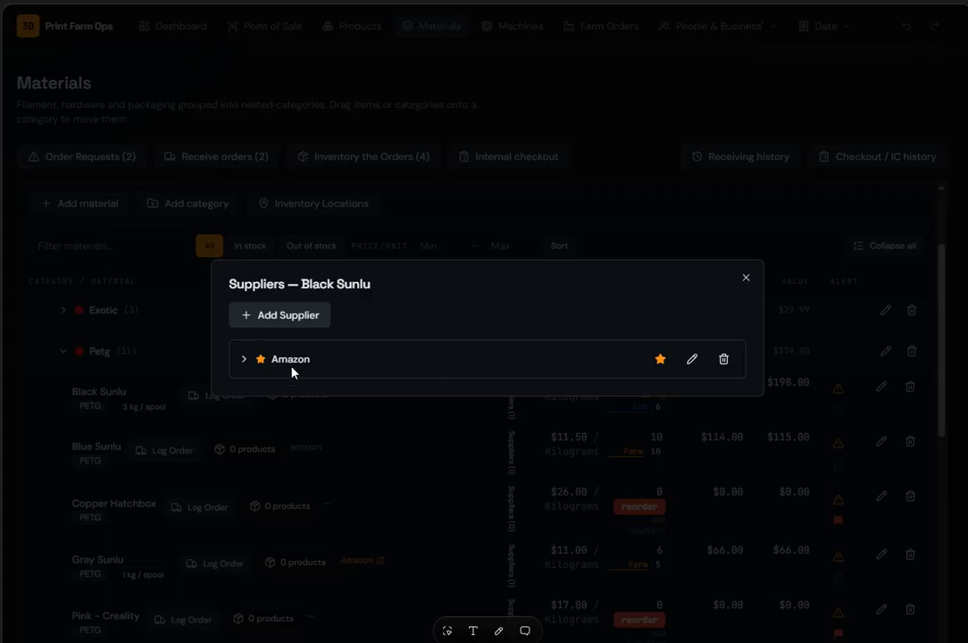
click(746, 278)
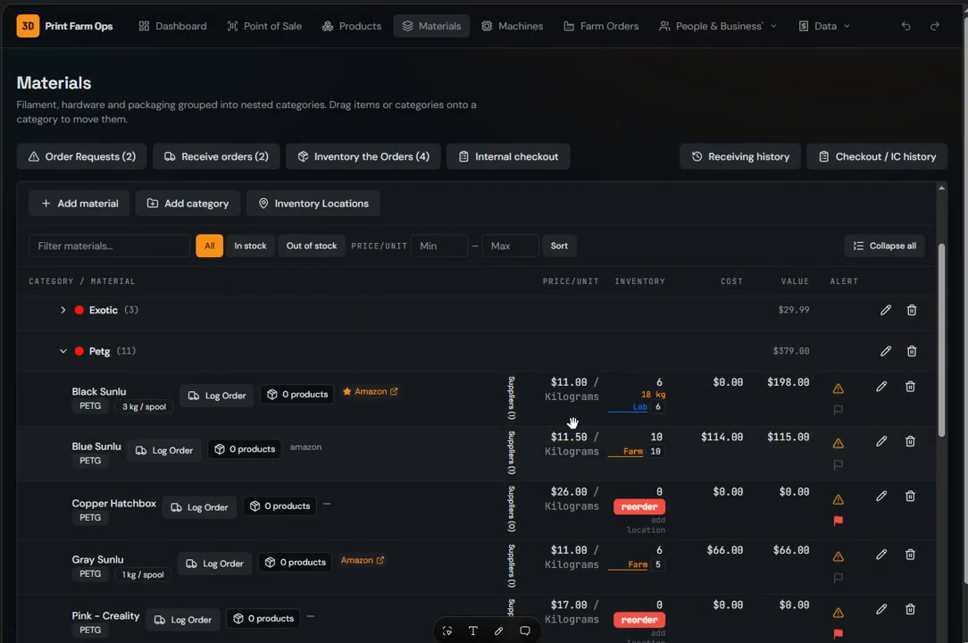
click(511, 397)
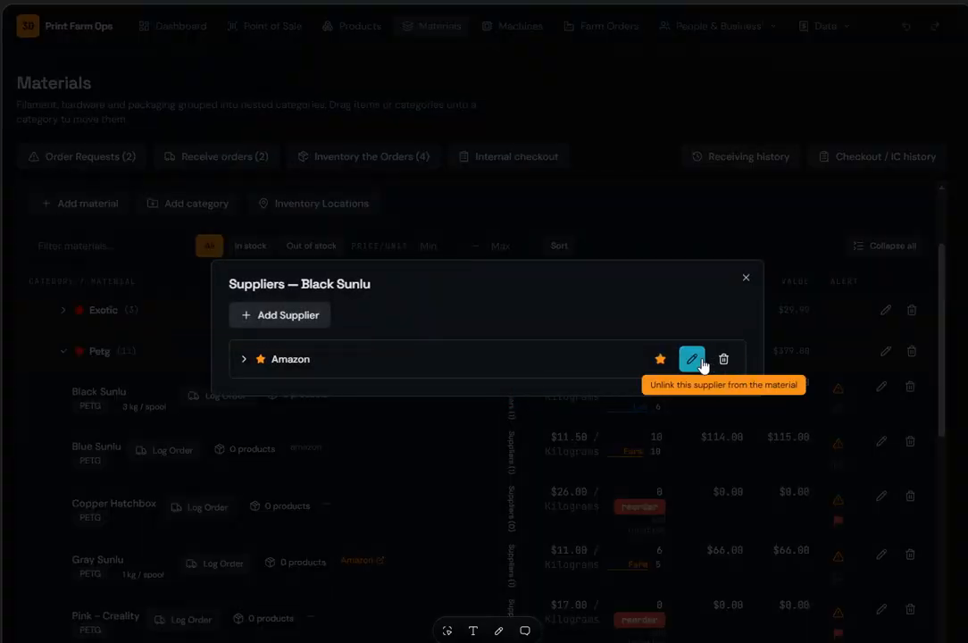
click(692, 358)
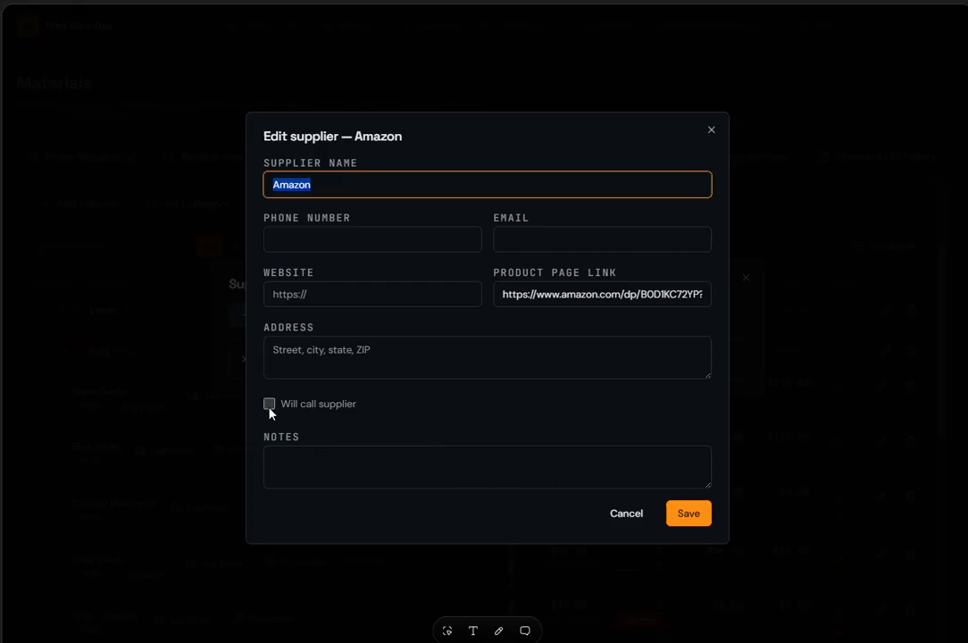
click(628, 520)
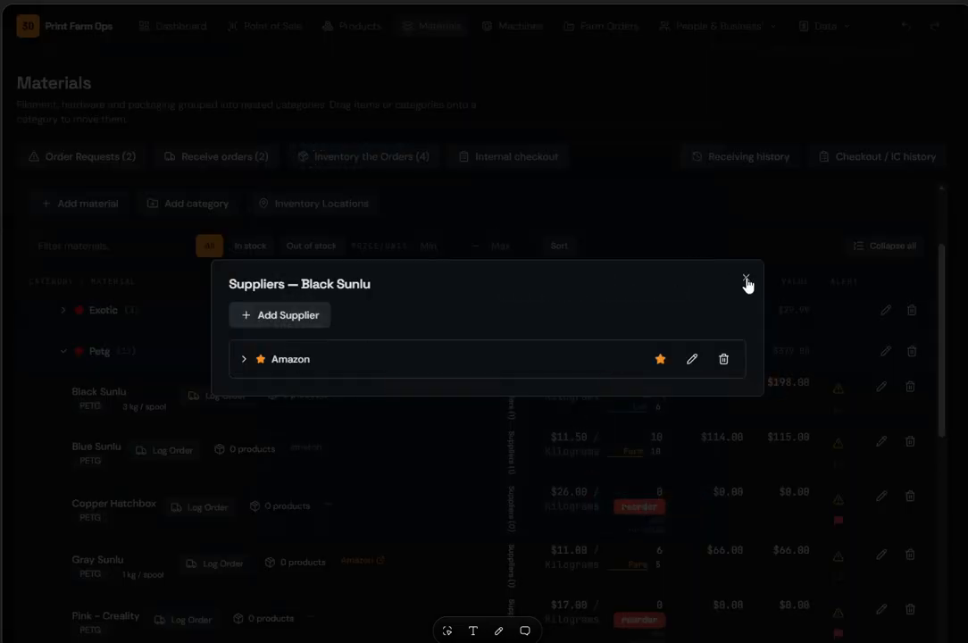
click(747, 279)
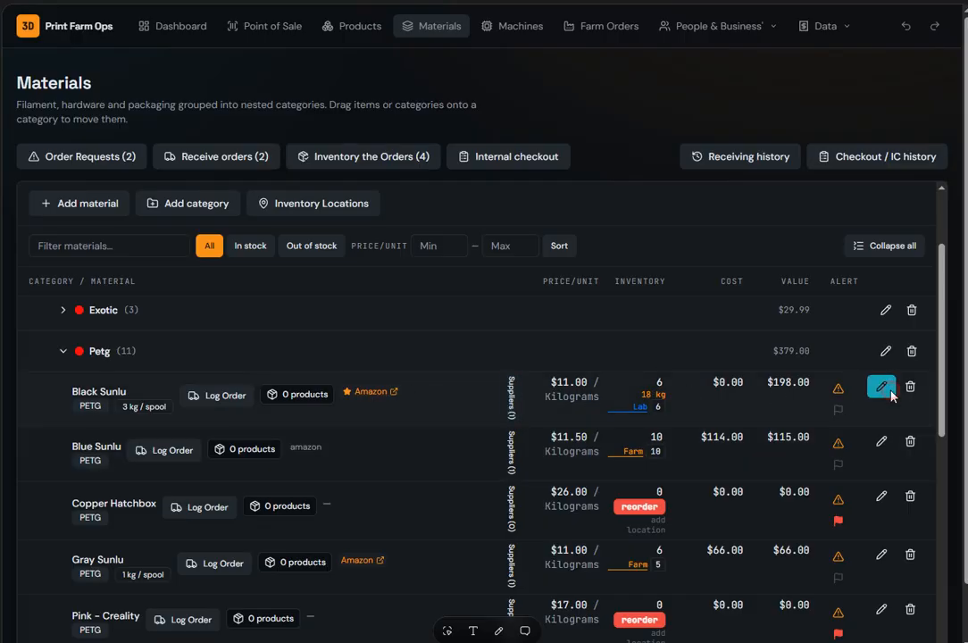
Step: Examine the Add Supplier form and its extra contact fields from Black Sunlu's material details, and discard everything
click(828, 388)
scroll(474, 384, down, 5)
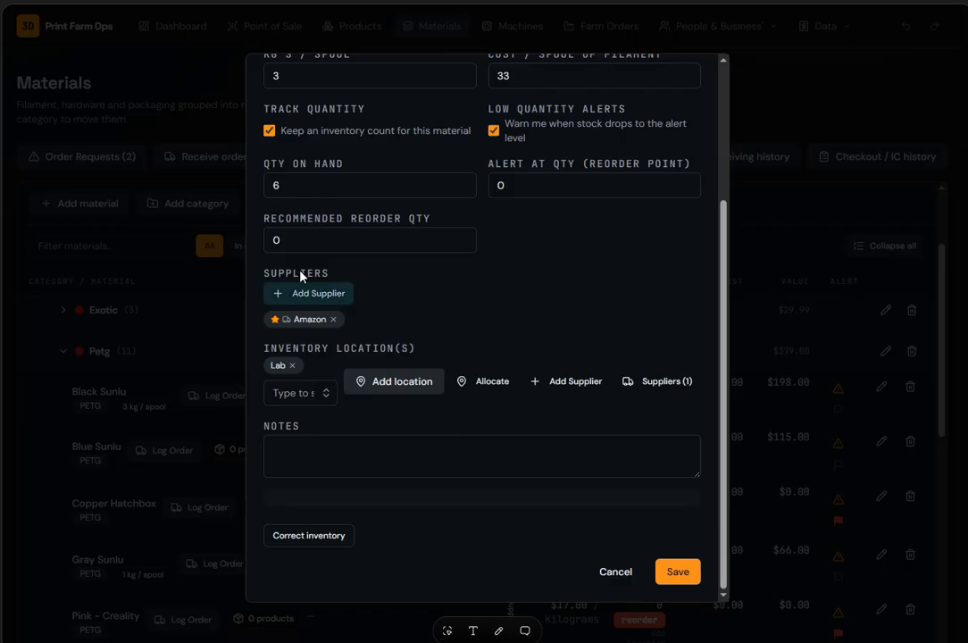
click(307, 293)
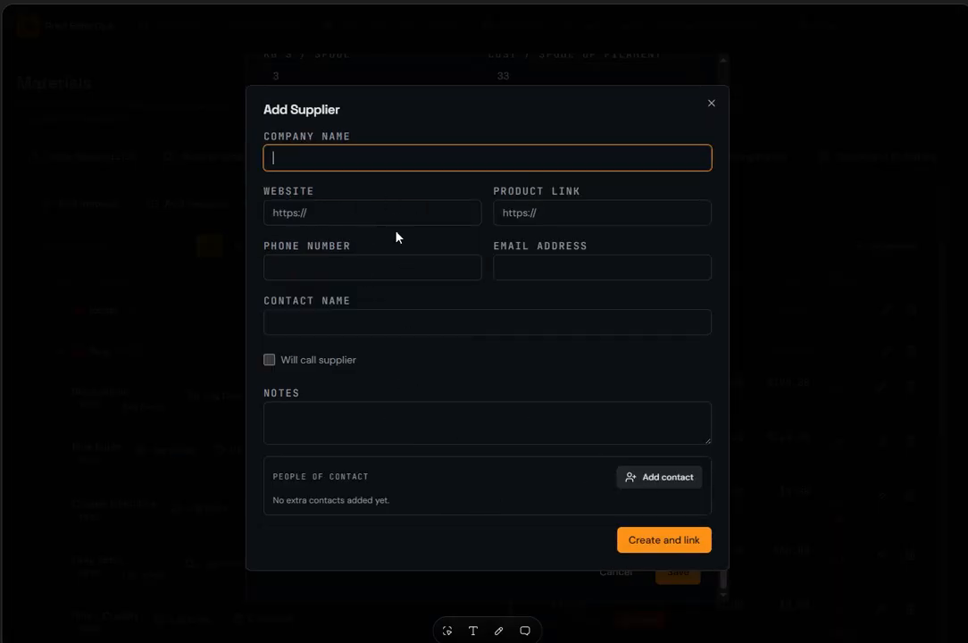
click(677, 478)
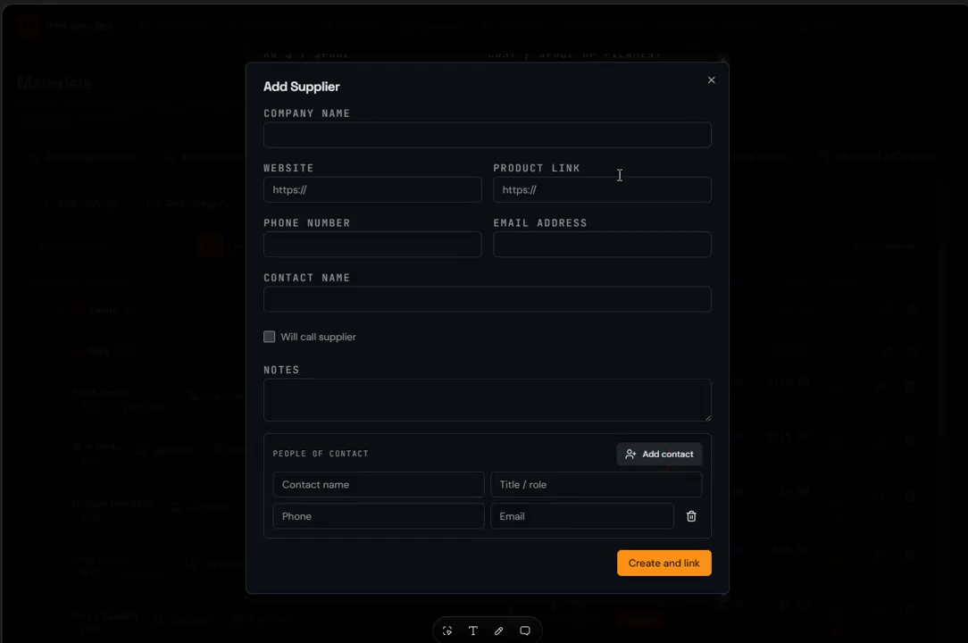
click(714, 82)
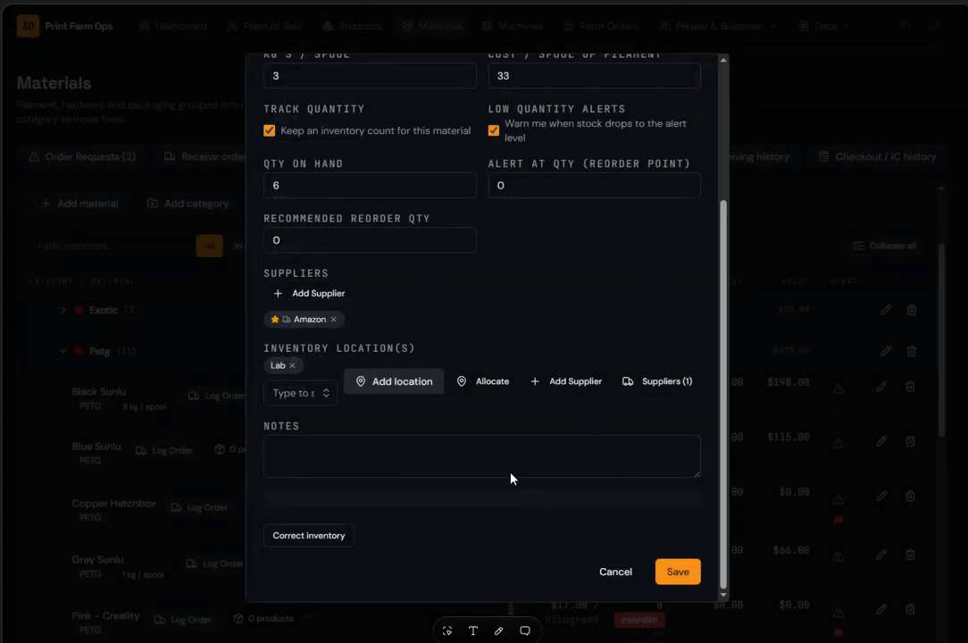
click(617, 573)
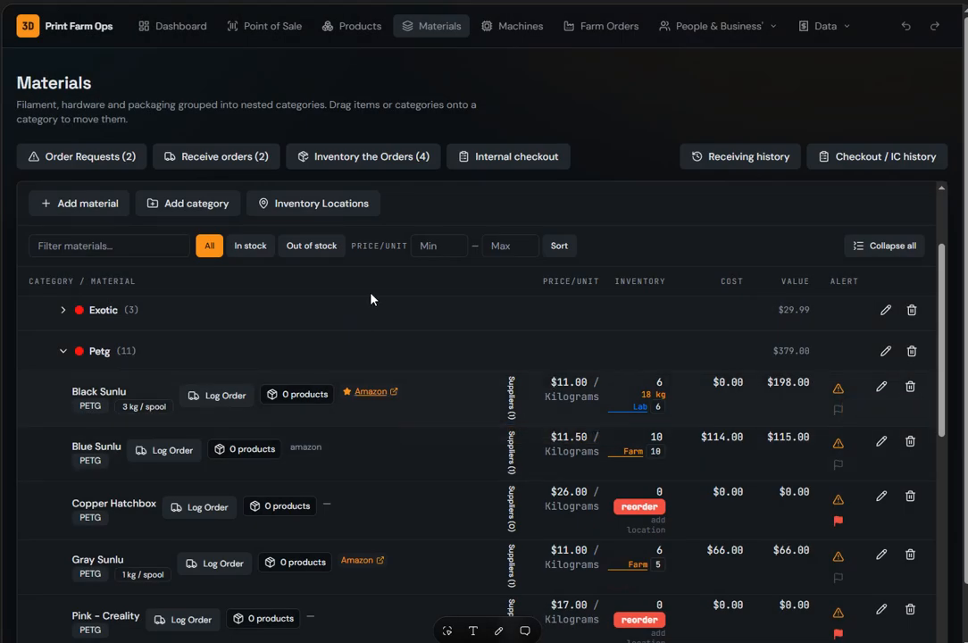
Step: Expand the ASA and Exotic filament categories and look through the materials list down to Packaging
scroll(382, 473, down, 7)
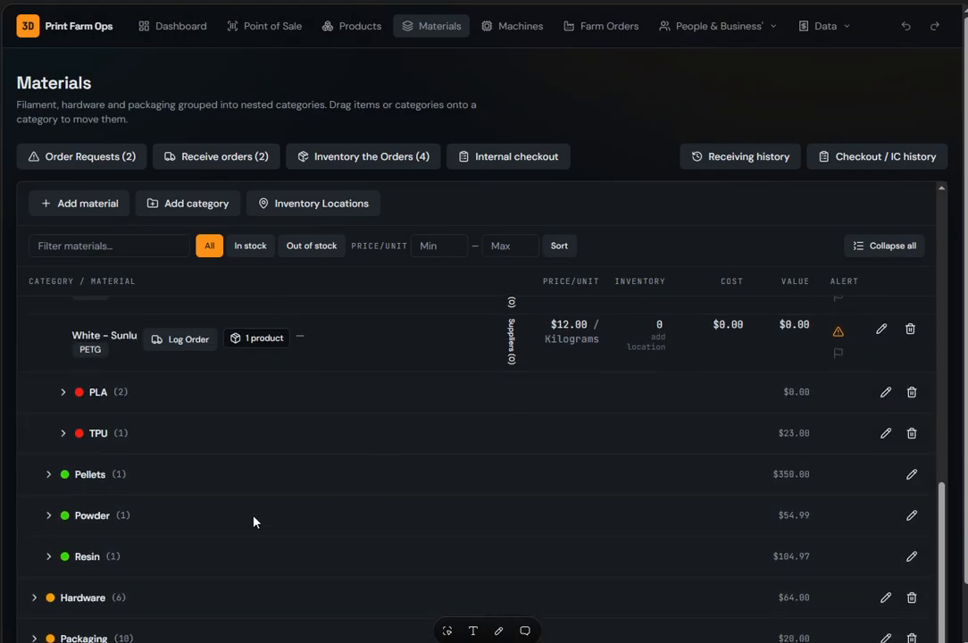
scroll(153, 463, up, 10)
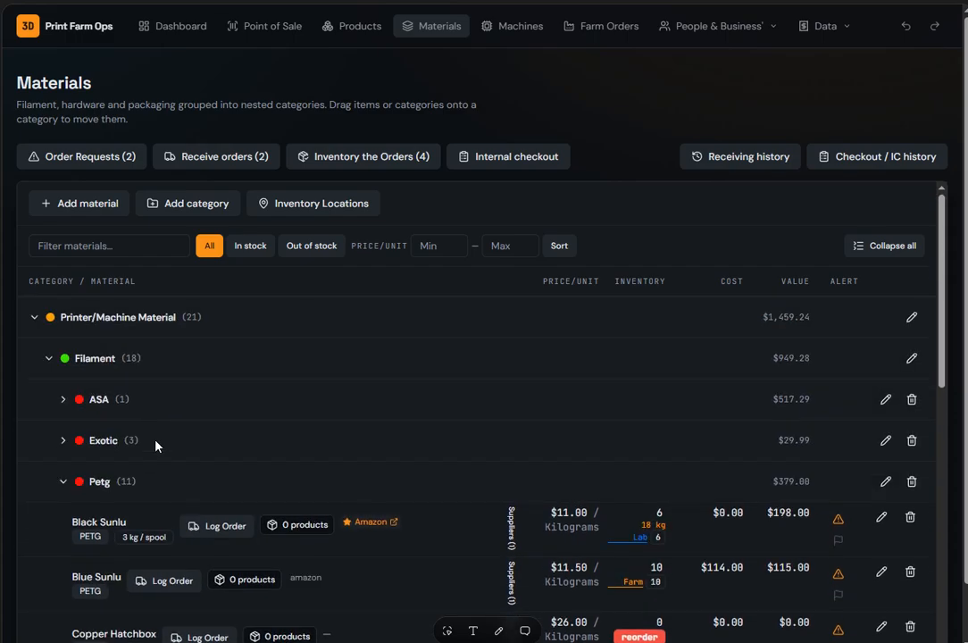
click(104, 404)
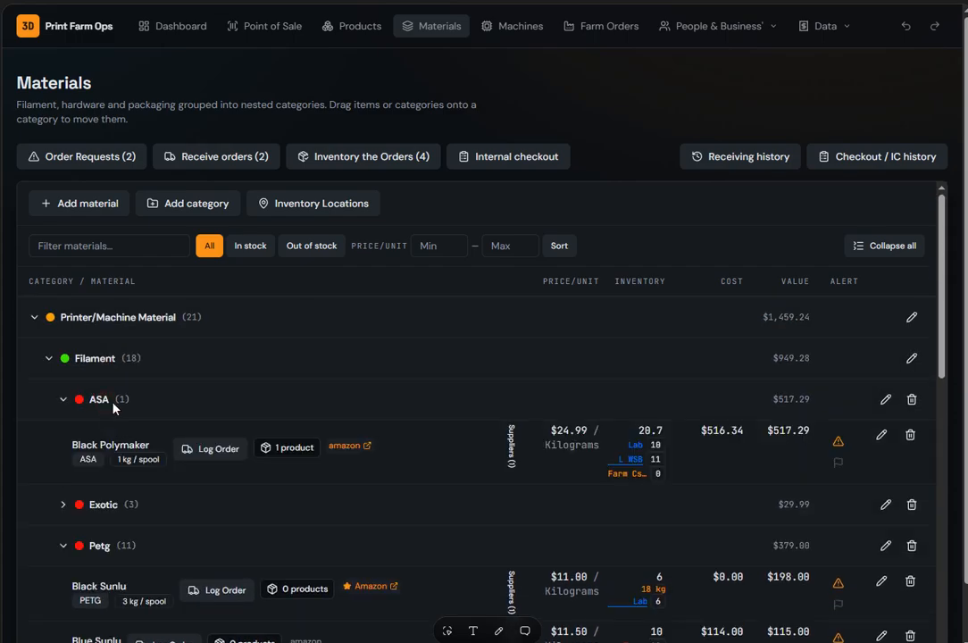
click(104, 504)
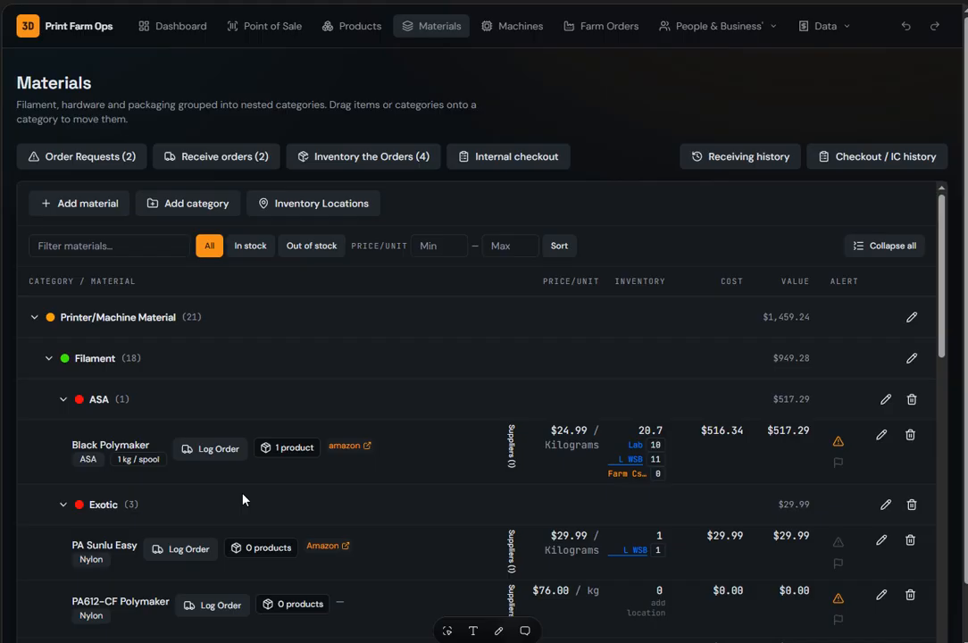
scroll(242, 496, down, 5)
scroll(243, 500, down, 5)
scroll(242, 498, up, 5)
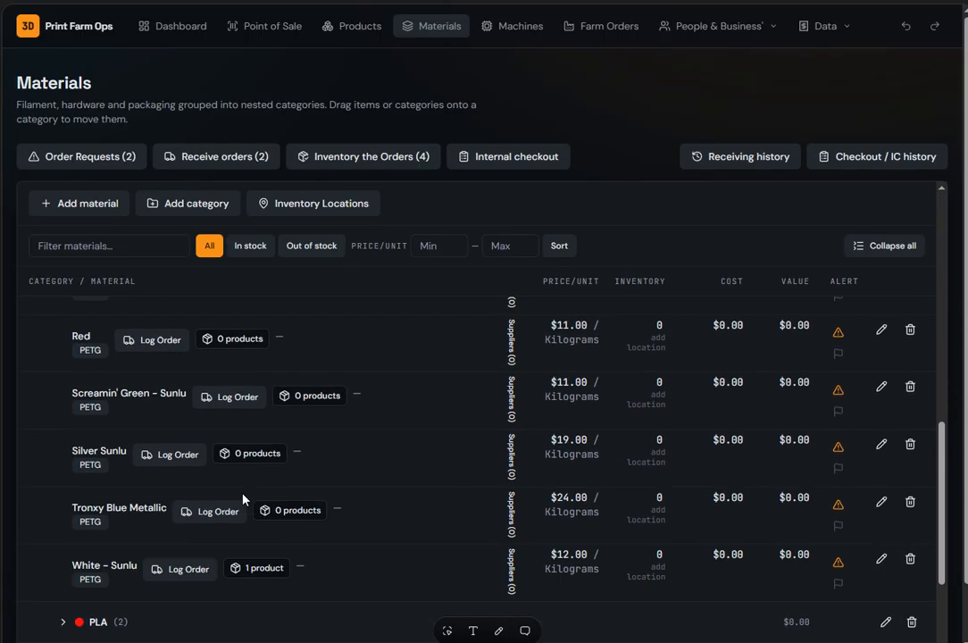
scroll(331, 451, down, 5)
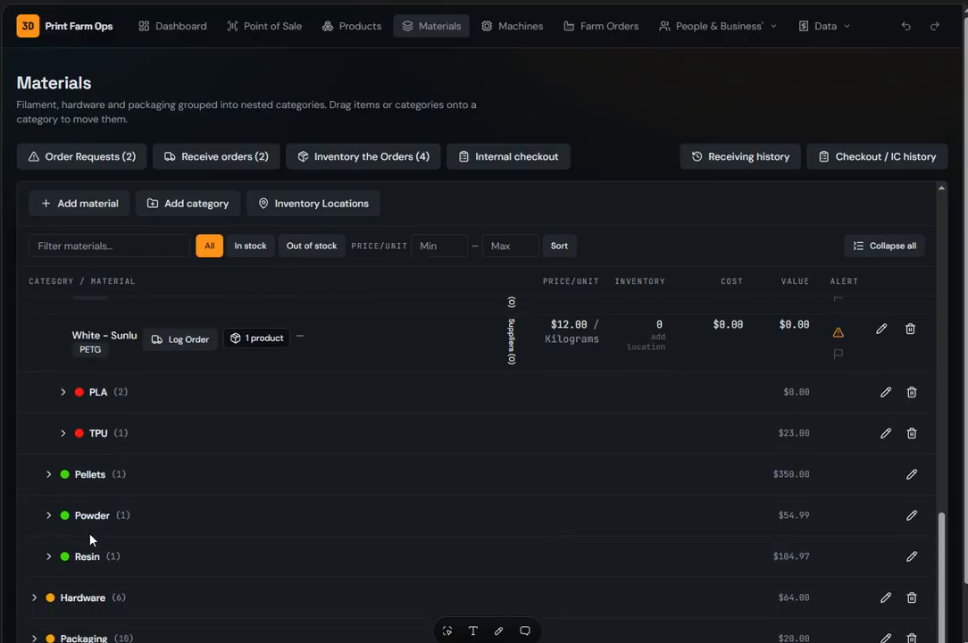
scroll(240, 545, down, 1)
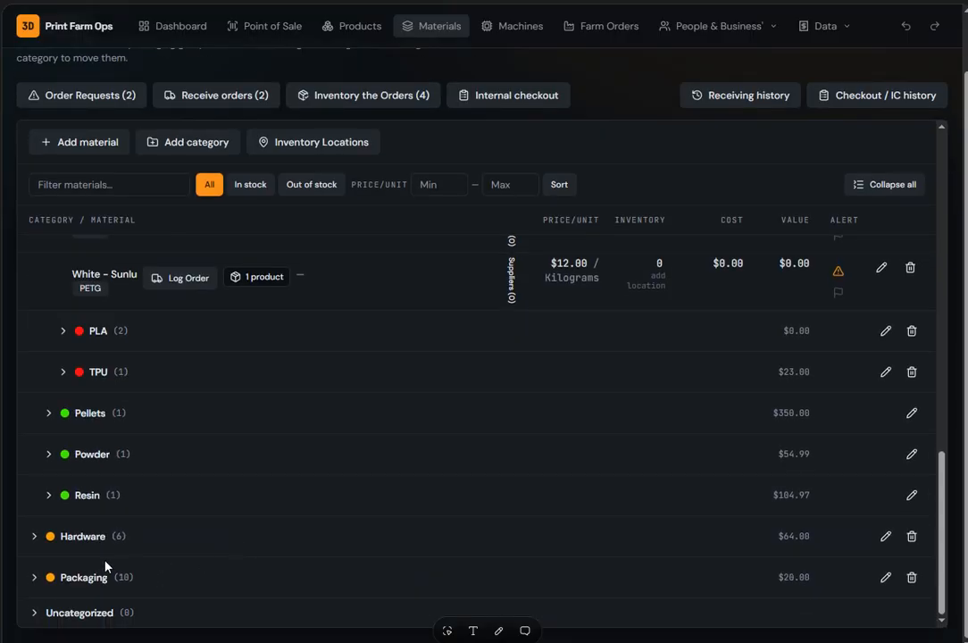
Step: Expand the Hardware category, and review and close the Cal Ranch supplier details of the 3/8 flat washer
click(87, 541)
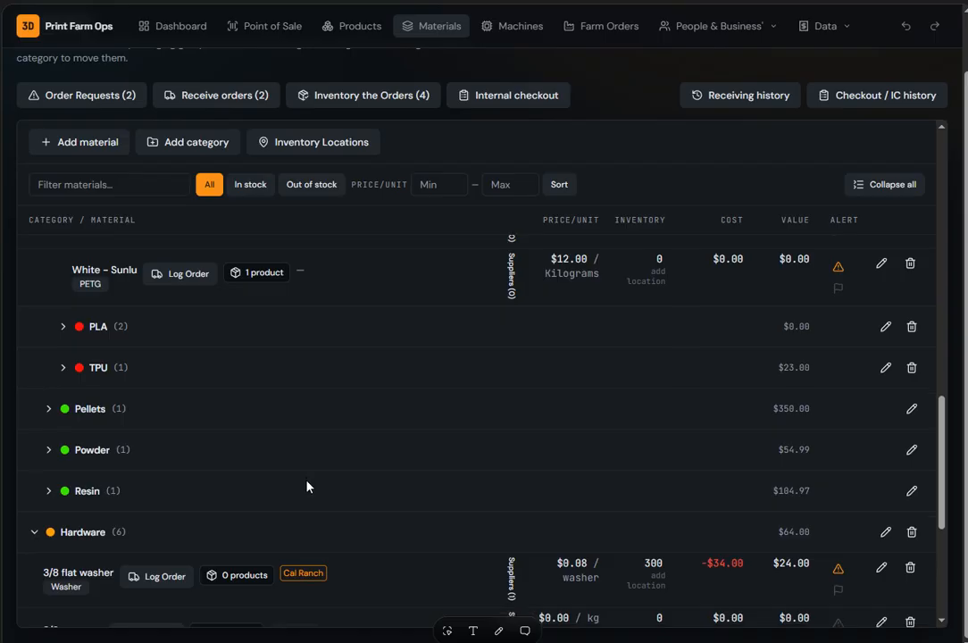
scroll(307, 536, down, 5)
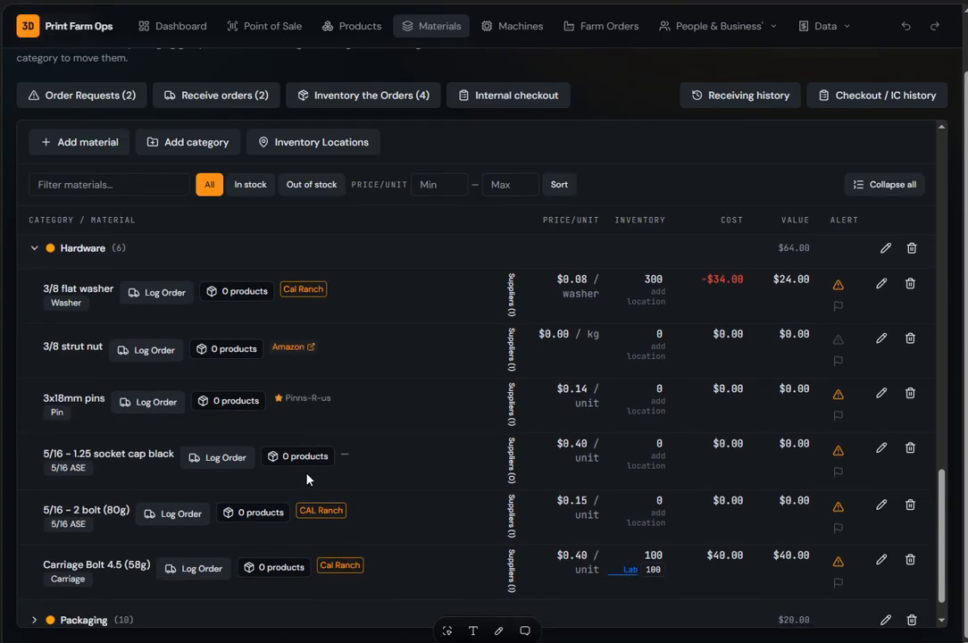
click(308, 289)
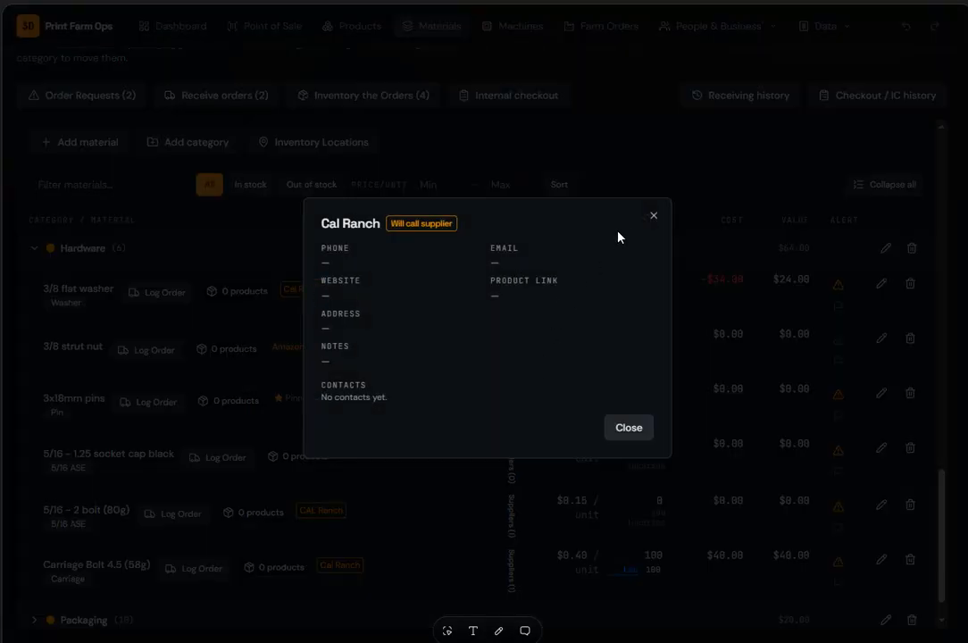
click(652, 217)
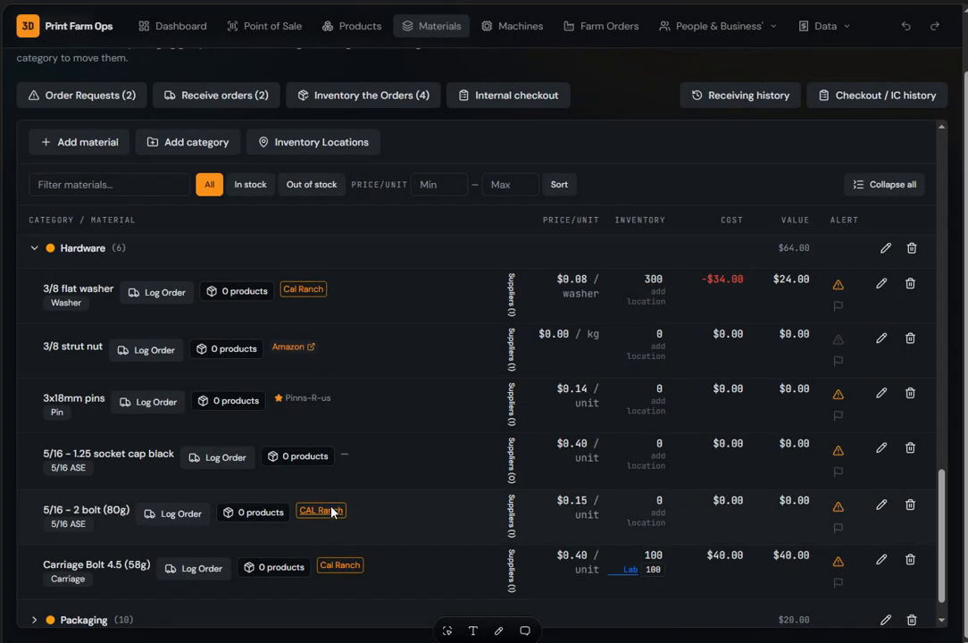
Step: Review the supplier details of the 5/16 - 2 bolt (80g) and the Carriage Bolt 4.5 (58g), and close them
click(330, 511)
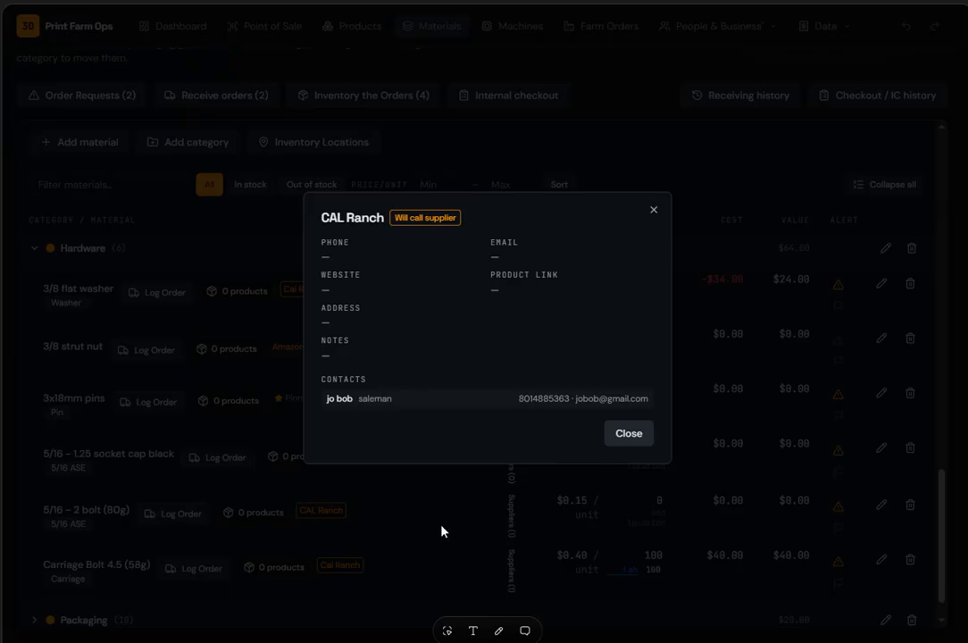
click(396, 547)
click(339, 566)
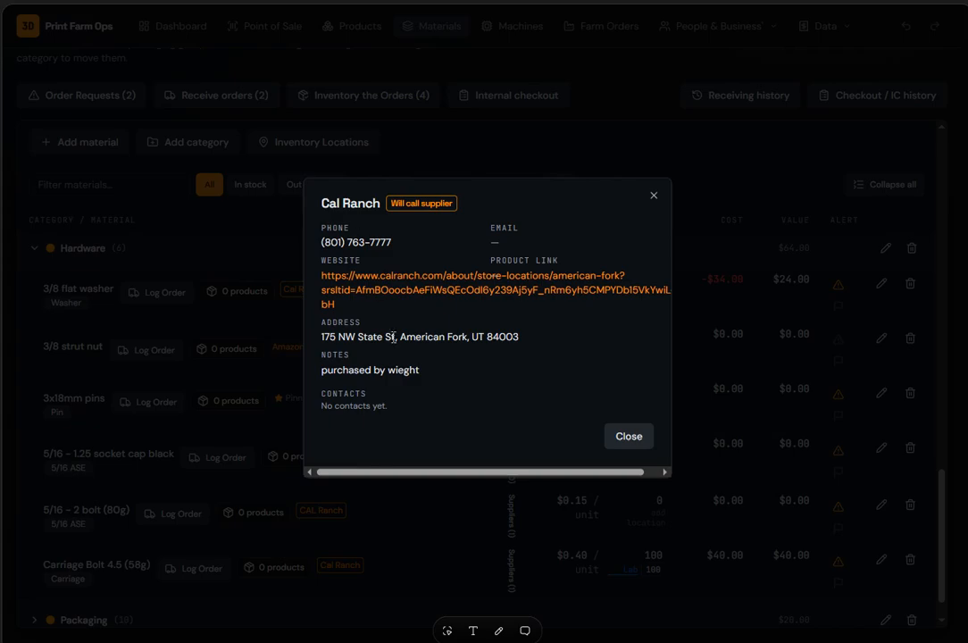
drag(339, 336, 465, 337)
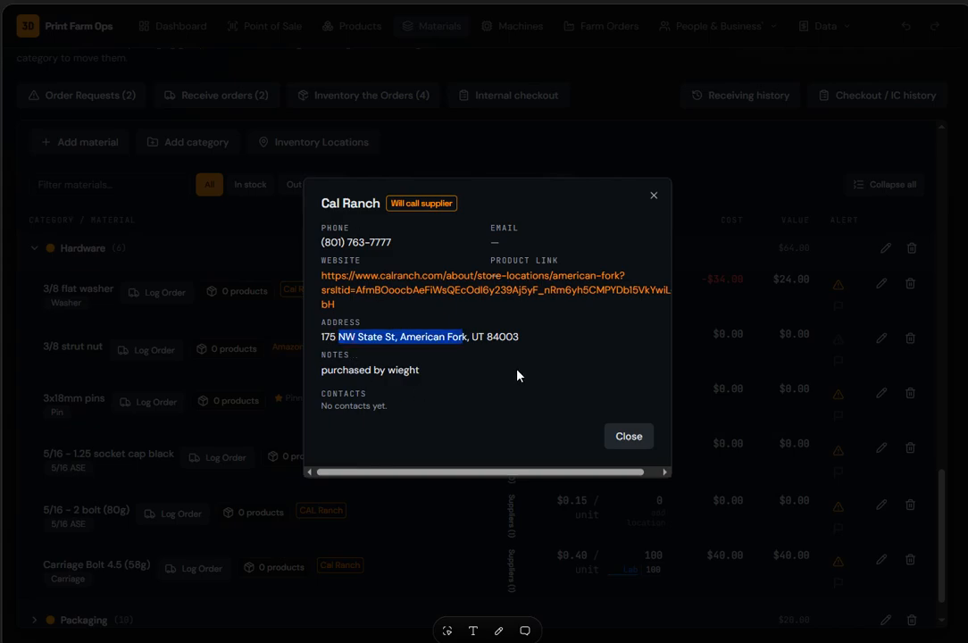
click(436, 503)
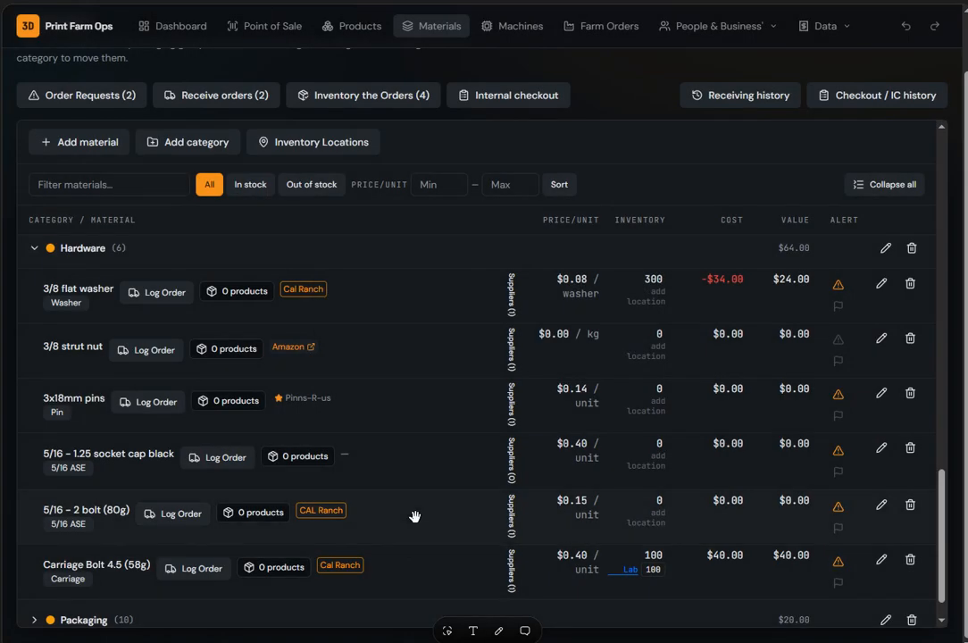
Step: Select the 5/16 - 2 bolt (80g) row and collapse all material categories
click(410, 514)
scroll(346, 411, down, 10)
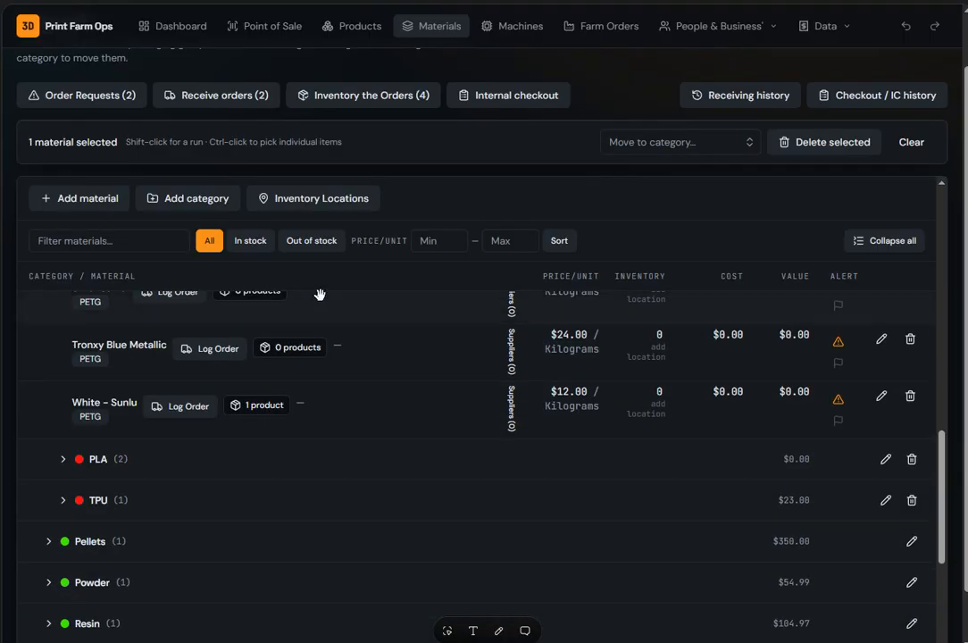
click(112, 241)
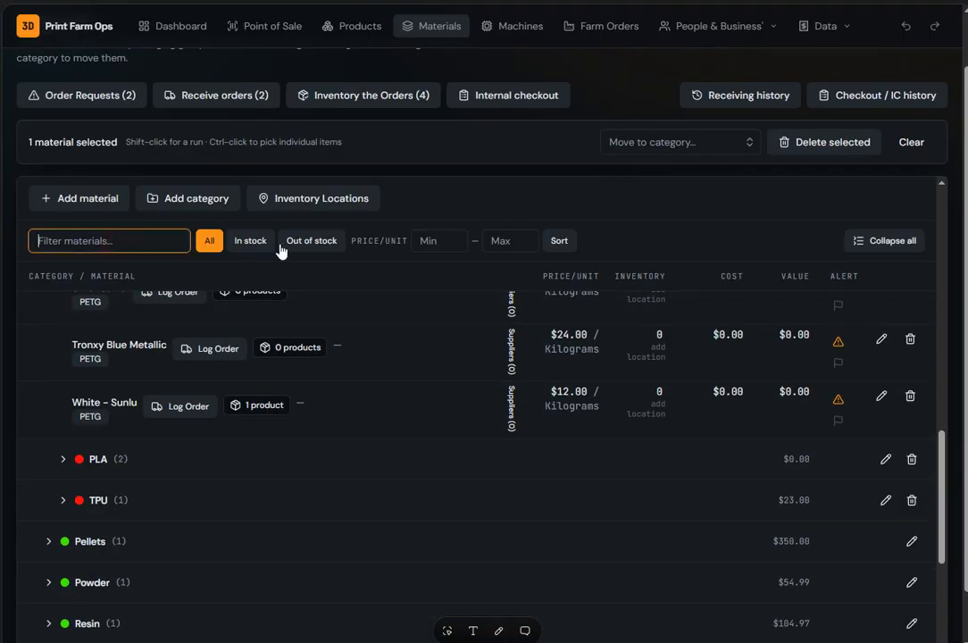
click(878, 241)
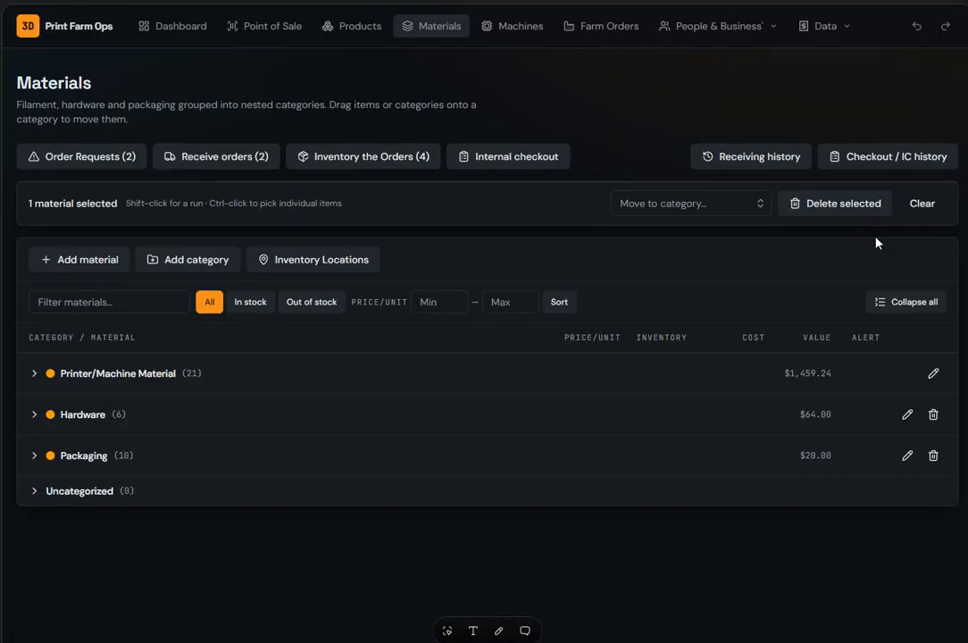
Step: Look through only the out-of-stock materials, and reset the stock filter to All
click(314, 301)
scroll(340, 512, down, 15)
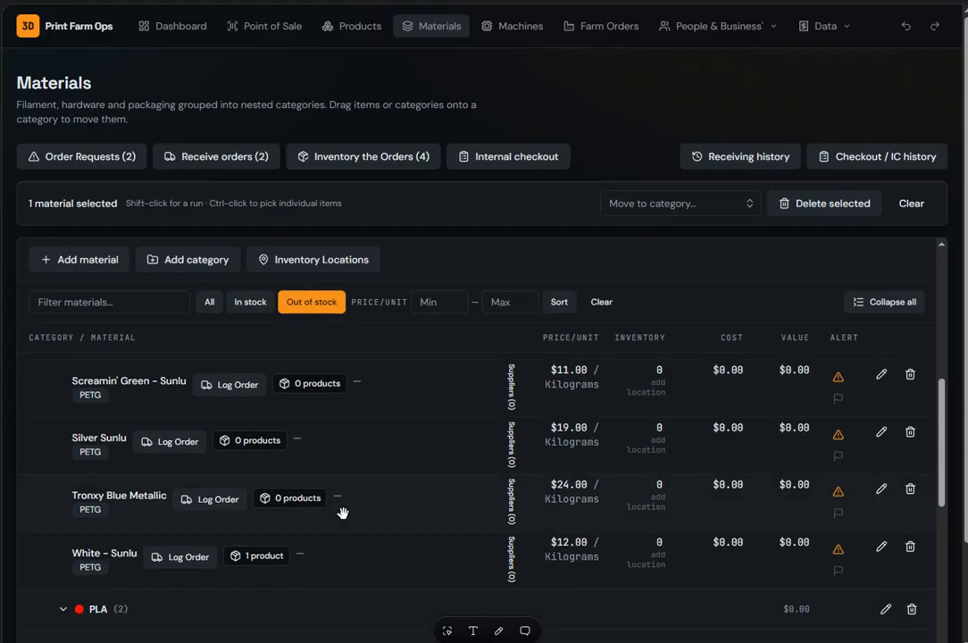
scroll(331, 549, up, 10)
scroll(330, 550, down, 4)
scroll(331, 550, up, 2)
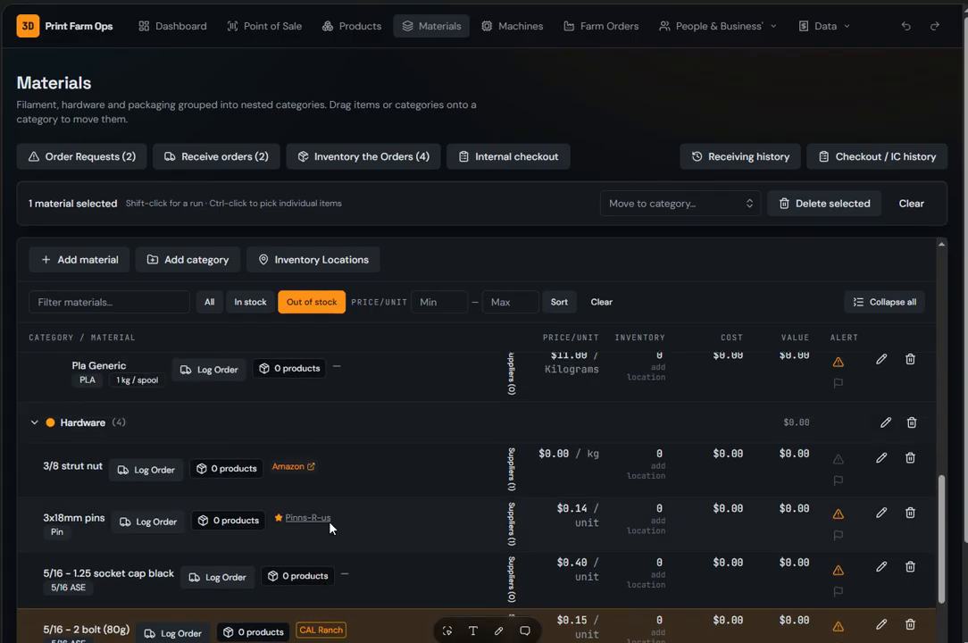
scroll(330, 527, up, 6)
scroll(331, 528, up, 5)
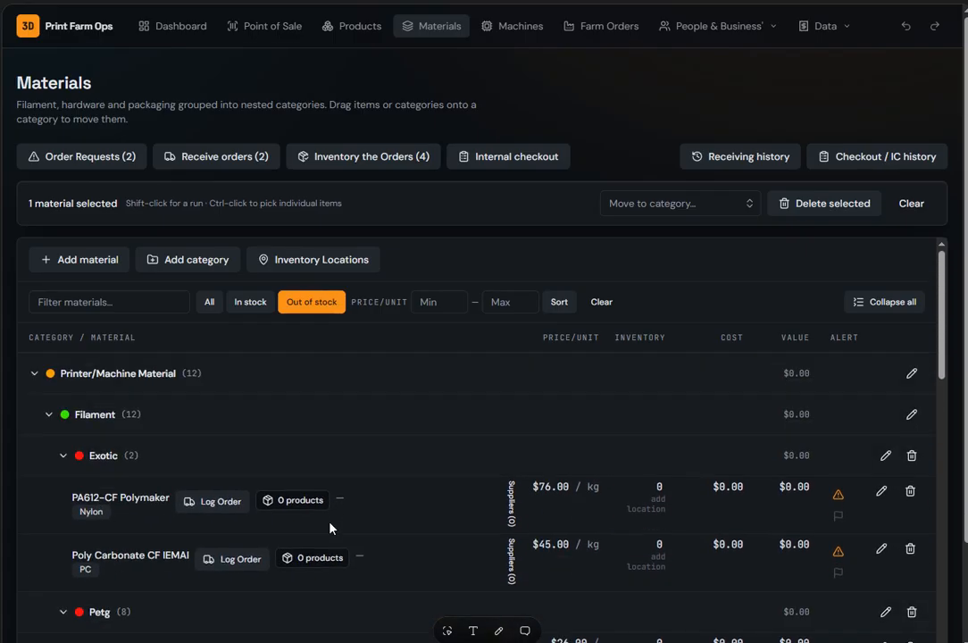
click(210, 302)
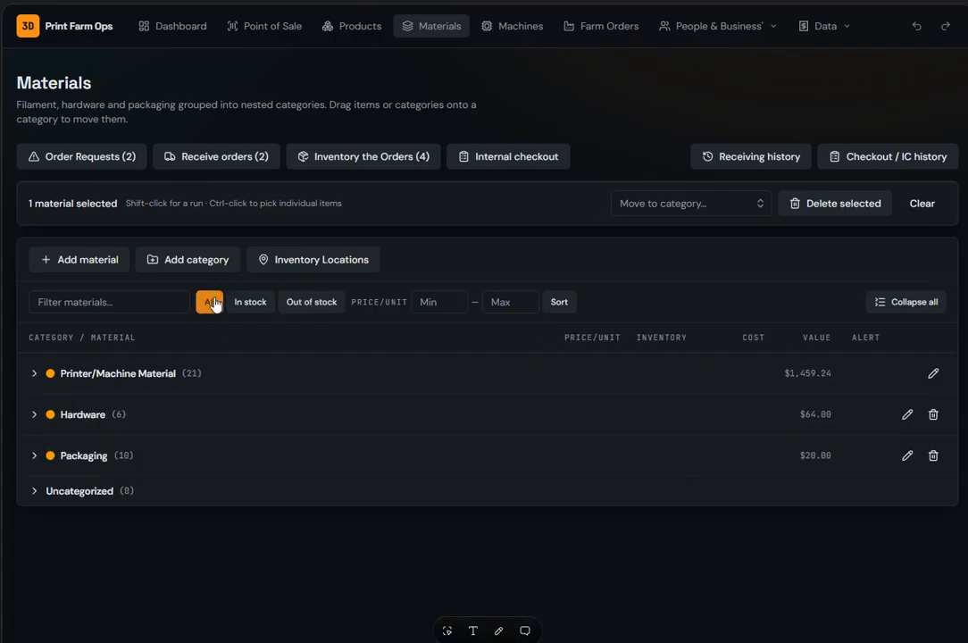
Step: Expand Printer/Machine Material, Filament and Petg, and check the stock locations of Black Sunlu without changing them
click(244, 375)
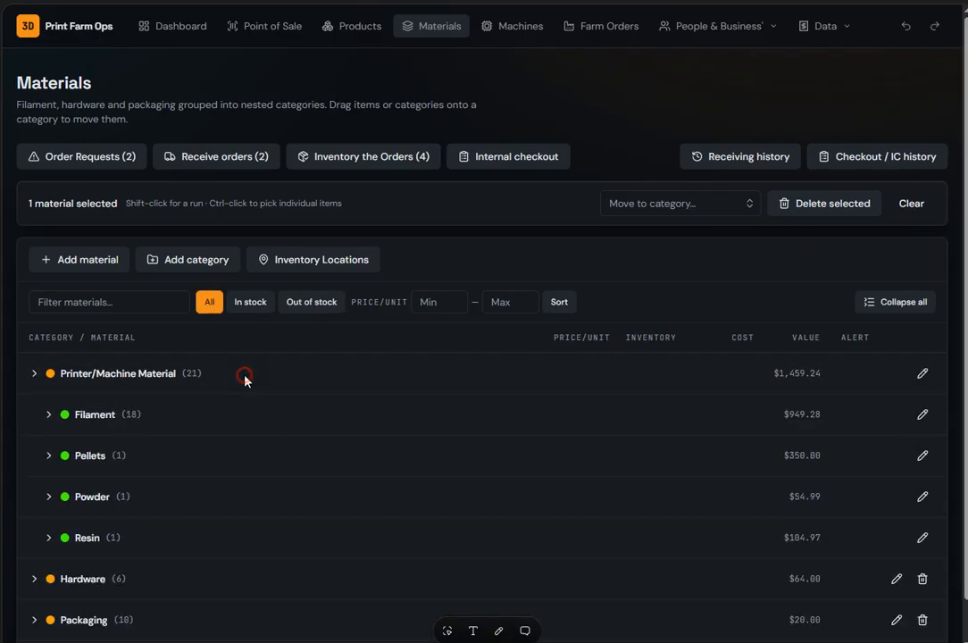
click(195, 415)
scroll(177, 448, down, 2)
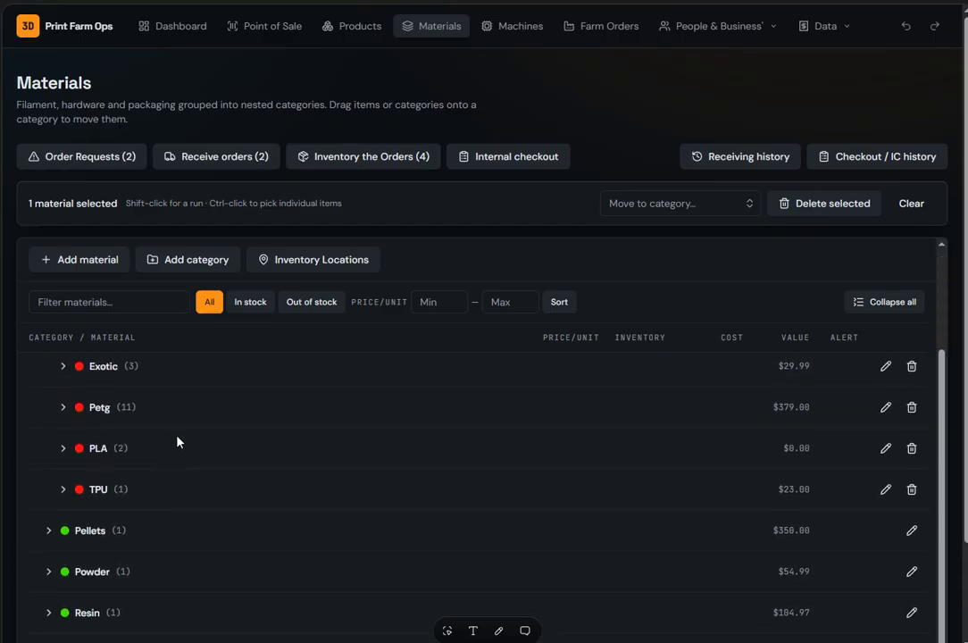
click(179, 413)
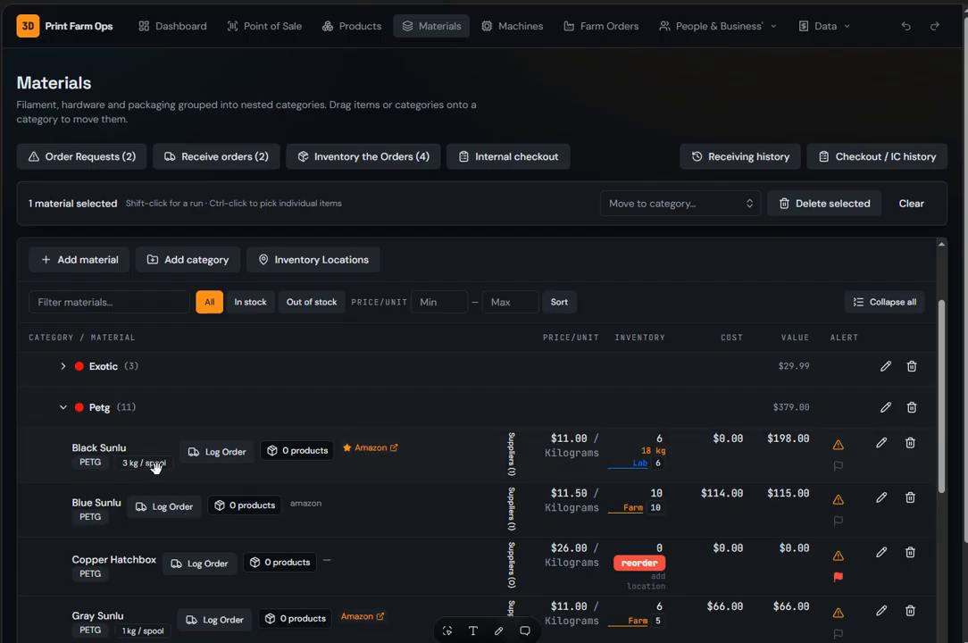
click(641, 466)
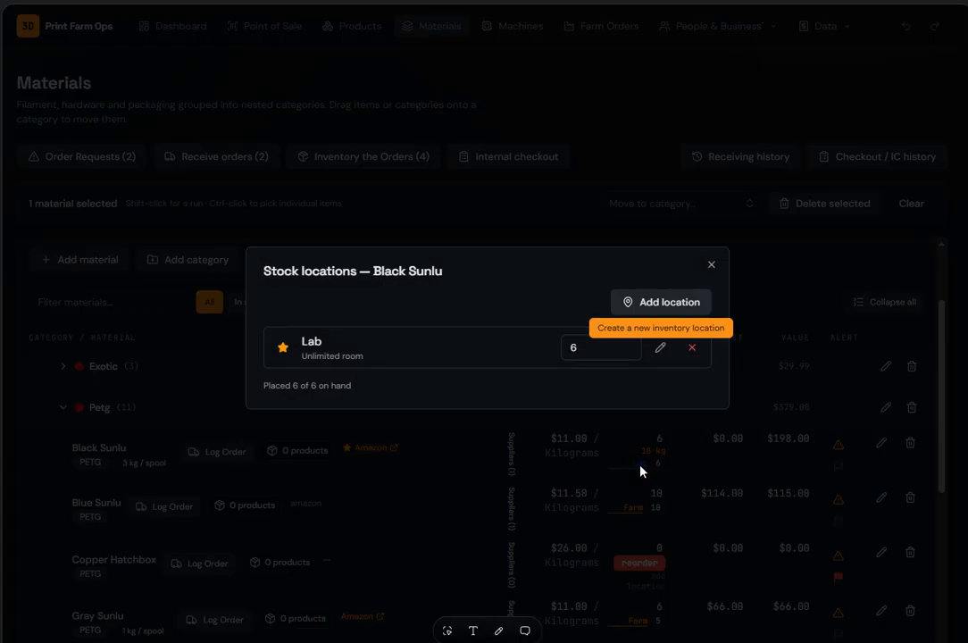
click(711, 268)
Step: Look through the PETG filaments' inventory and reorder flags, and expand the ASA category
scroll(495, 427, down, 5)
scroll(495, 429, up, 2)
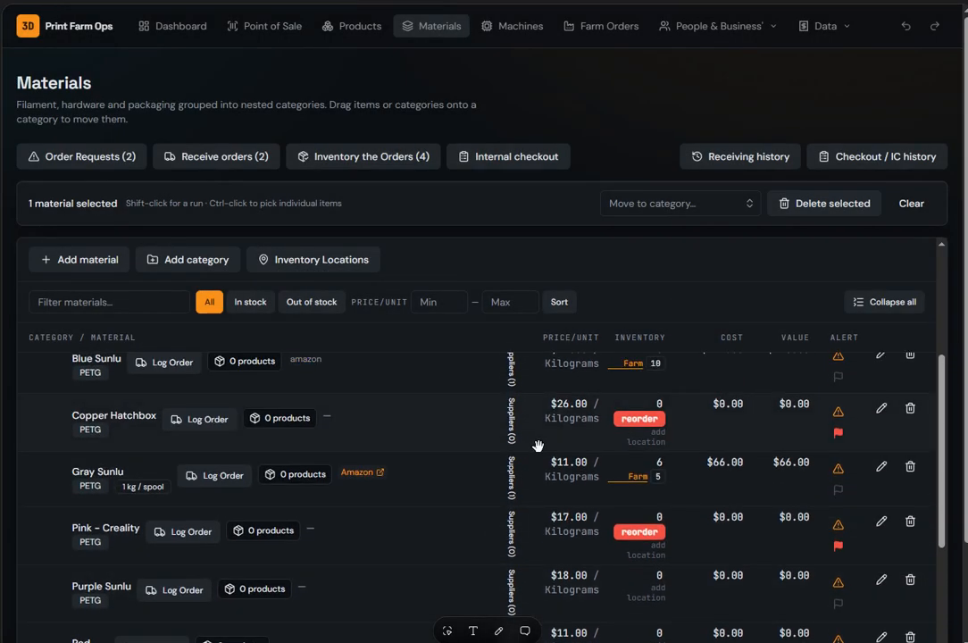
scroll(536, 445, up, 3)
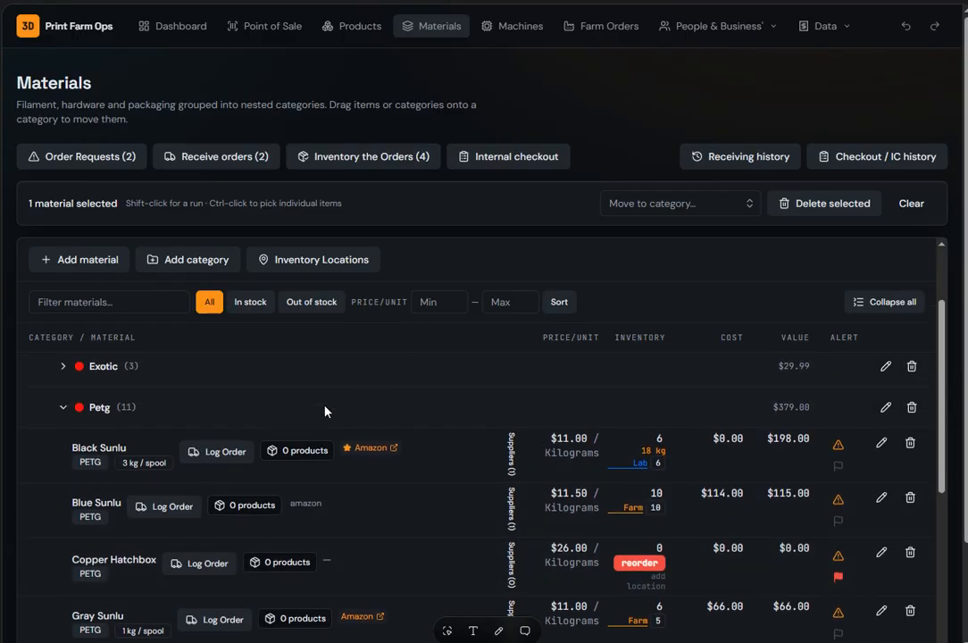
scroll(357, 466, up, 3)
click(217, 456)
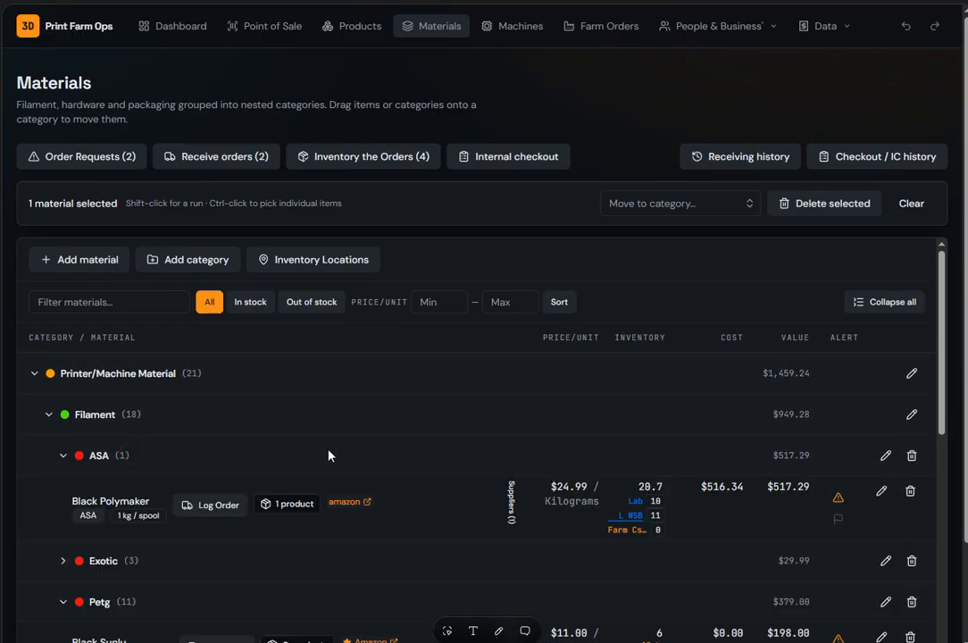
Step: View the Amazon product page linked to the Black Sunlu PETG filament, and close it to return to the materials
scroll(625, 518, down, 1)
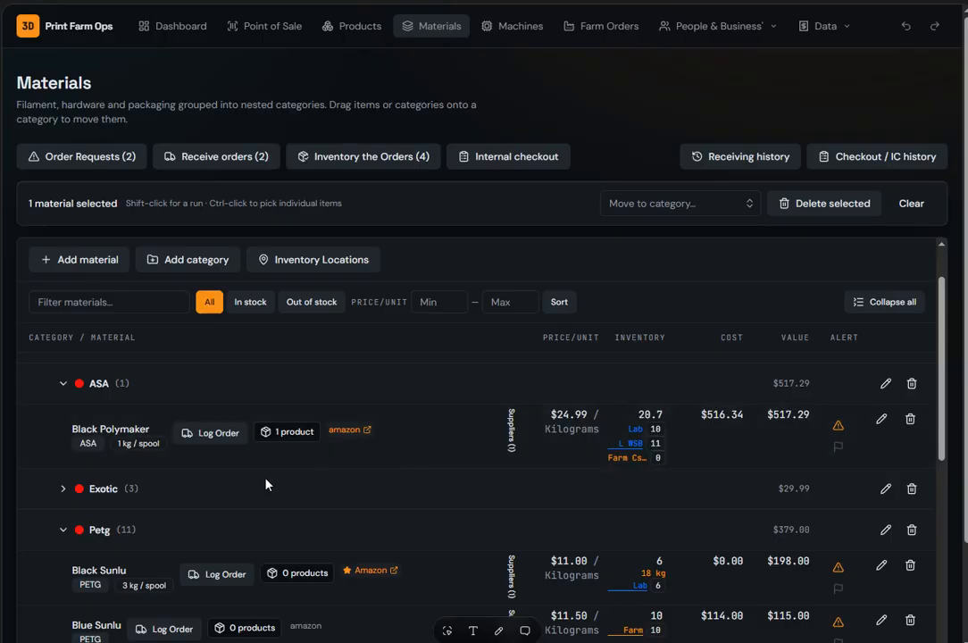
scroll(432, 485, down, 3)
scroll(411, 504, up, 2)
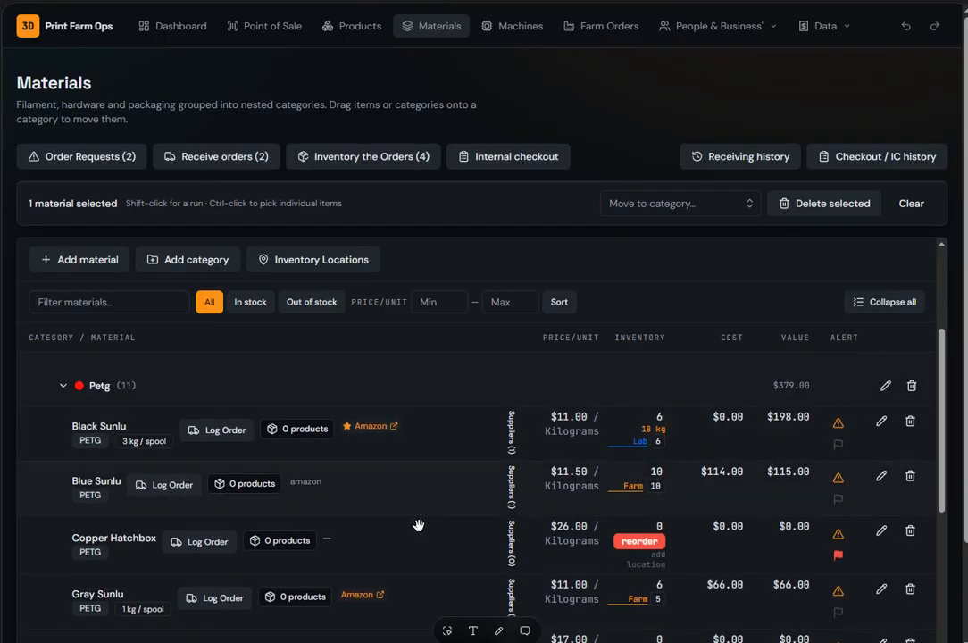
click(365, 429)
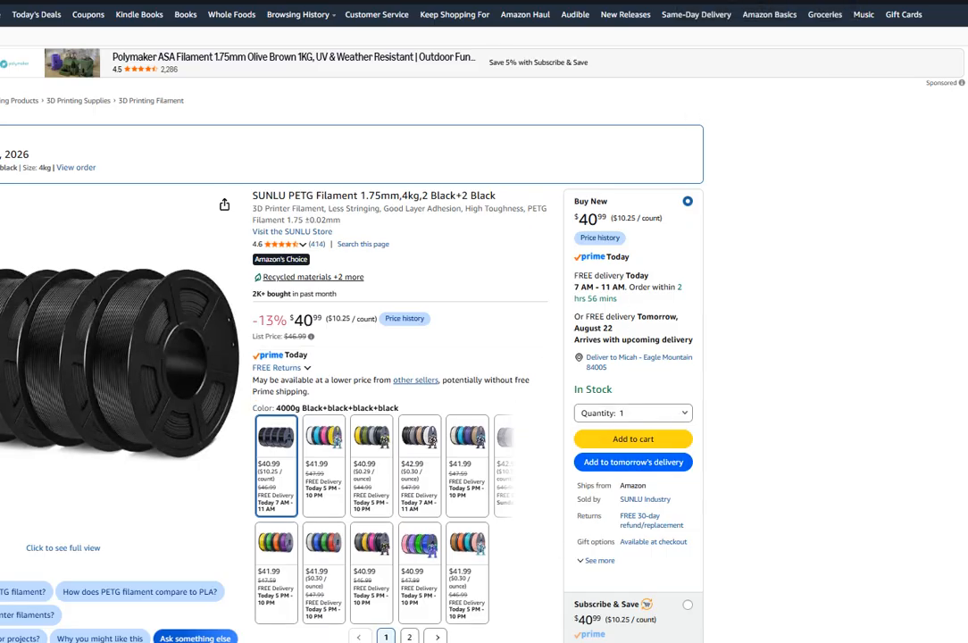
key(ctrl+w)
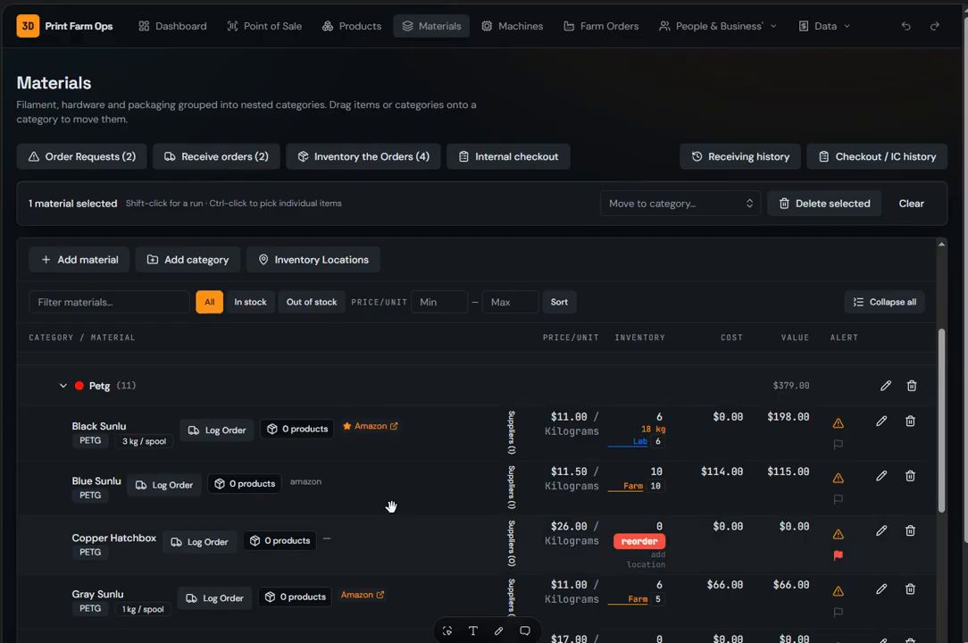
Step: Start a material order for the Black Sunlu PETG from supplier Amazon, entering the order number and a quantity of 5
click(225, 431)
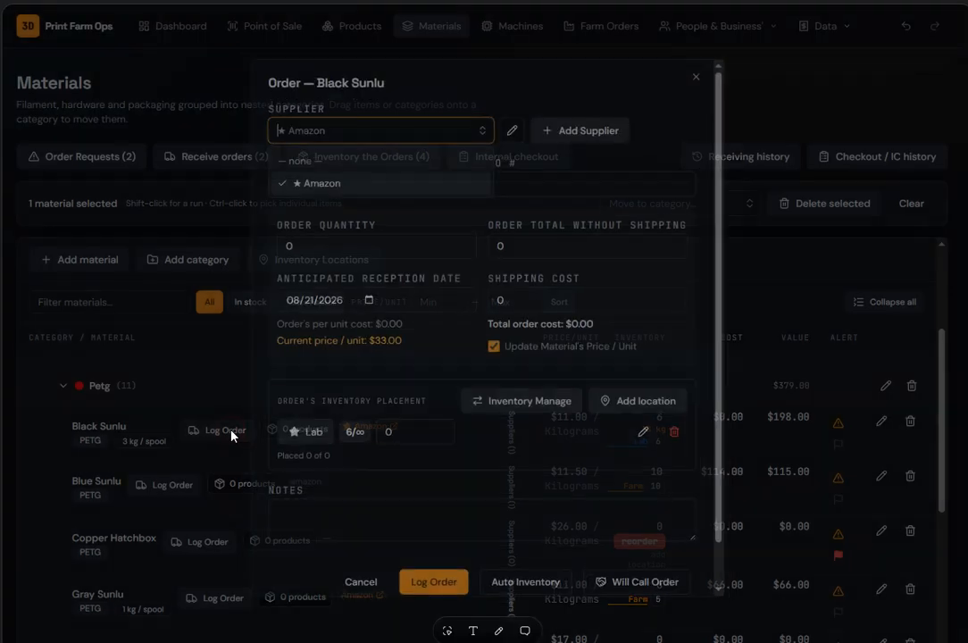
click(321, 181)
click(352, 175)
text(6543)
click(318, 250)
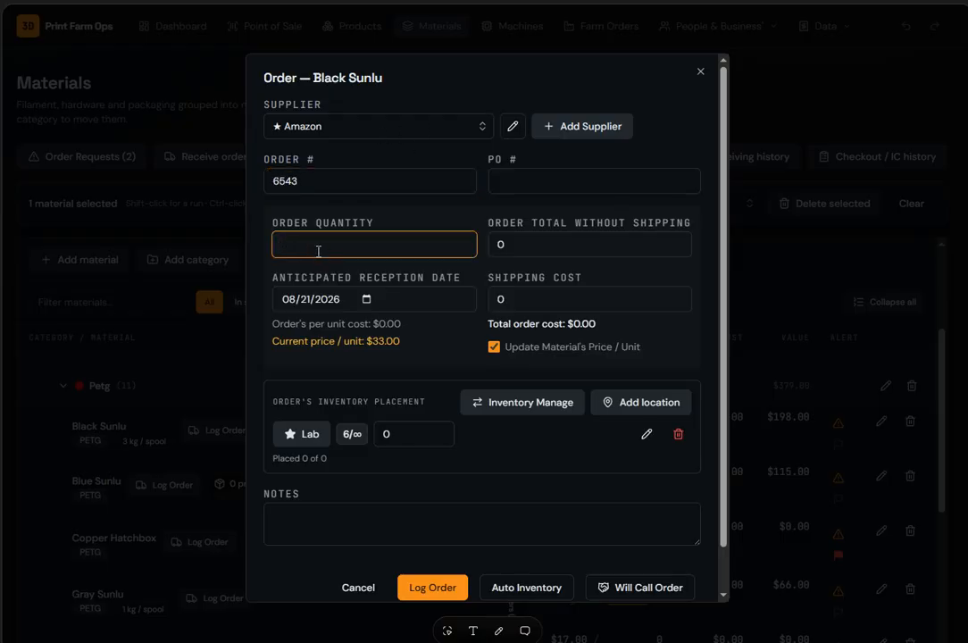
text(5)
Step: Set the order total without shipping to 150
click(542, 243)
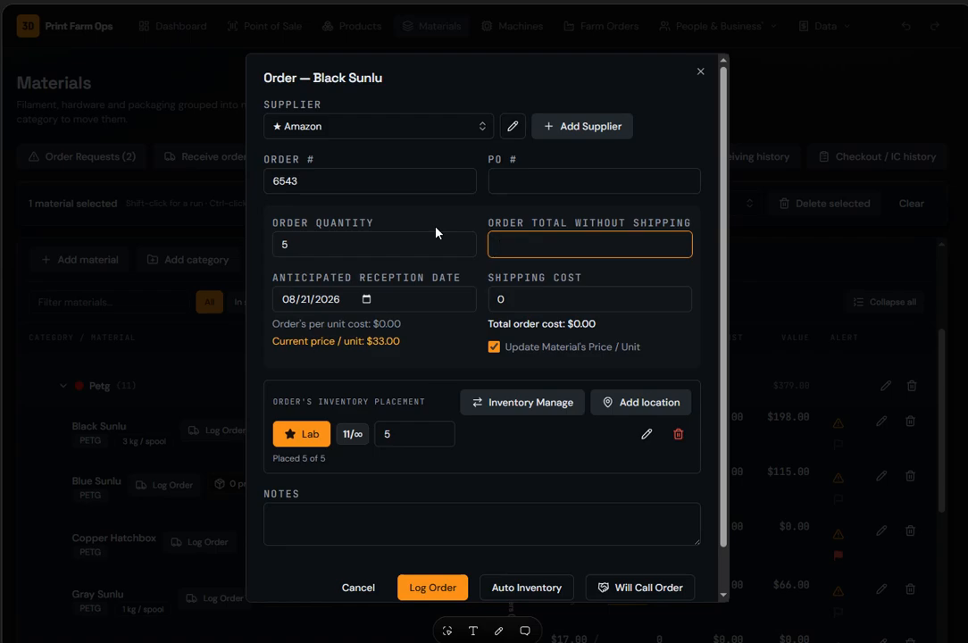
text(33)
double_click(538, 242)
text(150)
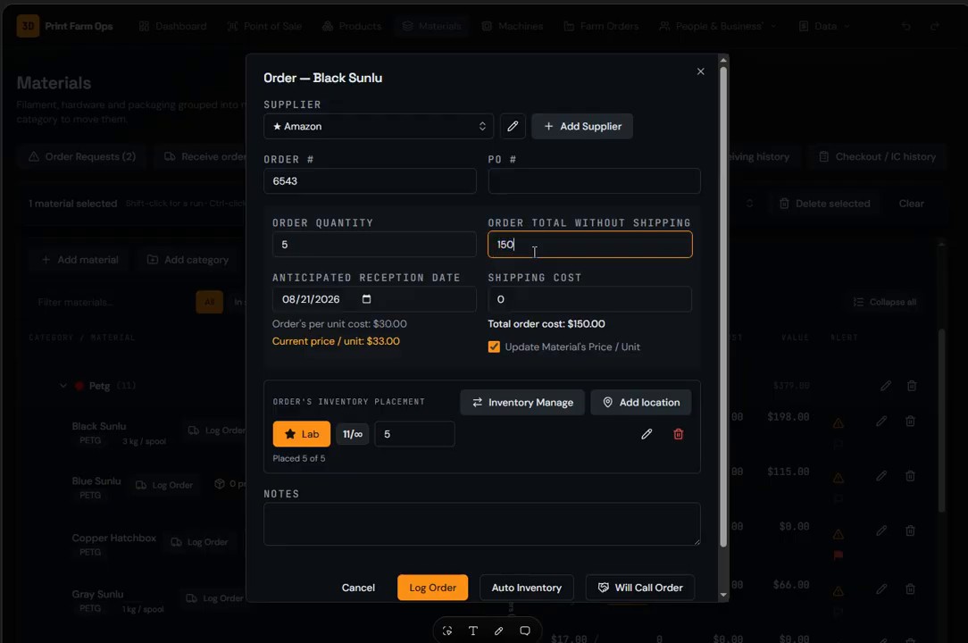
Step: Toggle the Update Material's Price / Unit option off and back on
click(494, 347)
click(494, 347)
click(495, 347)
click(495, 348)
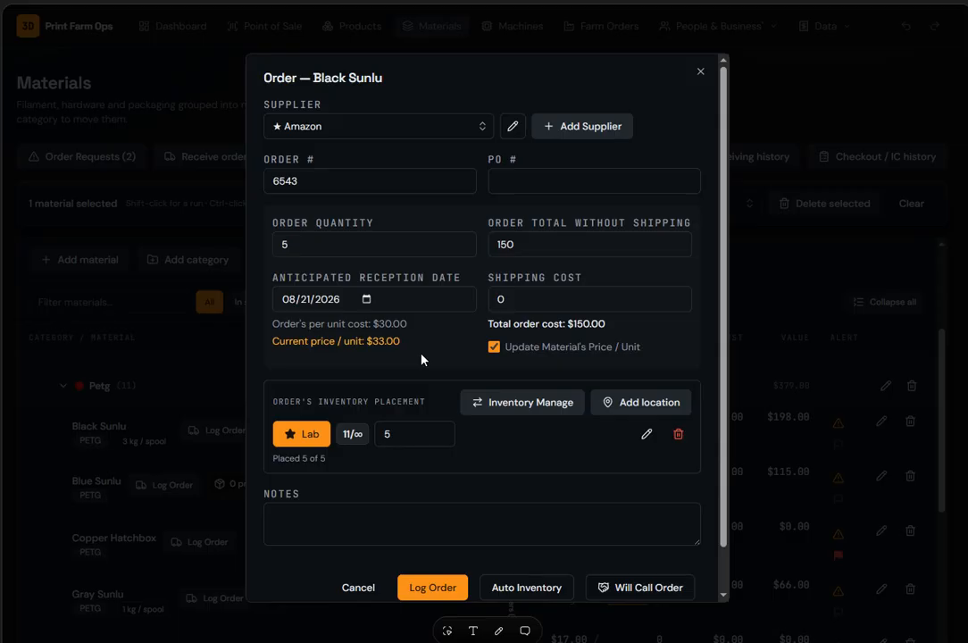
Step: Clear the order's Lab inventory placement and set it to 2
click(427, 439)
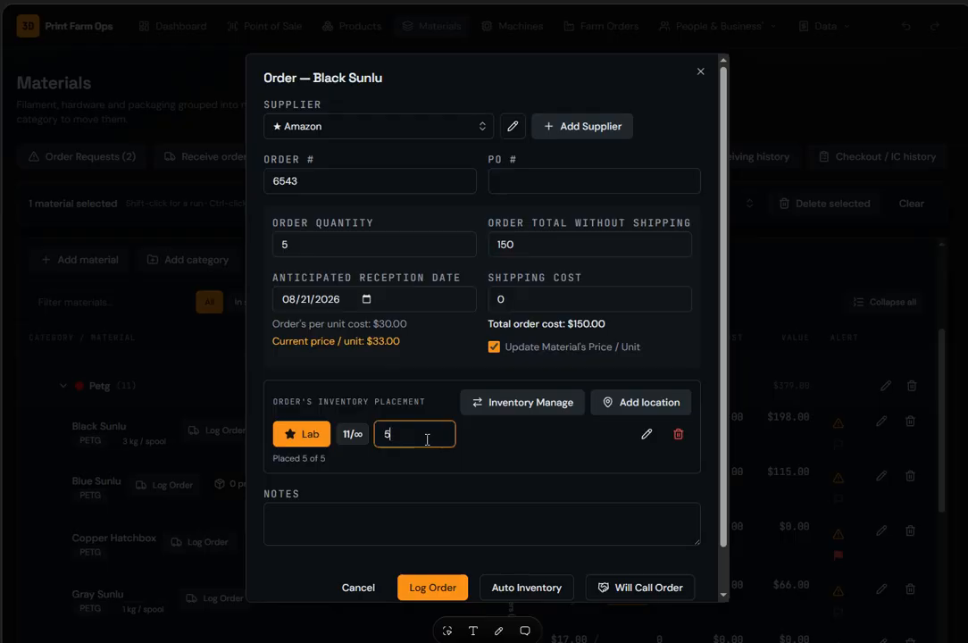
key(BackSpace)
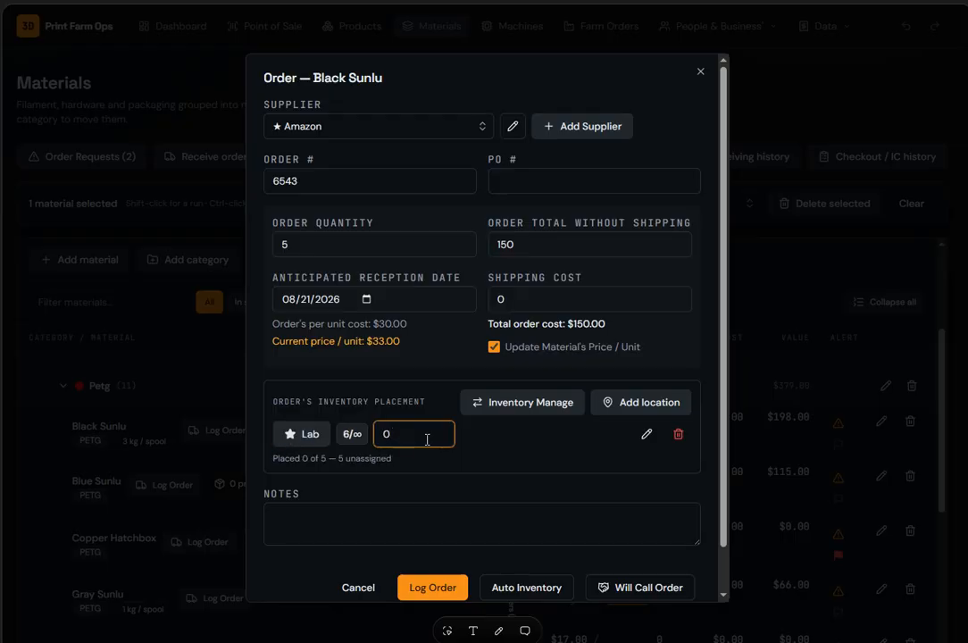
click(474, 459)
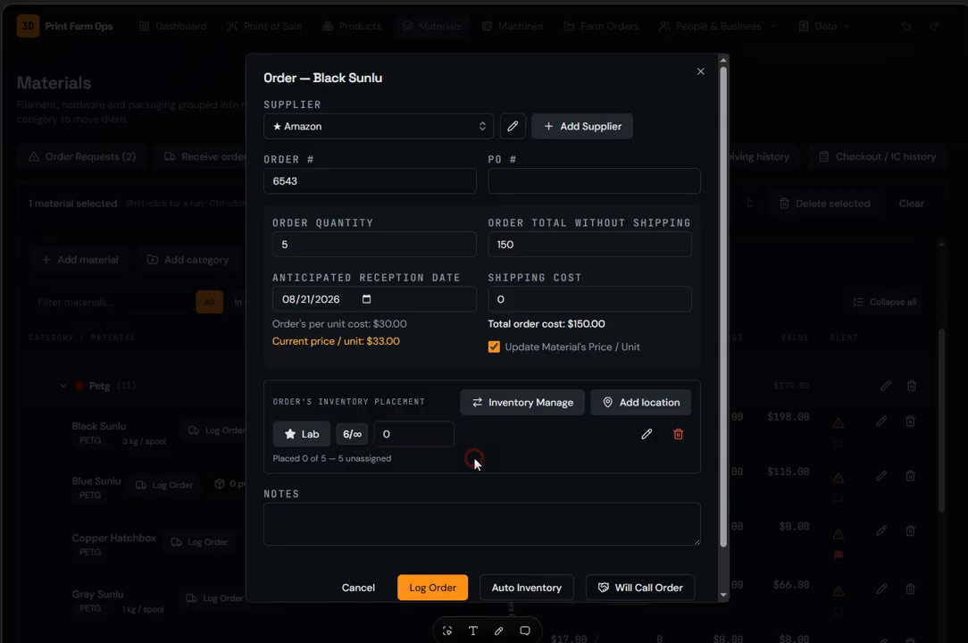
click(386, 434)
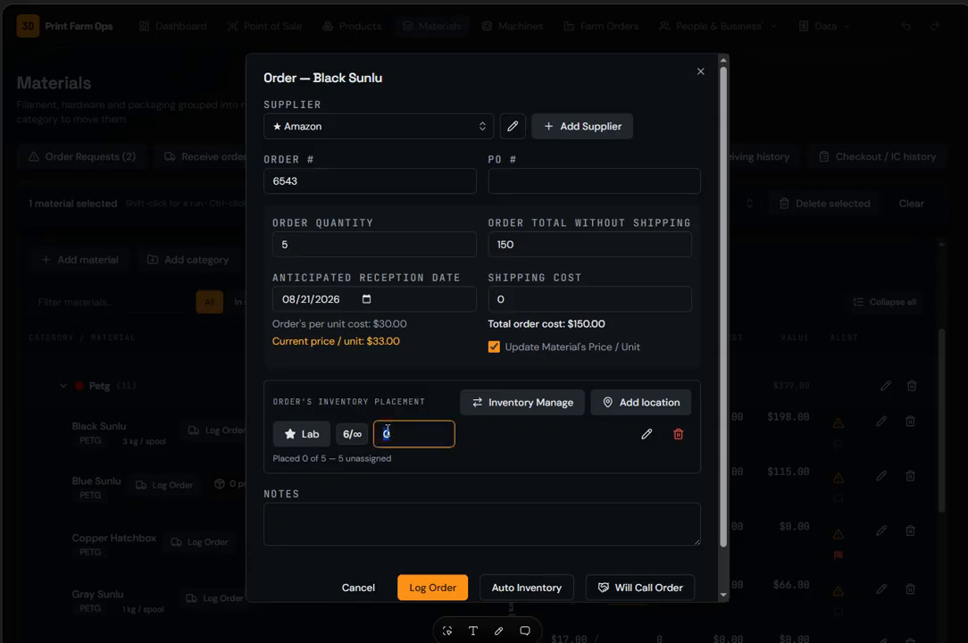
text(2)
click(642, 404)
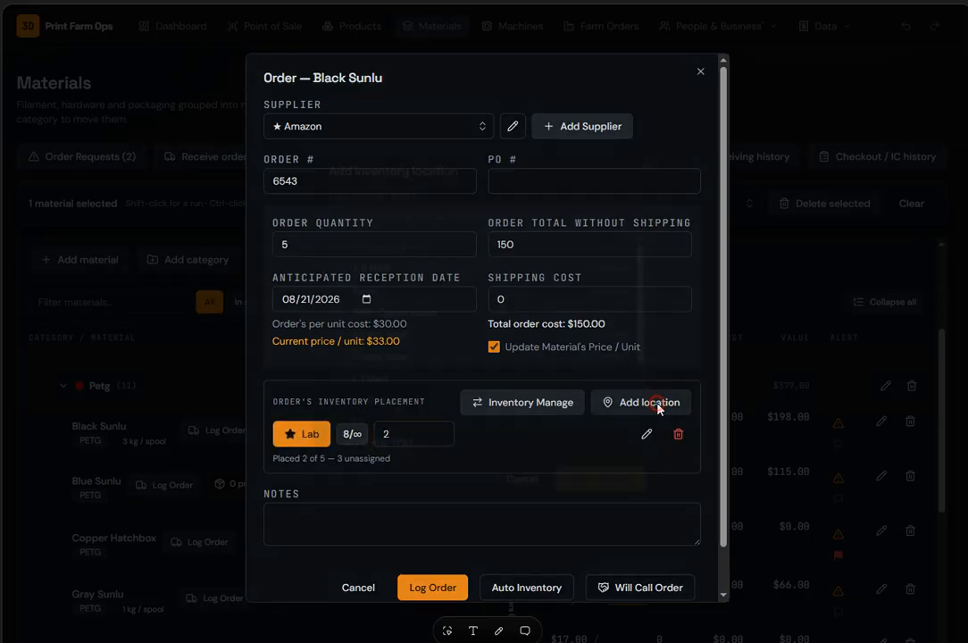
scroll(417, 295, down, 2)
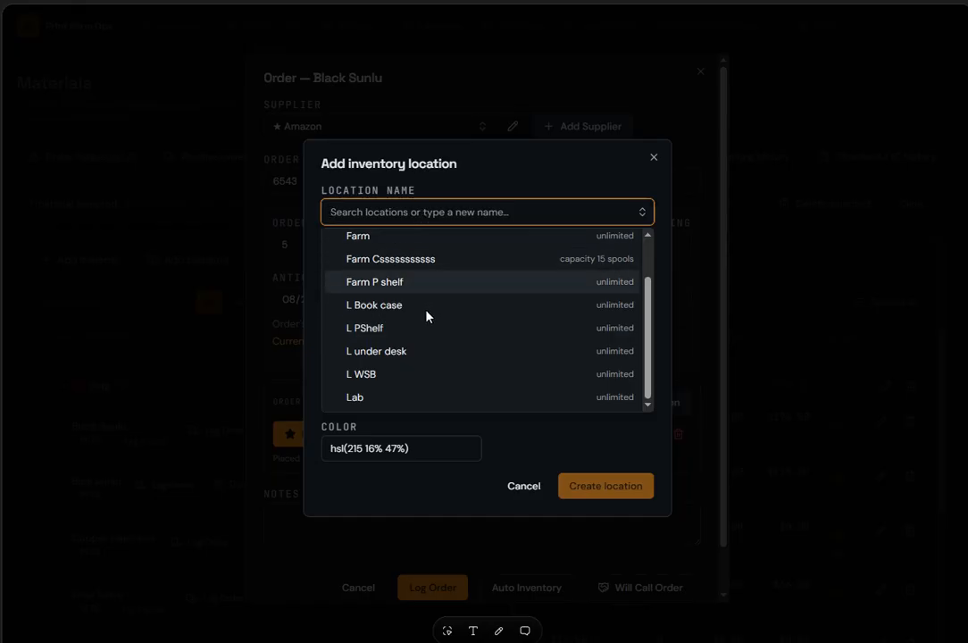
scroll(427, 314, up, 2)
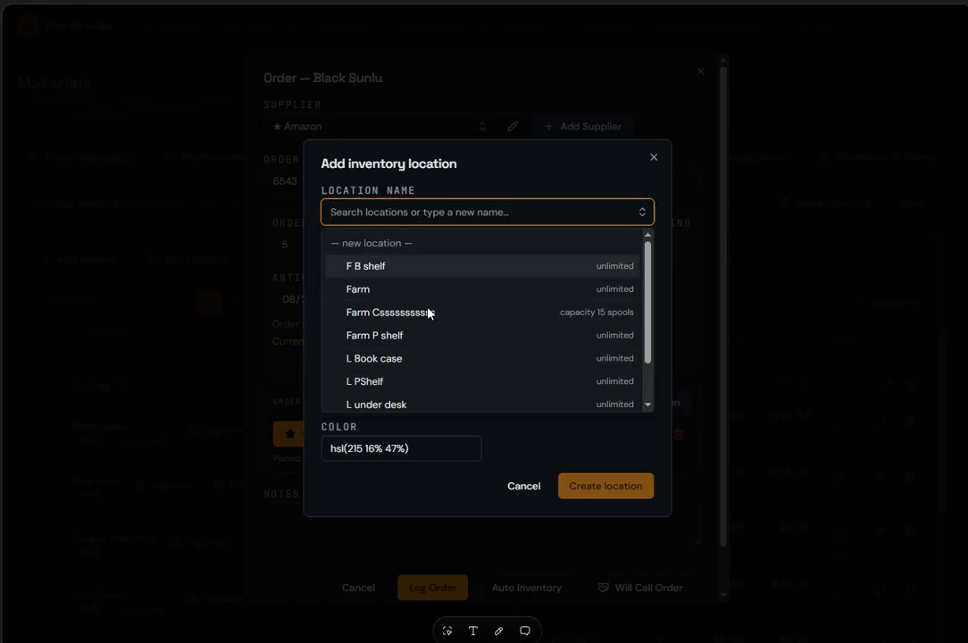
scroll(376, 393, down, 2)
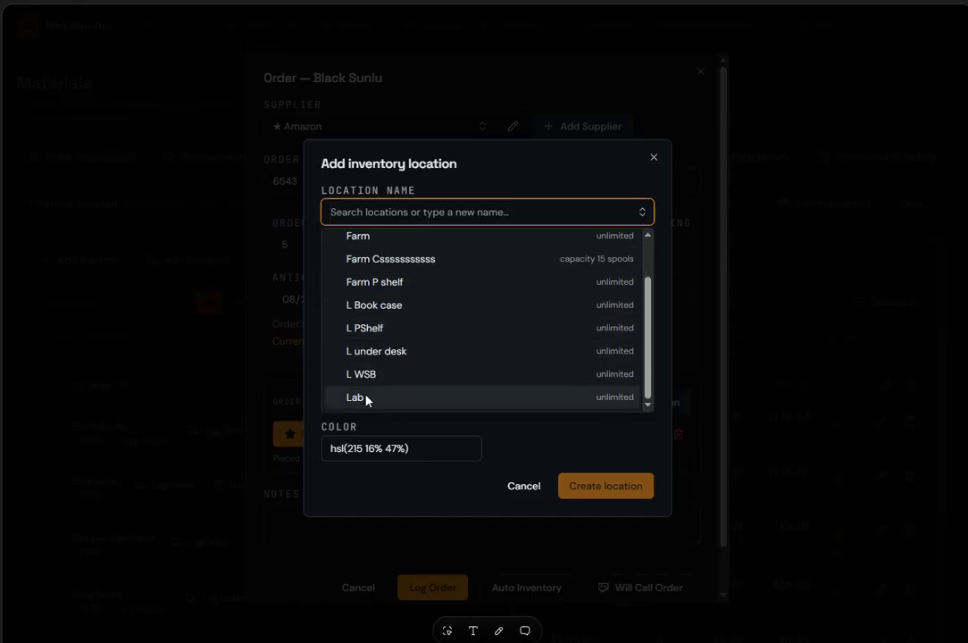
click(527, 487)
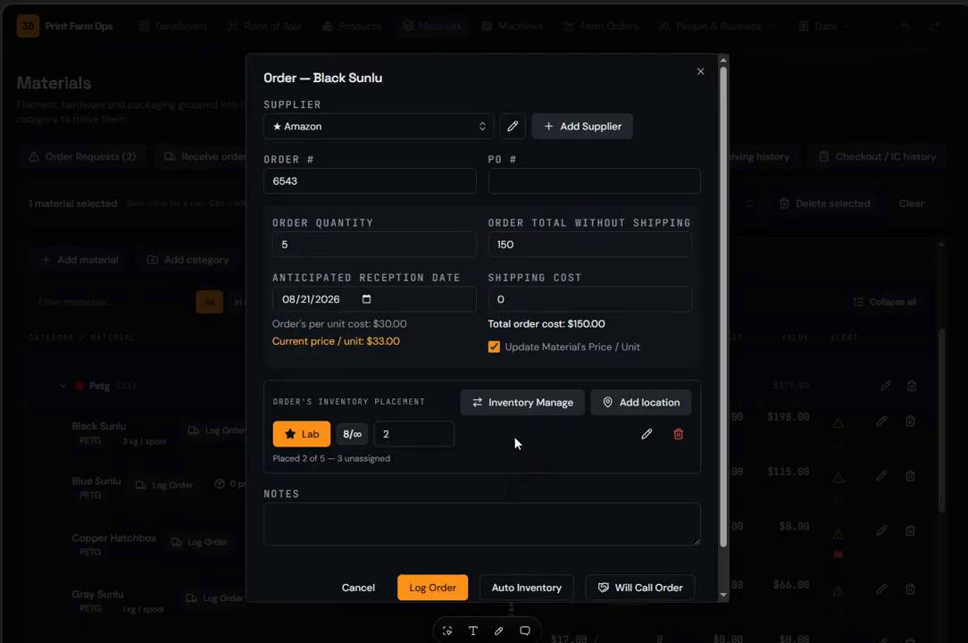
Step: Add the existing L under desk location to the order's inventory placement and save it
click(677, 407)
scroll(376, 326, down, 3)
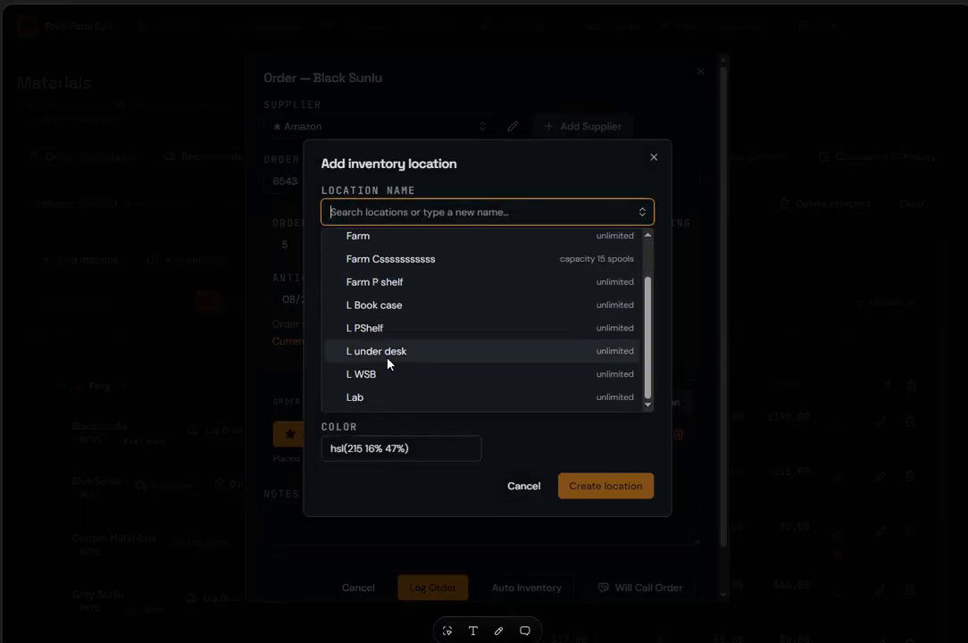
click(388, 359)
click(606, 505)
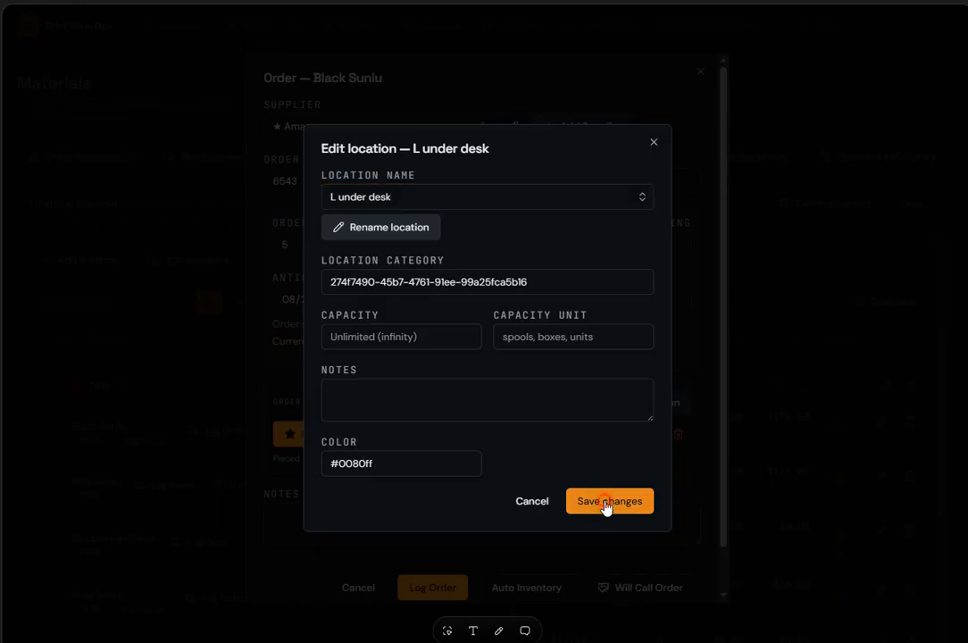
click(624, 500)
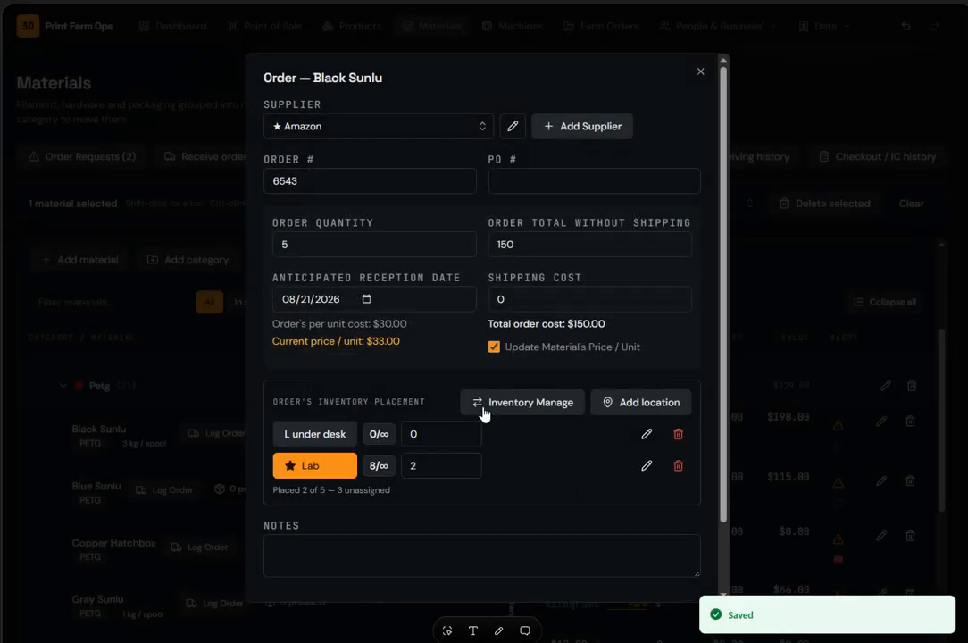
Step: Try placing 3 and 5 of the ordered units at L under desk, and lower that placement to 3
click(441, 432)
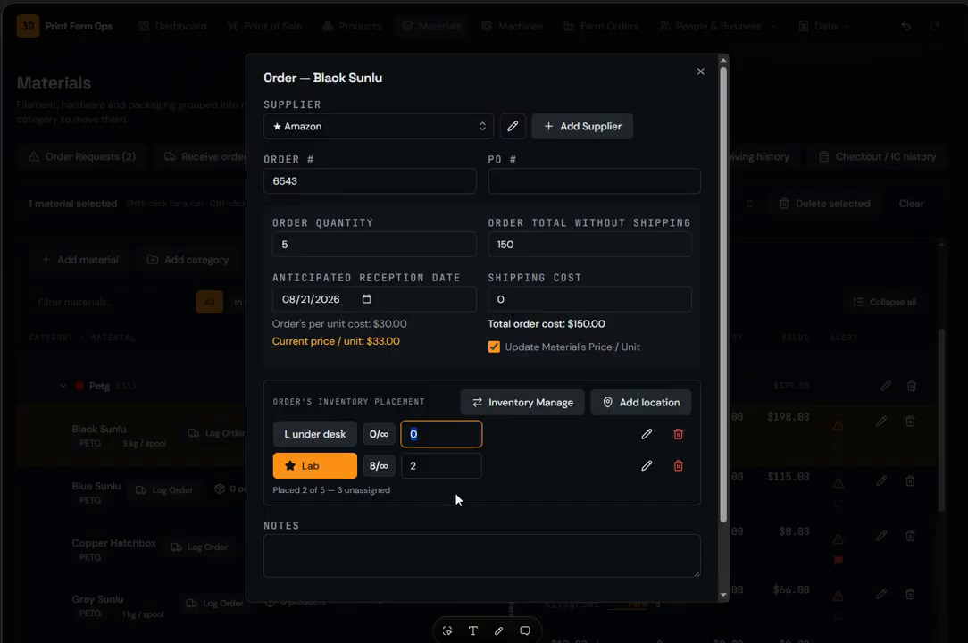
text(3)
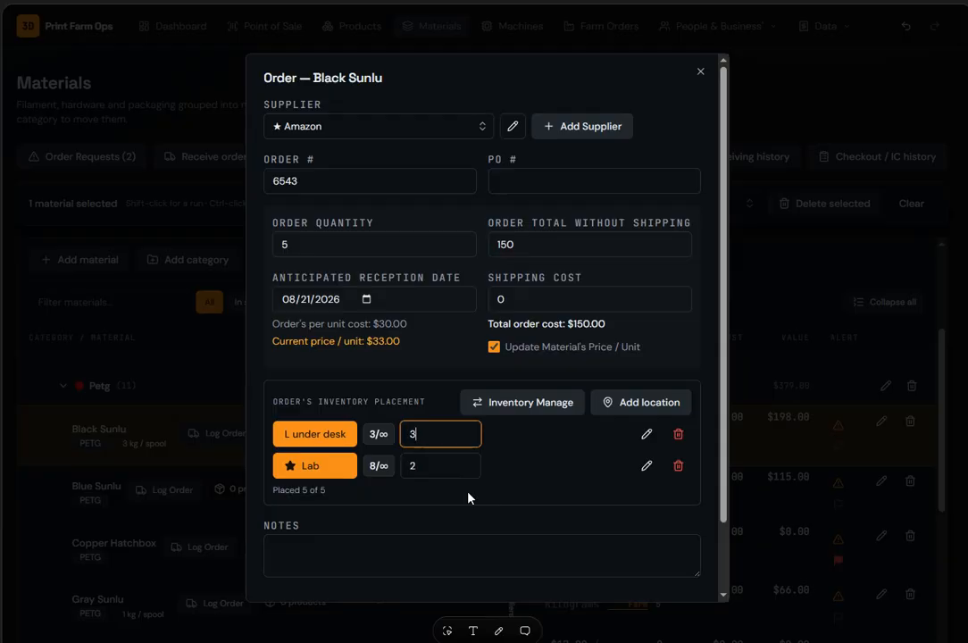
key(BackSpace)
text(5)
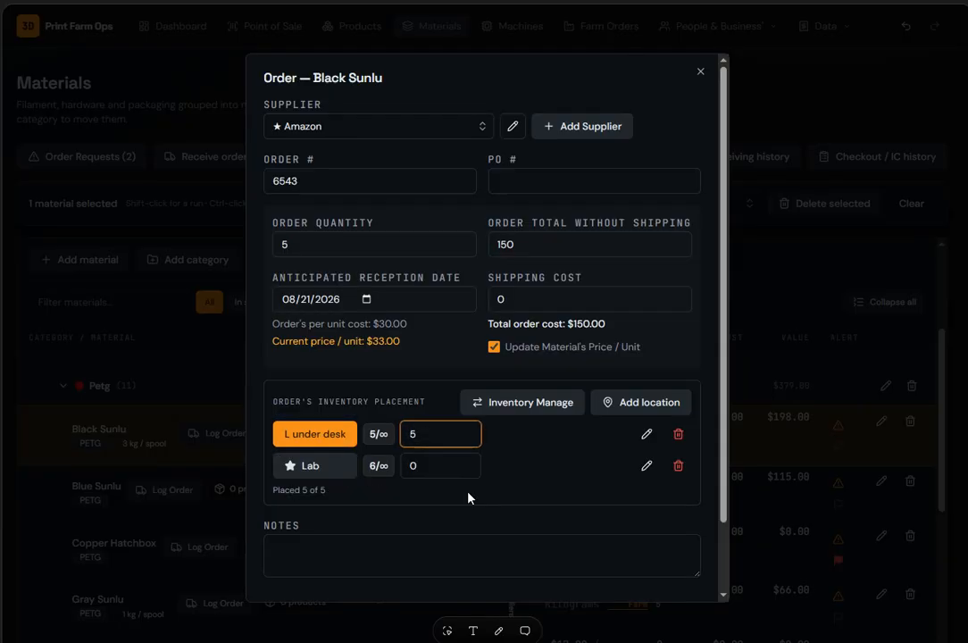
key(BackSpace)
text(5)
key(Down)
key(Down)
key(Tab)
key(Tab)
key(Tab)
key(Tab)
key(Tab)
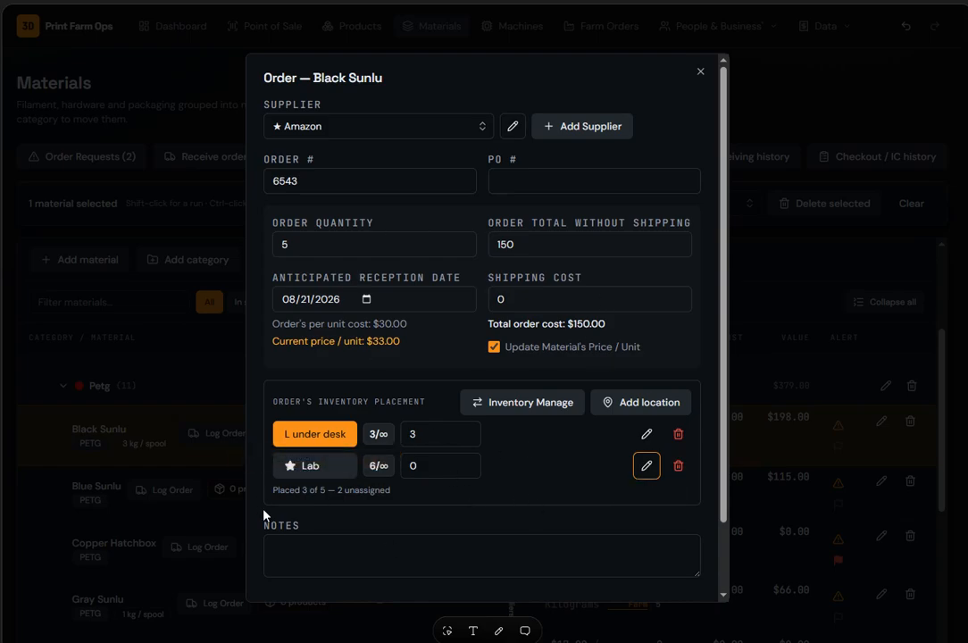
Step: Place 5 of the ordered units in Lab, and reallocate 2 of them to L under desk
click(437, 466)
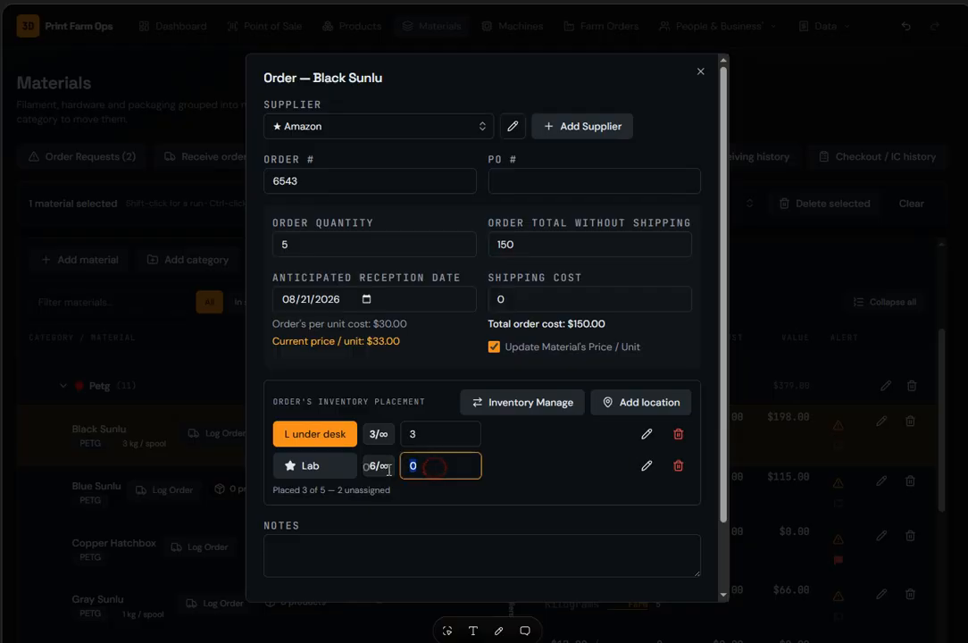
text(5)
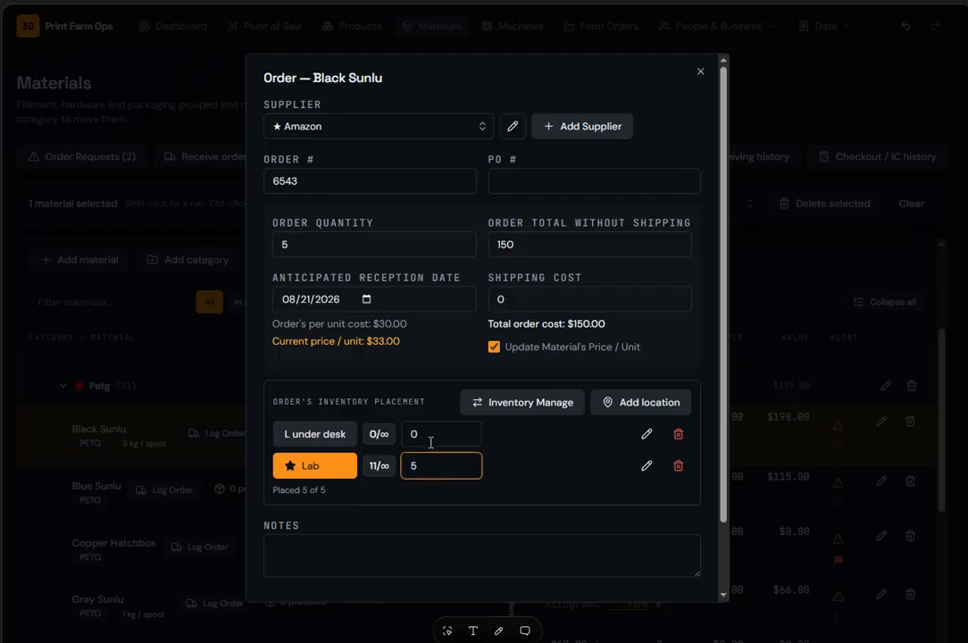
click(427, 439)
text(2)
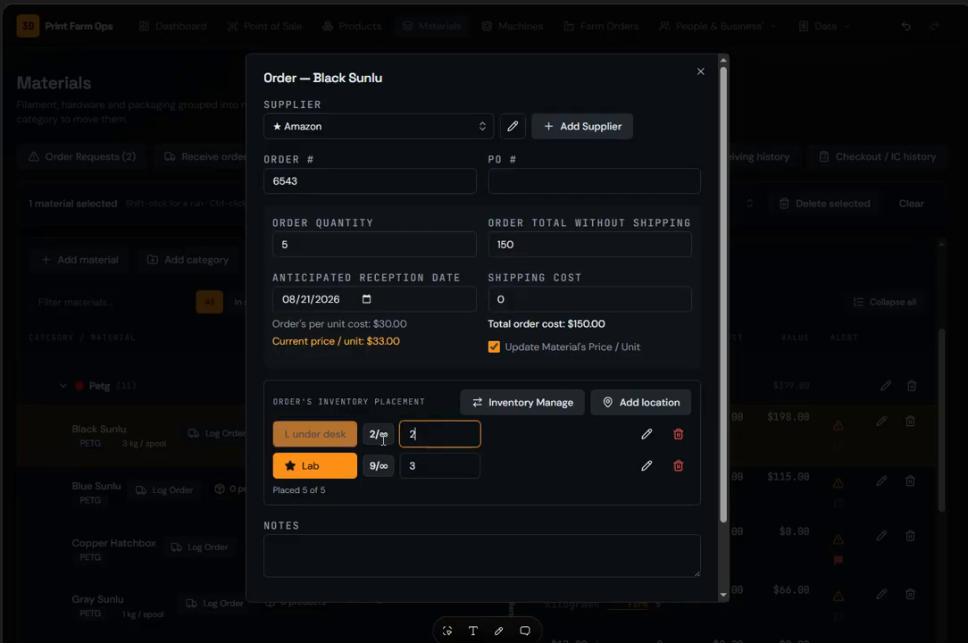
click(485, 503)
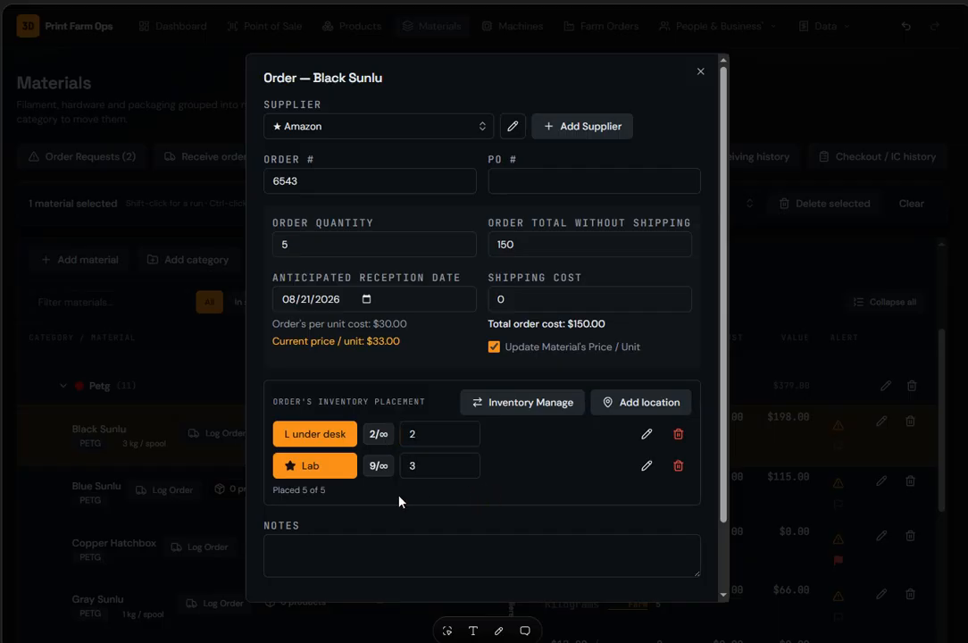
Step: Set the anticipated reception date to 08/25/2026 and log the Black Sunlu order
scroll(400, 502, down, 2)
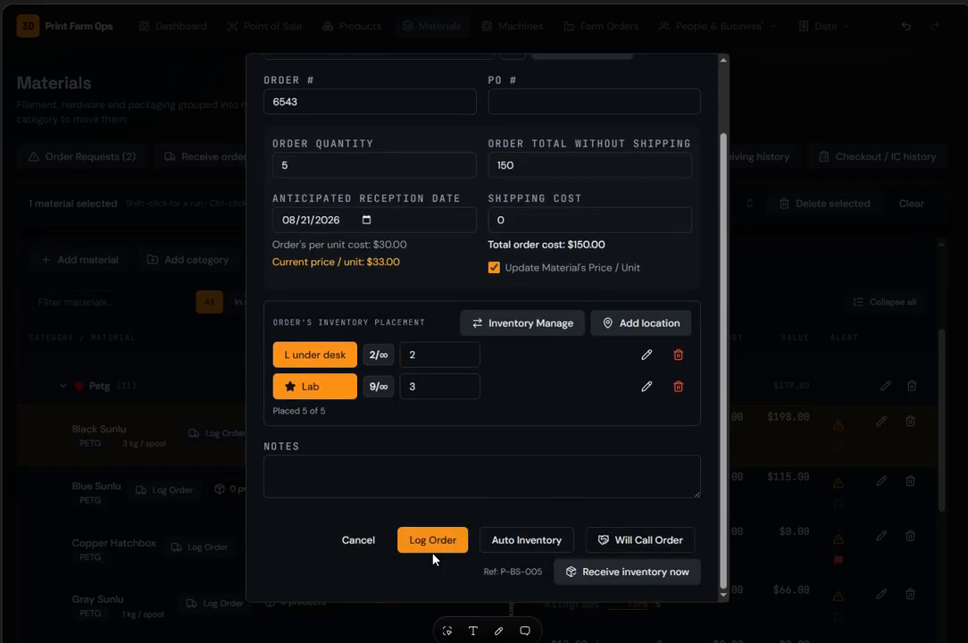
scroll(417, 356, up, 2)
click(366, 299)
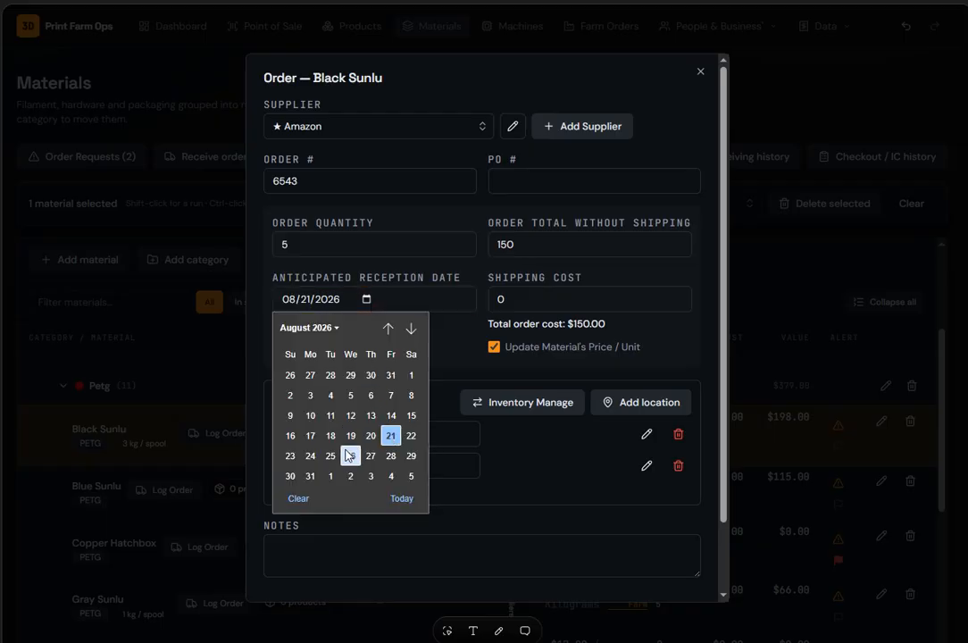
click(330, 456)
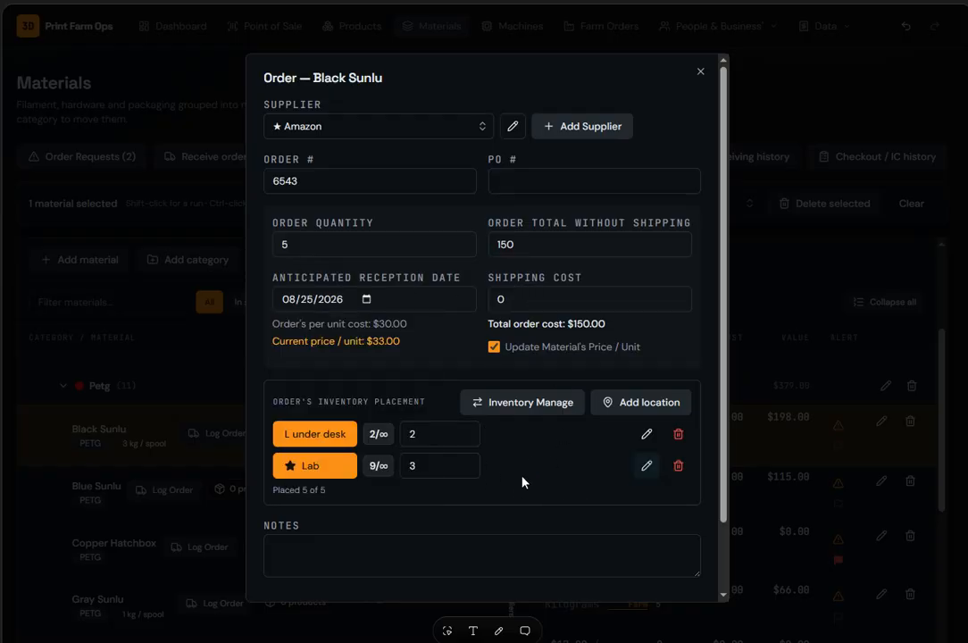
scroll(525, 480, down, 1)
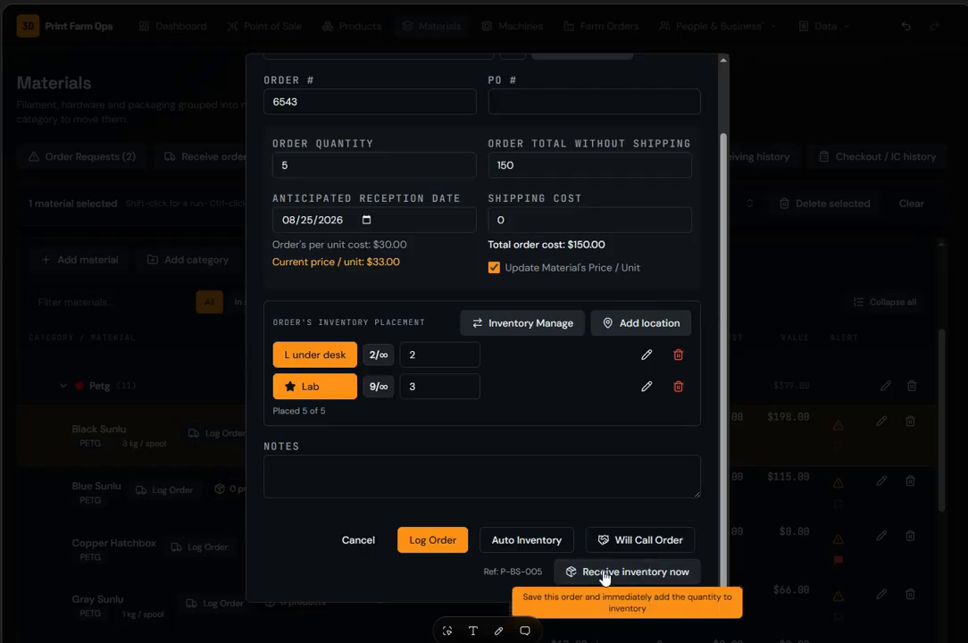
click(431, 540)
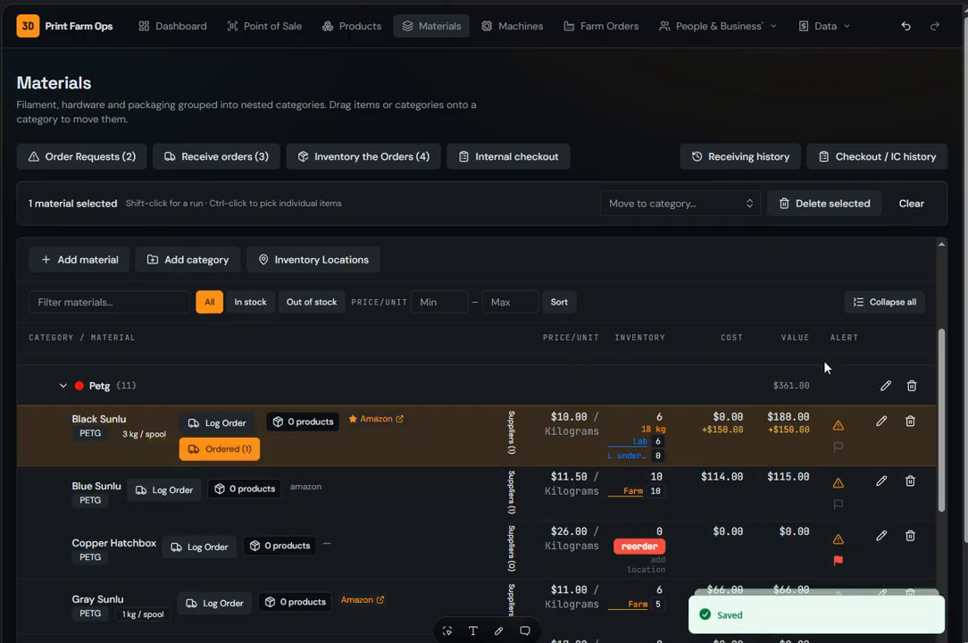
Step: Show the order requests and compare the materials needing ordering with the reorder flags in the materials list
click(838, 449)
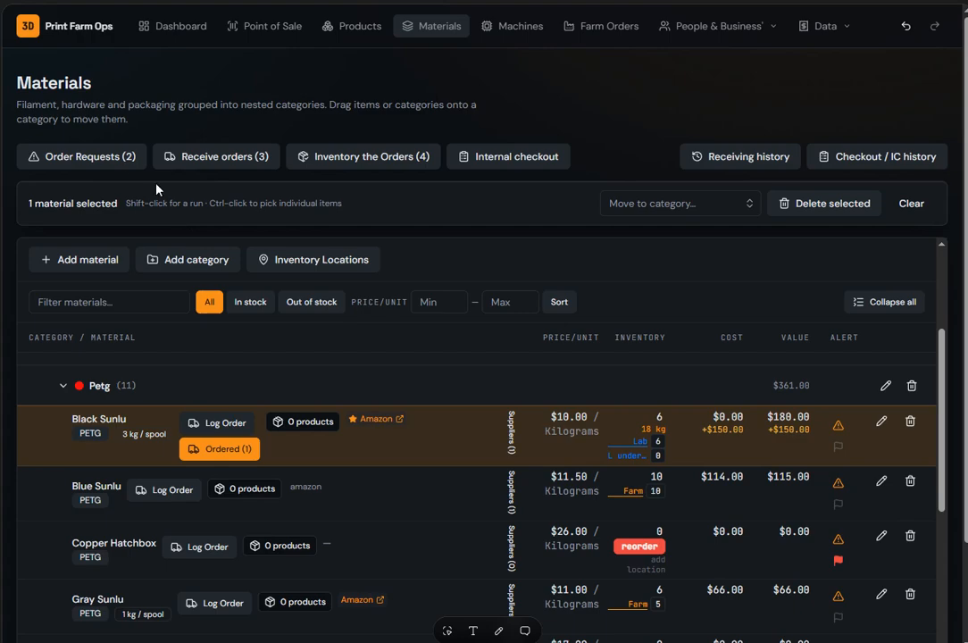
click(74, 163)
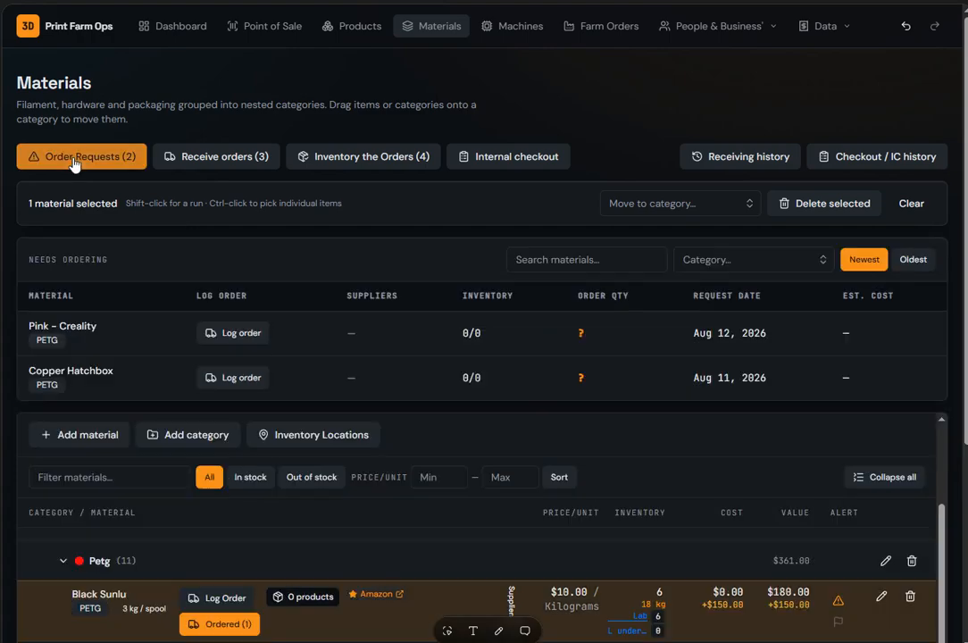
scroll(624, 420, down, 2)
scroll(624, 420, up, 3)
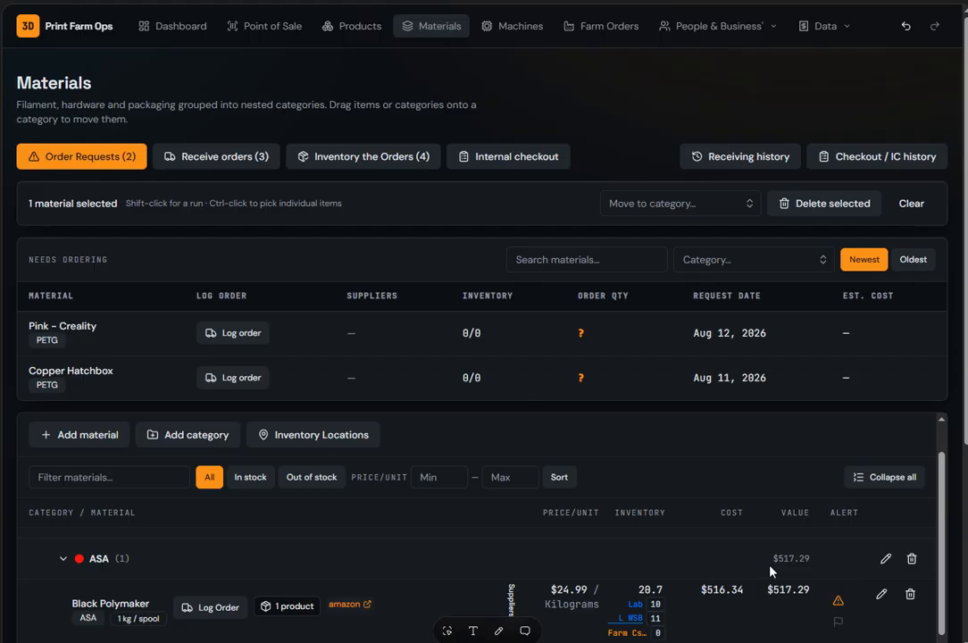
scroll(773, 572, down, 5)
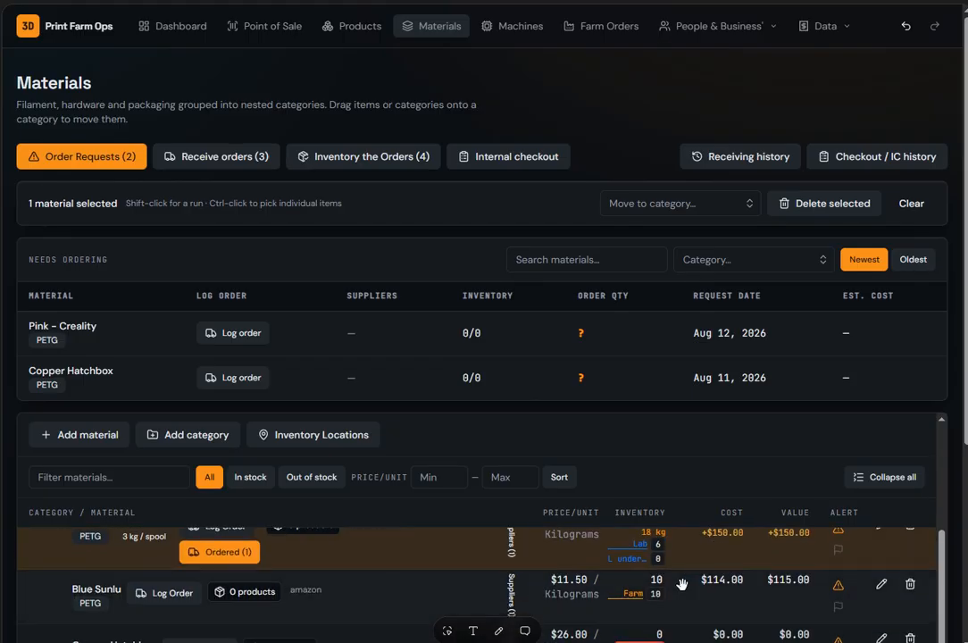
scroll(809, 430, down, 2)
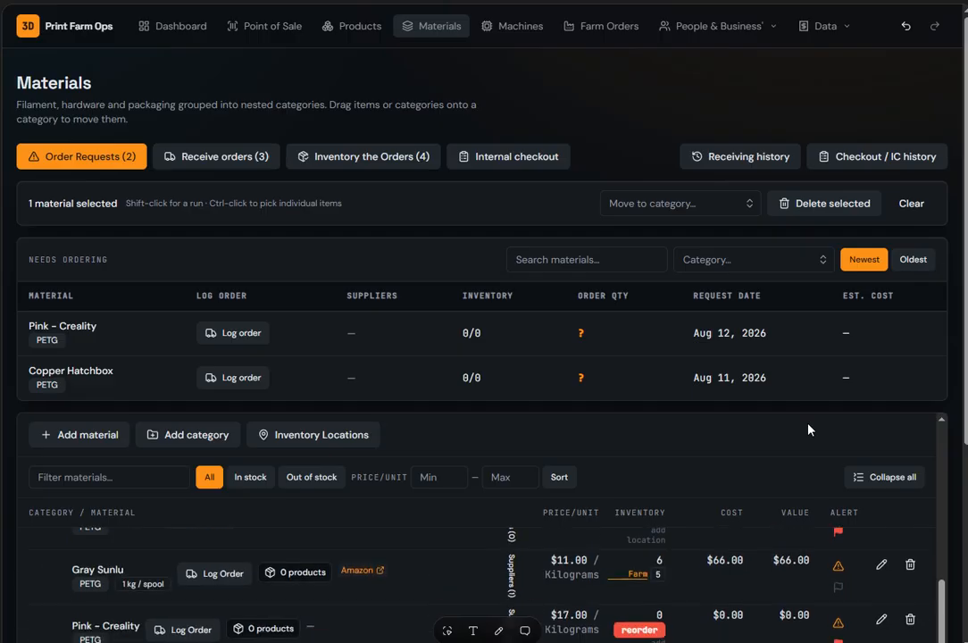
Step: Raise a reorder request for the Black Sunlu PETG filament, leaving the reorder quantity and notes blank
scroll(955, 346, down, 3)
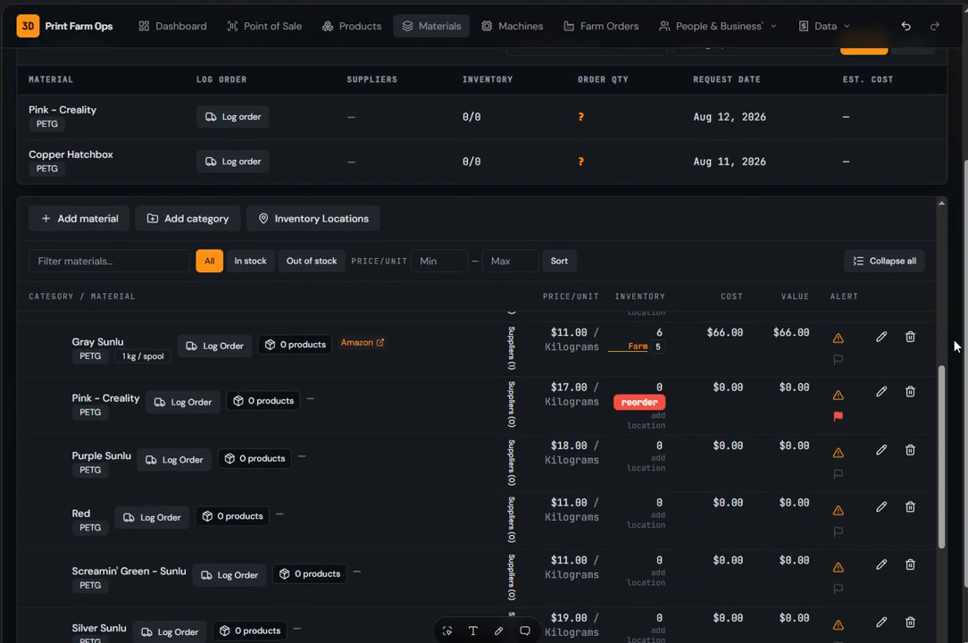
scroll(841, 482, up, 3)
scroll(839, 482, up, 3)
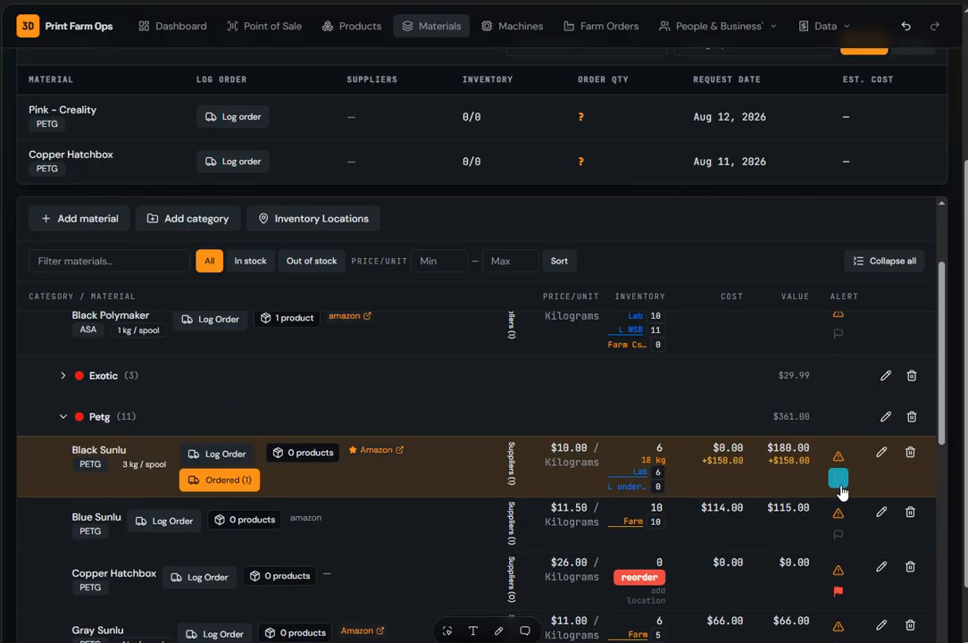
click(840, 483)
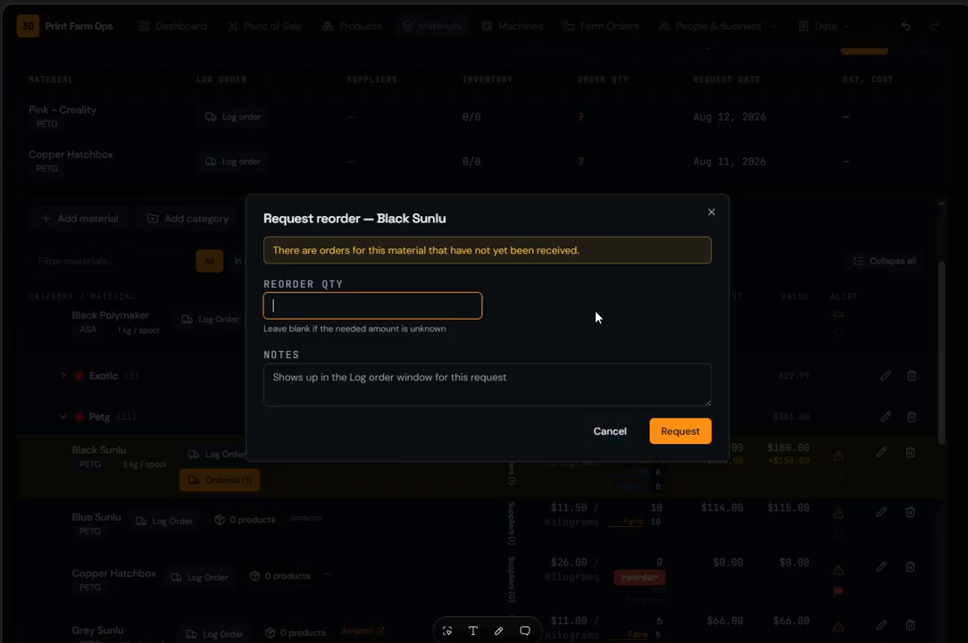
click(519, 385)
double_click(335, 305)
key(BackSpace)
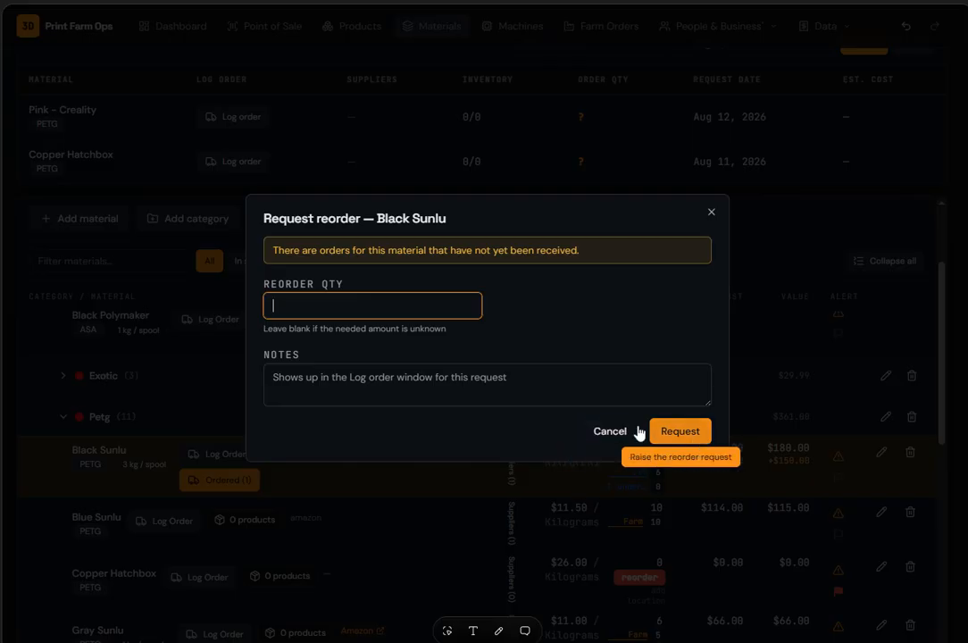
click(683, 436)
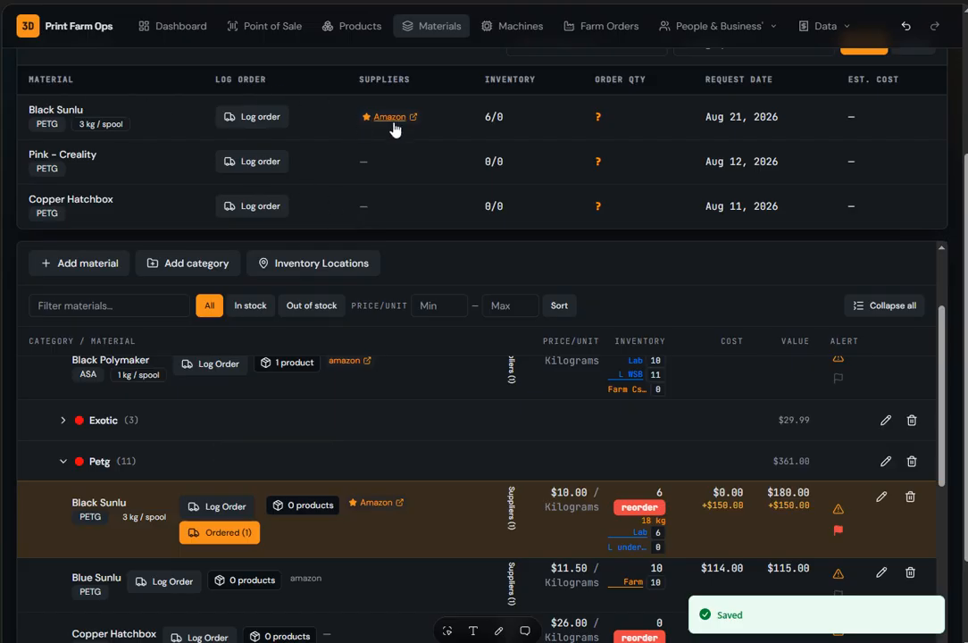
Step: View the Amazon supplier page for Black Sunlu from the order requests, and return to Print Farm Ops
scroll(179, 214, up, 3)
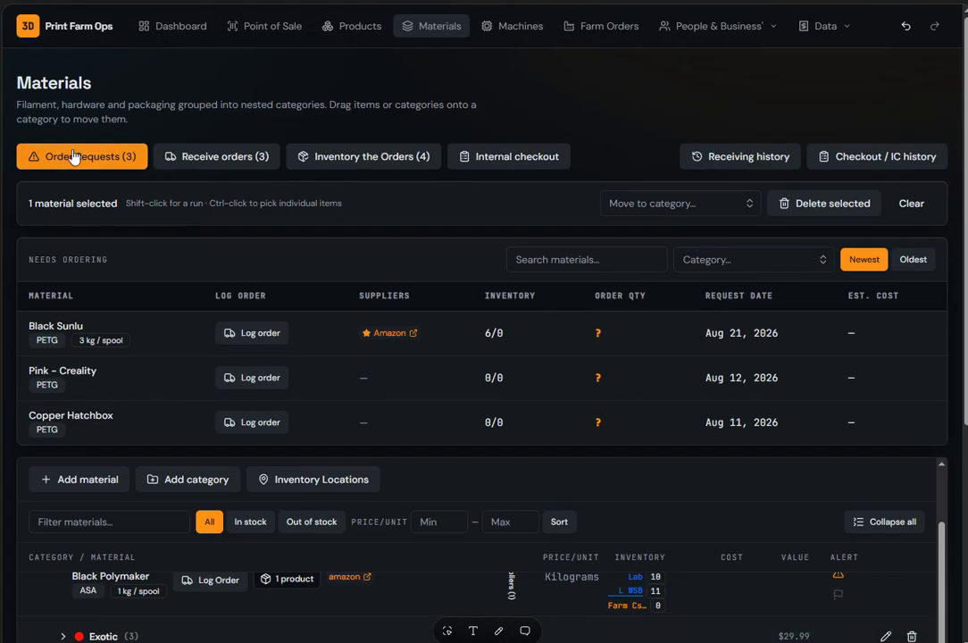
click(399, 334)
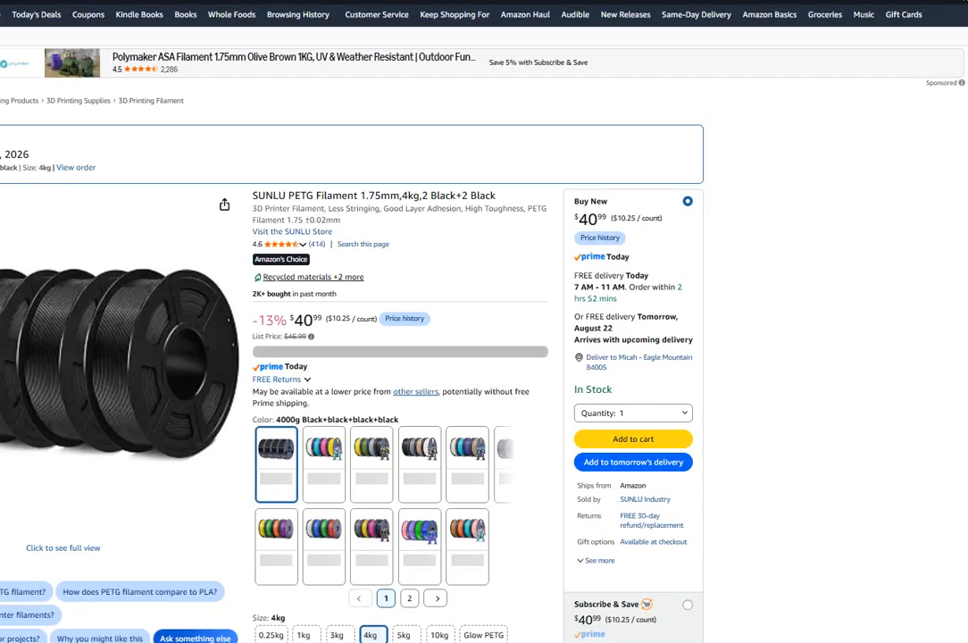
click(962, 1)
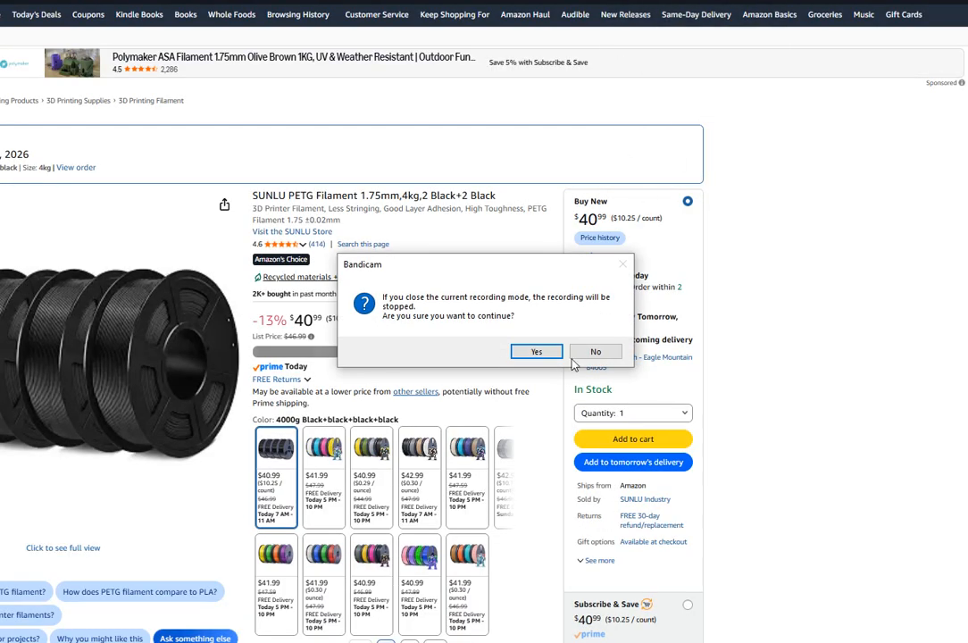
click(596, 352)
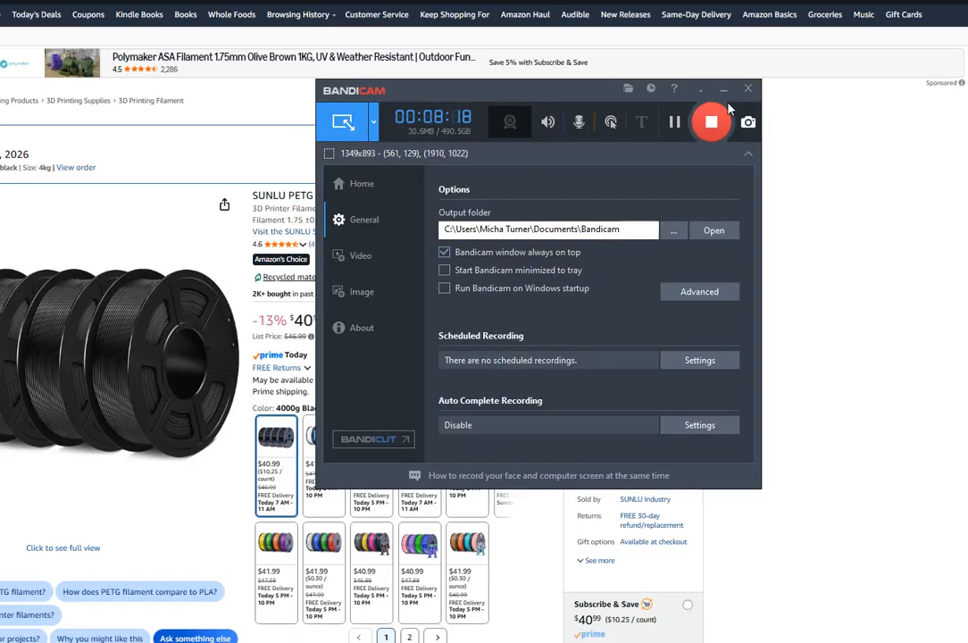
click(725, 93)
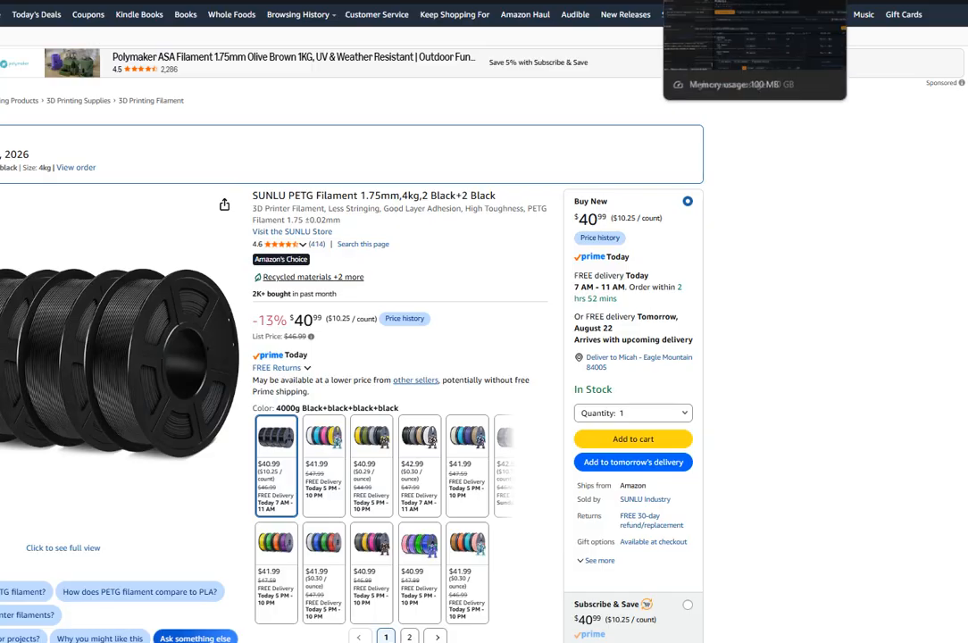
click(706, 1)
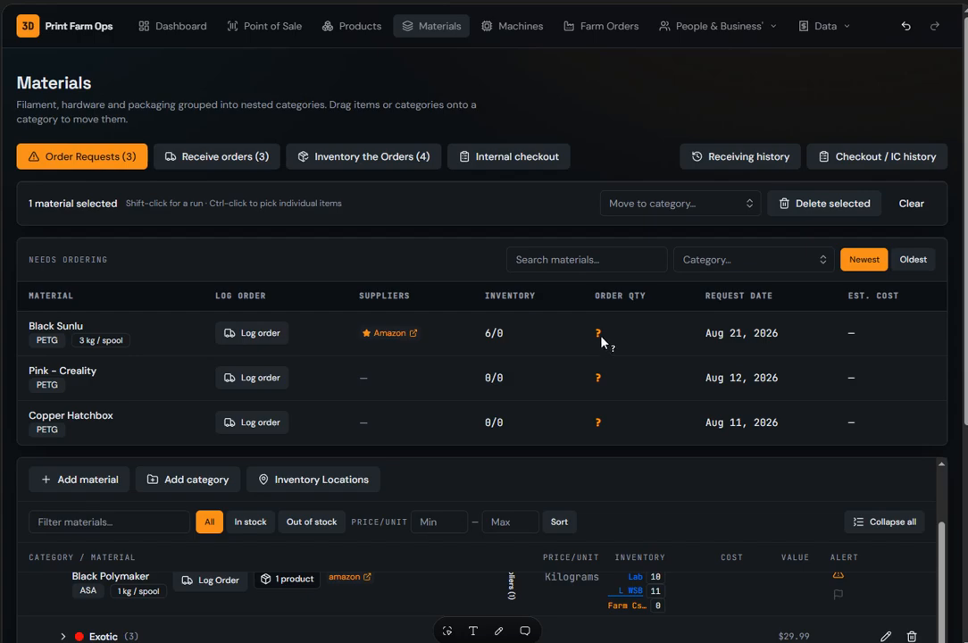
Step: Check the anticipated material orders to receive against the order requests, ending on the order requests
mouse_move(601, 340)
click(238, 158)
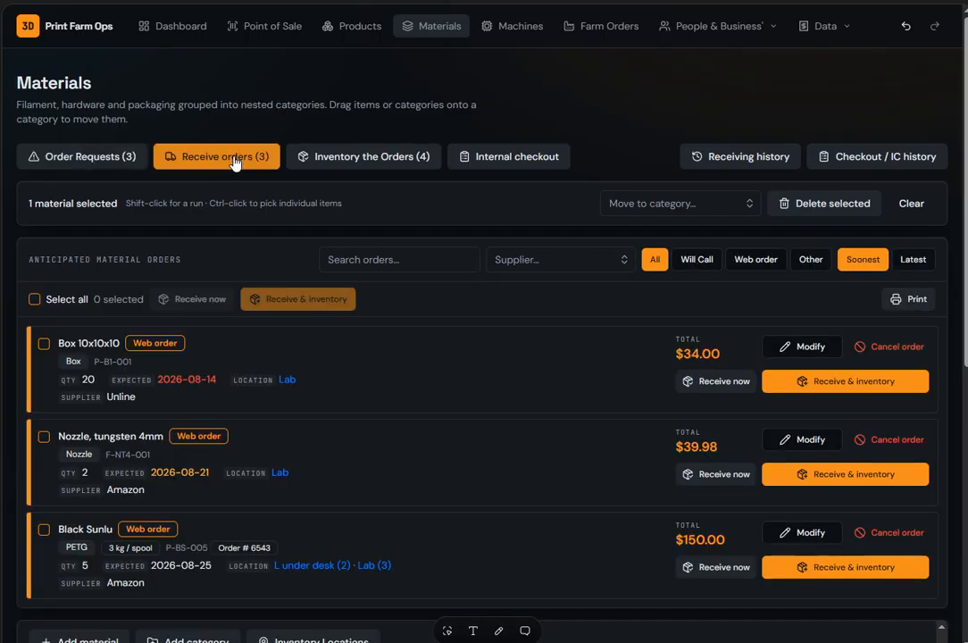
click(78, 160)
click(238, 160)
click(113, 160)
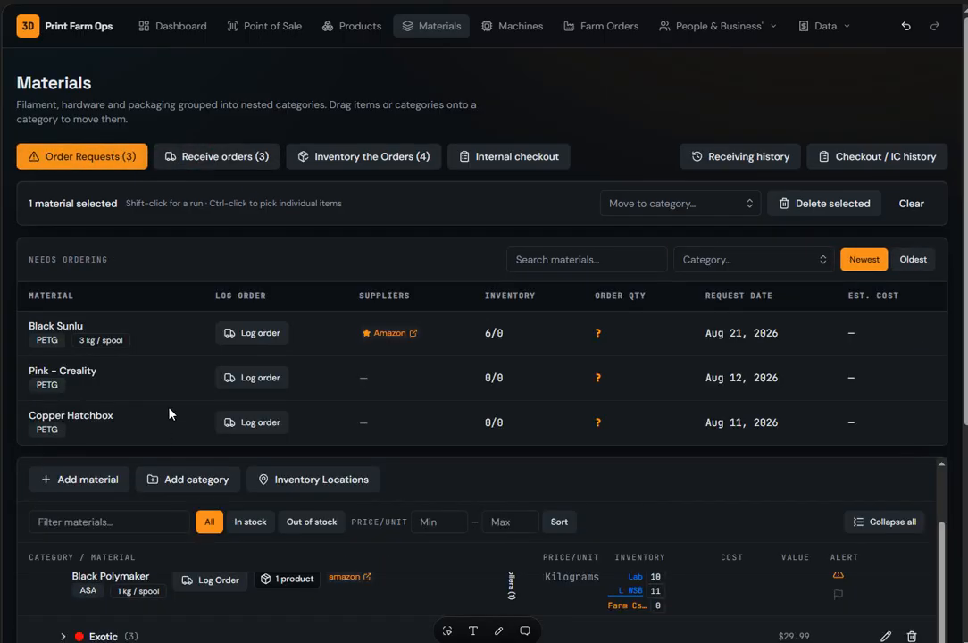
Step: Collapse all material categories and look over the order requests and the top-level categories
click(869, 523)
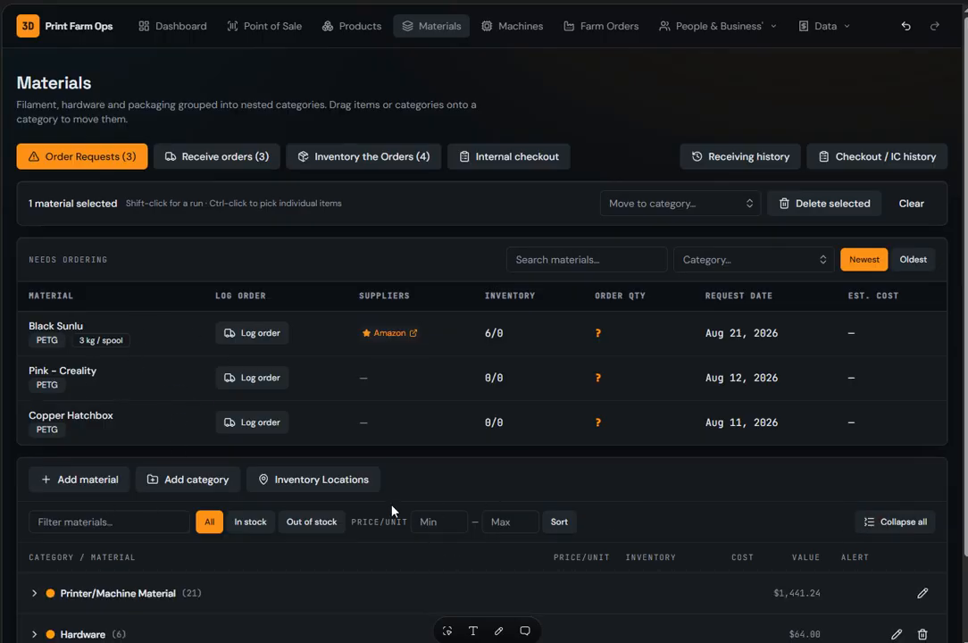
scroll(317, 533, down, 1)
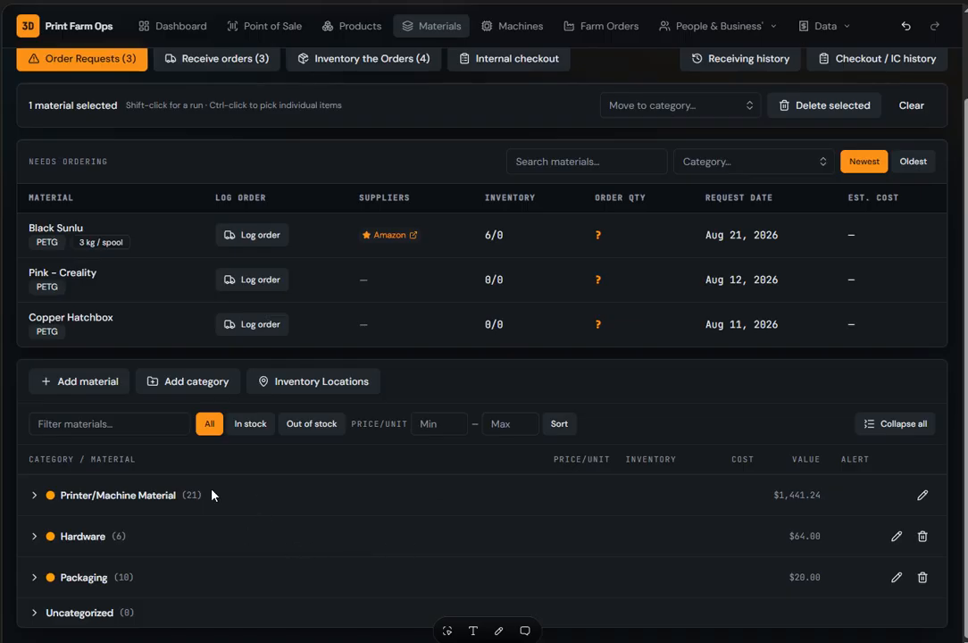
scroll(311, 404, up, 1)
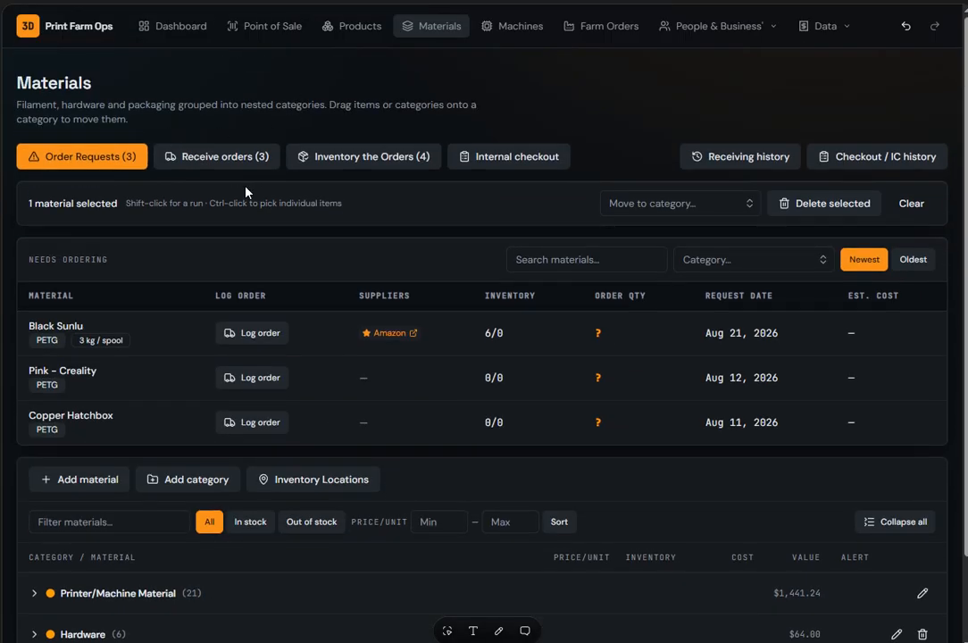
scroll(474, 517, down, 1)
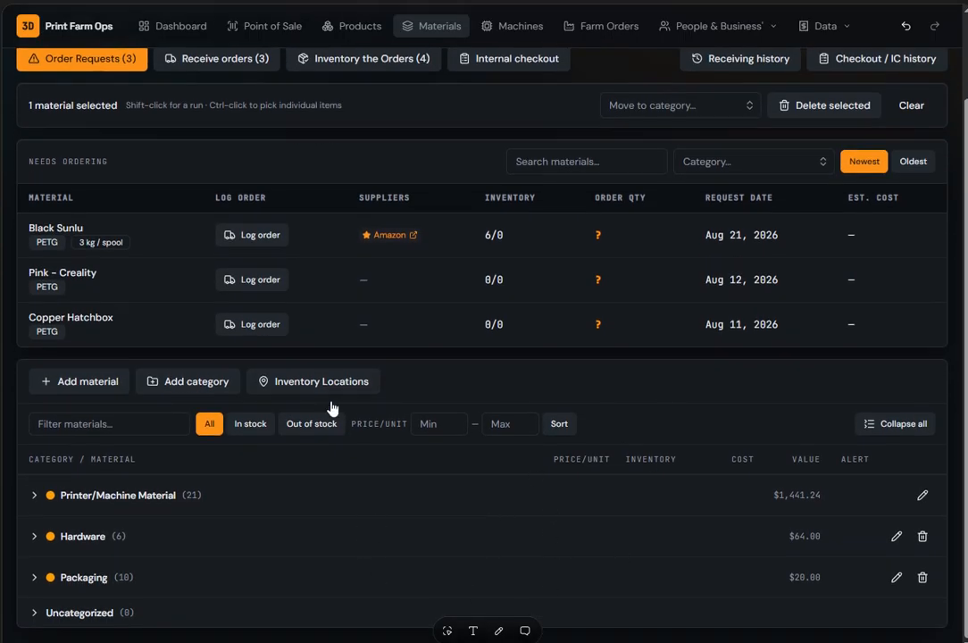
scroll(335, 379, up, 1)
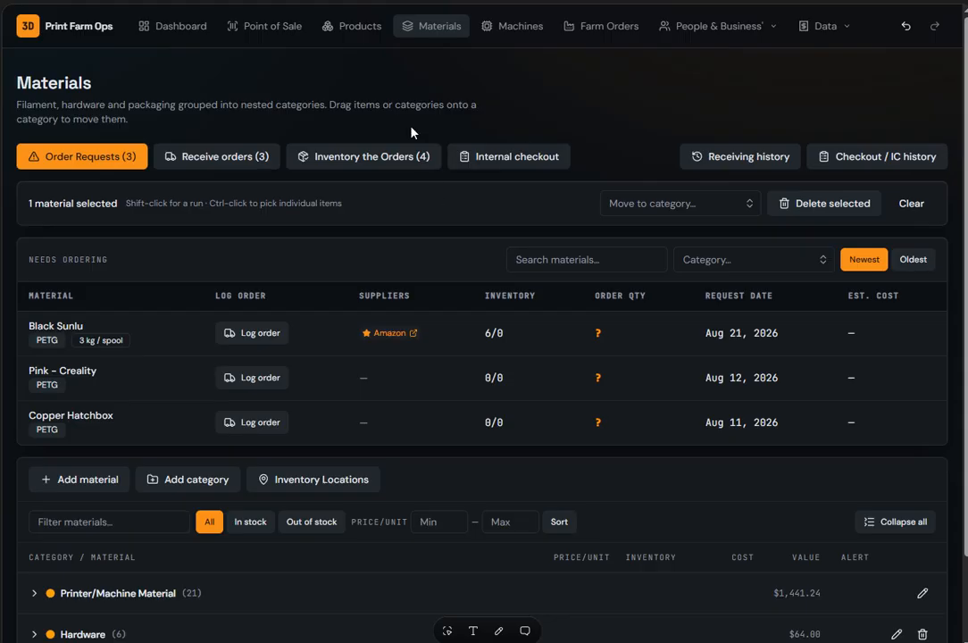
scroll(483, 414, down, 1)
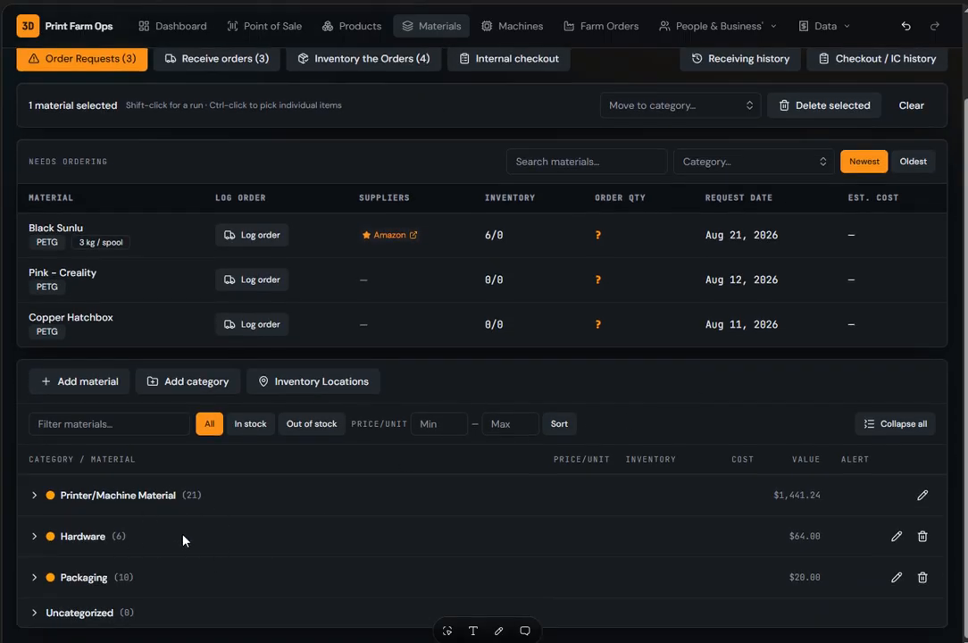
Step: Expand Printer/Machine Material, Filament and Petg to show the Black Sunlu entry
click(289, 487)
scroll(290, 500, down, 1)
scroll(224, 447, down, 1)
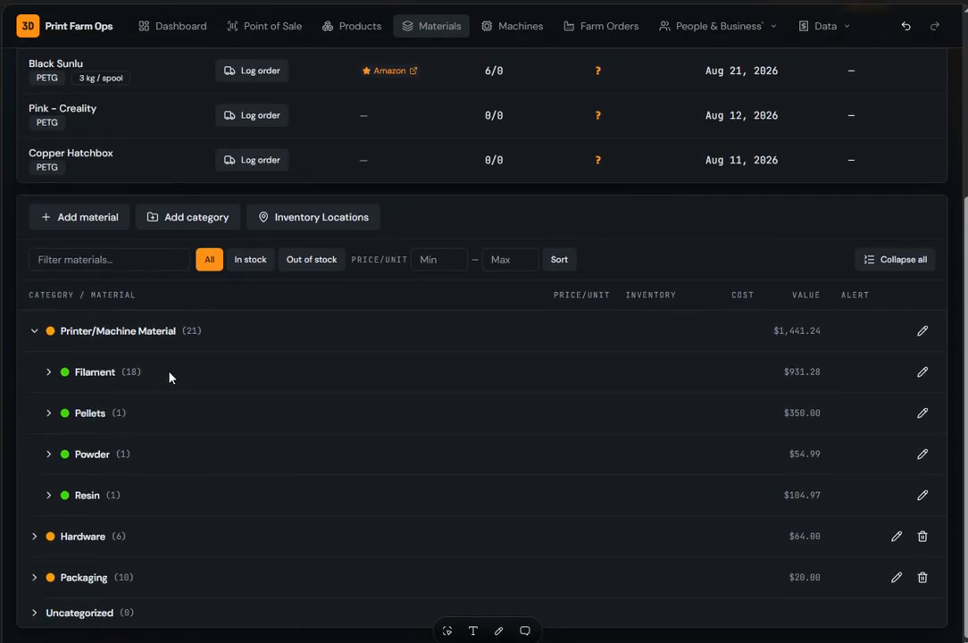
click(170, 369)
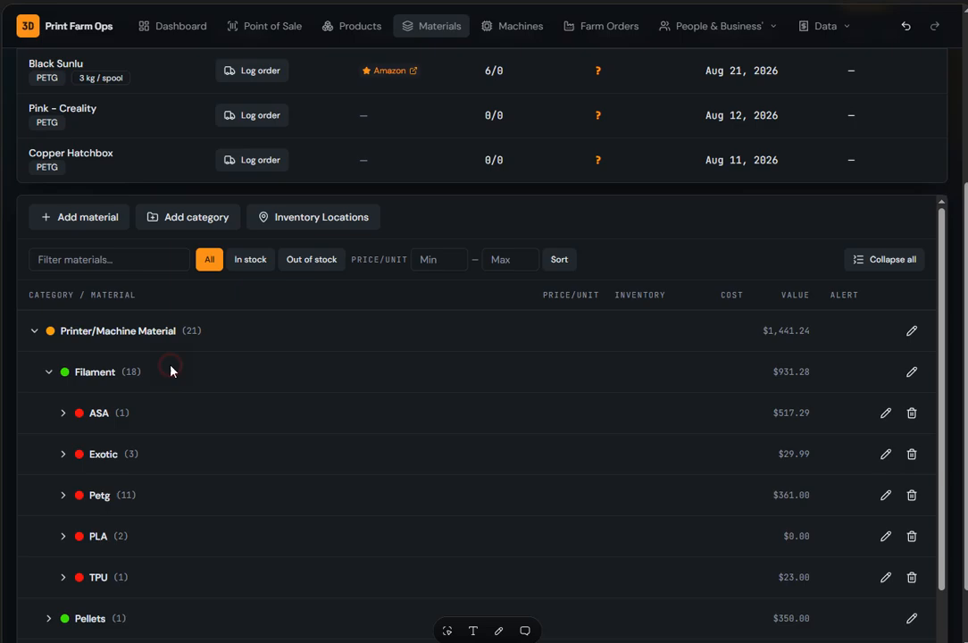
click(162, 494)
scroll(385, 500, down, 4)
scroll(418, 441, up, 1)
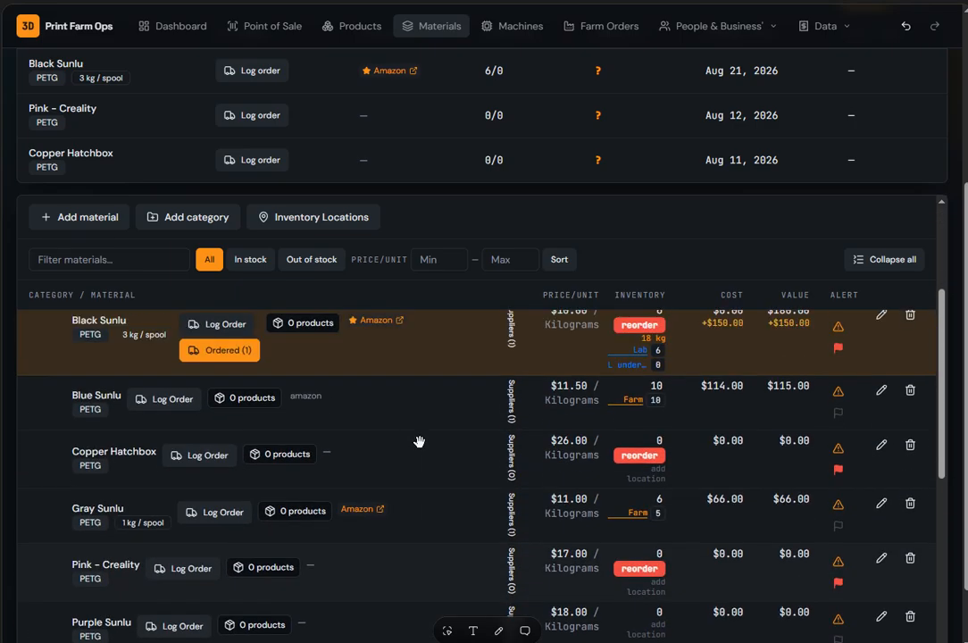
scroll(419, 441, up, 1)
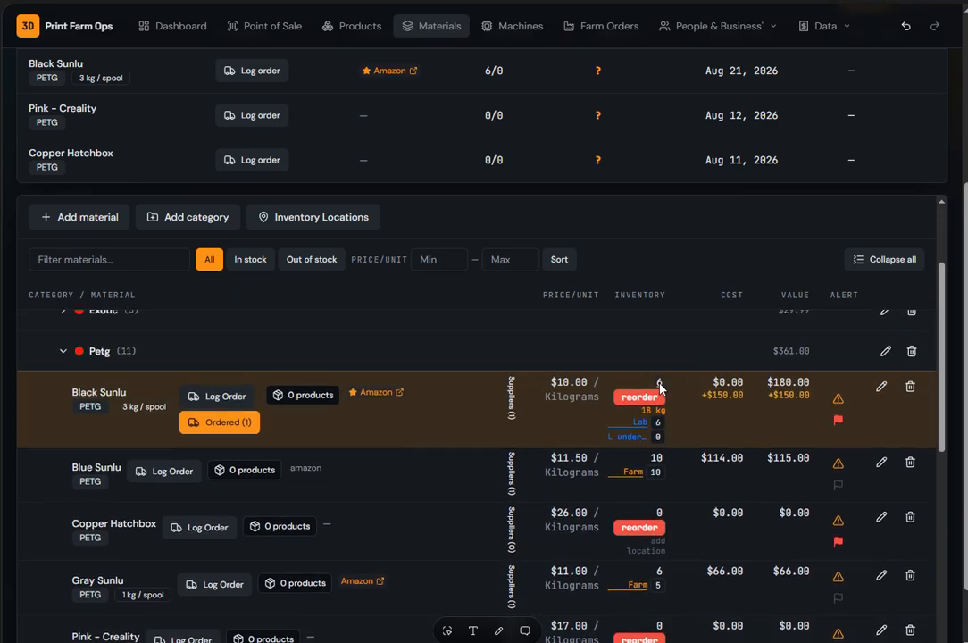
Step: Try correcting Black Sunlu's on-hand quantity to 5, review the cost and location adjustments, and discard the correction
click(660, 385)
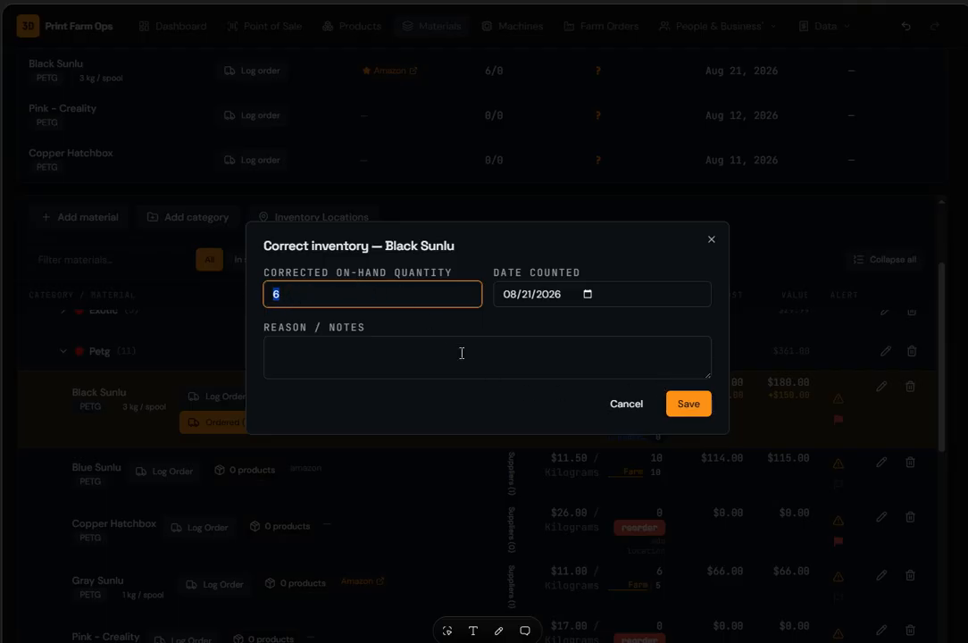
text(5)
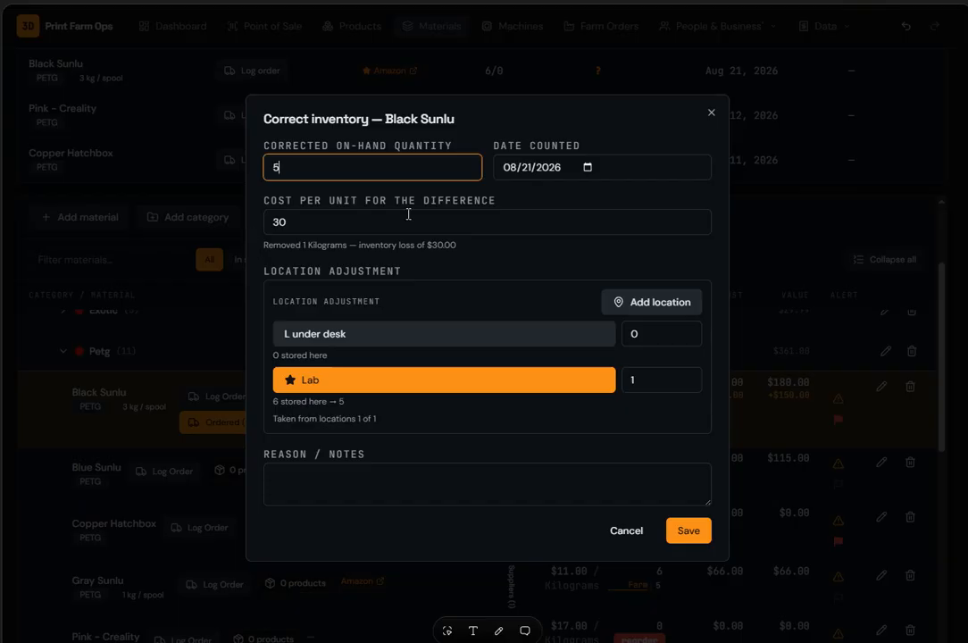
double_click(309, 223)
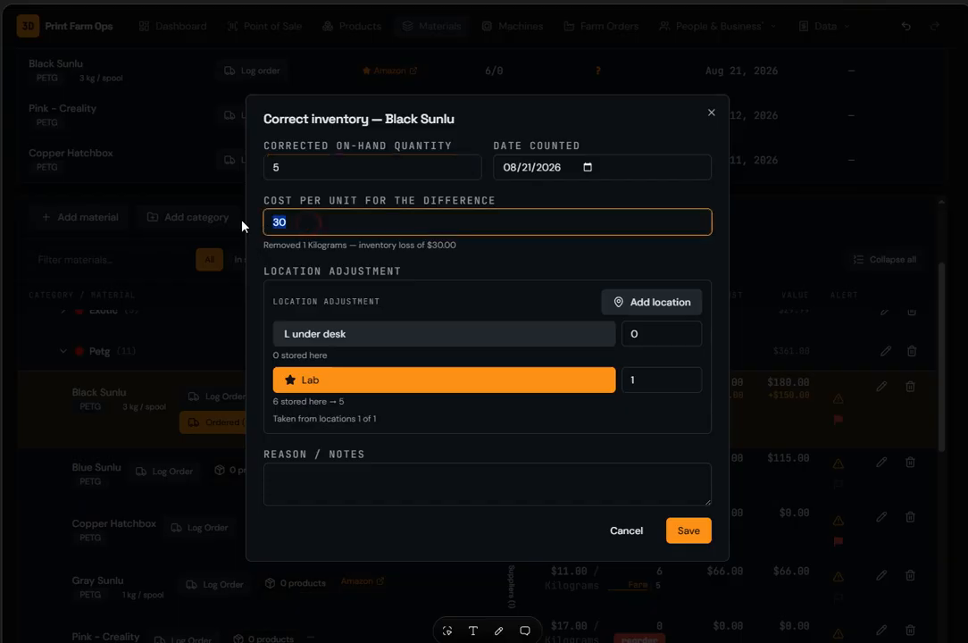
click(526, 258)
drag(296, 221, 240, 232)
click(489, 253)
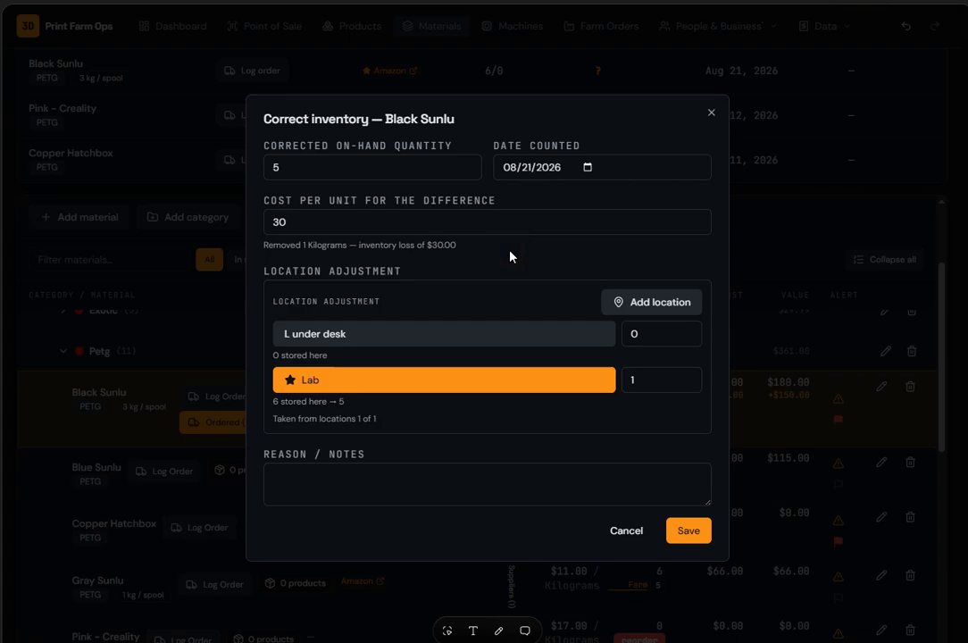
drag(466, 247, 412, 242)
click(470, 251)
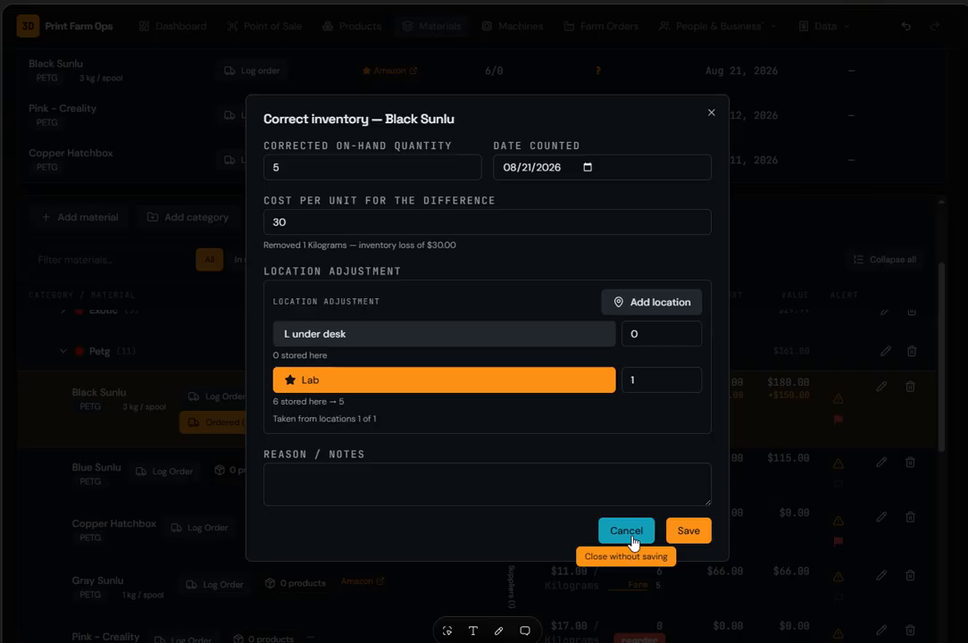
click(632, 536)
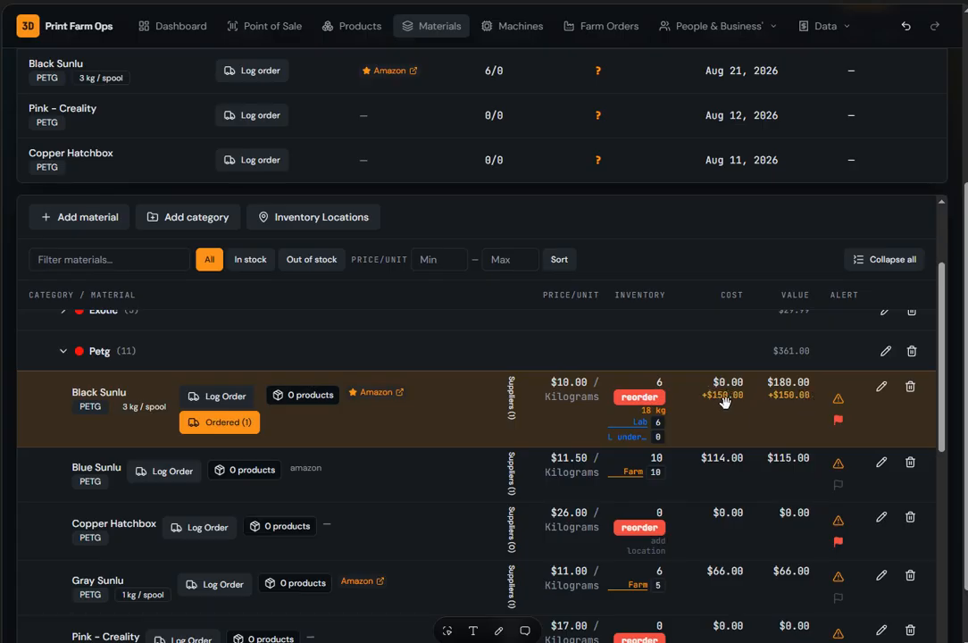
Step: Review Black Sunlu's stock locations and the options for moving stock, without changing anything
mouse_move(800, 395)
click(641, 423)
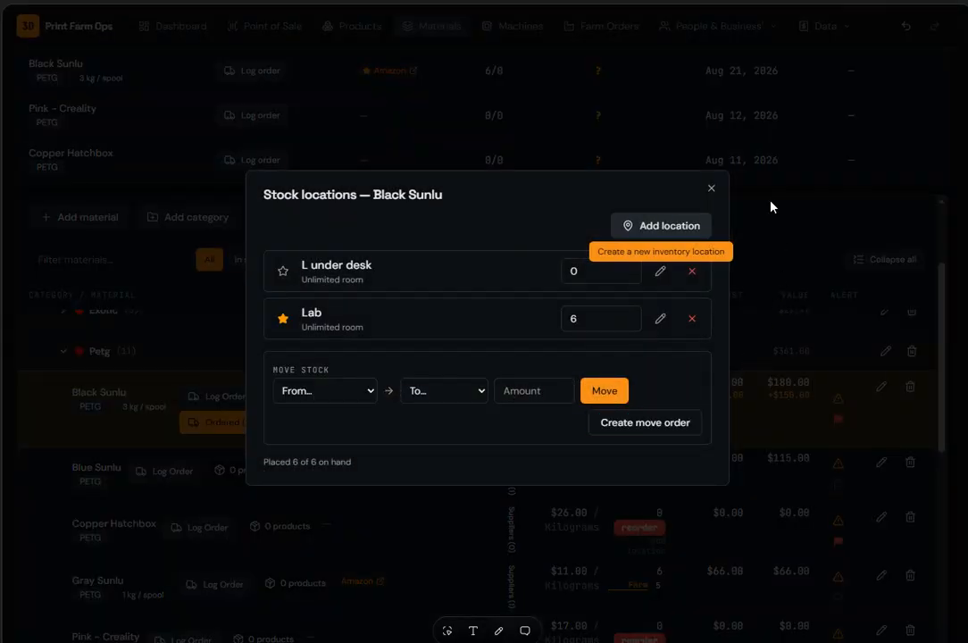
click(711, 188)
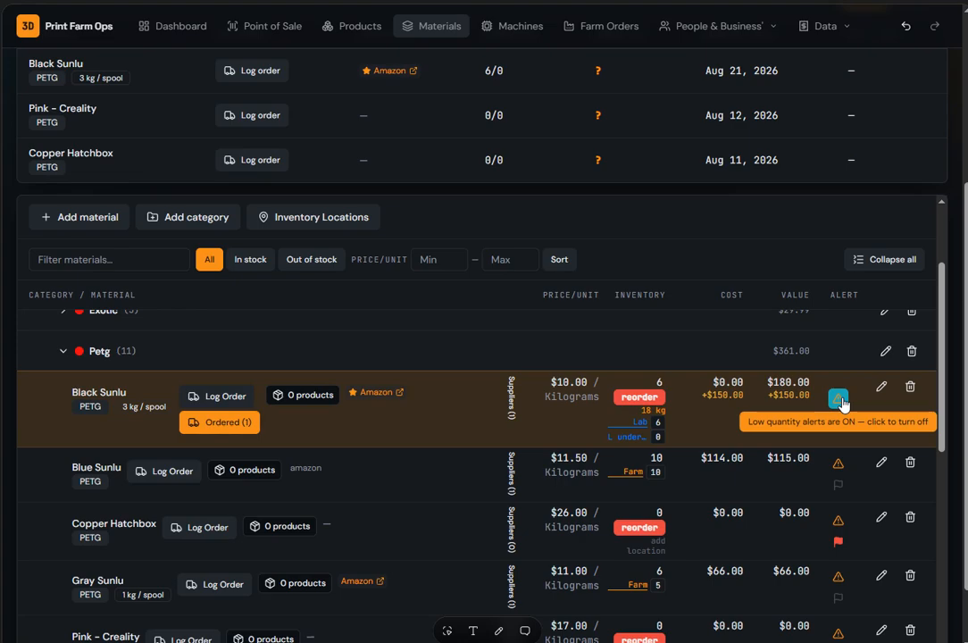
Step: Open Black Sunlu's filament details for editing, and check the on-hand quantity correction without saving it
click(882, 386)
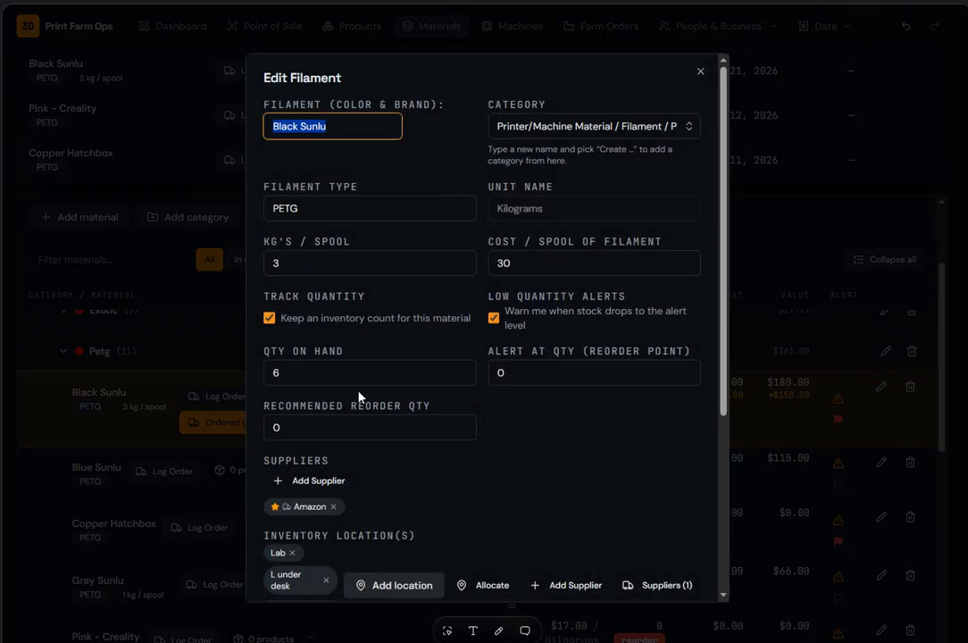
scroll(255, 335, down, 3)
scroll(259, 312, up, 1)
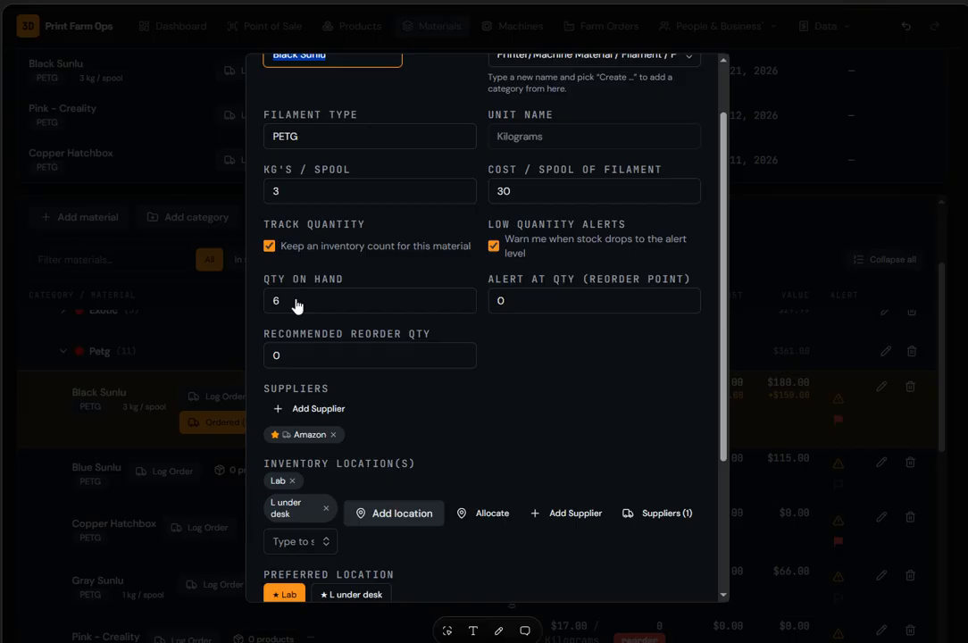
click(359, 301)
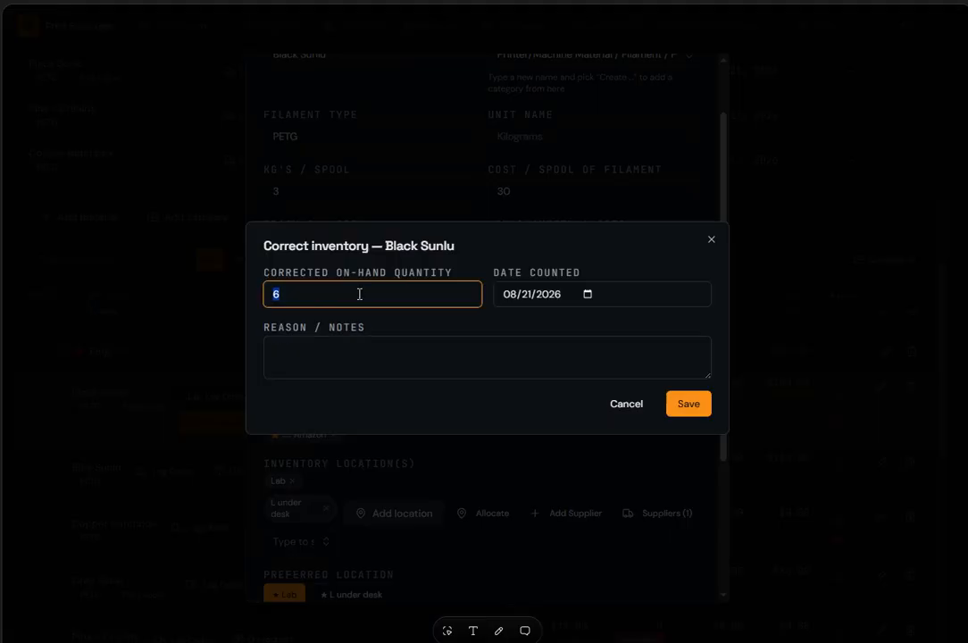
click(630, 406)
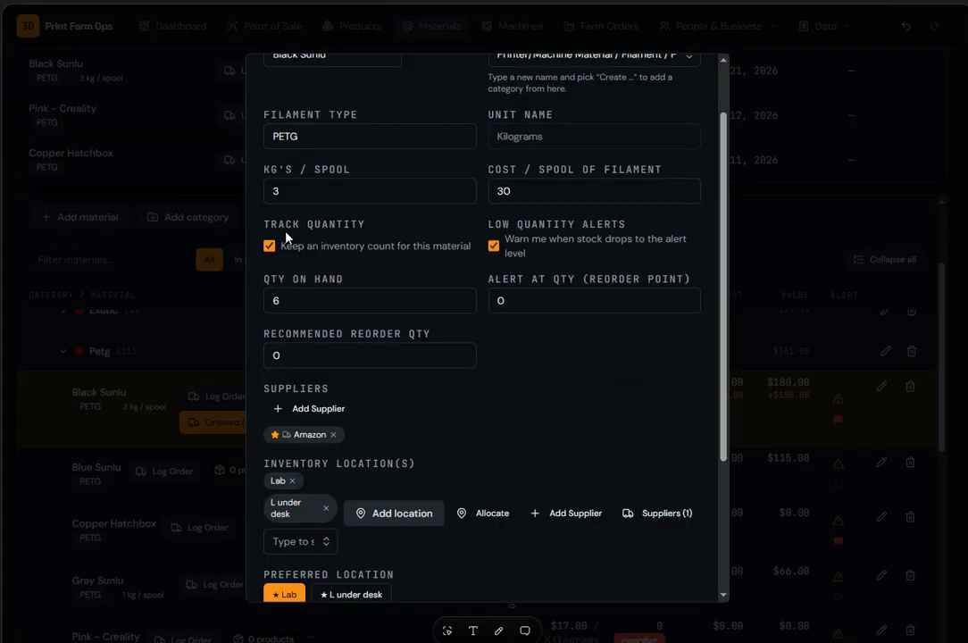
Step: Set Black Sunlu's reorder point to 3 and its recommended reorder quantity to 5, and save the material
click(564, 301)
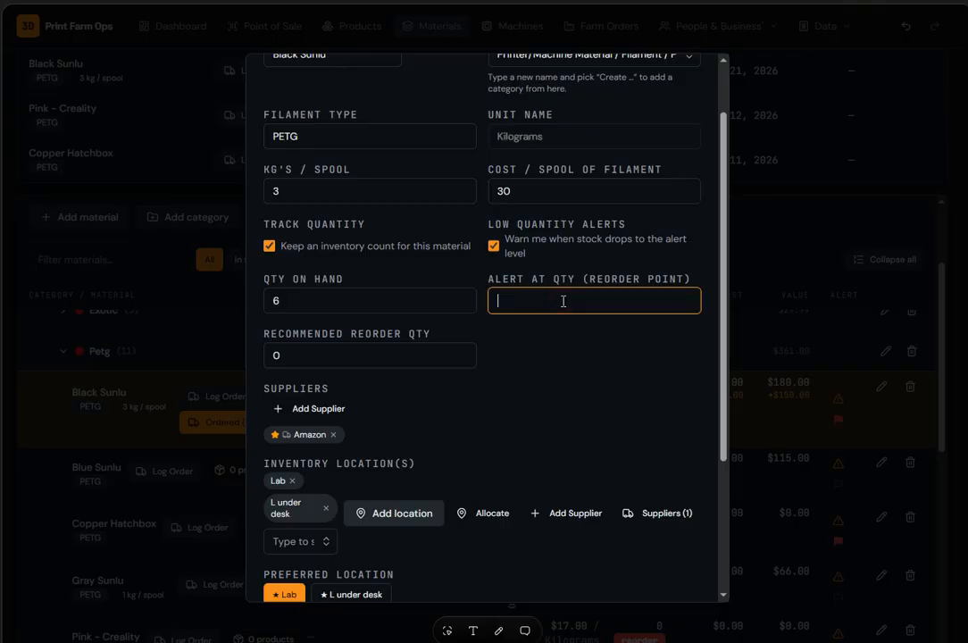
text(3)
click(311, 354)
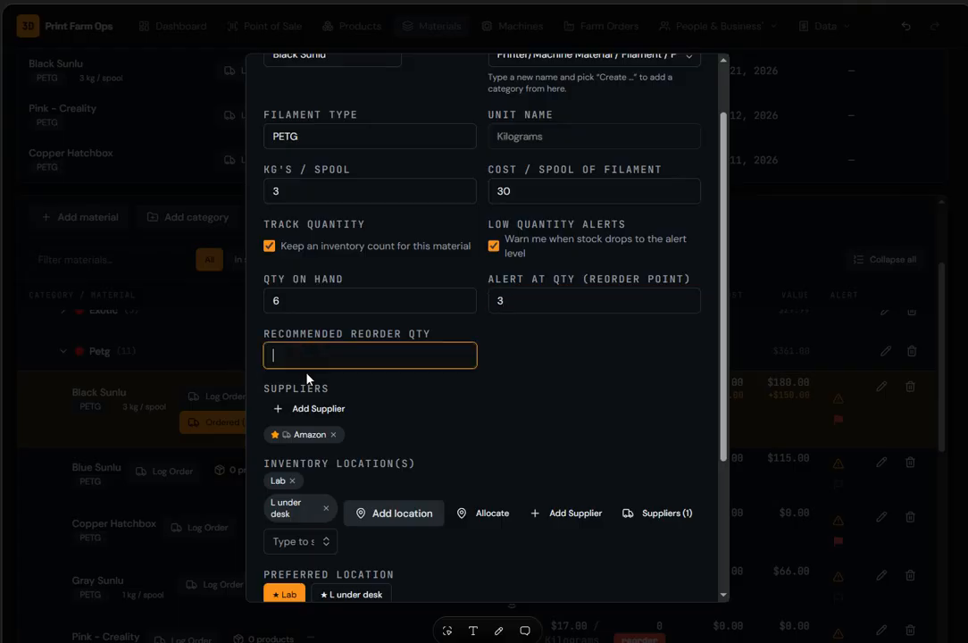
click(619, 421)
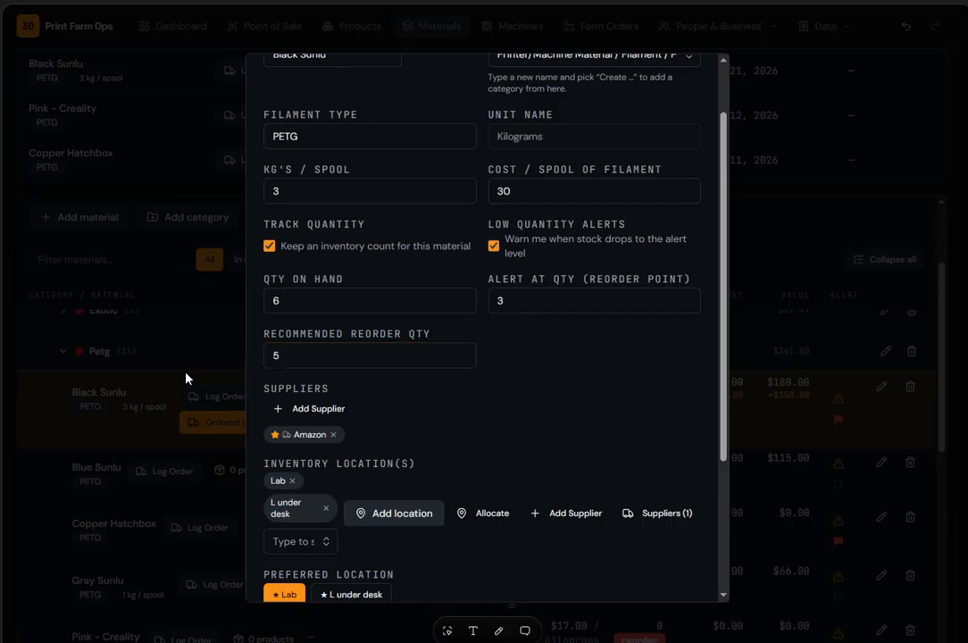
scroll(428, 455, down, 3)
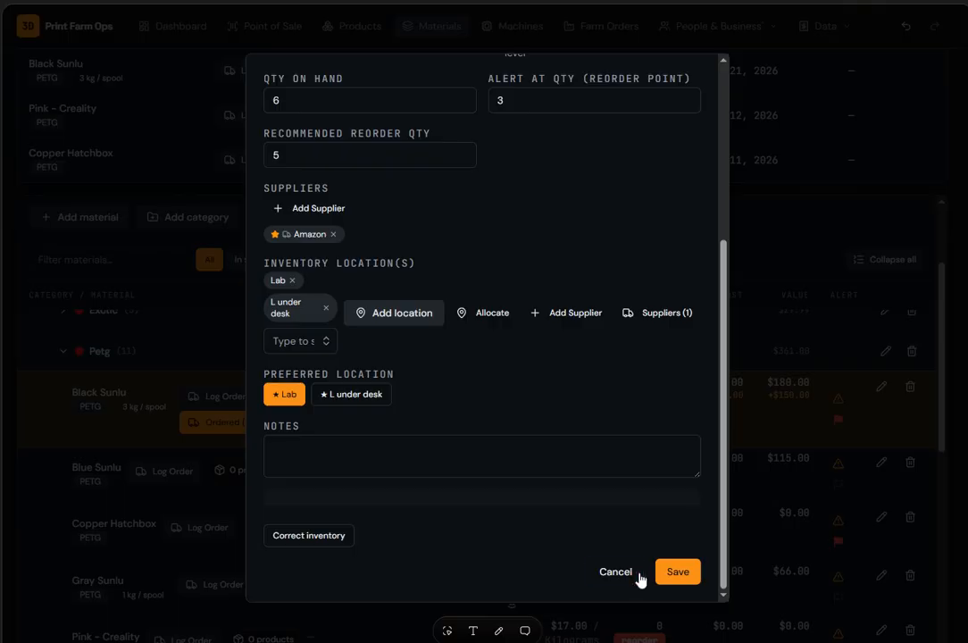
click(676, 576)
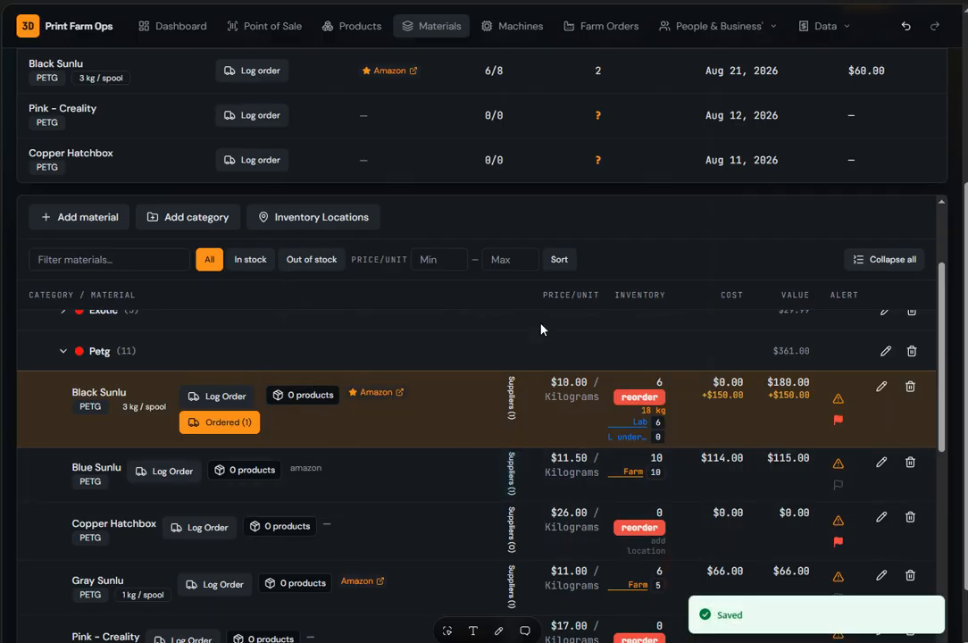
Step: Undo the saved reorder settings of Black Sunlu, and redo them
scroll(364, 423, up, 2)
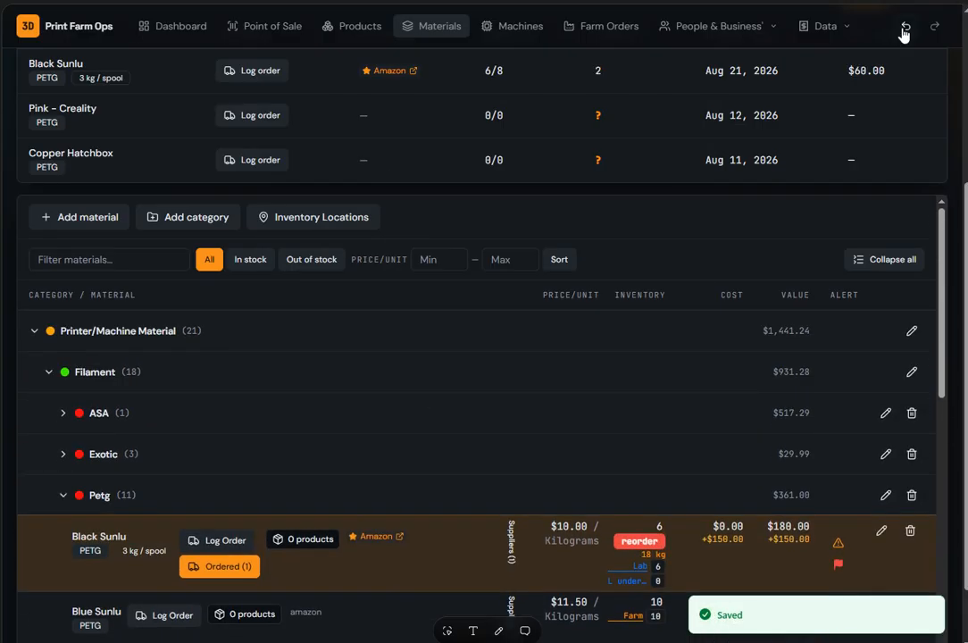
click(905, 28)
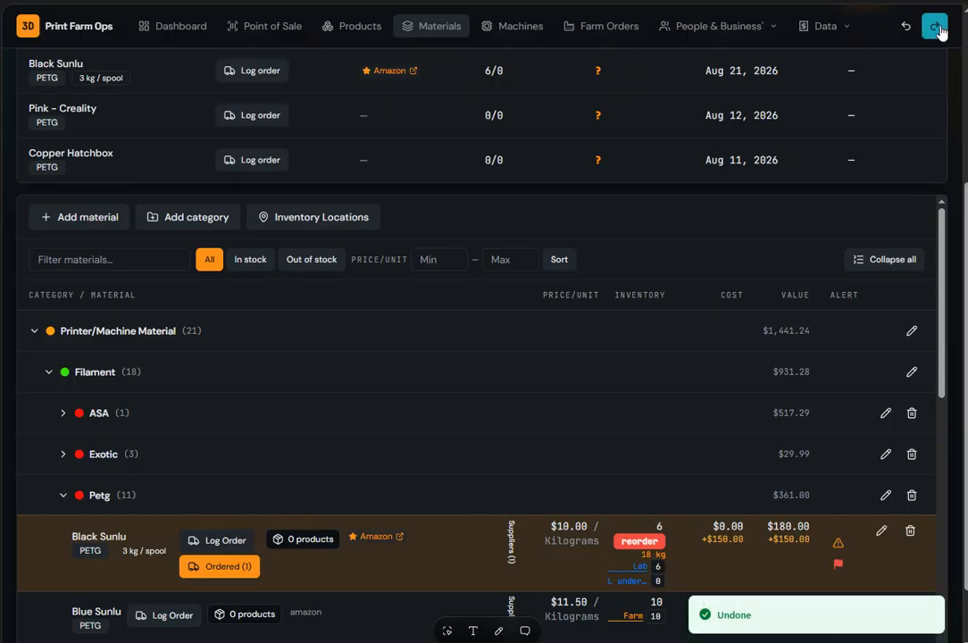
click(937, 28)
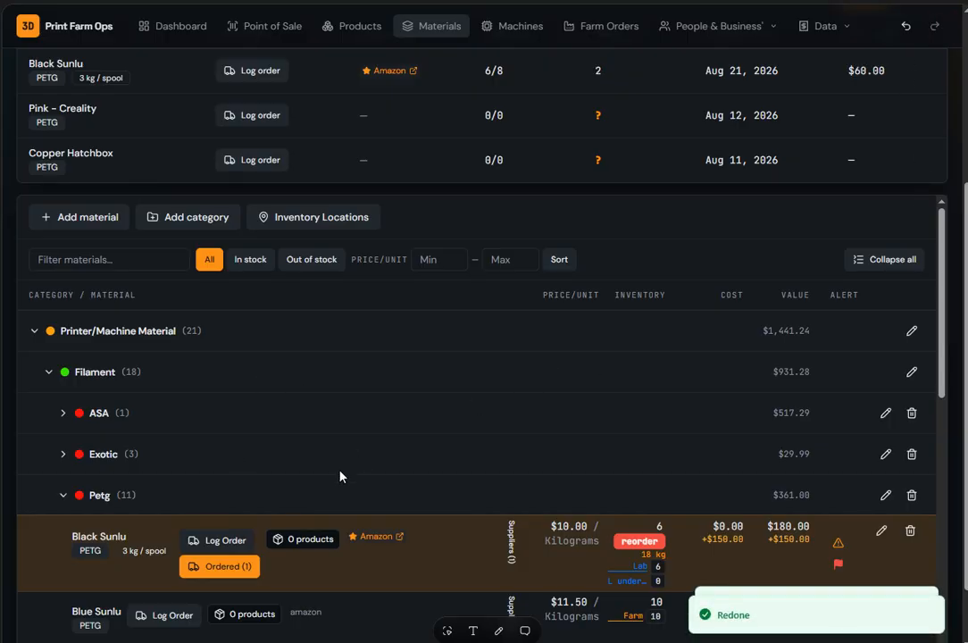
Step: Check what Black Sunlu's inventory figure means in the list of materials that need ordering
scroll(306, 473, up, 1)
scroll(307, 476, up, 2)
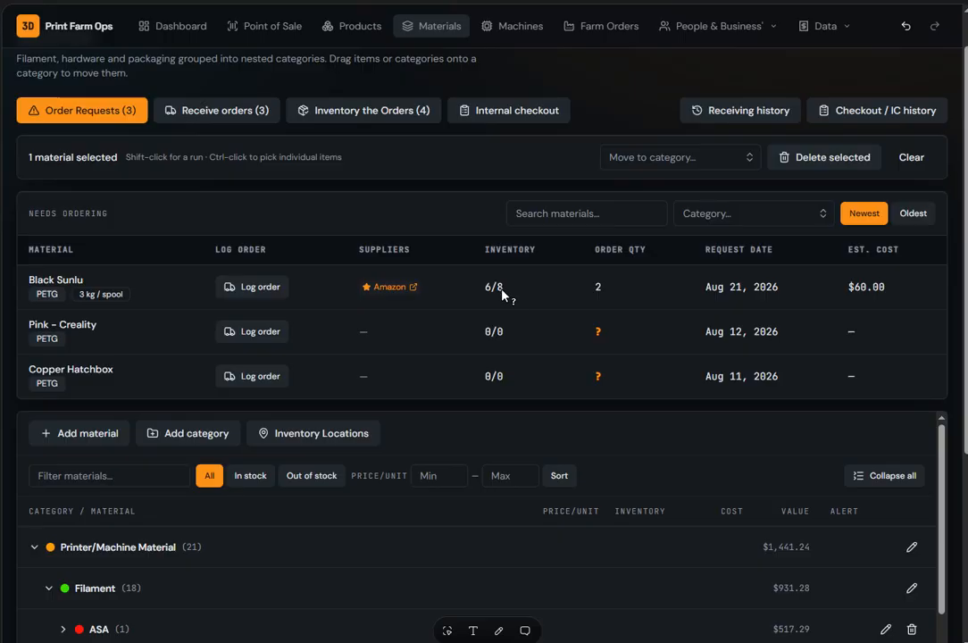
mouse_move(502, 291)
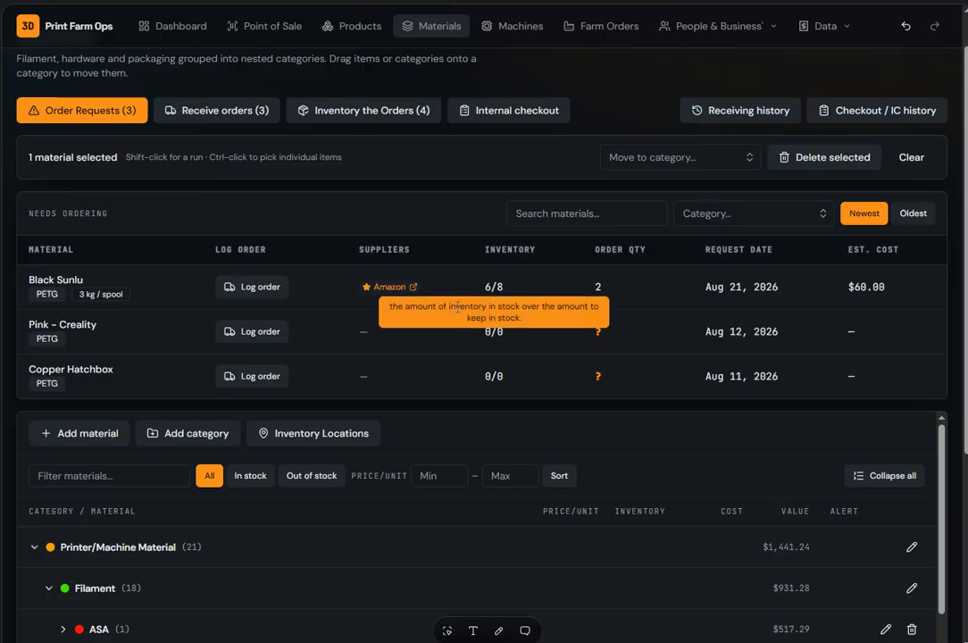
Step: Try to log an order of 5 for Black Sunlu from its order request, and check the orders awaiting receipt
click(257, 287)
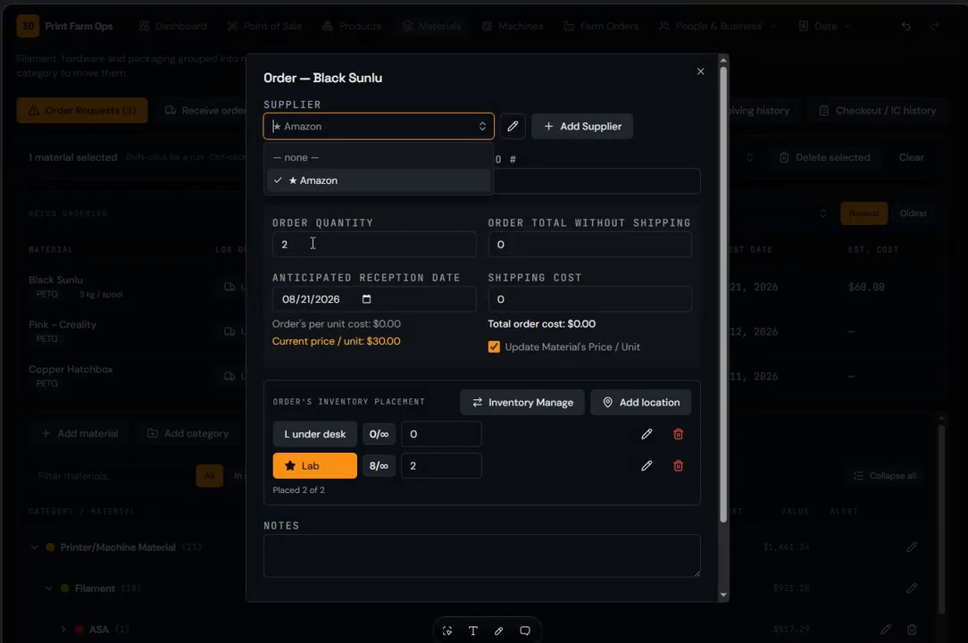
click(254, 259)
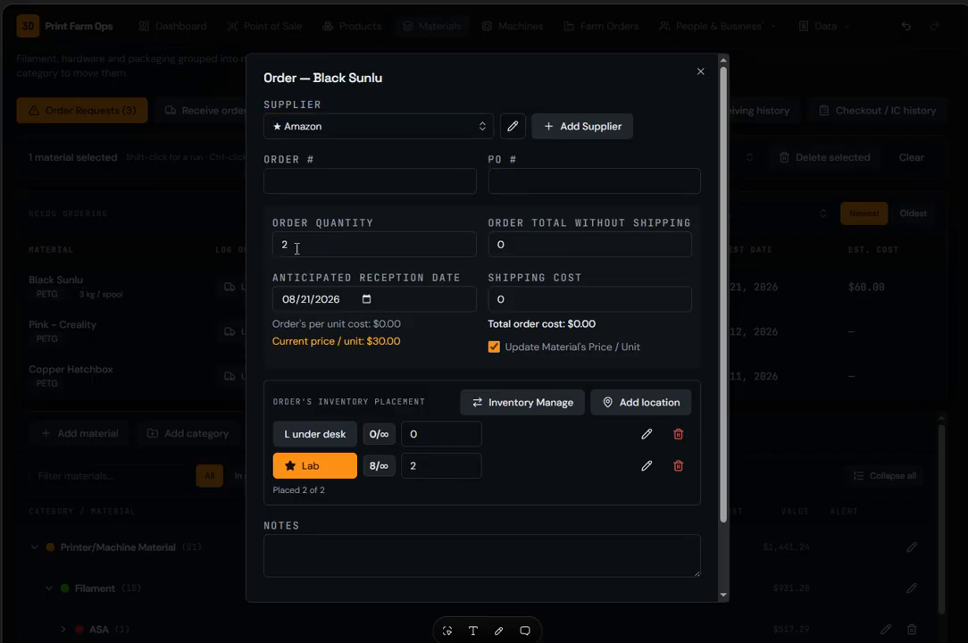
click(374, 242)
key(ctrl+a)
text(5)
click(336, 182)
click(500, 182)
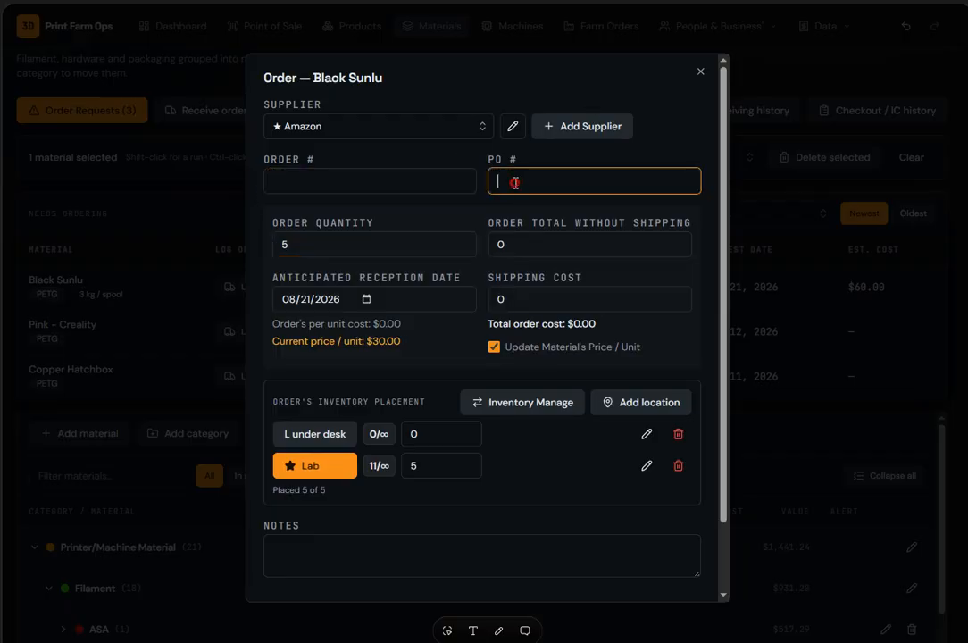
scroll(430, 420, down, 2)
click(359, 541)
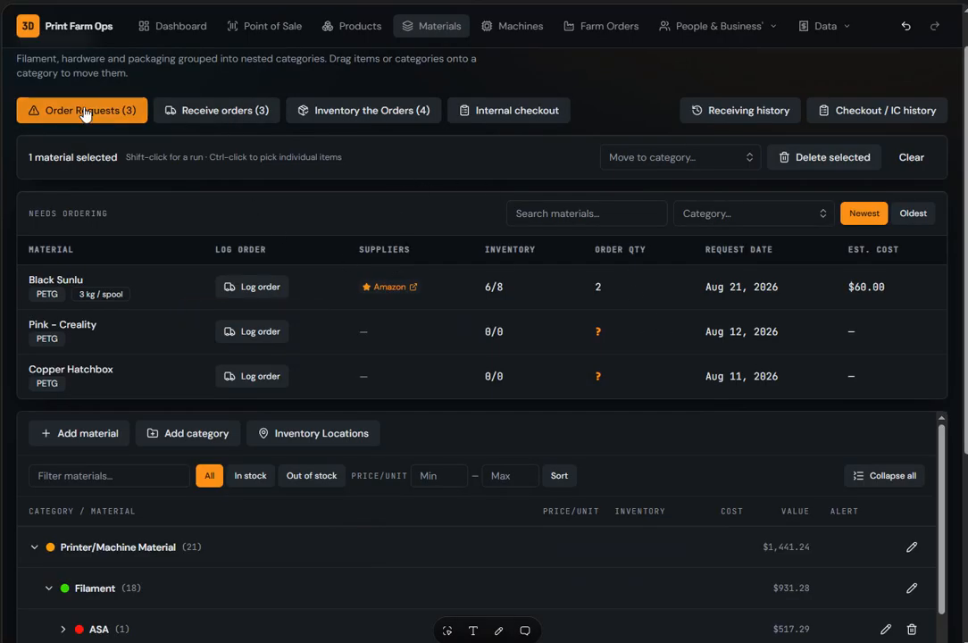
click(166, 100)
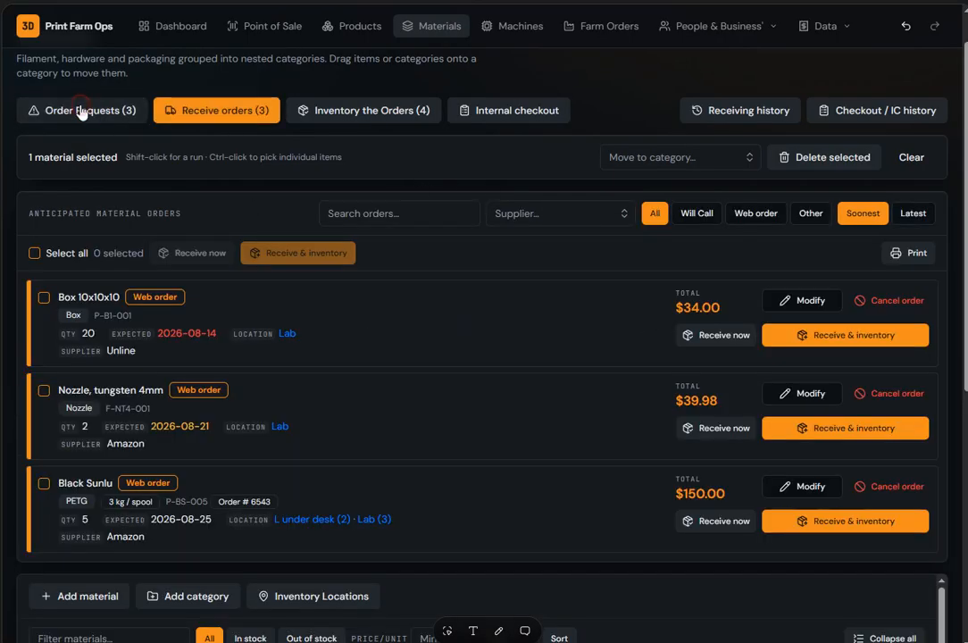
click(80, 110)
Step: Expand the ASA category and move Black Sunlu from Petg into it
scroll(206, 327, down, 3)
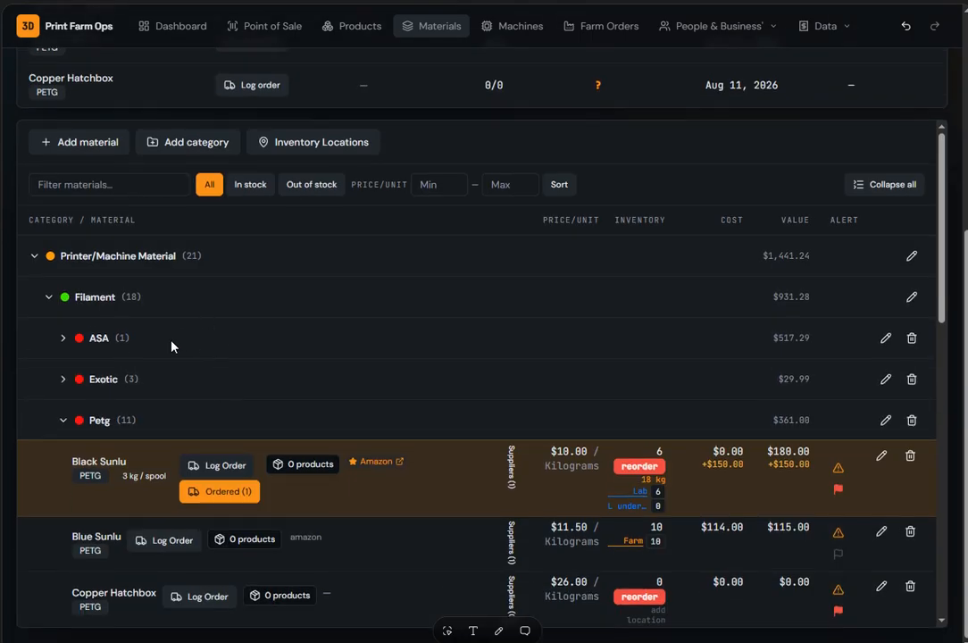
click(173, 347)
scroll(158, 341, down, 3)
scroll(146, 368, up, 1)
scroll(146, 368, up, 1)
drag(458, 480, 352, 279)
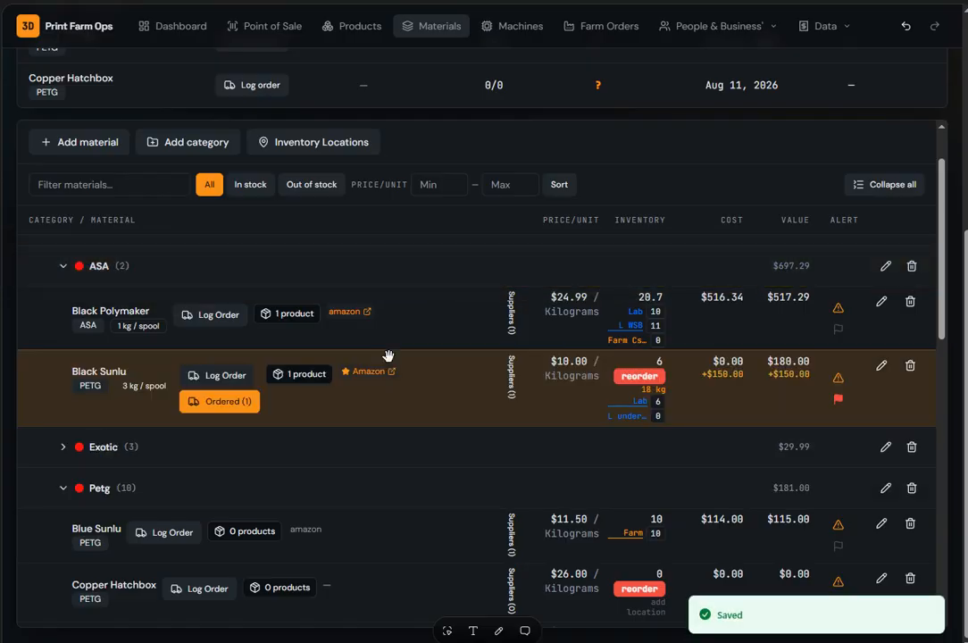
Step: Select the Petg materials from Blue Sunlu through Pink - Creality and move them into the ASA category
scroll(363, 419, down, 2)
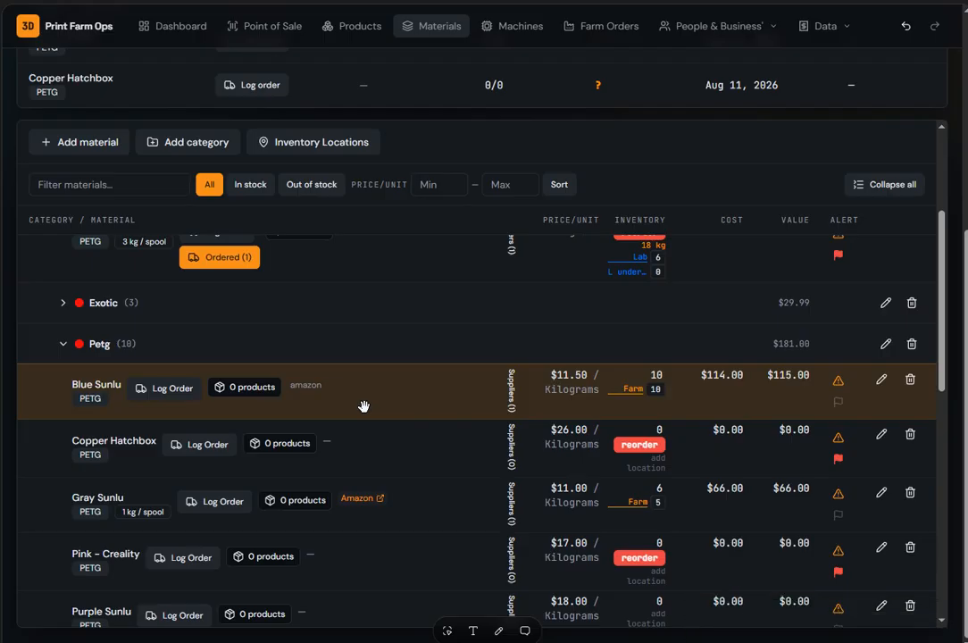
ctrl+click(359, 448)
ctrl+click(441, 490)
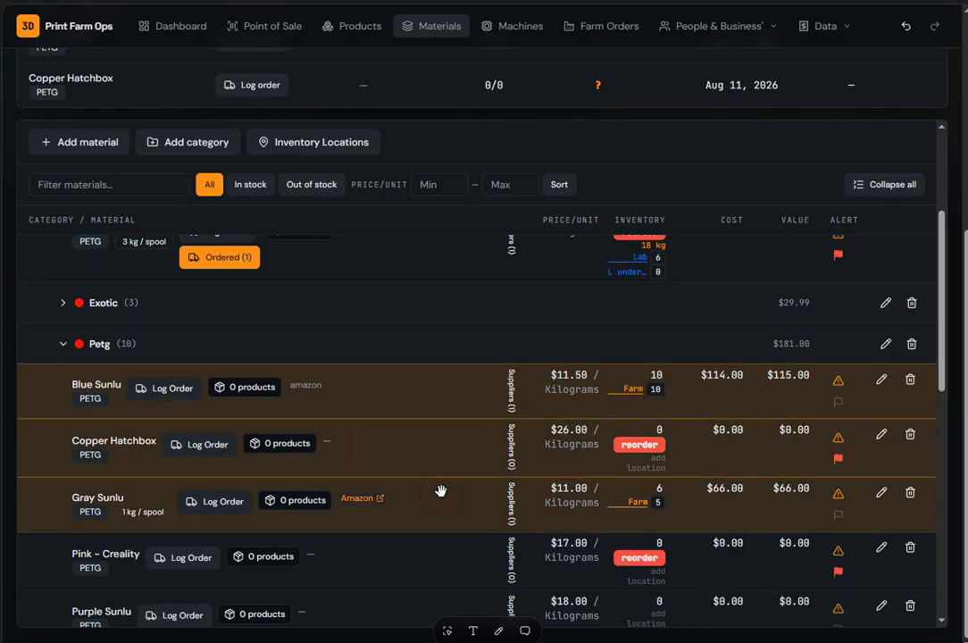
click(385, 390)
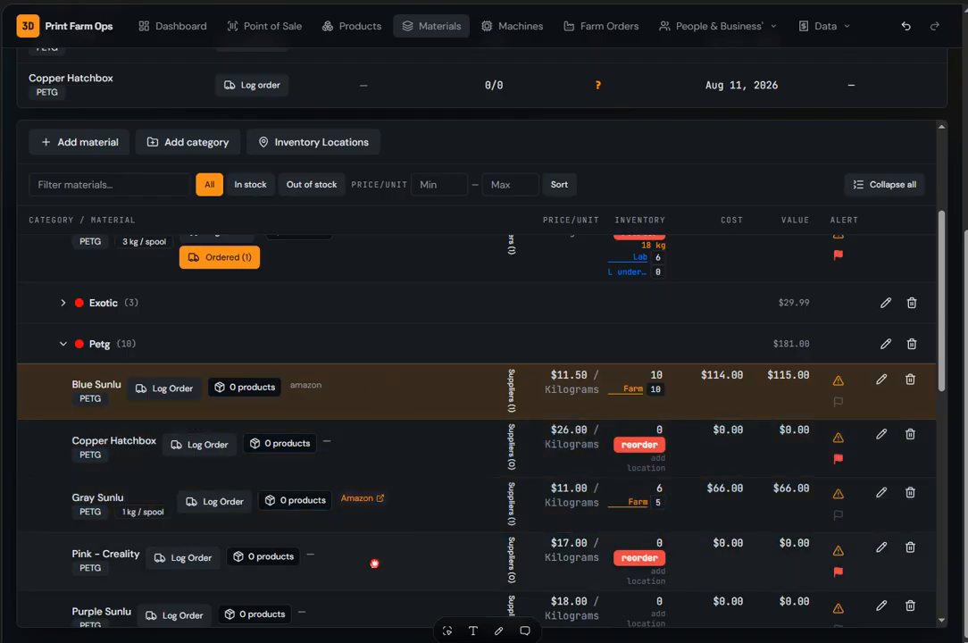
shift+click(375, 563)
scroll(329, 448, up, 3)
drag(359, 593, 235, 333)
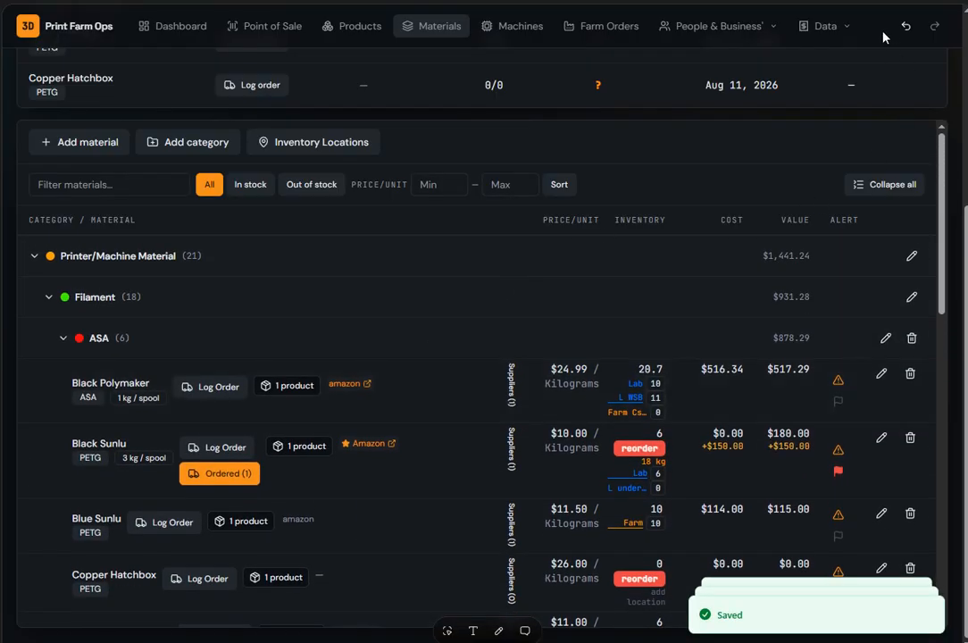
Step: Undo the last two moves of materials into ASA, and return to the order requests
click(907, 27)
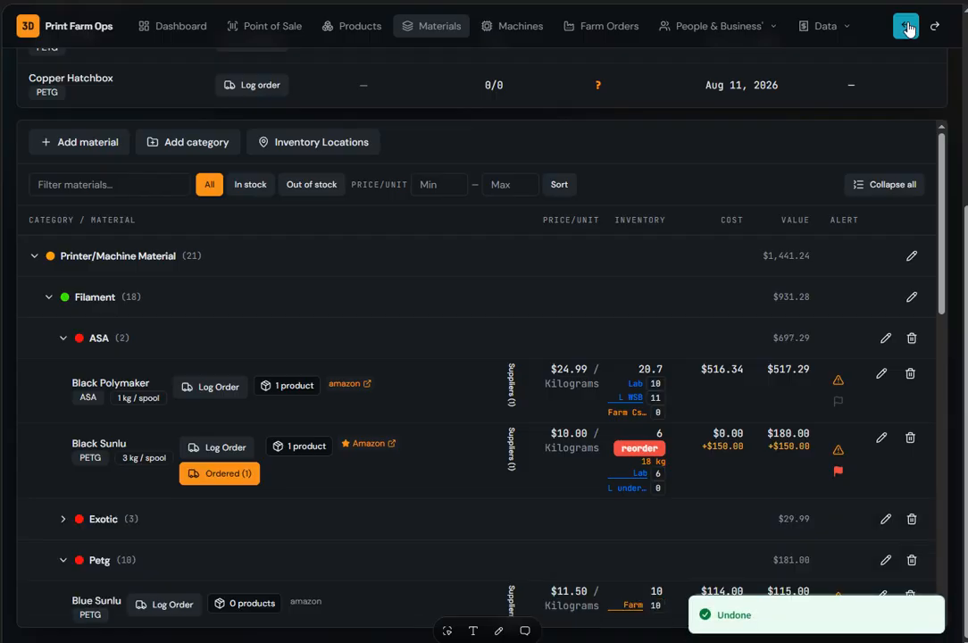
click(907, 27)
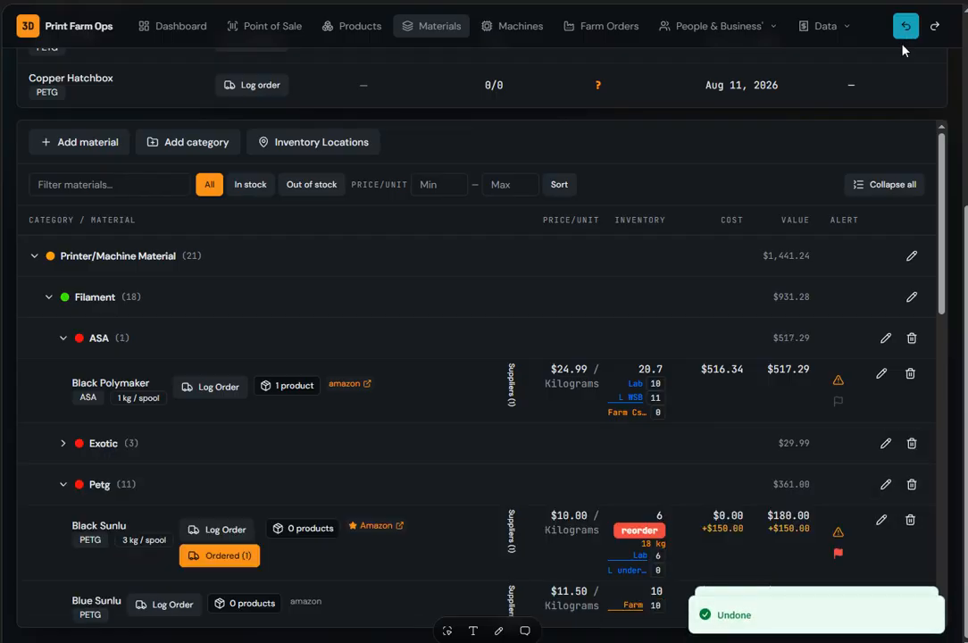
scroll(359, 417, down, 5)
scroll(339, 442, up, 10)
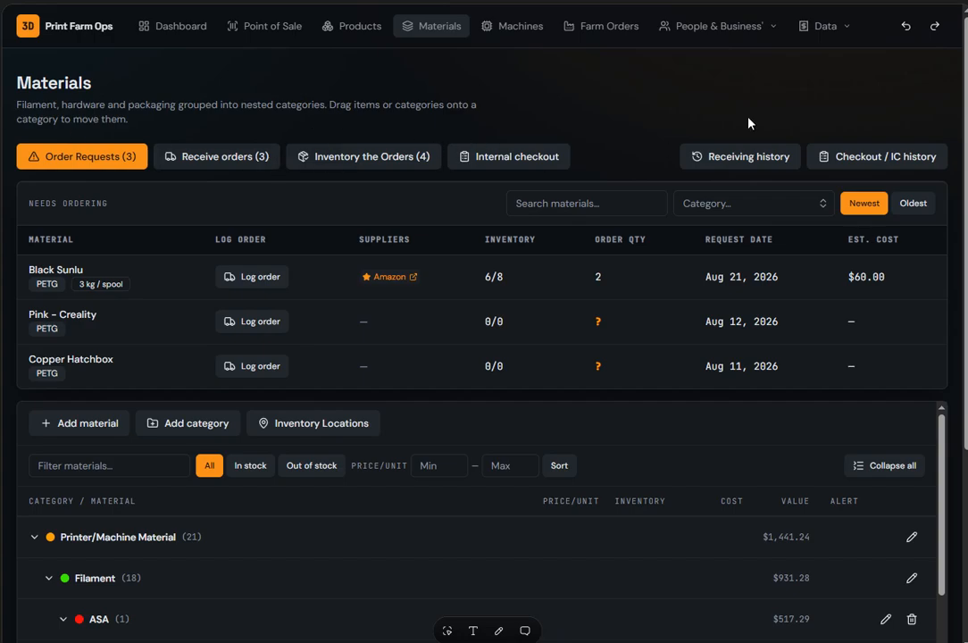
Step: Review the orders to receive, trying out the selection of all orders and of Box 10x10x10 alone, and clear the selection
click(248, 158)
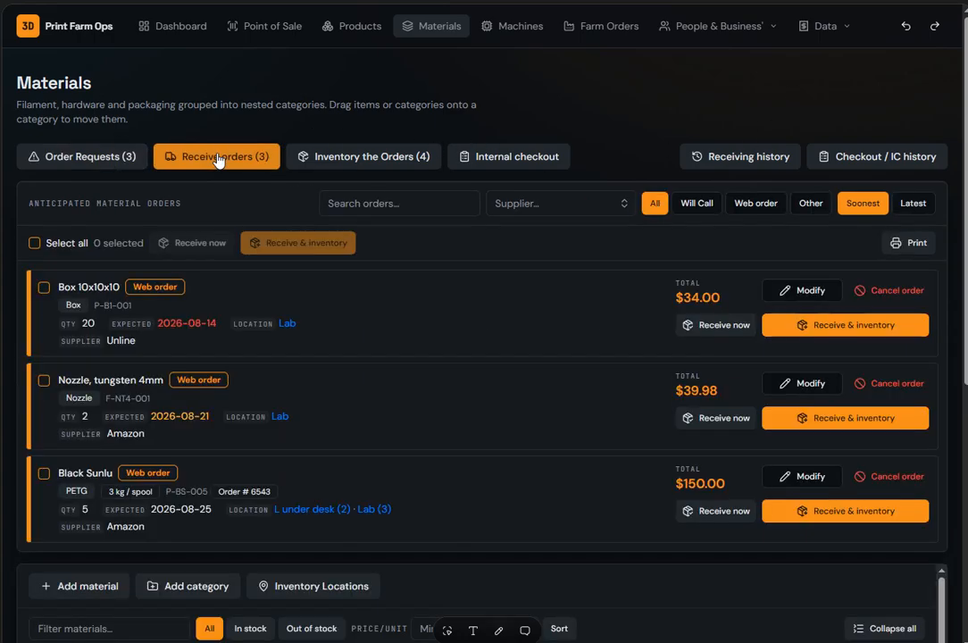
click(34, 244)
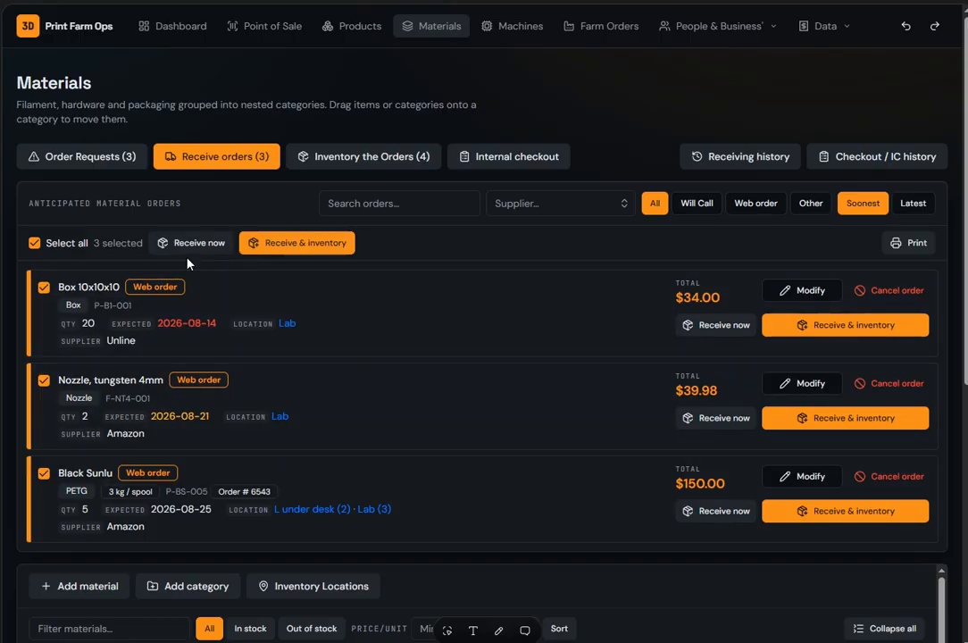
click(34, 243)
click(43, 288)
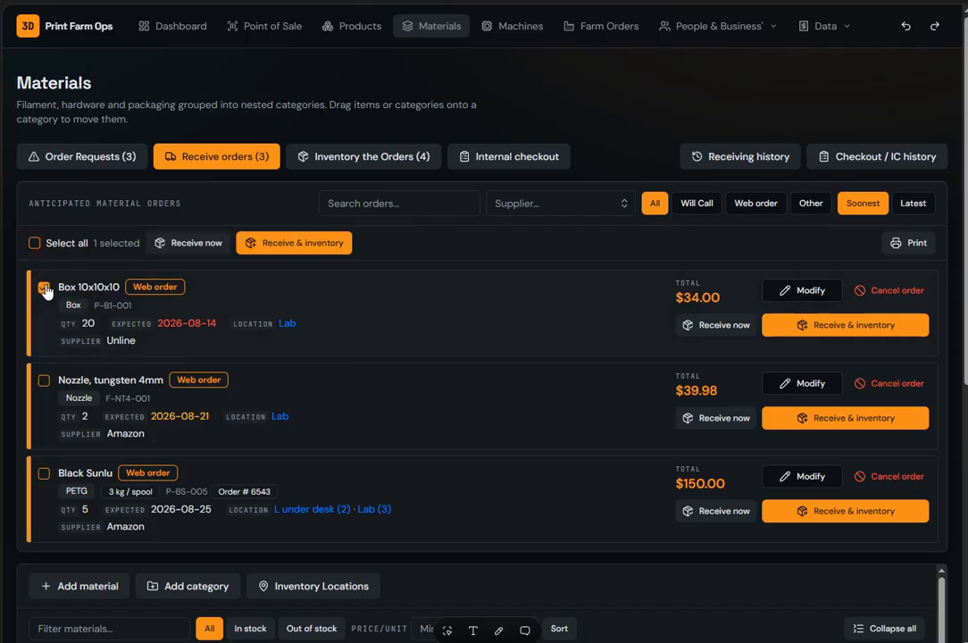
click(43, 288)
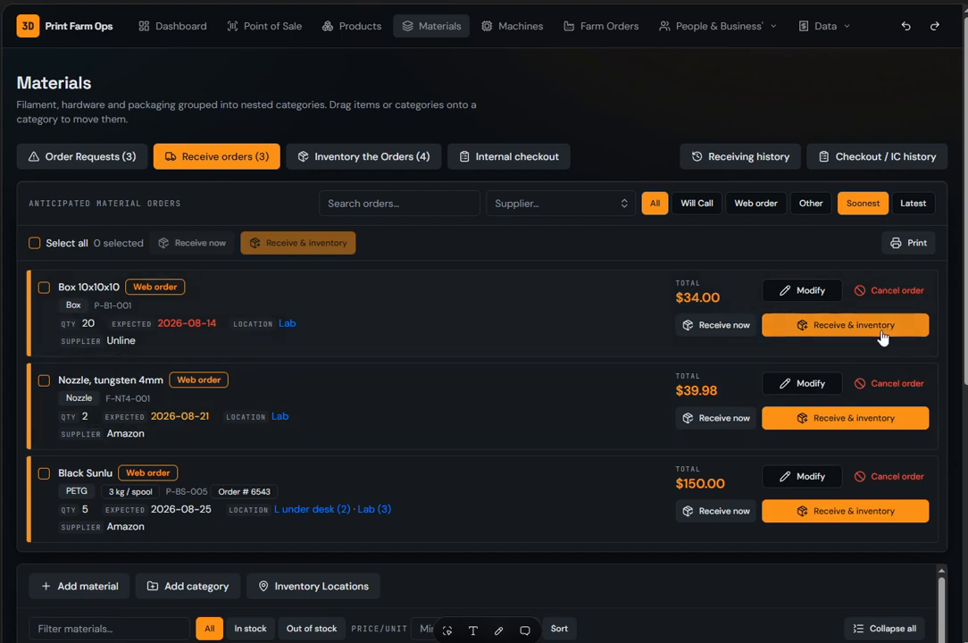
Step: Look over the Box 10x10x10 order's editable details without changing them, and receive that order without inventorying it
click(770, 298)
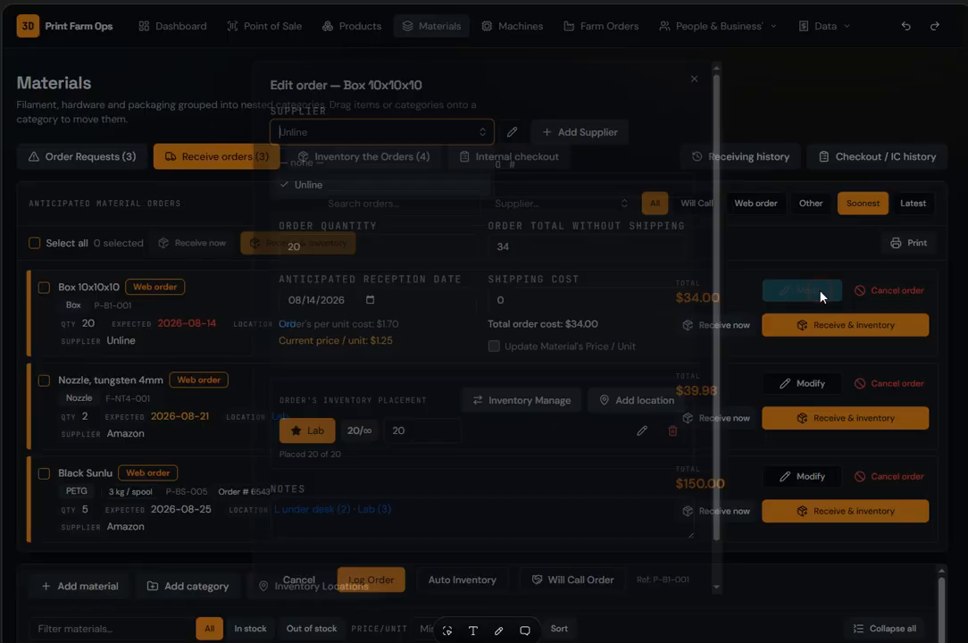
scroll(512, 448, down, 1)
click(748, 93)
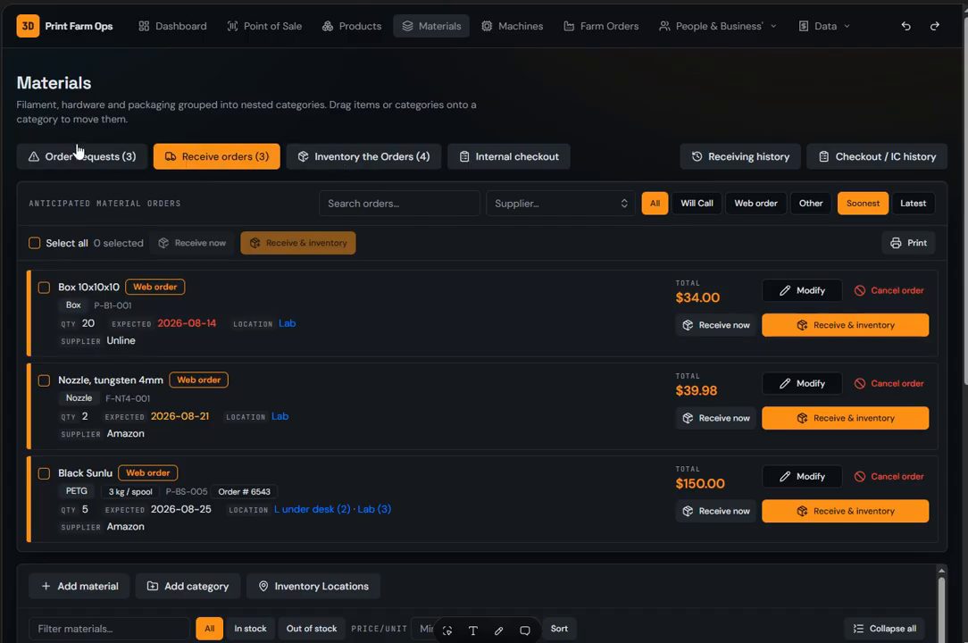
click(725, 325)
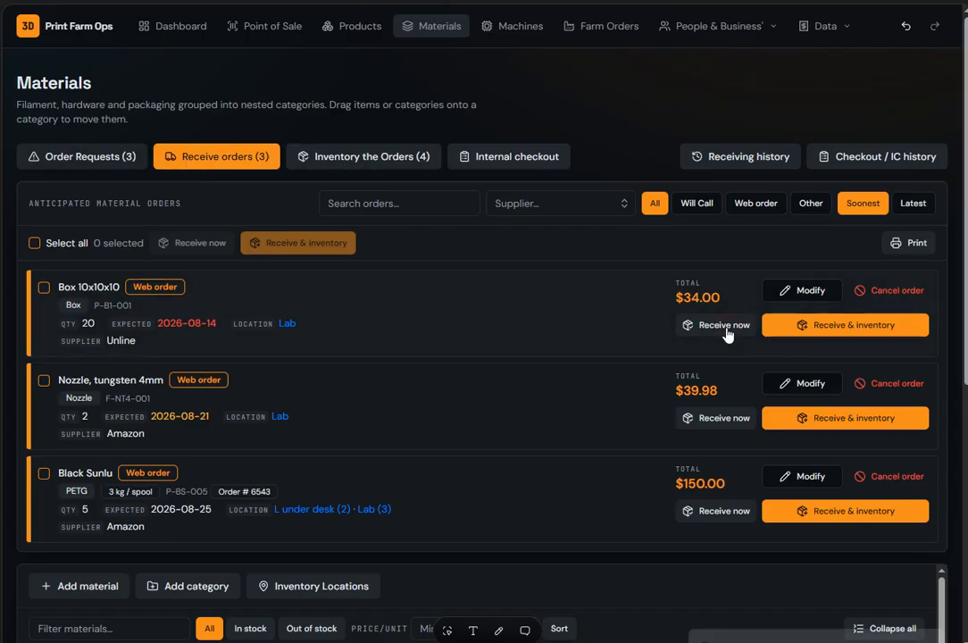
Step: Open the orders awaiting inventory placement and look over the list
click(339, 159)
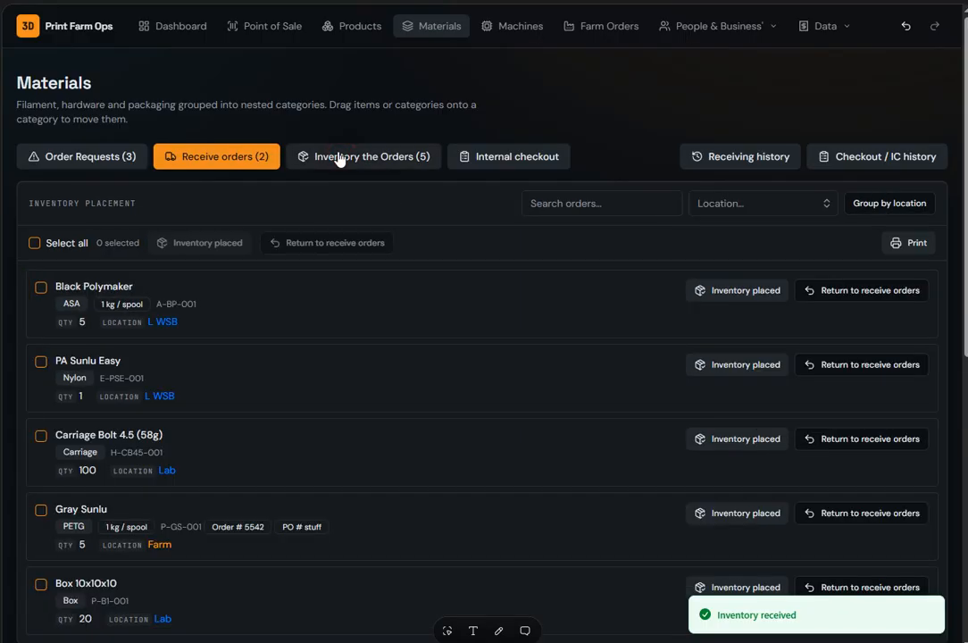
scroll(330, 326, down, 1)
scroll(330, 326, down, 1)
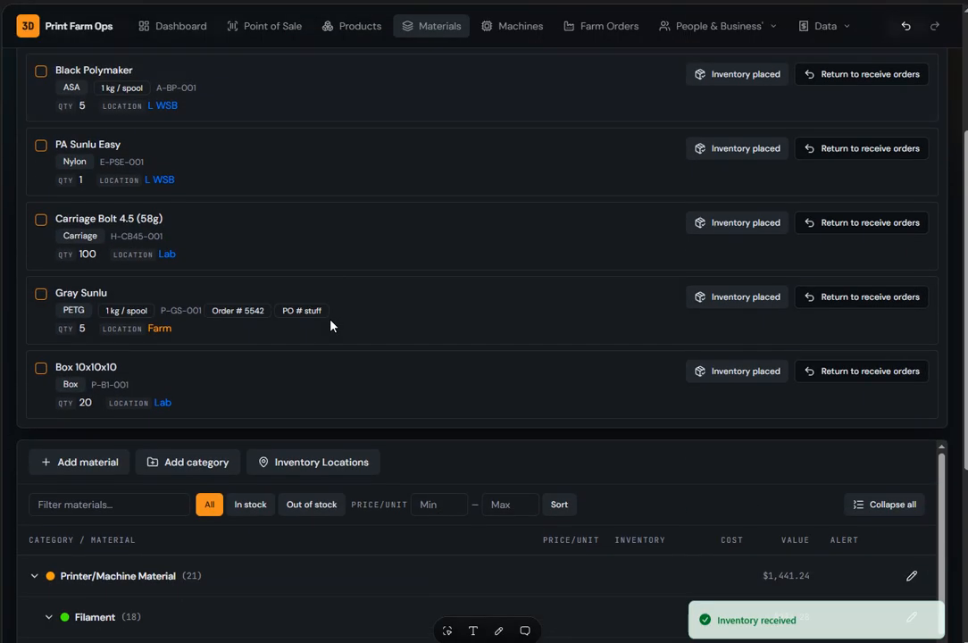
scroll(464, 303, up, 1)
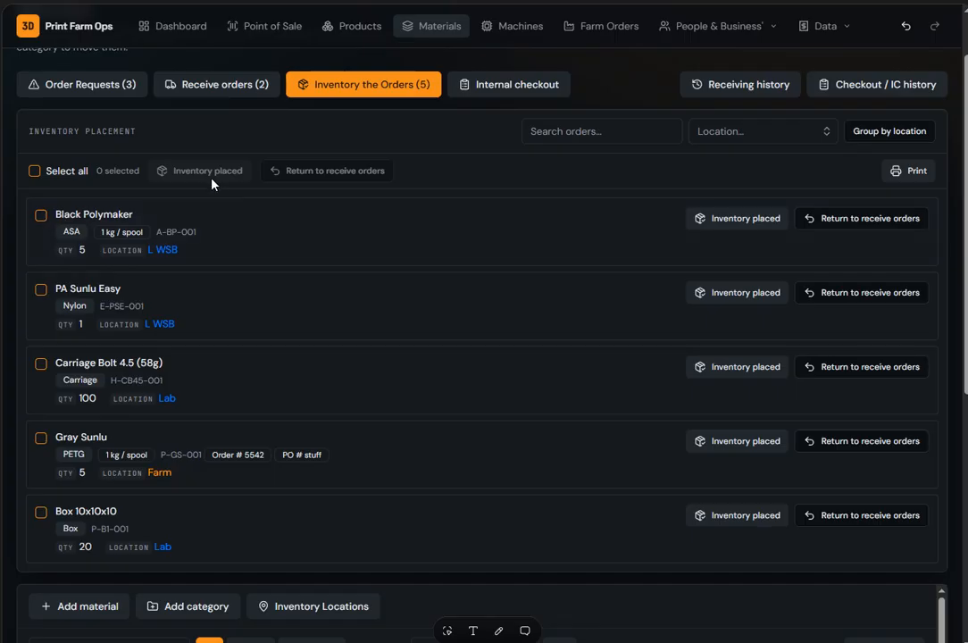
Step: Try out selecting all orders to inventory, clear the selection, and preview the list's printout without printing it
click(34, 170)
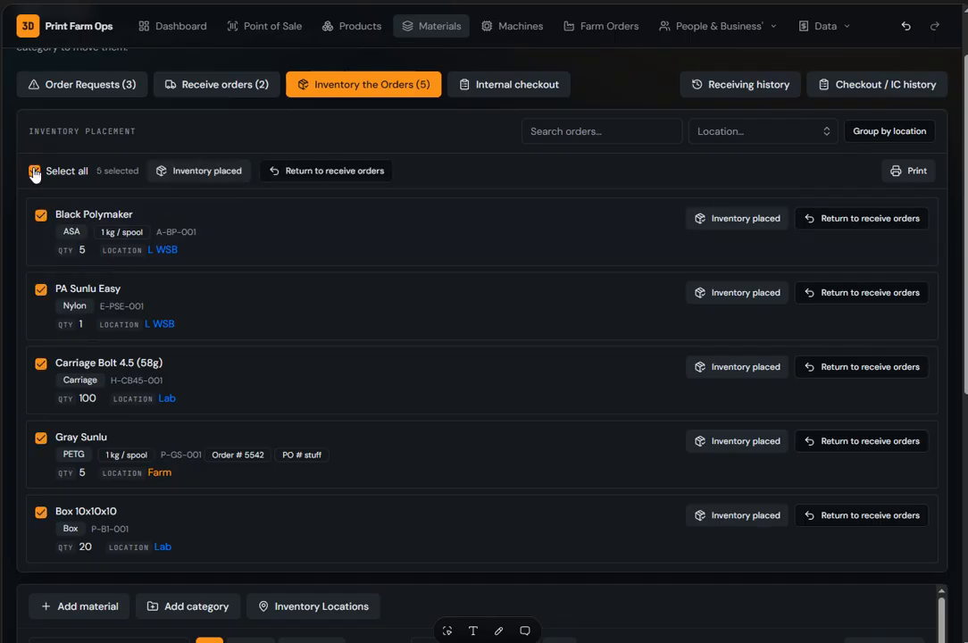
click(34, 171)
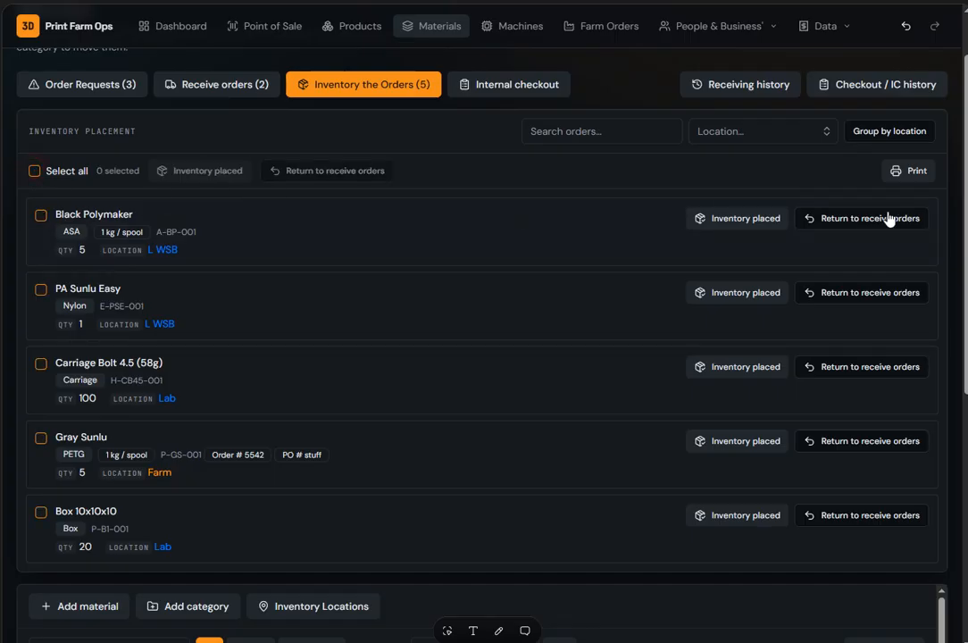
click(917, 171)
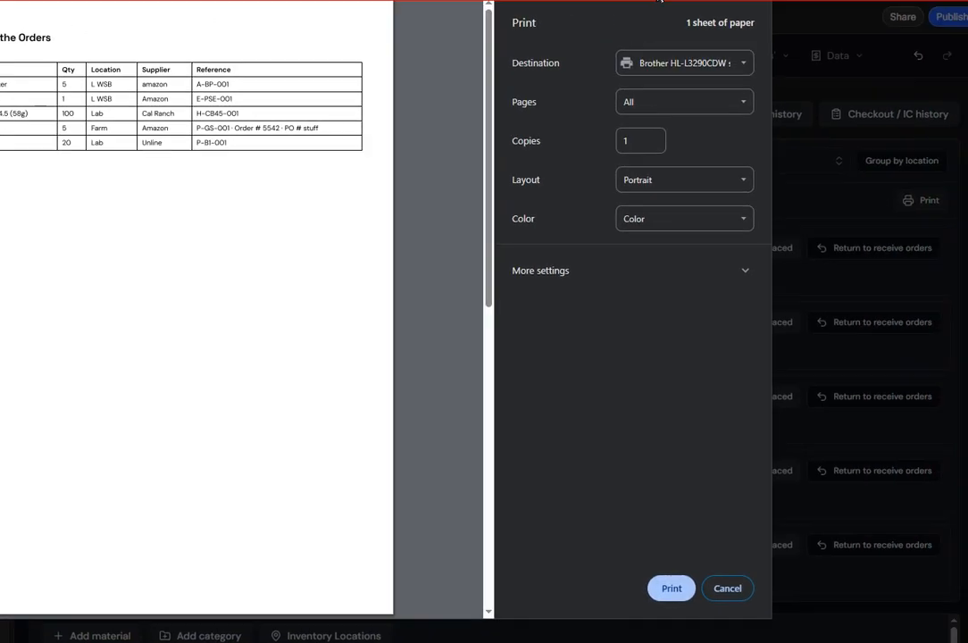
click(704, 586)
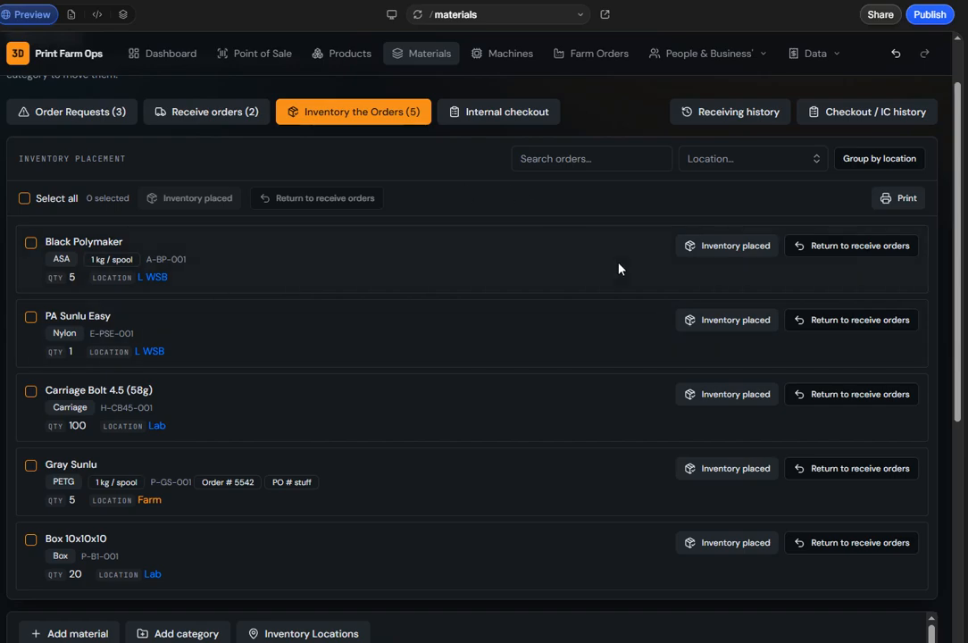
Step: Filter the orders to inventory by location L WSB, Lab and Farm in turn, and restore all locations
click(579, 162)
click(764, 161)
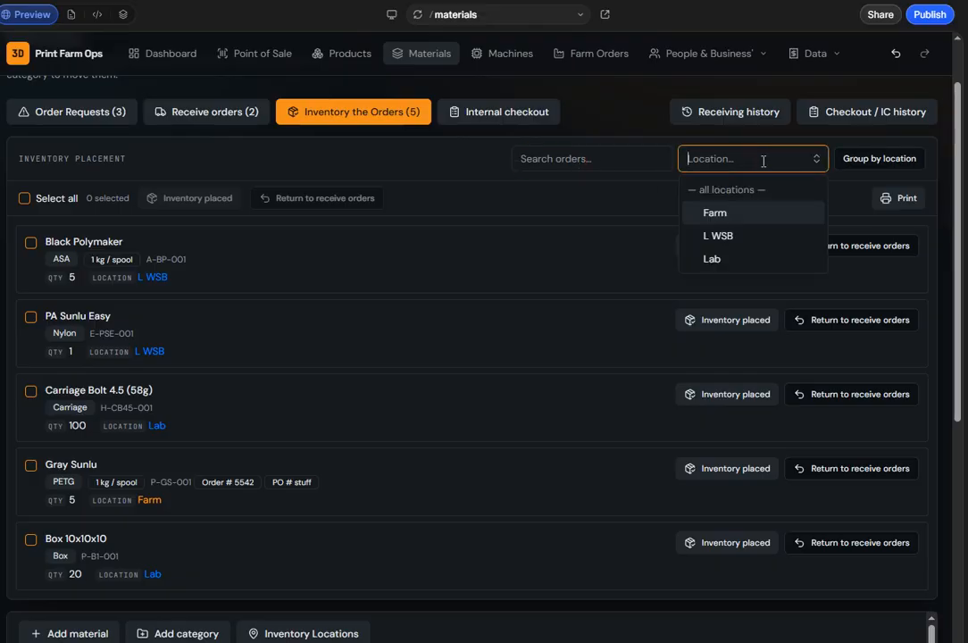
click(741, 235)
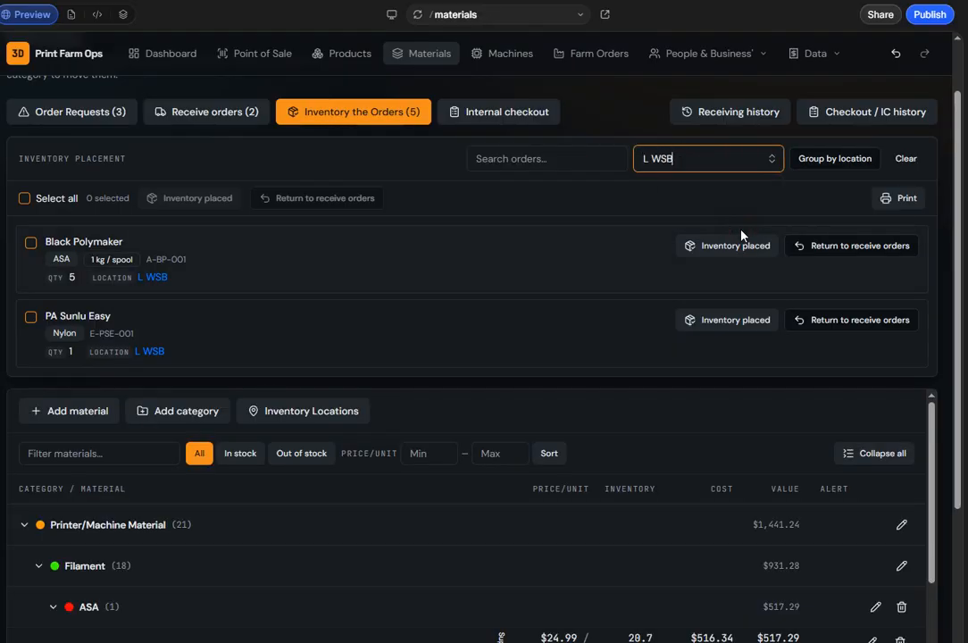
click(734, 161)
click(696, 259)
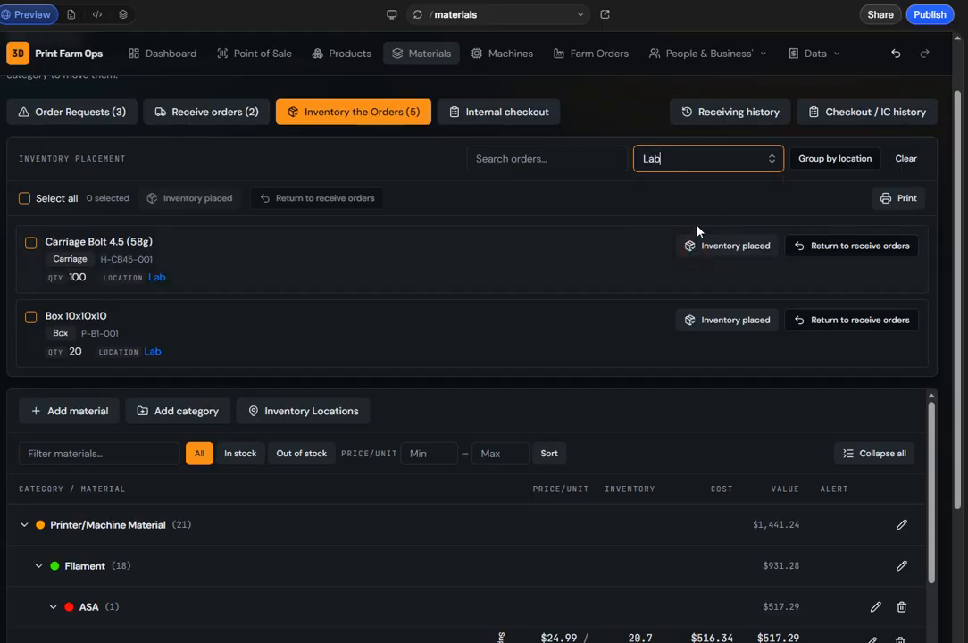
click(697, 160)
click(676, 214)
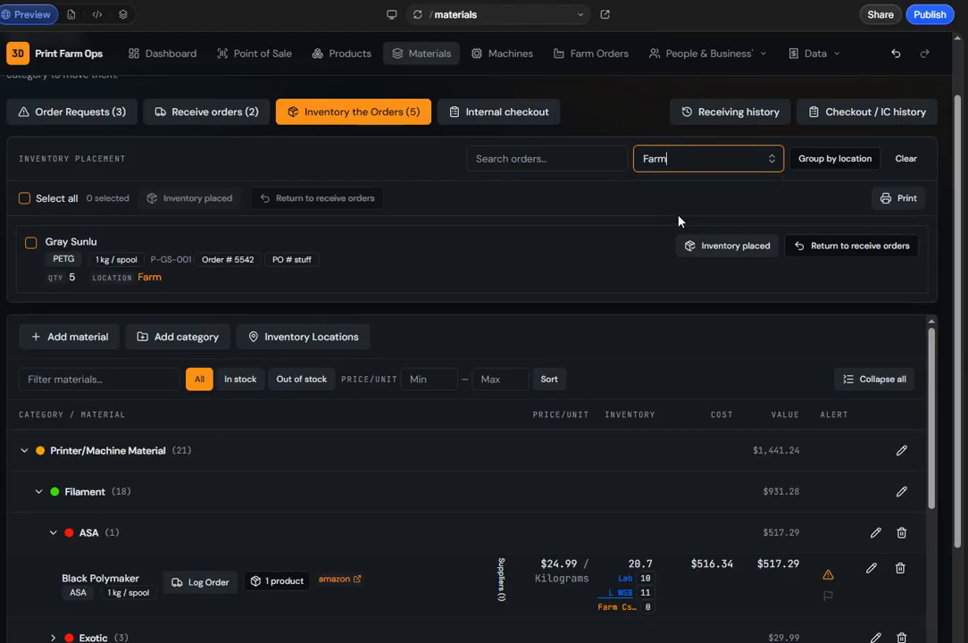
click(698, 161)
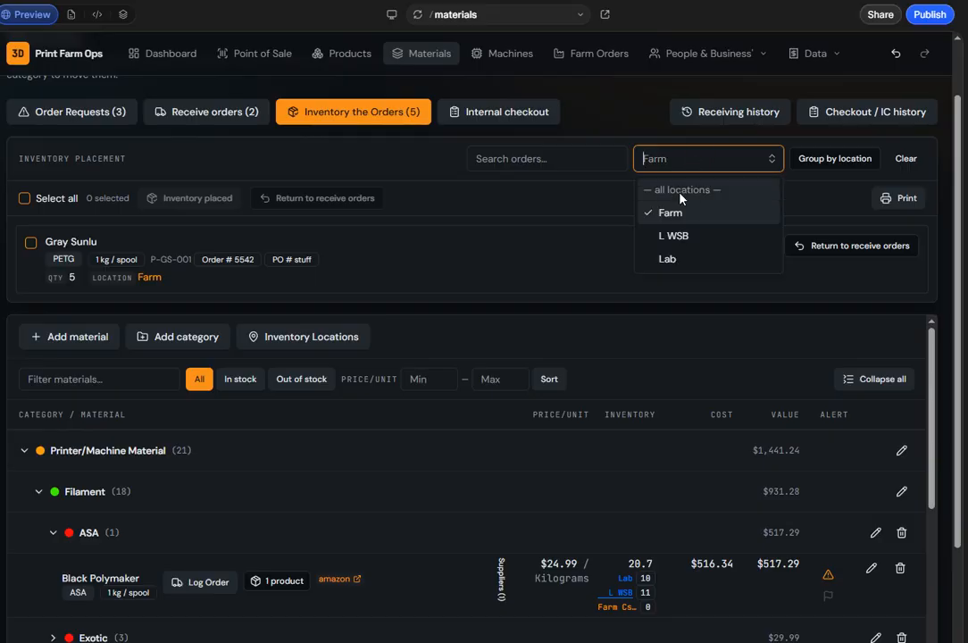
click(682, 189)
click(577, 164)
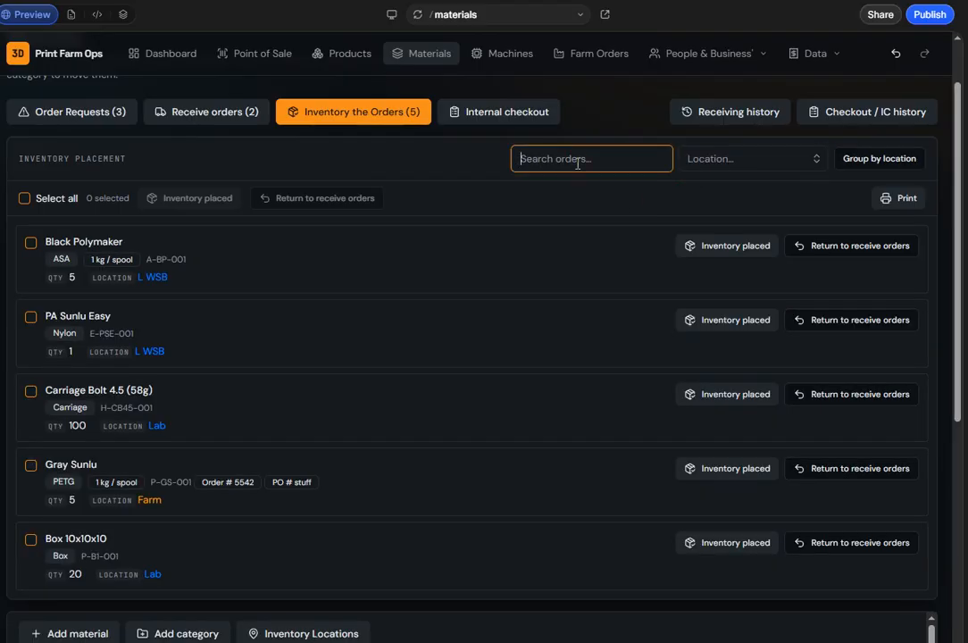
Step: Group the orders to inventory by location and select all of them
click(891, 159)
scroll(179, 455, down, 1)
scroll(219, 469, up, 1)
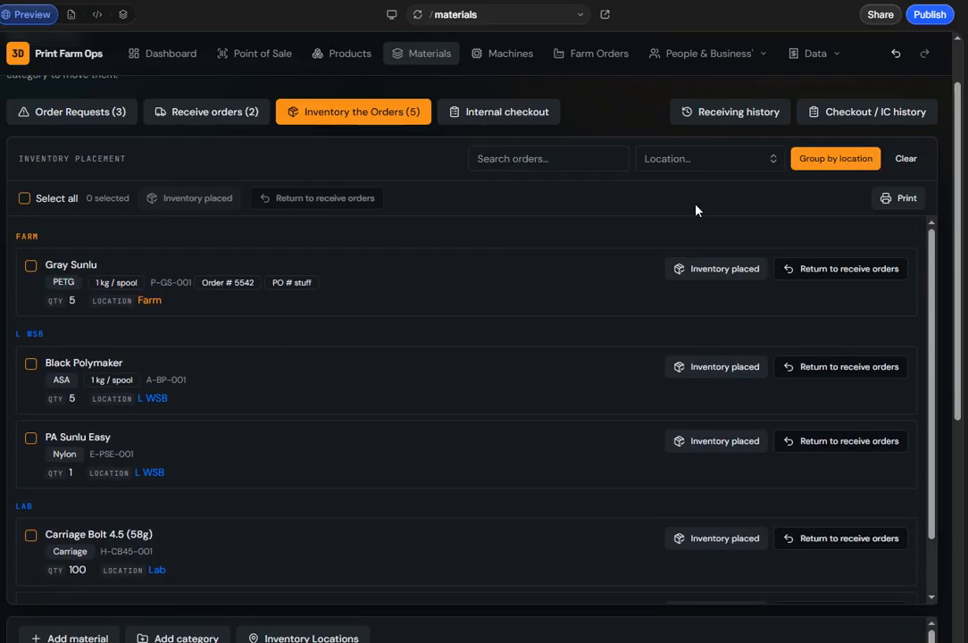
click(24, 199)
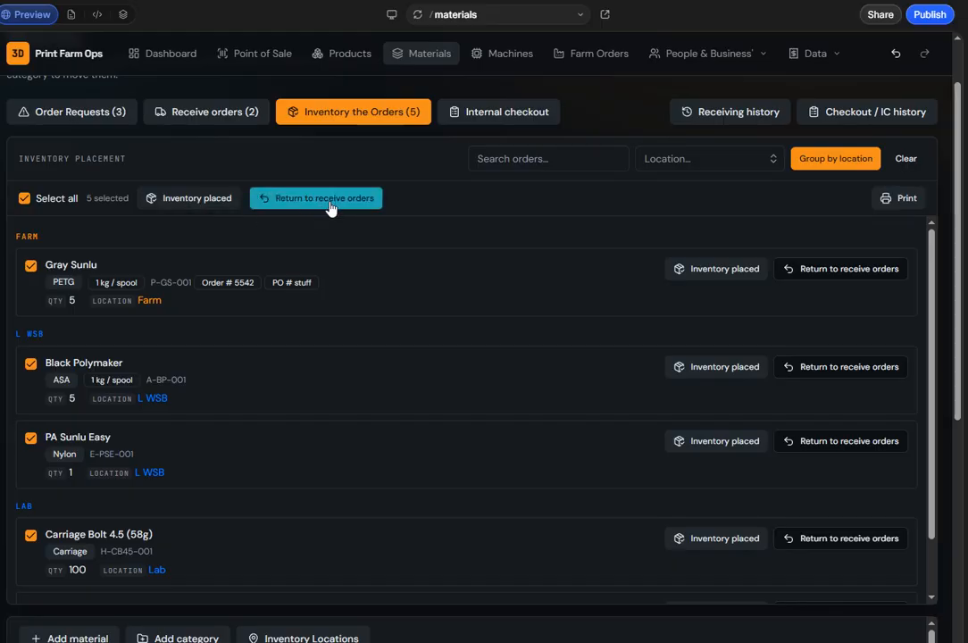
Step: Compare the orders still to receive with the orders awaiting inventory placement, ending on the placement list
click(203, 112)
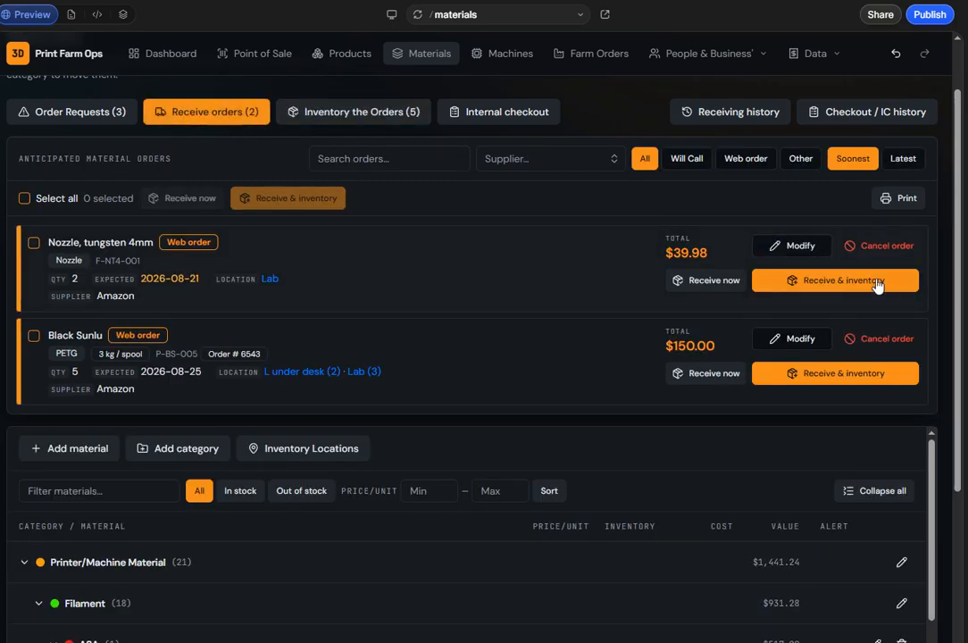
click(347, 119)
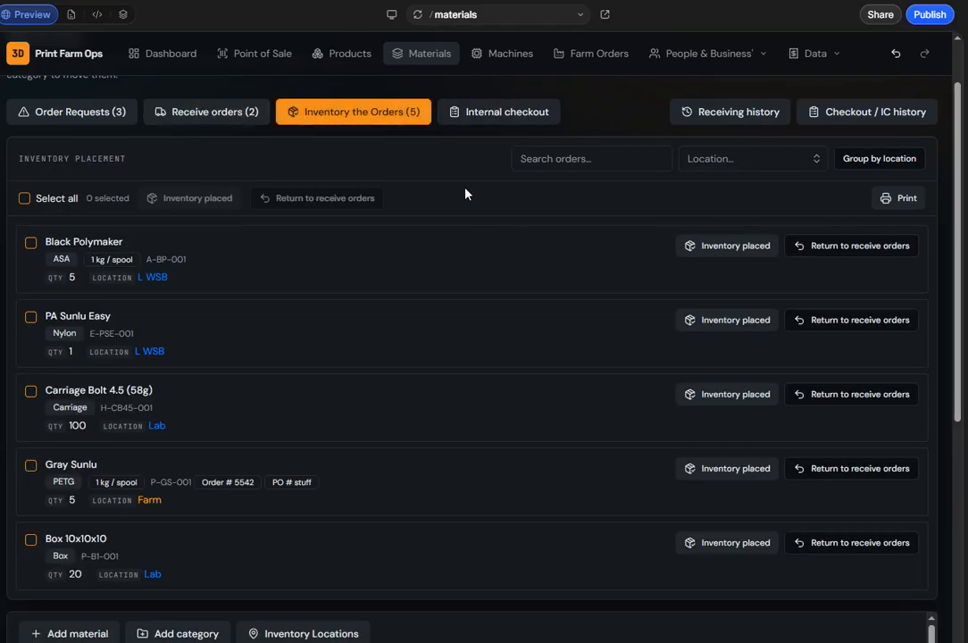
click(197, 117)
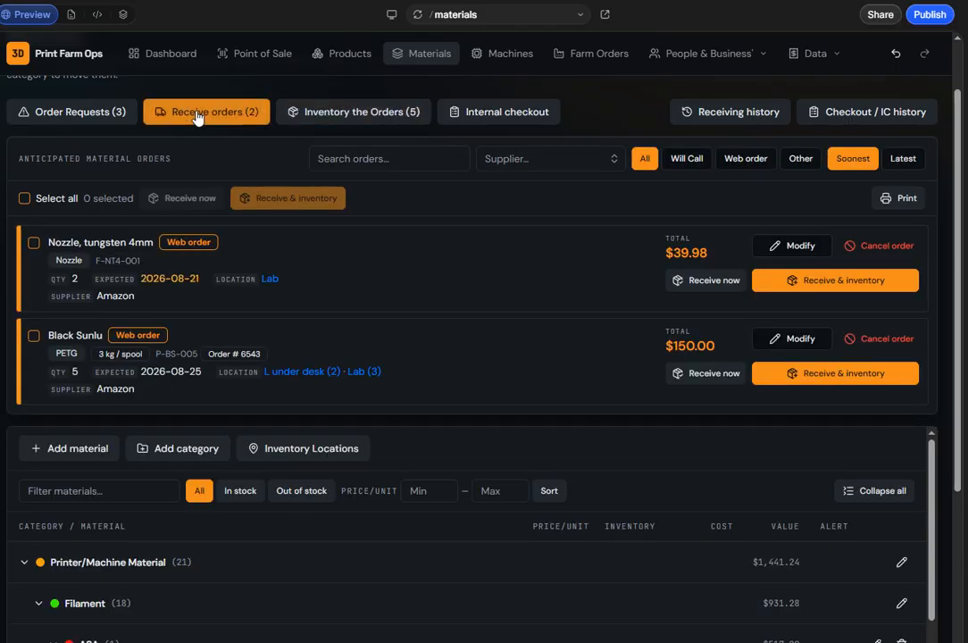
click(384, 121)
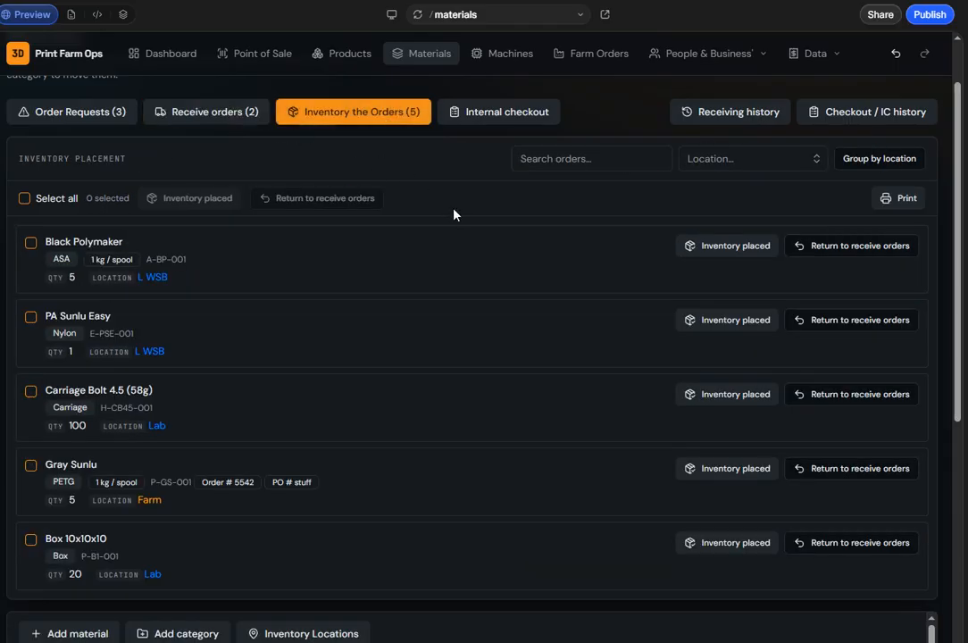
Step: Start an internal checkout and find Black Sunlu — PETG as its material by searching for "petg"
click(503, 117)
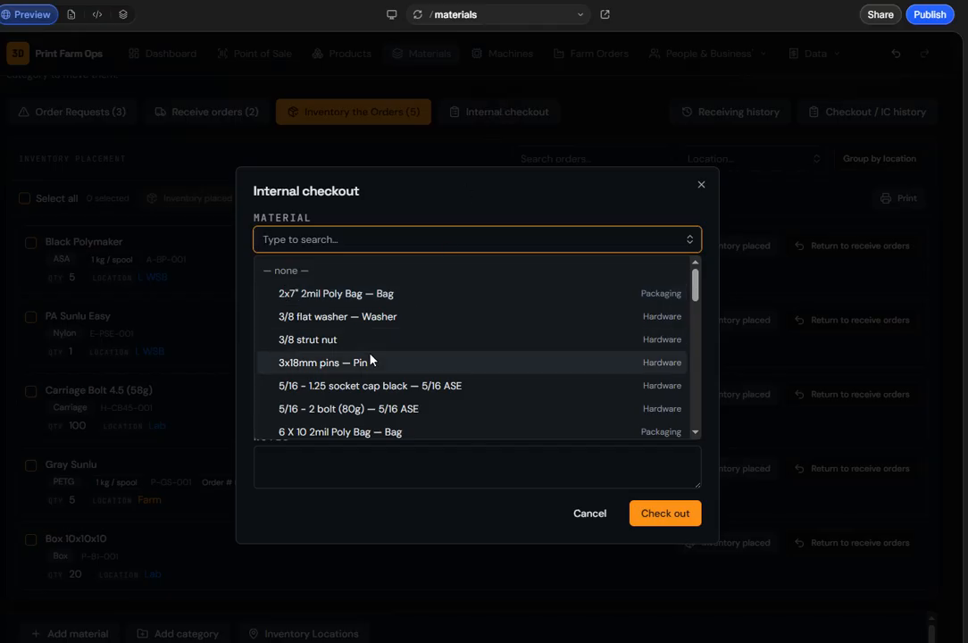
click(460, 216)
click(389, 239)
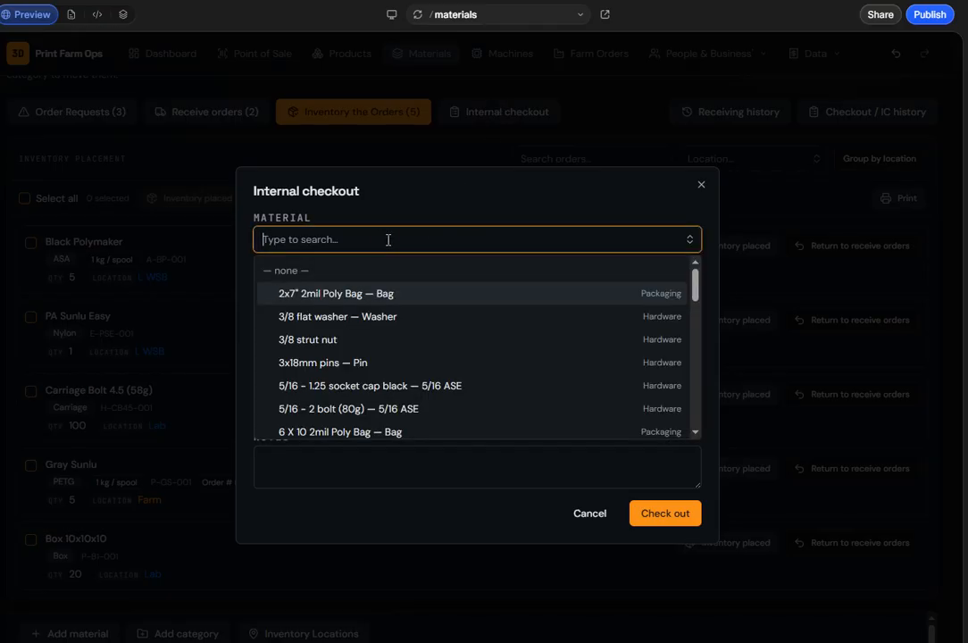
text(petg)
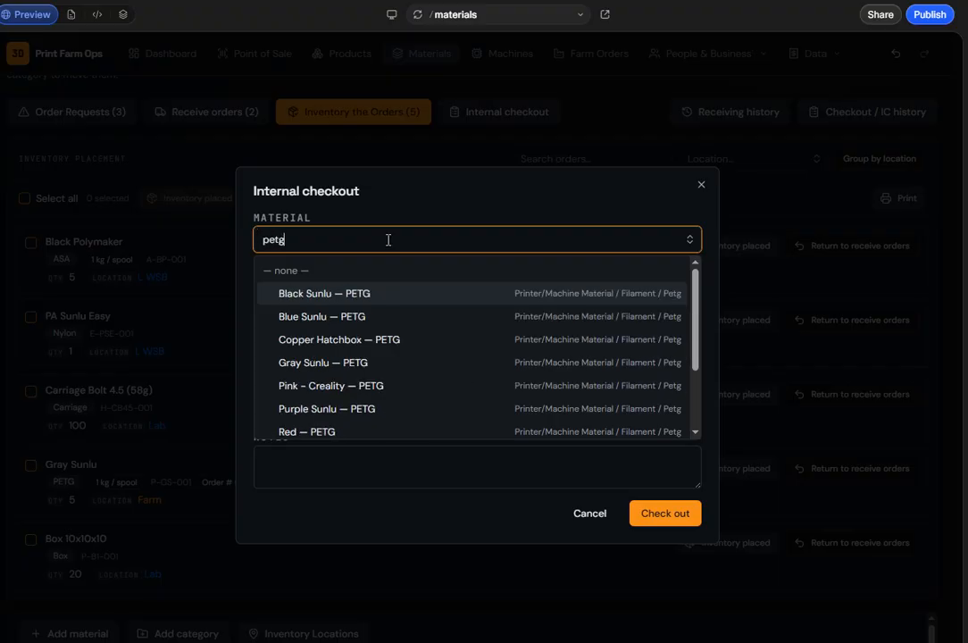
click(409, 300)
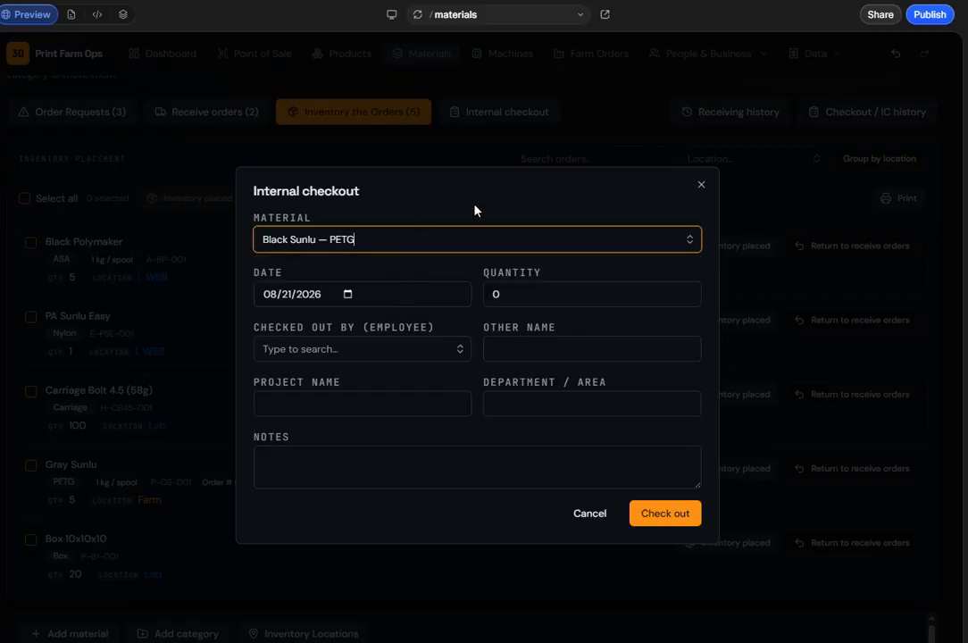
Step: Set the checkout quantity to 0.3, and discard the internal checkout
double_click(509, 296)
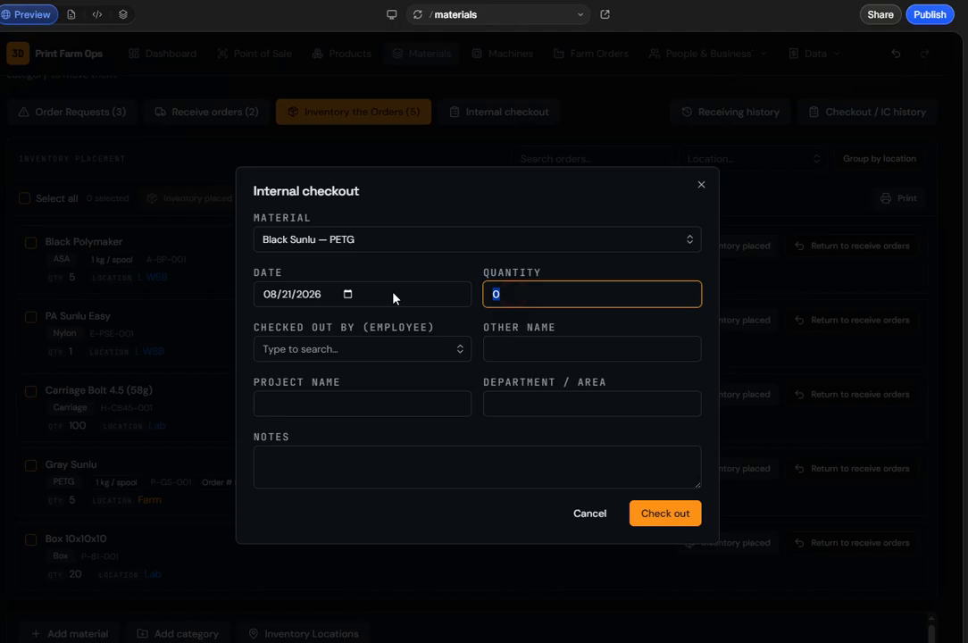
key(BackSpace)
text(.500)
key(BackSpace)
key(BackSpace)
key(BackSpace)
key(BackSpace)
text(.300)
click(393, 275)
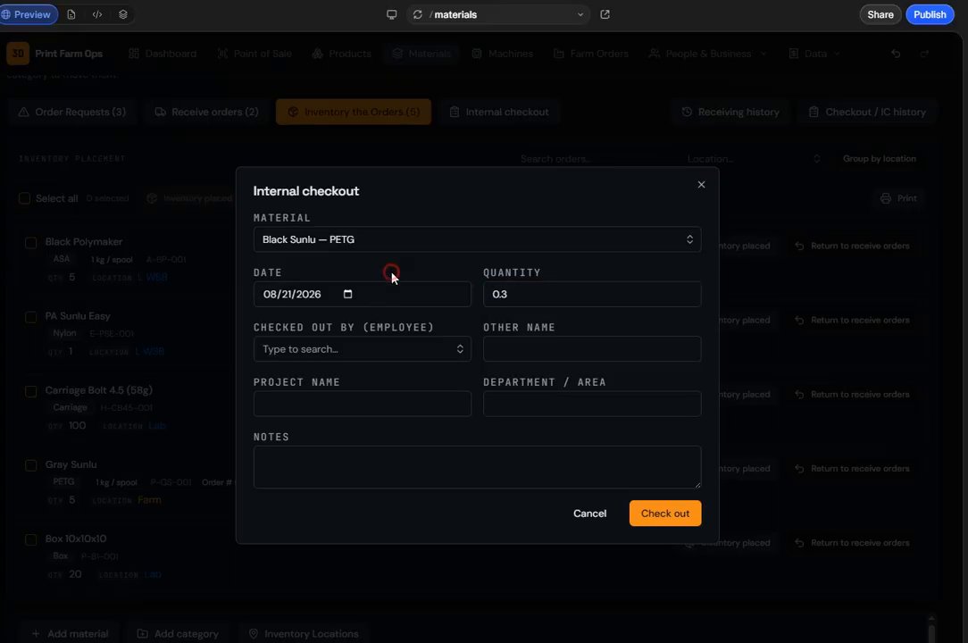
click(589, 514)
Step: Open the receiving history and examine the received materials down to the oldest entries
scroll(643, 199, up, 1)
click(707, 185)
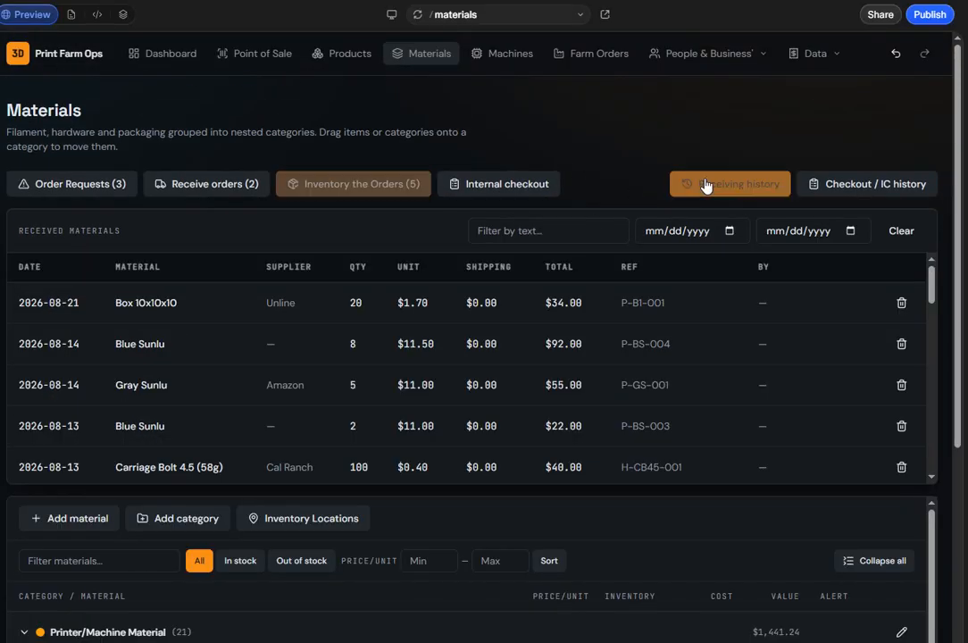
scroll(346, 360, down, 3)
scroll(348, 357, down, 10)
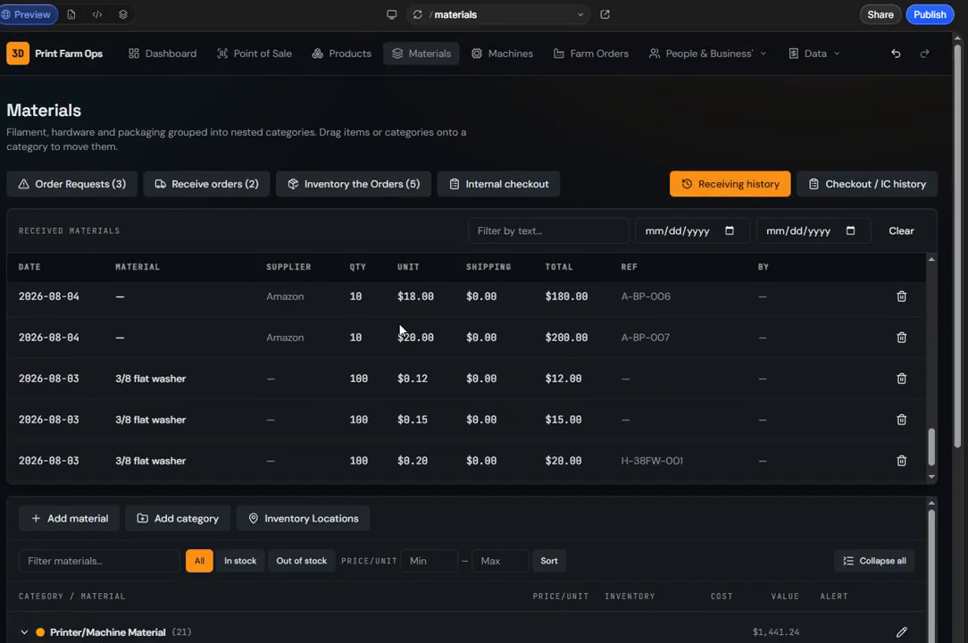
Step: Examine the internal checkout and inventory correction history, and close it to return to the materials list
click(874, 184)
scroll(263, 346, down, 3)
scroll(268, 343, up, 3)
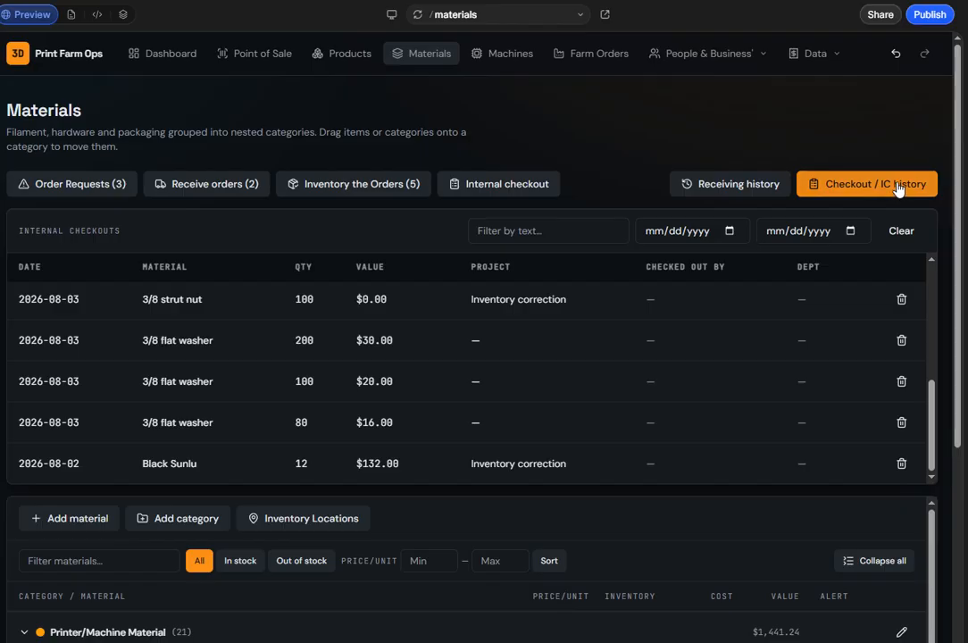
scroll(305, 346, down, 3)
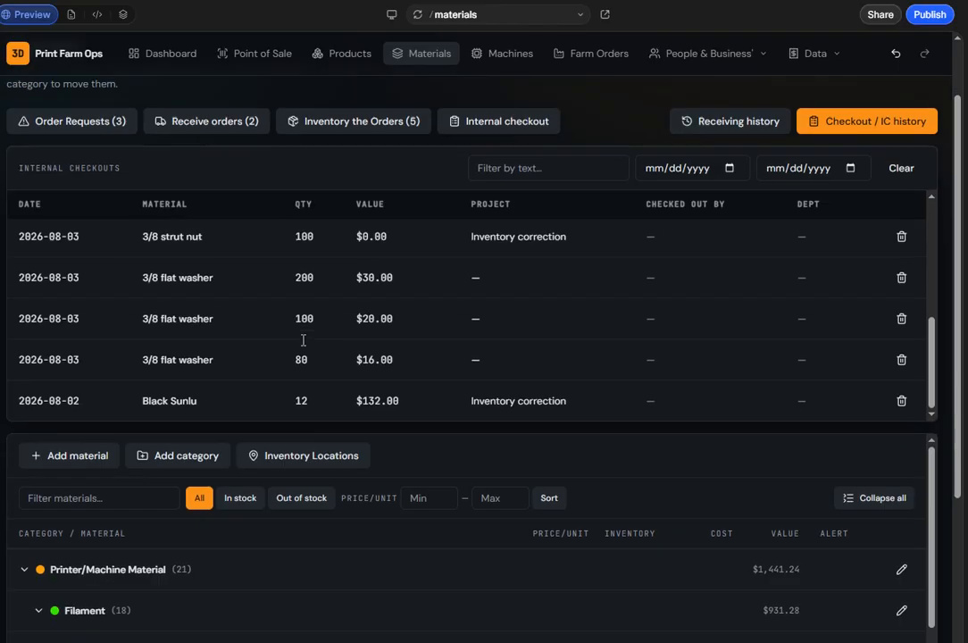
scroll(303, 341, up, 3)
scroll(393, 415, up, 5)
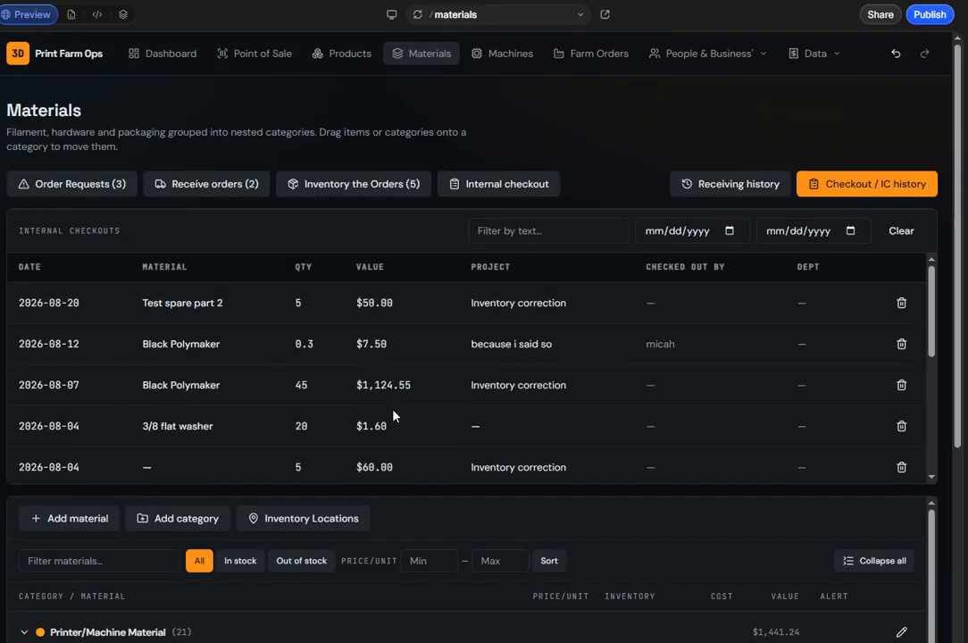
scroll(393, 416, down, 3)
scroll(393, 415, up, 3)
click(862, 185)
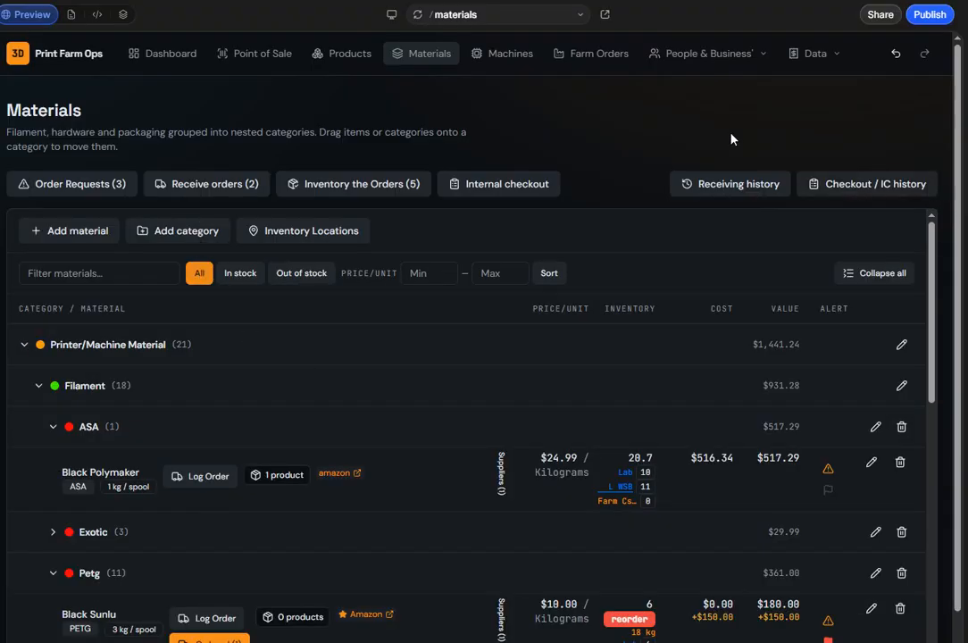
Step: View the anticipated order for Black Sunlu in the Petg category, and close it without changing anything
scroll(443, 422, down, 3)
scroll(444, 421, up, 2)
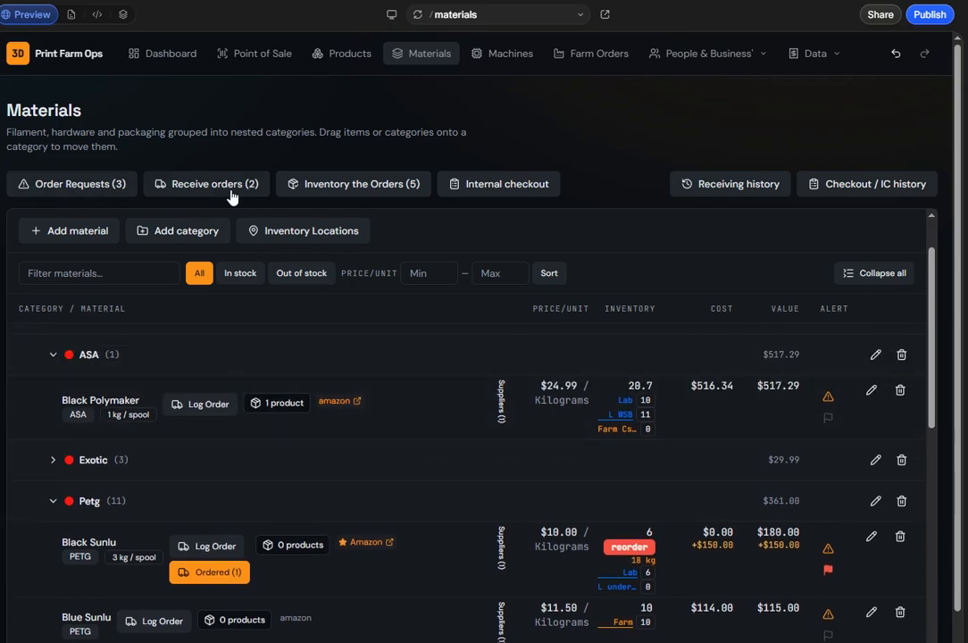
scroll(305, 456, down, 2)
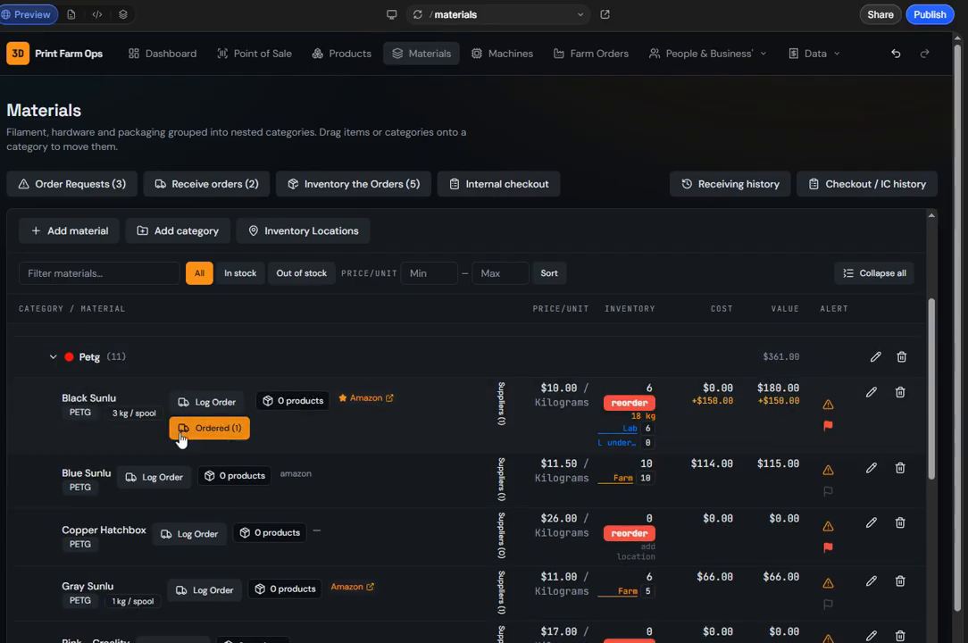
click(228, 429)
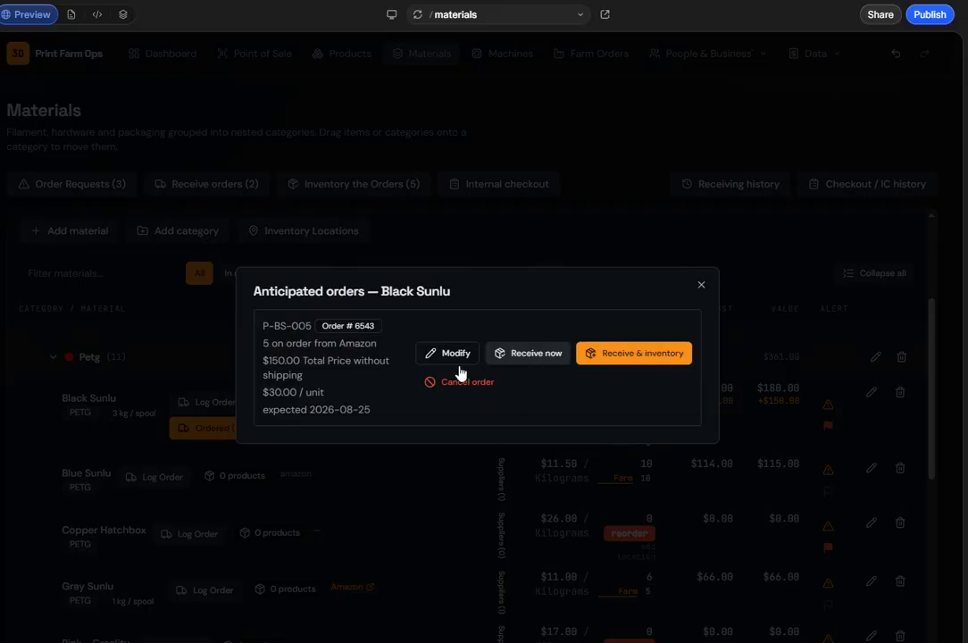
click(701, 285)
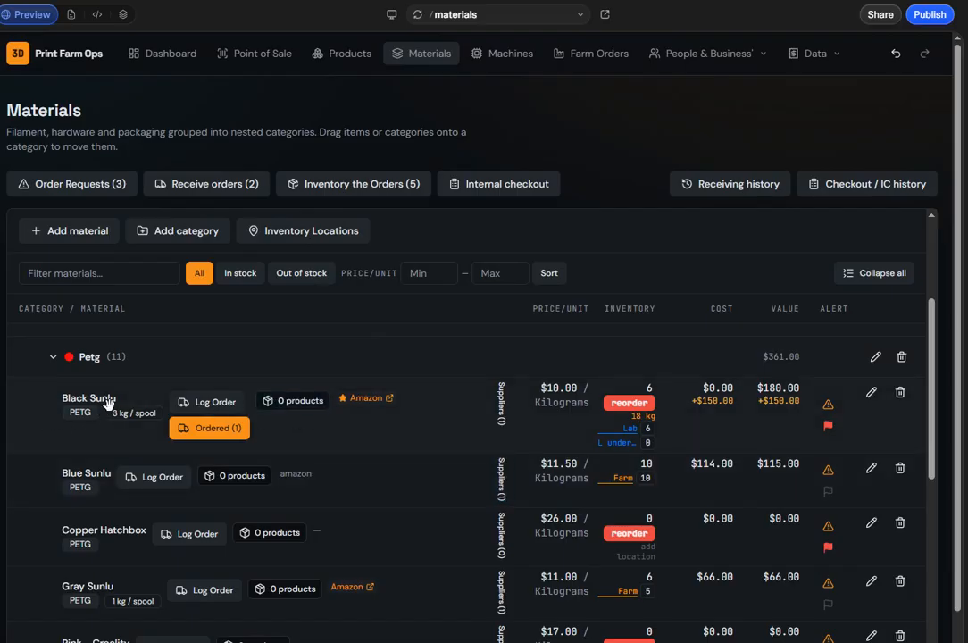
Step: Open the Black Sunlu filament for editing, review its settings, and switch its low quantity alerts off and back on
click(871, 393)
scroll(473, 320, down, 3)
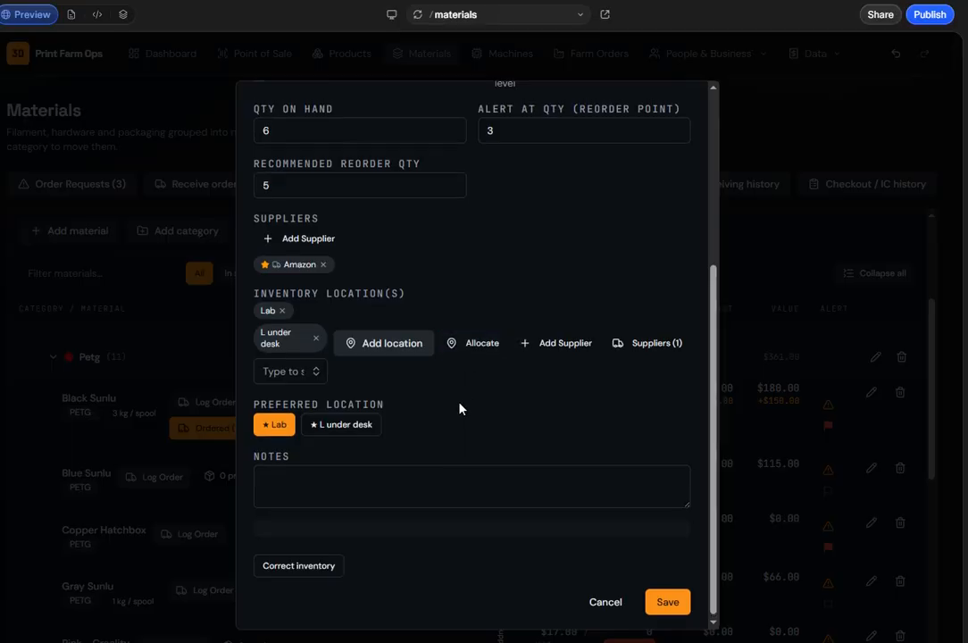
scroll(458, 406, up, 5)
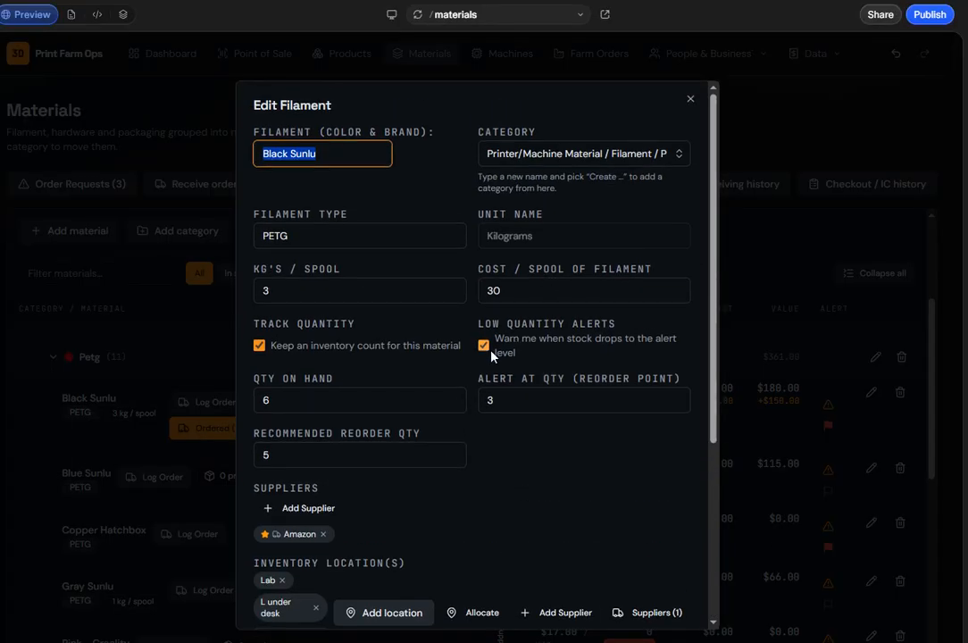
click(483, 347)
click(483, 347)
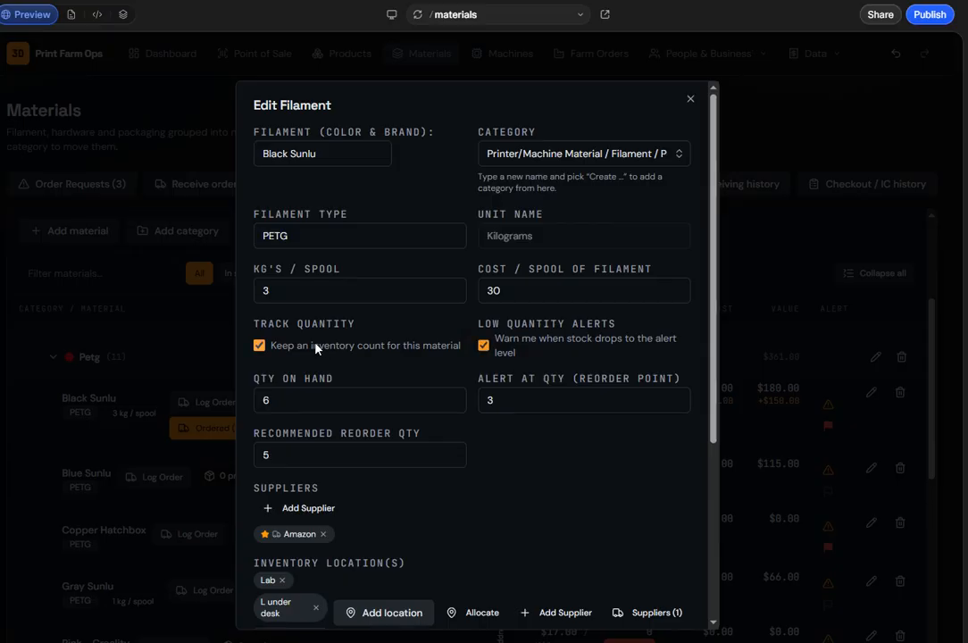
Step: Switch Black Sunlu's quantity tracking off and back on, and close the filament settings without saving
scroll(304, 348, down, 1)
click(259, 274)
click(259, 274)
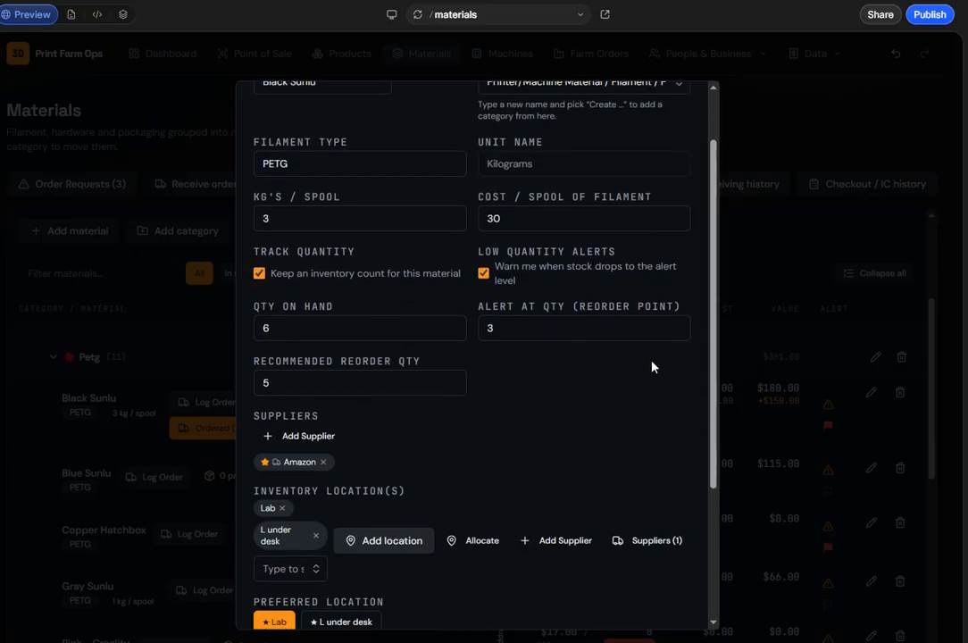
scroll(597, 443, down, 3)
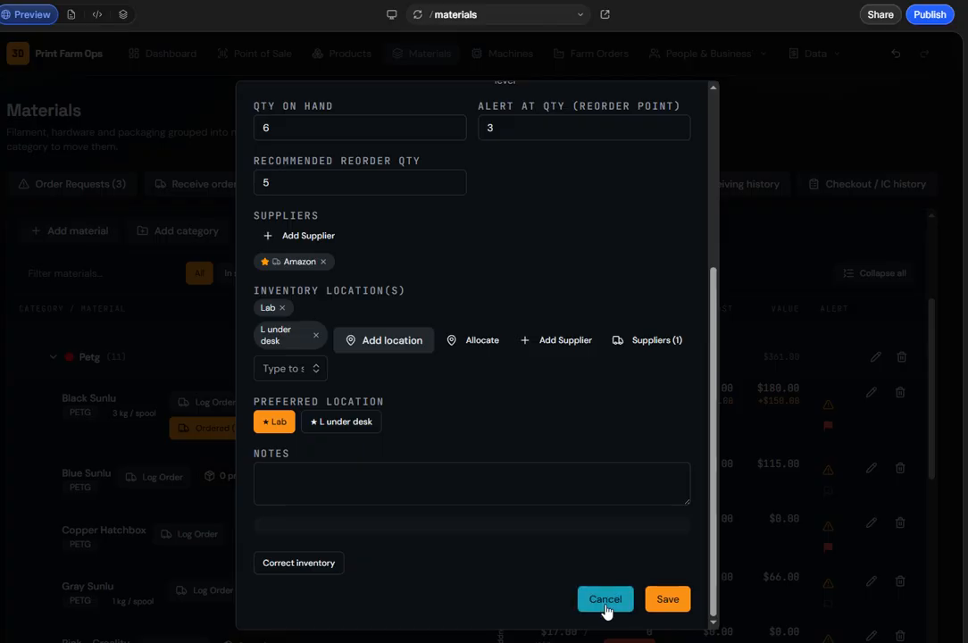
click(613, 600)
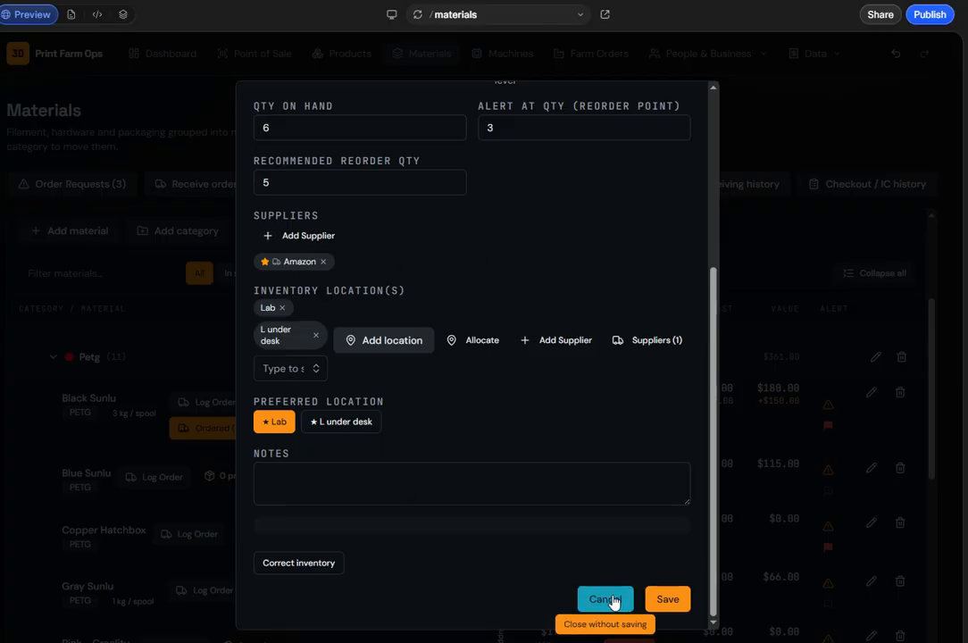
click(614, 601)
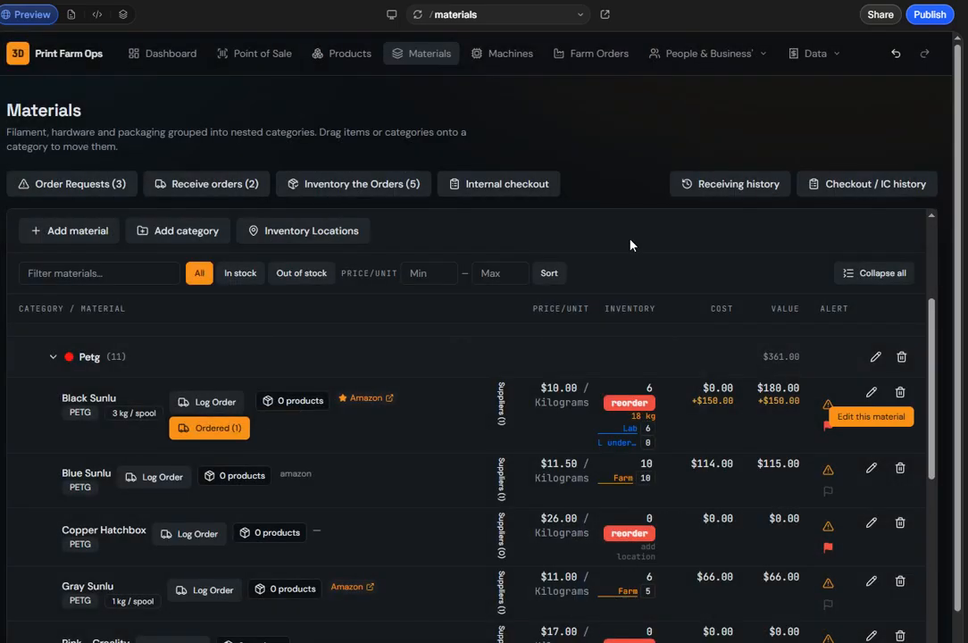
Step: Go to the Machines page, expand 3D Printers, and examine the Bambu P1s machine's settings
click(504, 55)
scroll(170, 367, down, 1)
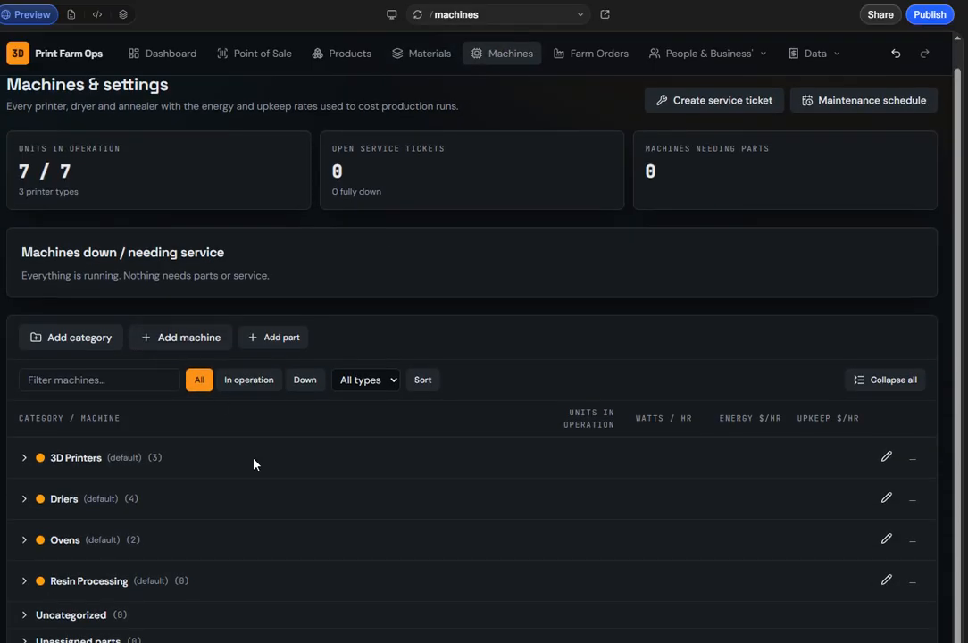
click(254, 463)
scroll(253, 464, down, 1)
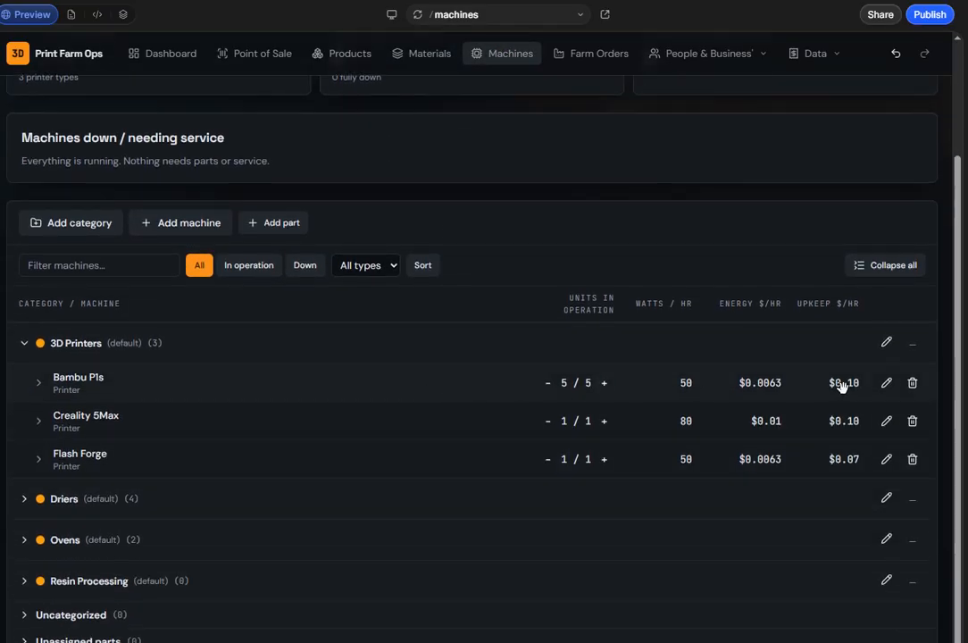
click(887, 384)
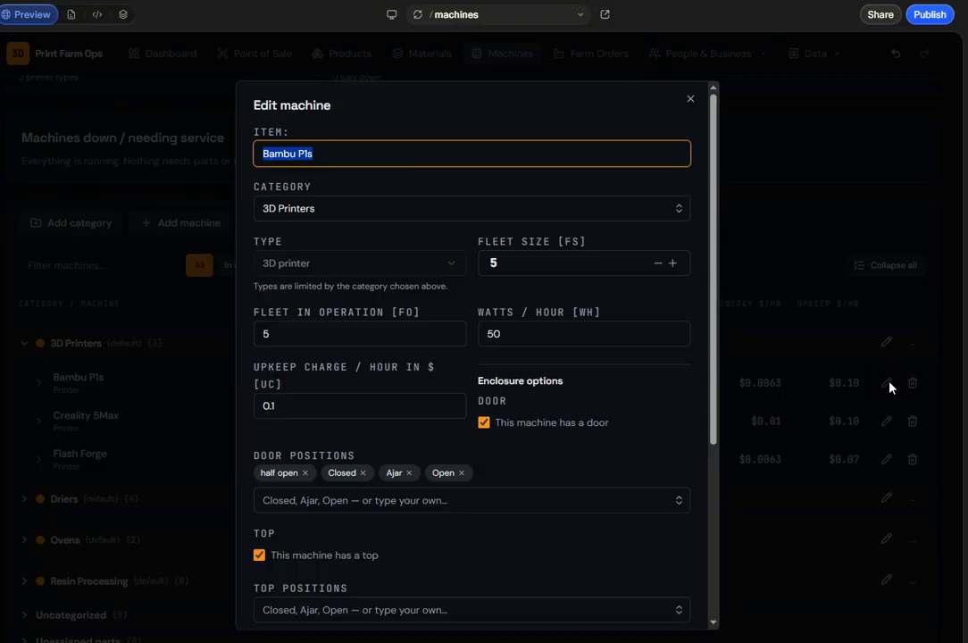
scroll(378, 312, down, 1)
scroll(443, 395, down, 1)
scroll(443, 396, up, 2)
Step: View the purchase form for adjusting the Bambu P1s fleet size, and close the machine settings without recording a purchase
click(532, 266)
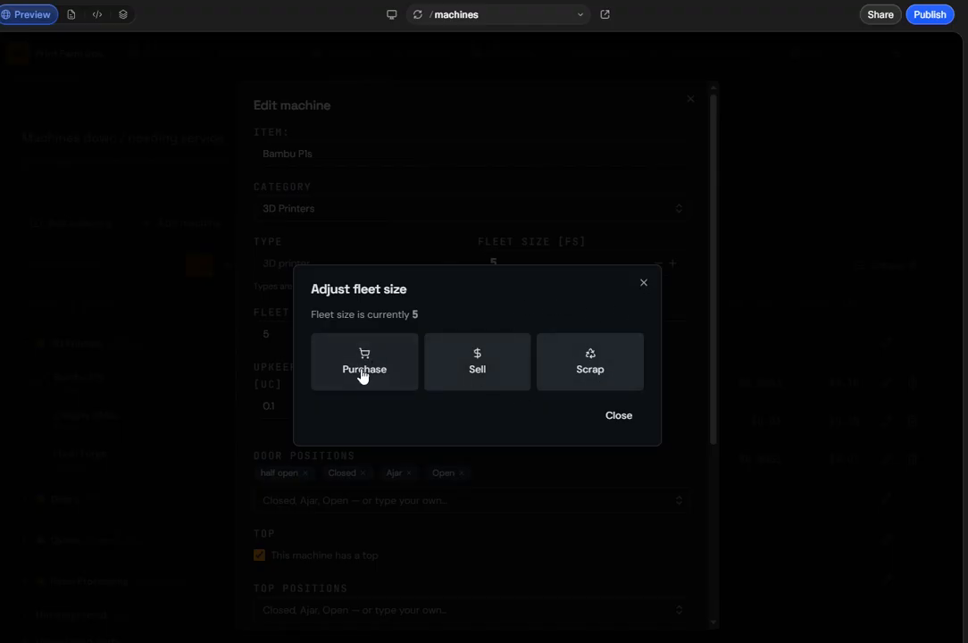
click(373, 355)
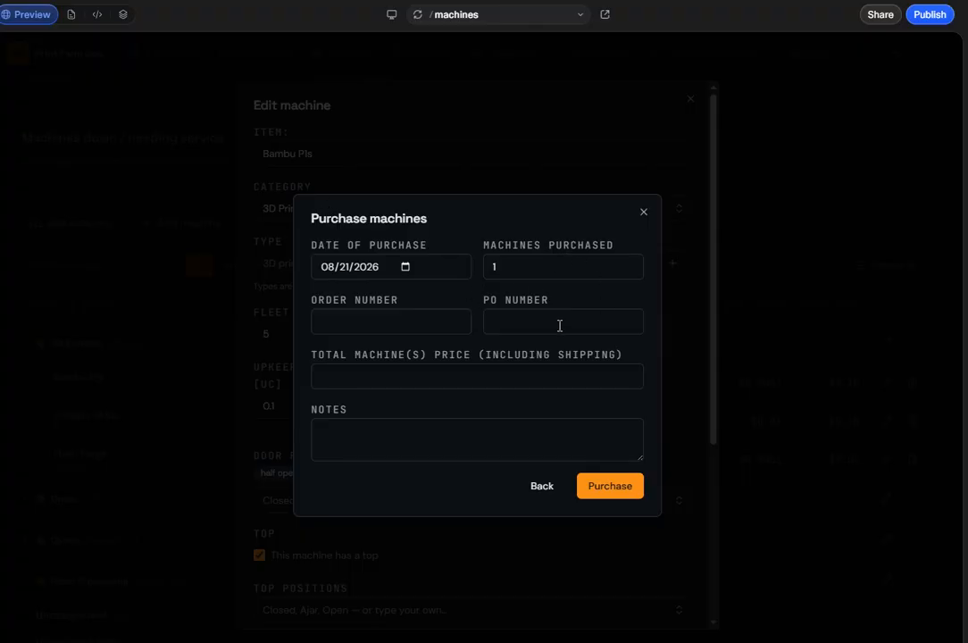
click(340, 321)
click(524, 323)
click(480, 373)
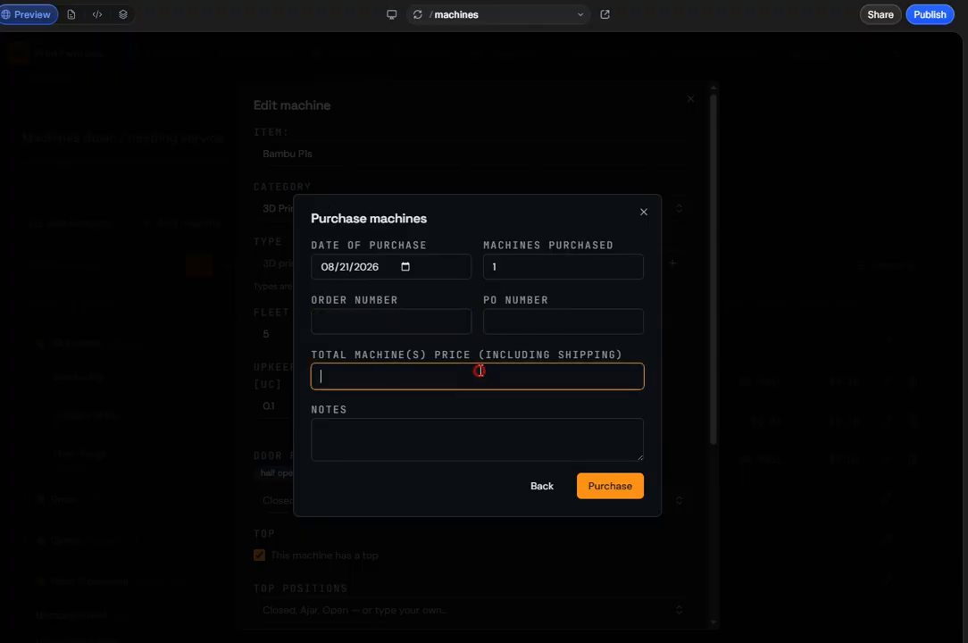
click(538, 488)
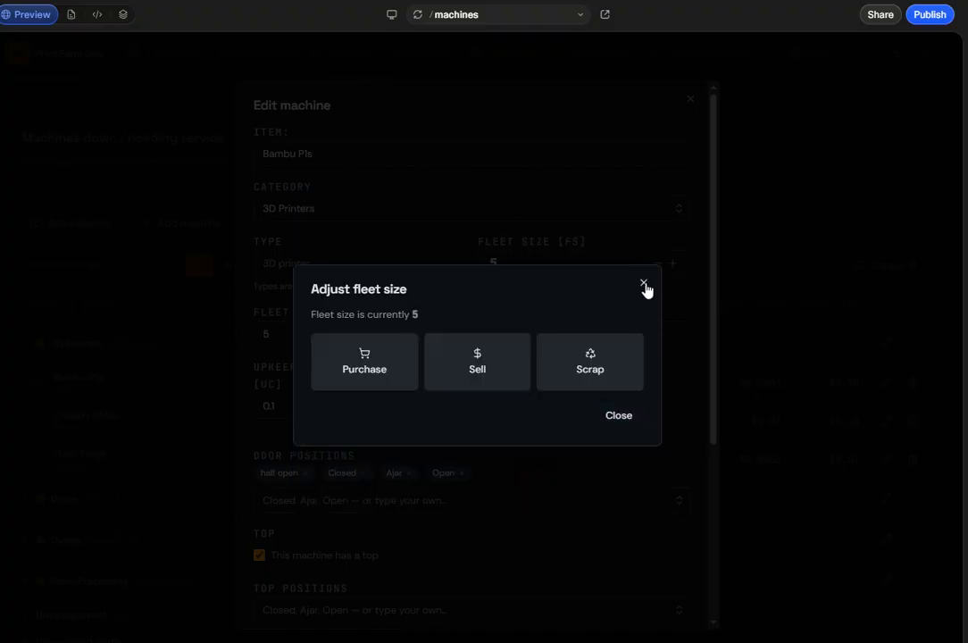
click(644, 286)
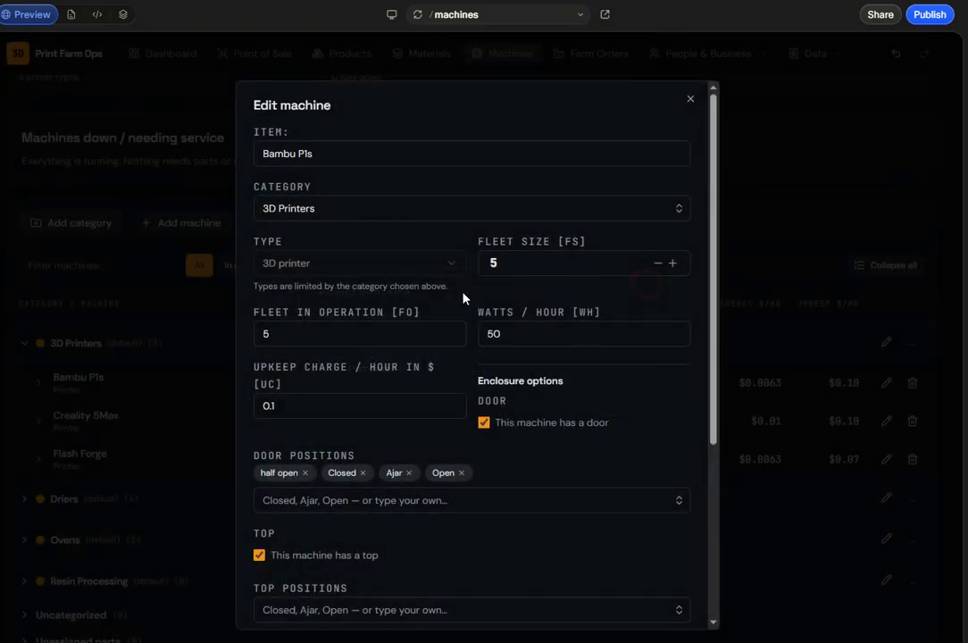
click(691, 101)
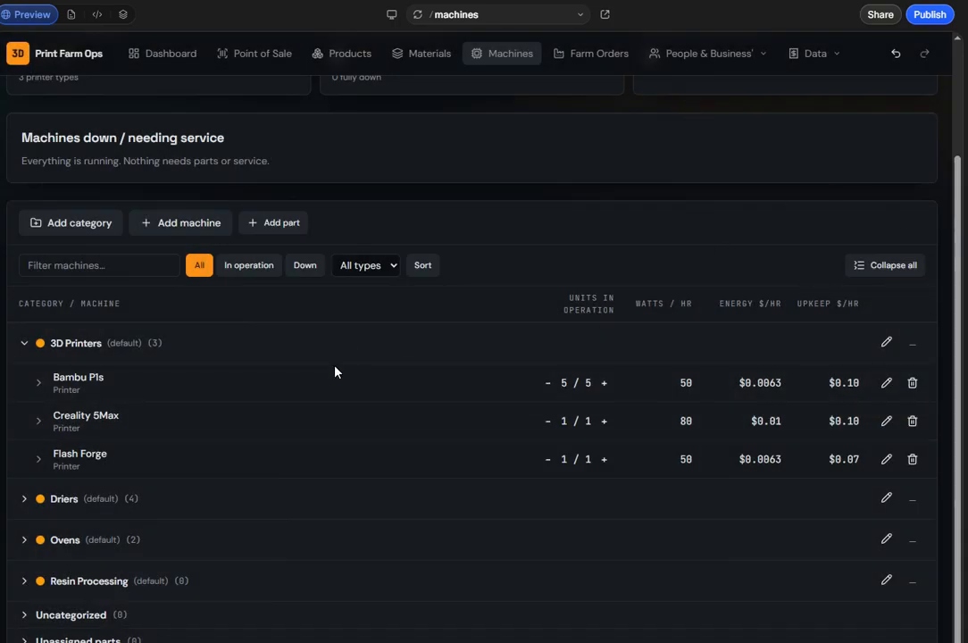
Step: Collapse the 3D Printers category and look through the machines under Driers
click(285, 429)
click(241, 354)
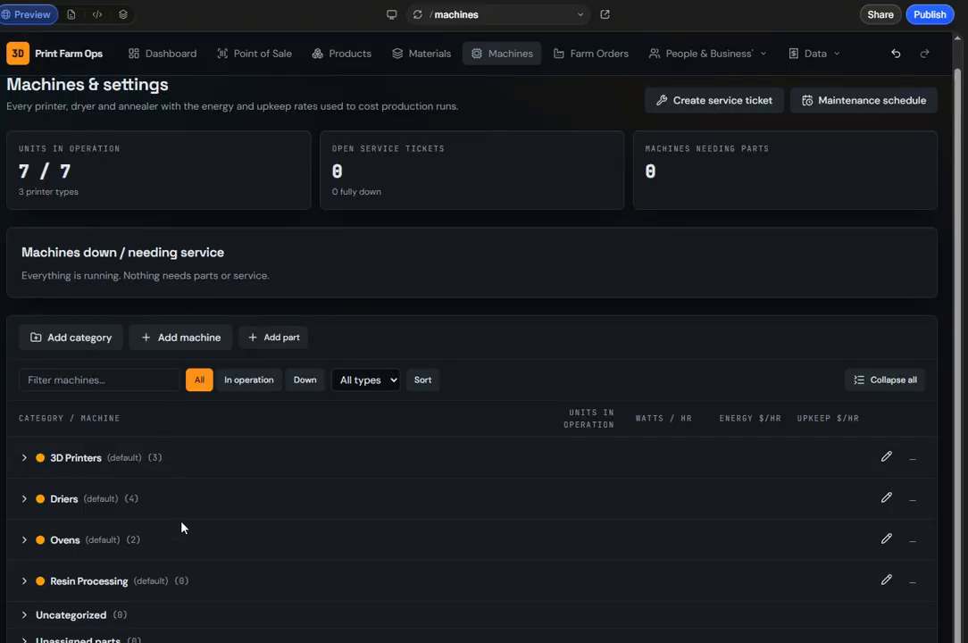
click(217, 492)
scroll(237, 487, down, 3)
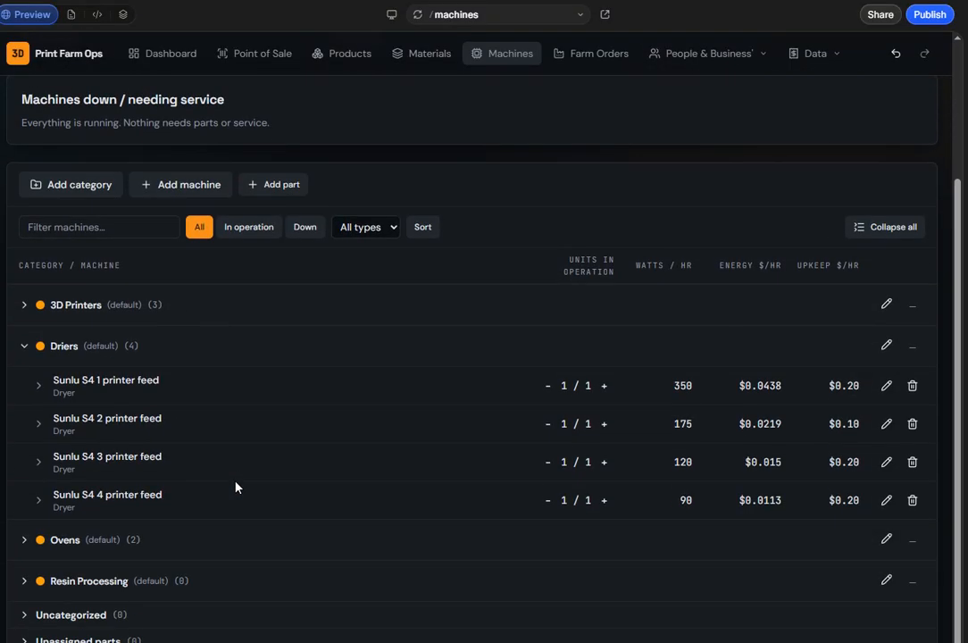
click(190, 348)
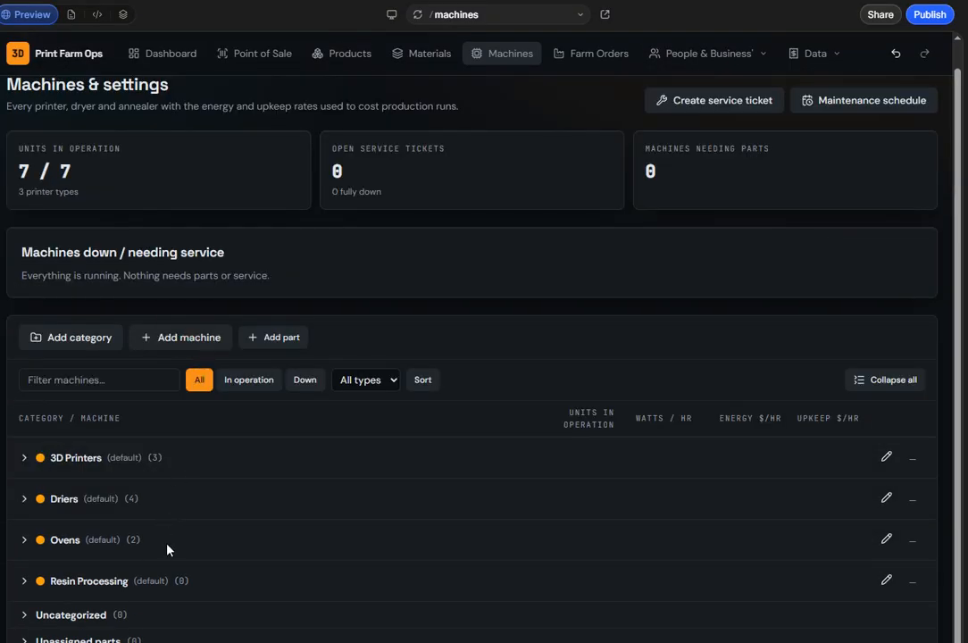
Step: Look through the Ovens and Resin Processing categories, leaving both collapsed
click(164, 550)
click(168, 545)
click(237, 584)
scroll(237, 585, down, 3)
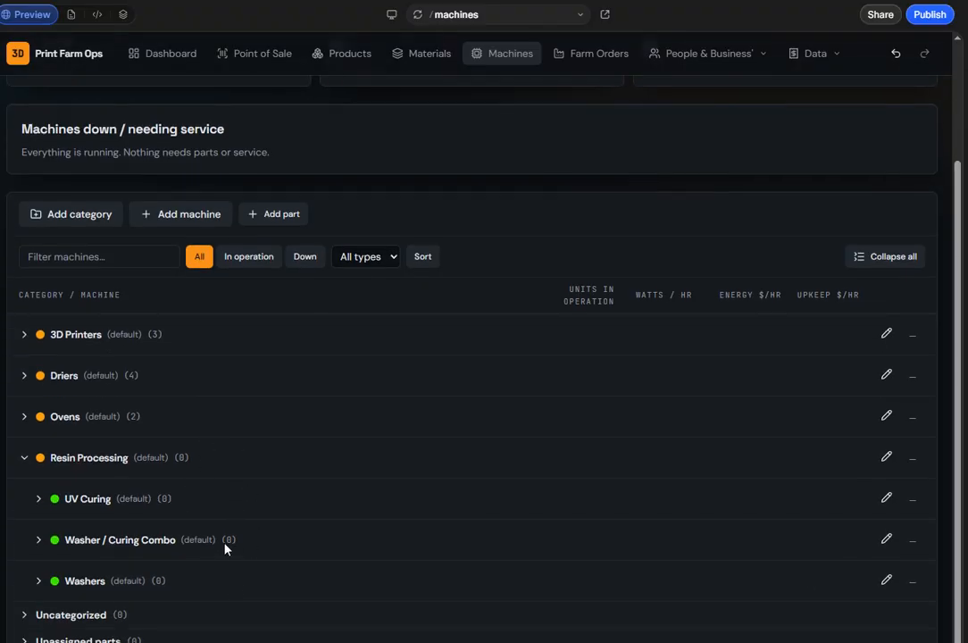
click(229, 466)
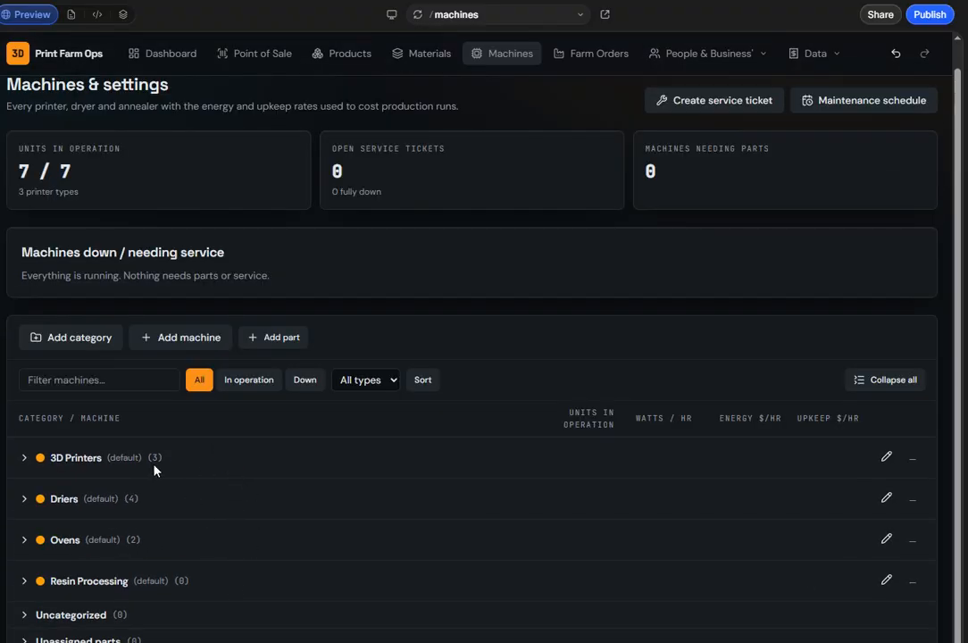
Step: Expand the Bambu P1s under 3D Printers and examine its parts list with stock and order details
click(198, 459)
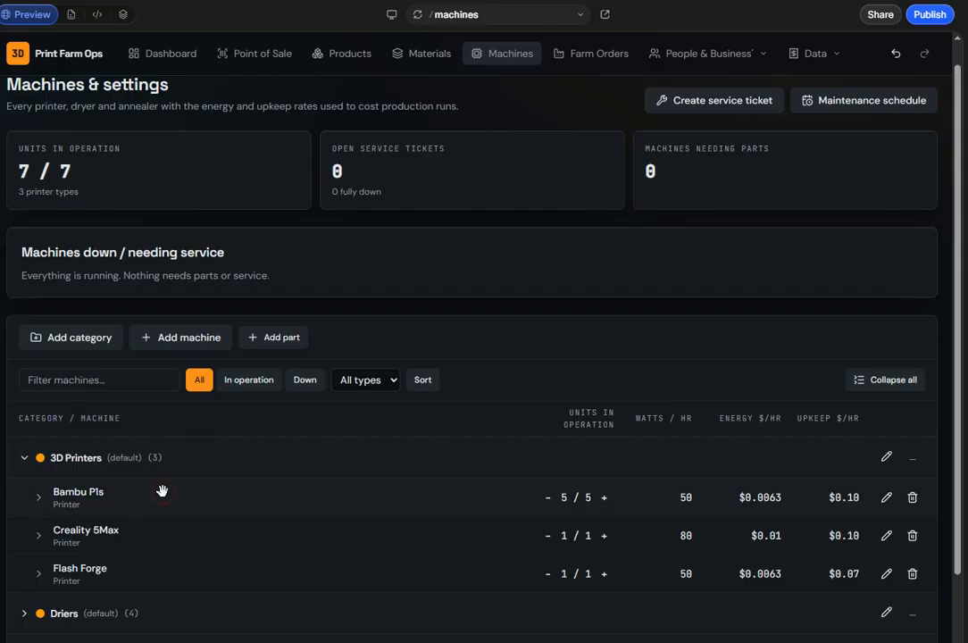
click(39, 497)
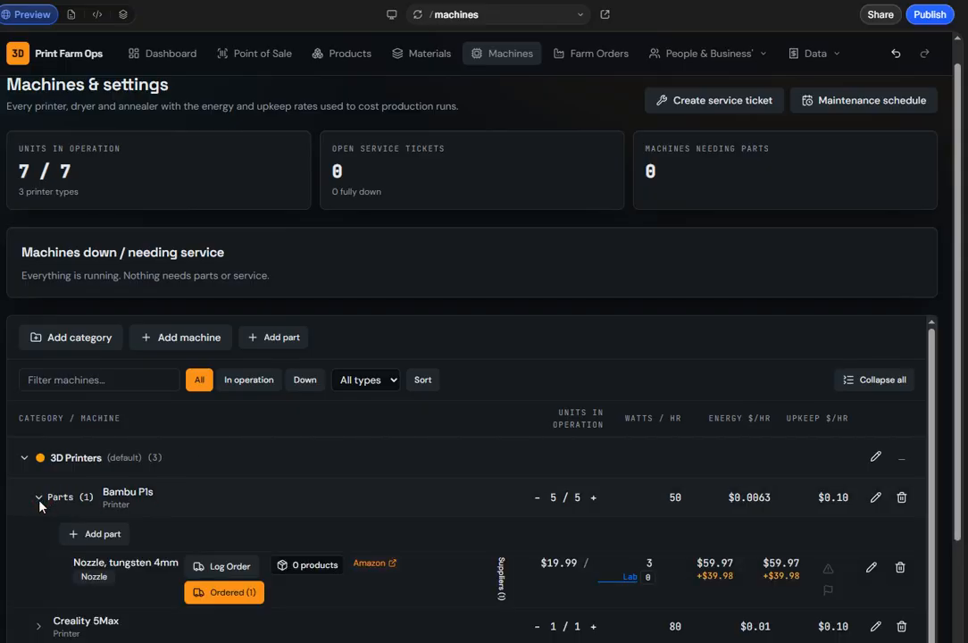
scroll(240, 494, down, 1)
scroll(159, 484, up, 1)
scroll(688, 244, down, 1)
scroll(688, 244, down, 2)
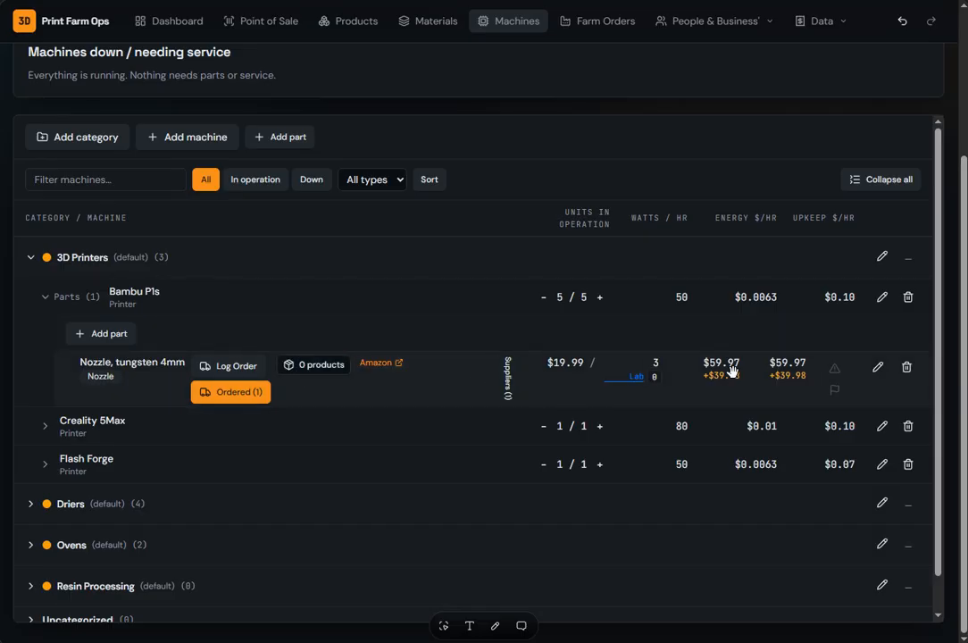
scroll(254, 371, up, 3)
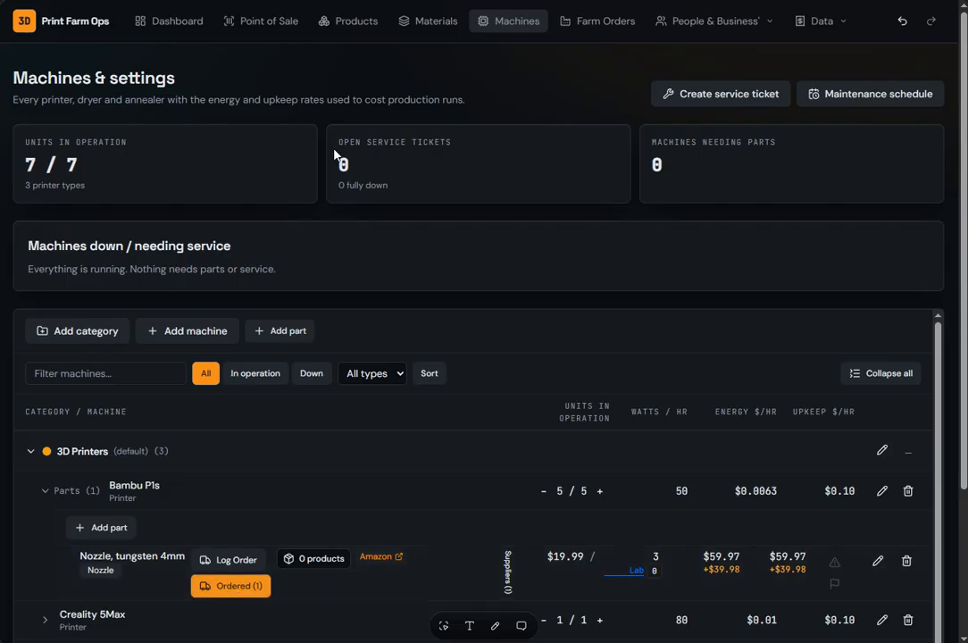
Step: Return to the Materials page and view the anticipated orders waiting to be received
click(452, 24)
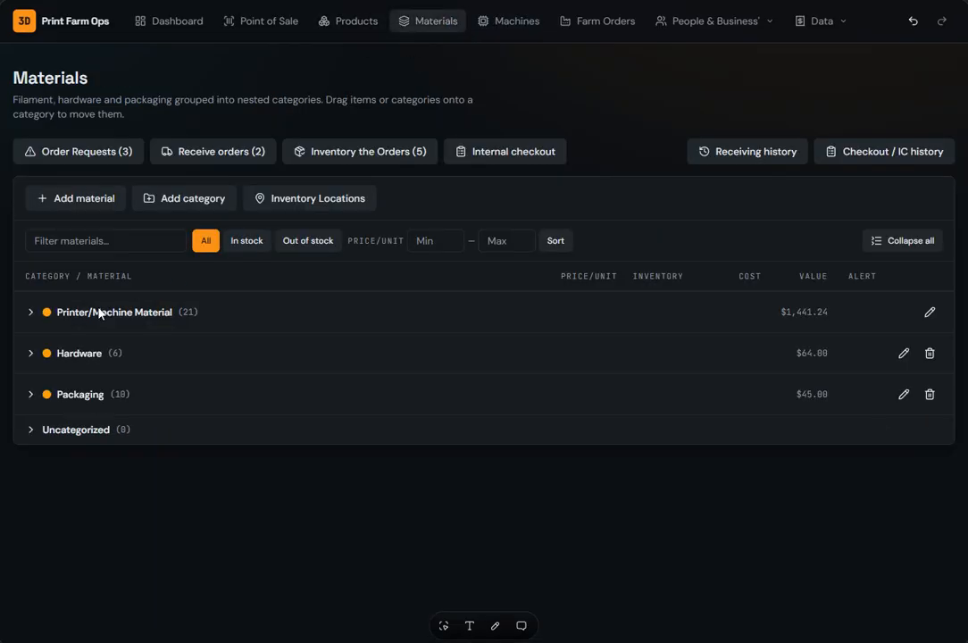
click(75, 151)
click(234, 153)
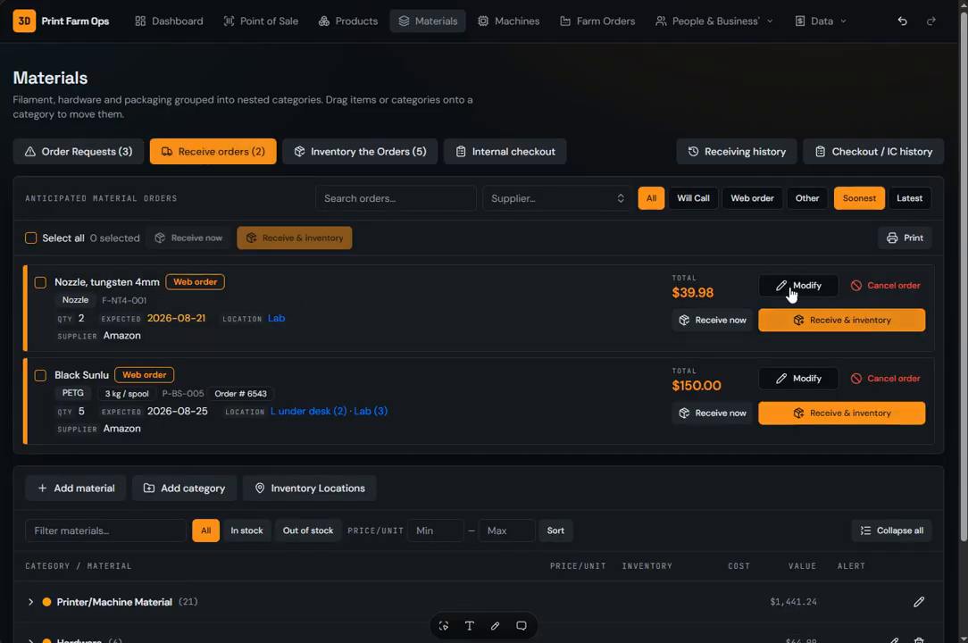
Step: View the Farm Orders page with its miscellaneous tasks, and return to the Machines page
click(526, 26)
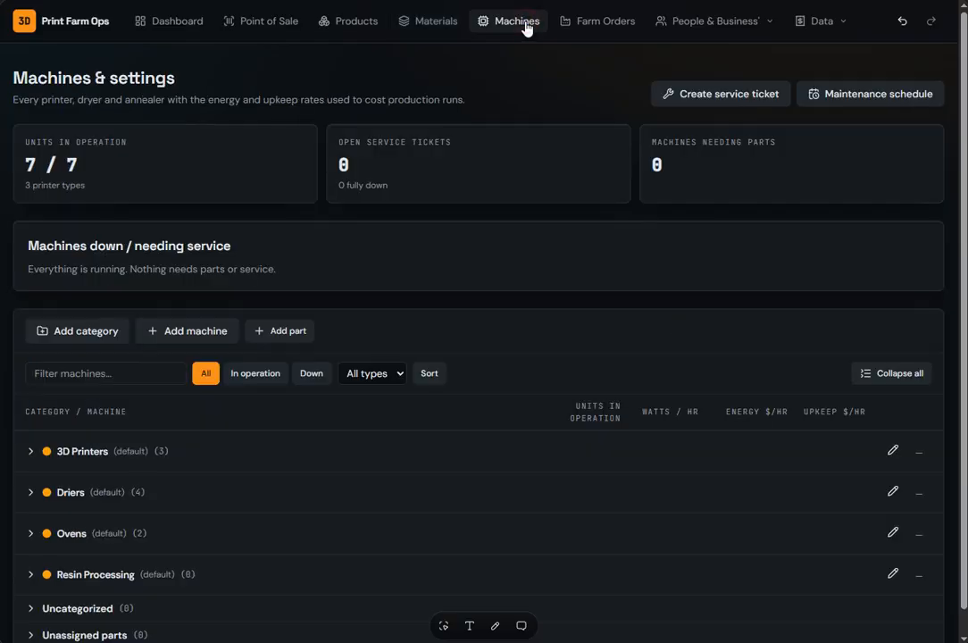
click(587, 25)
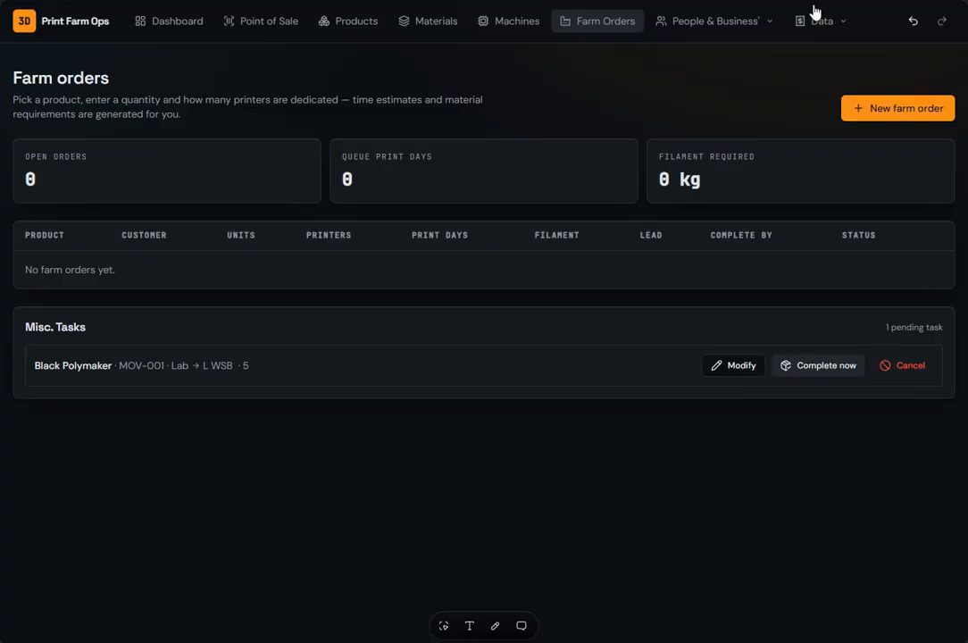
click(503, 22)
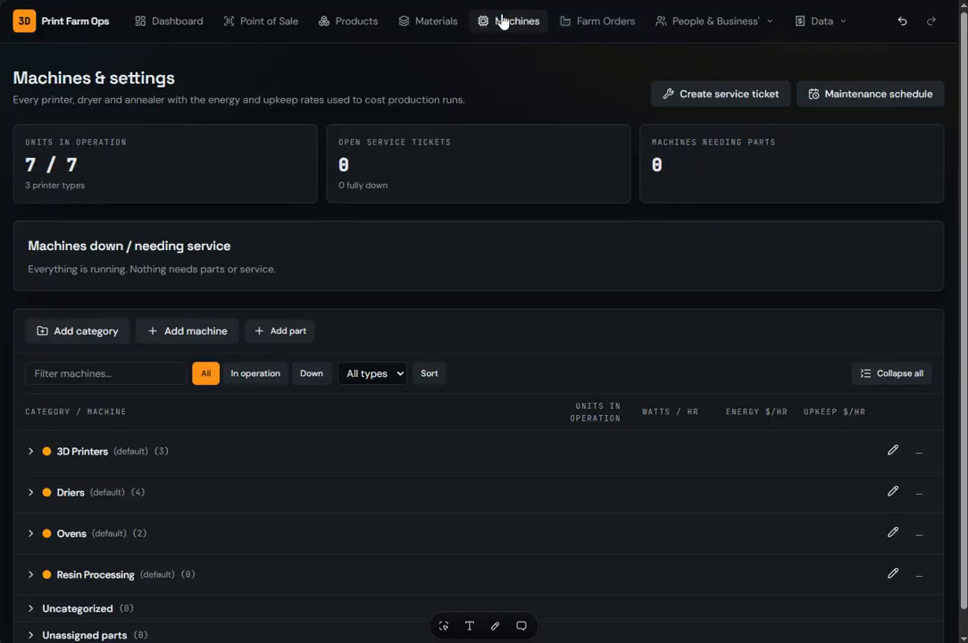
Step: Go to the Products page and examine the business products under Uncategorized and Toys
click(355, 29)
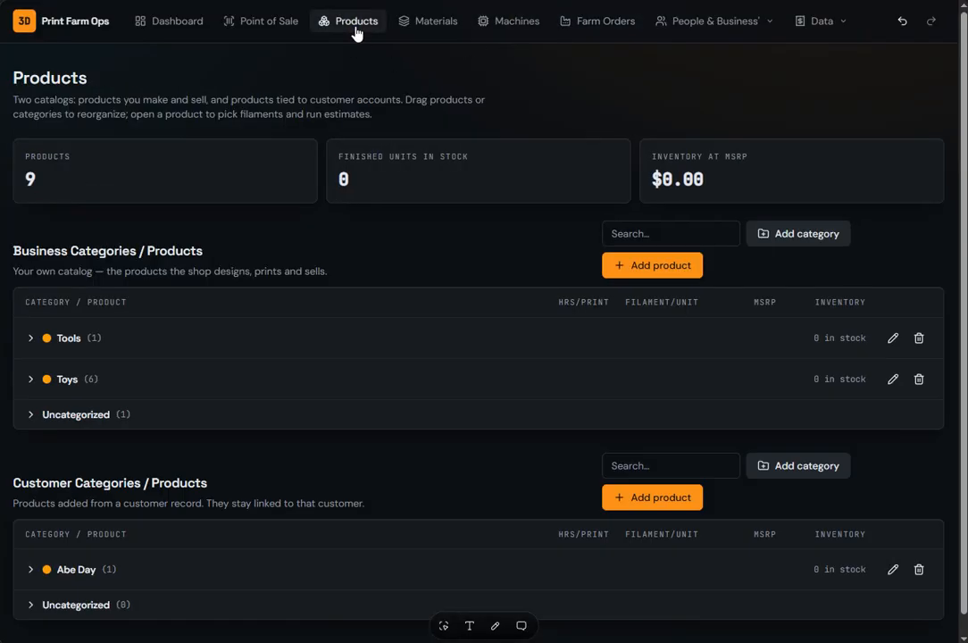
scroll(195, 375, down, 1)
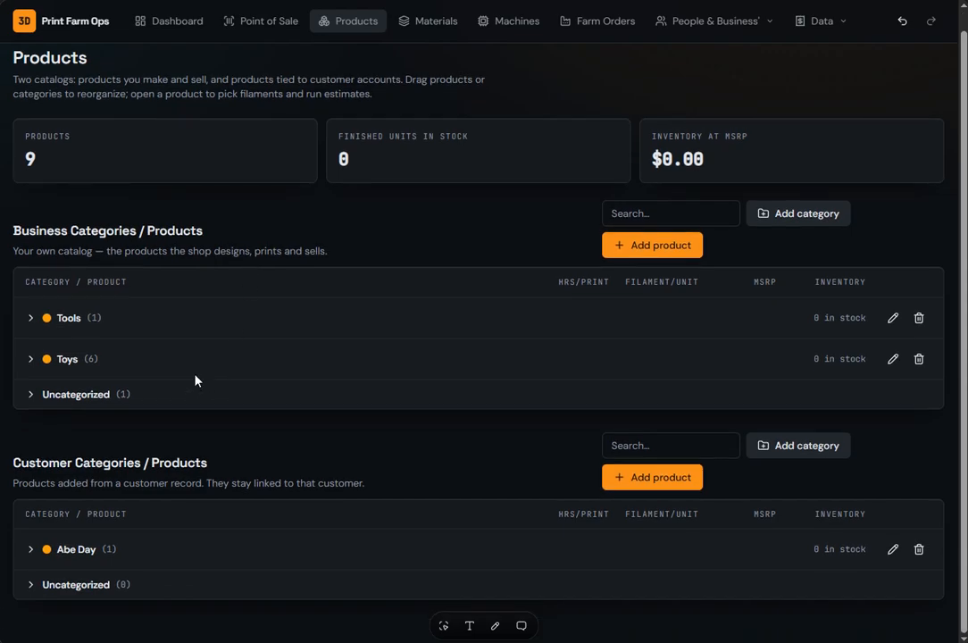
click(123, 400)
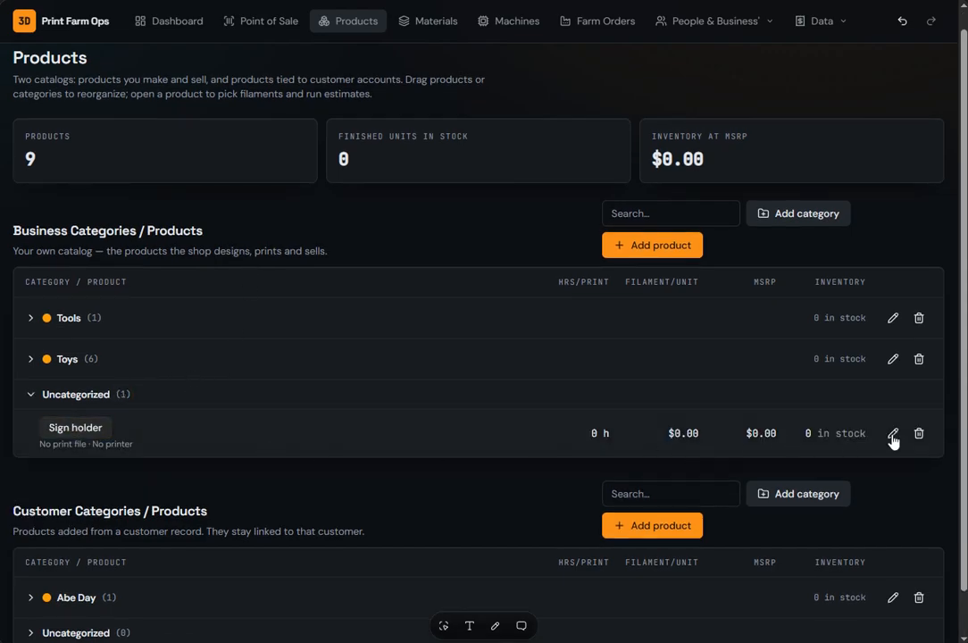
drag(187, 442, 209, 439)
click(134, 355)
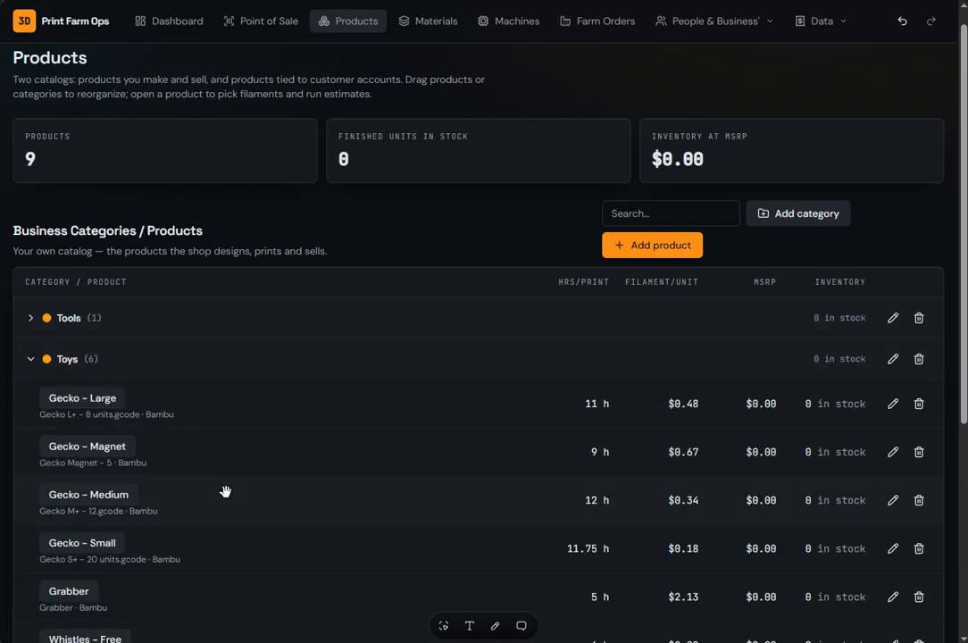
scroll(222, 487, down, 3)
scroll(217, 447, up, 3)
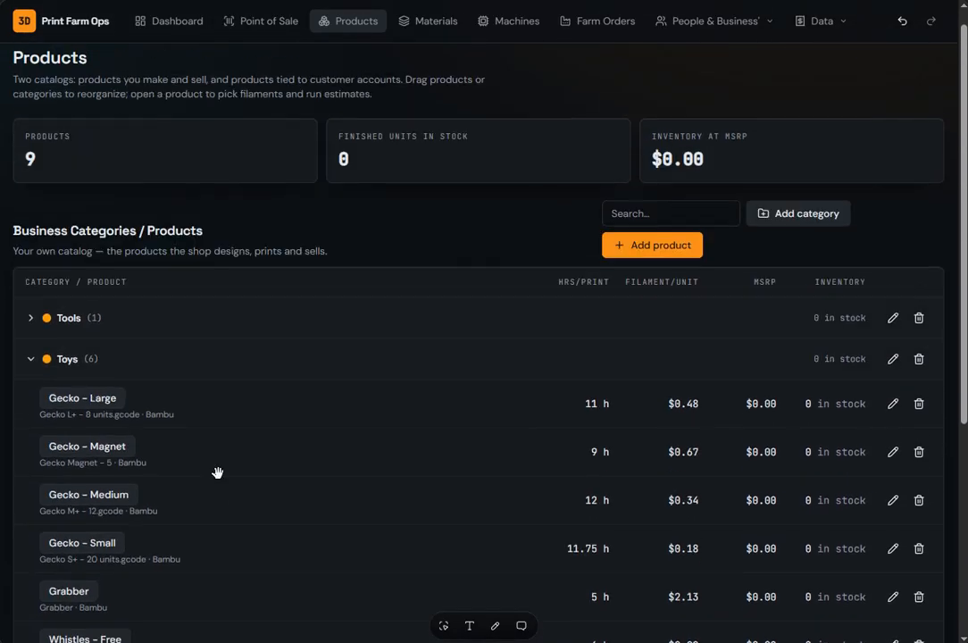
Step: Open the uncategorized Sign holder product and view its Printing section
click(152, 322)
scroll(298, 432, down, 5)
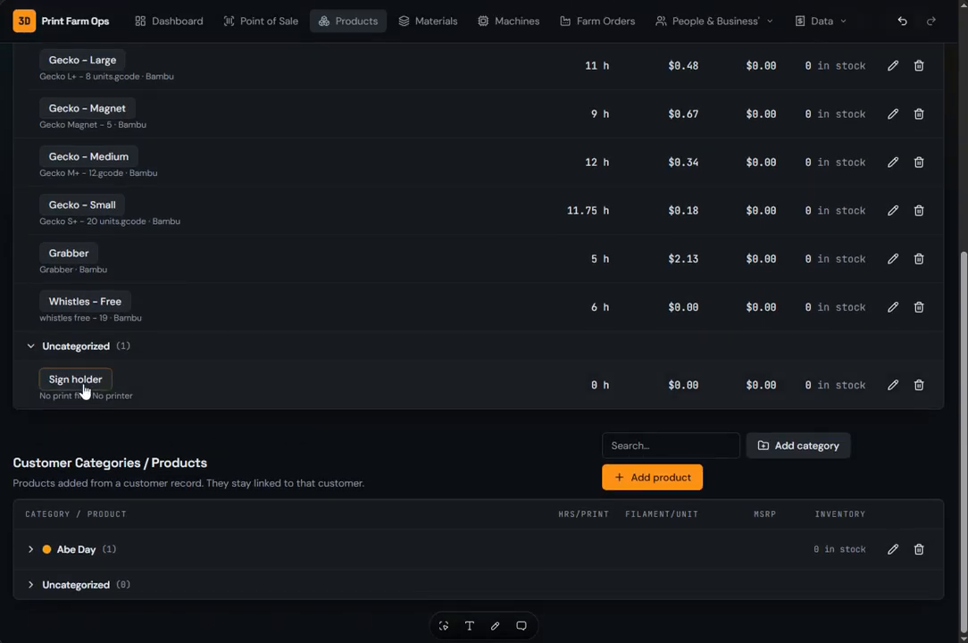
click(79, 382)
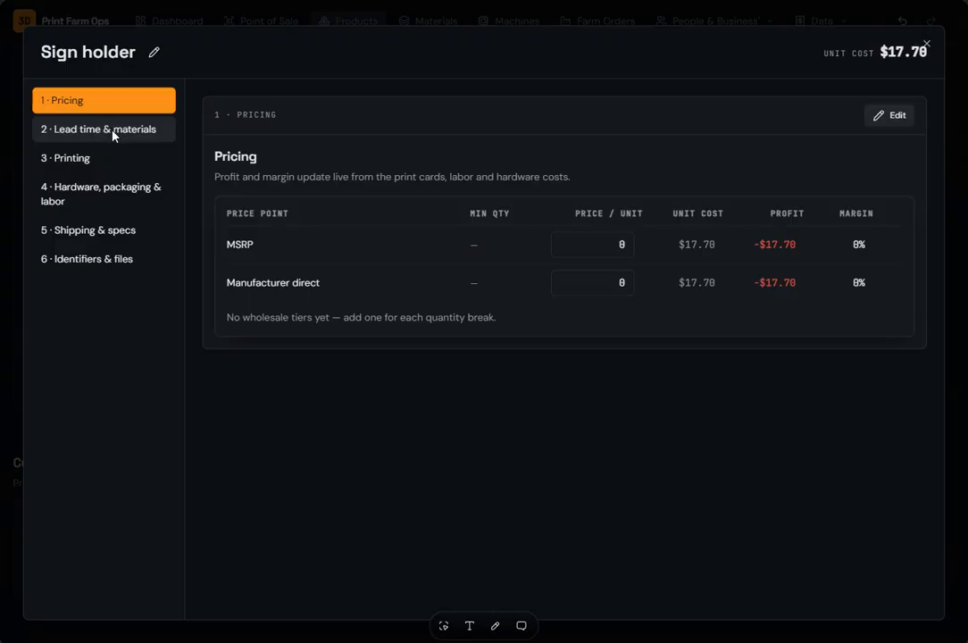
click(98, 158)
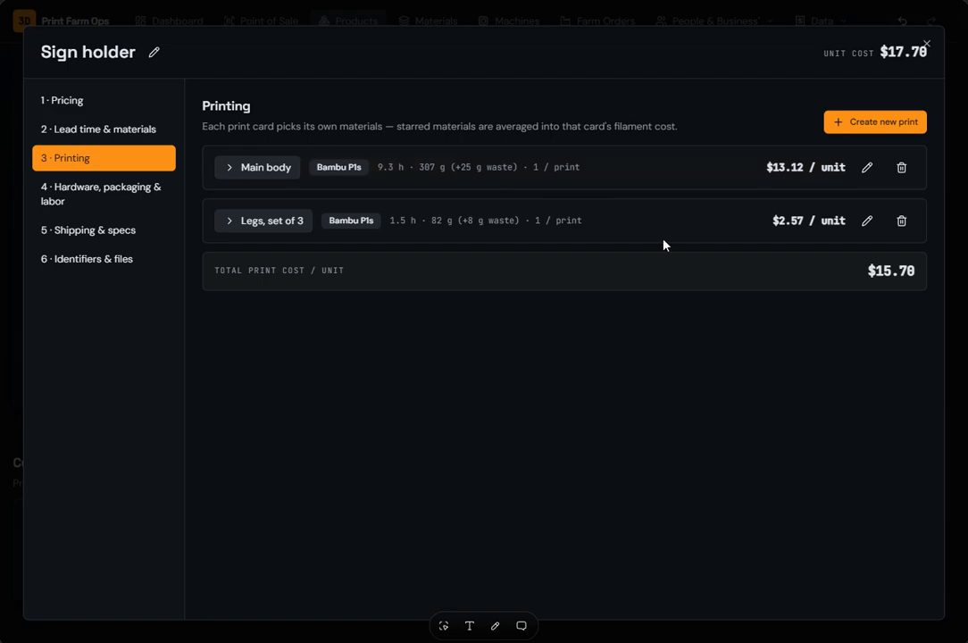
Step: Expand the Legs, set of 3 and Main body print cards and examine the Main body's print settings and materials
click(641, 228)
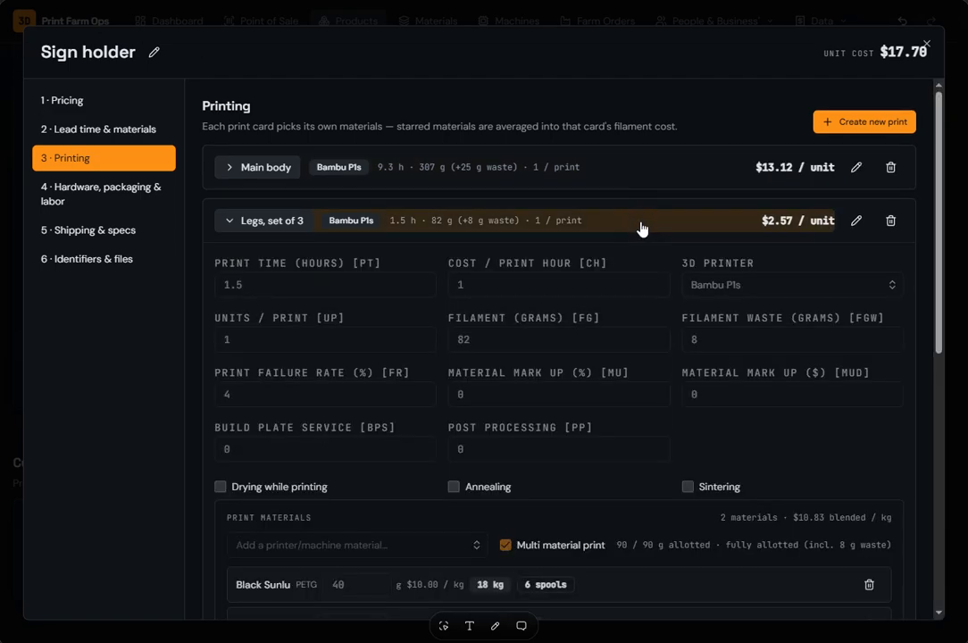
click(629, 170)
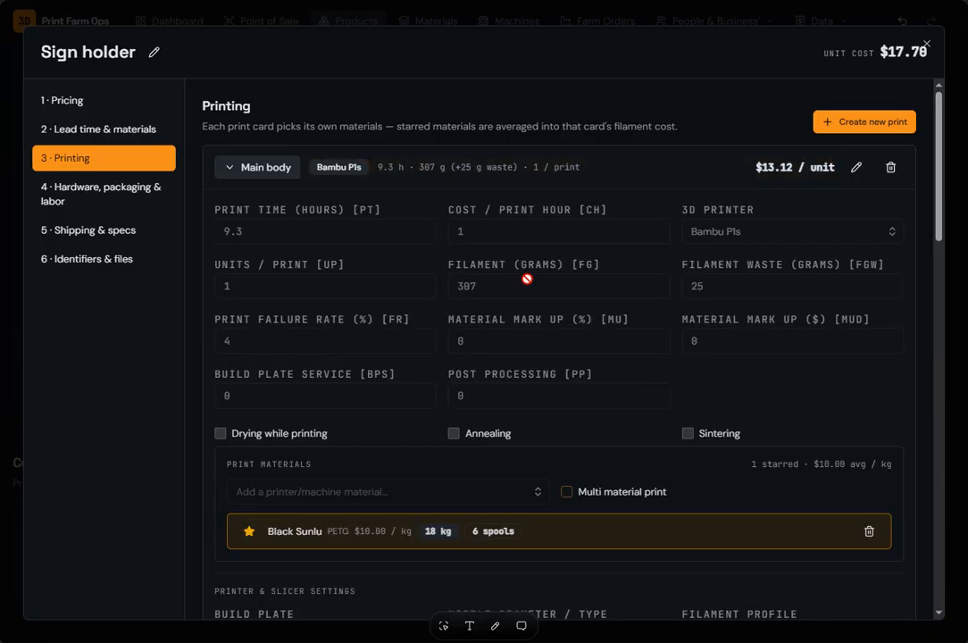
scroll(536, 339, down, 3)
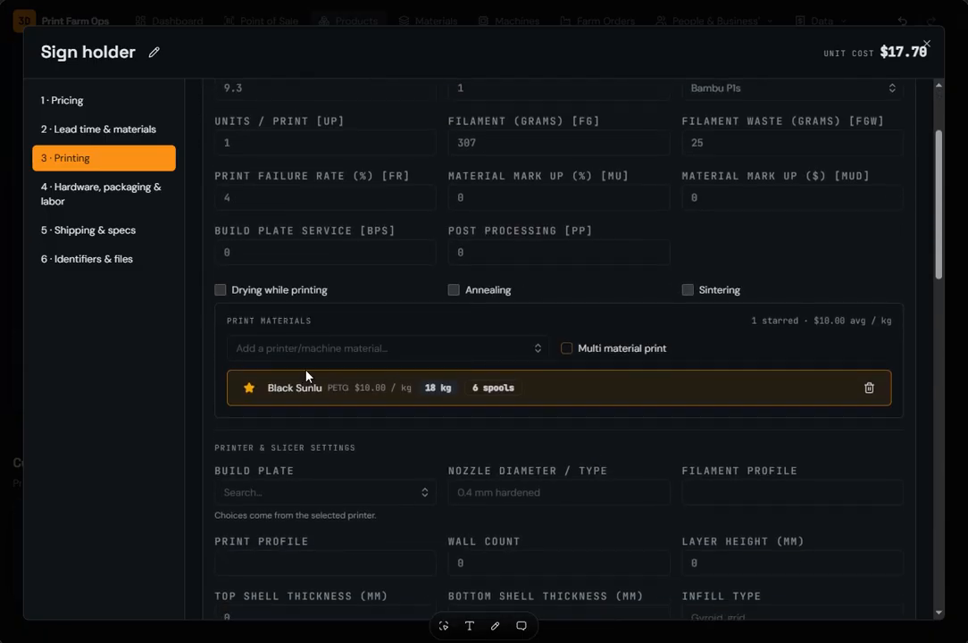
scroll(391, 372, up, 3)
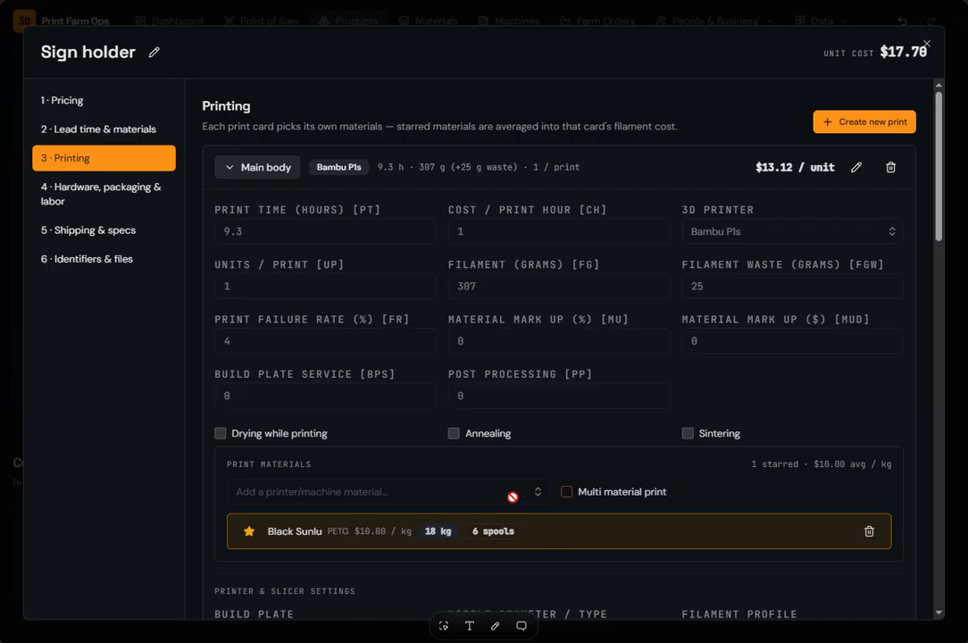
Step: Start editing the Main body print, try drying while printing with the Sunlu S4 1 printer feed drier, and turn drying off again
click(857, 170)
scroll(653, 330, down, 6)
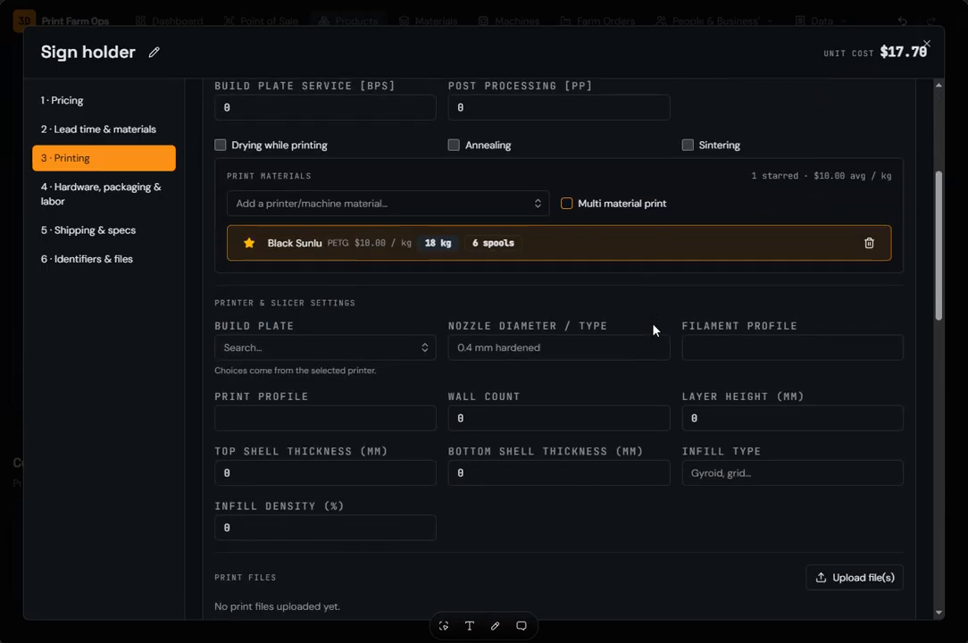
scroll(653, 330, up, 5)
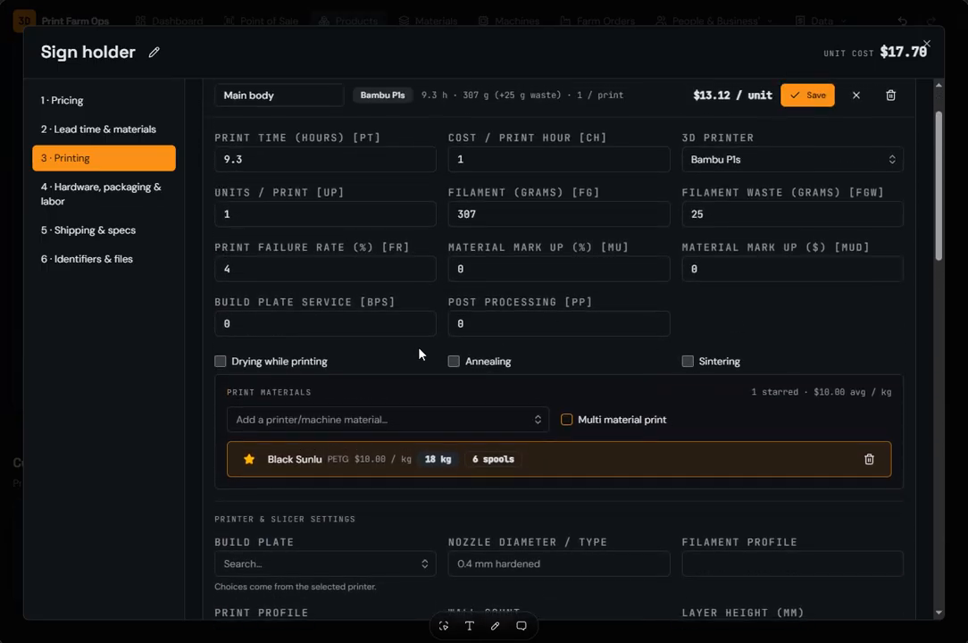
click(223, 362)
click(298, 425)
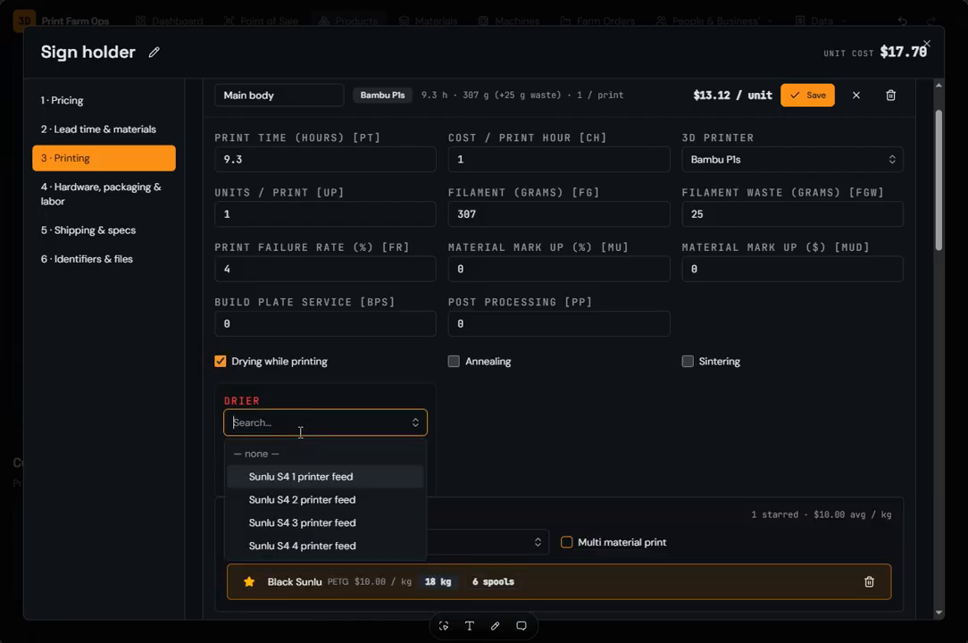
click(313, 478)
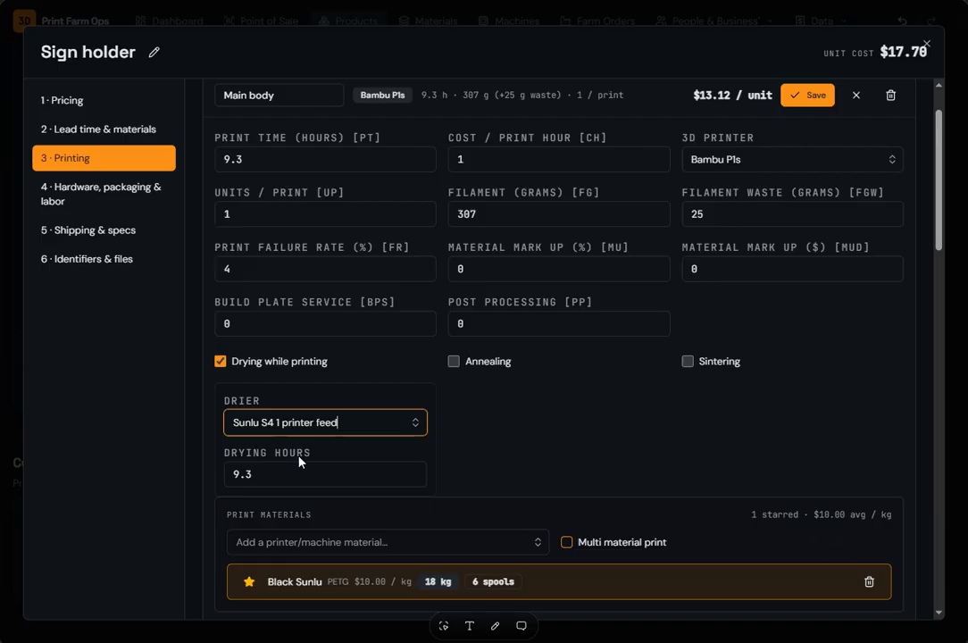
click(277, 472)
click(599, 457)
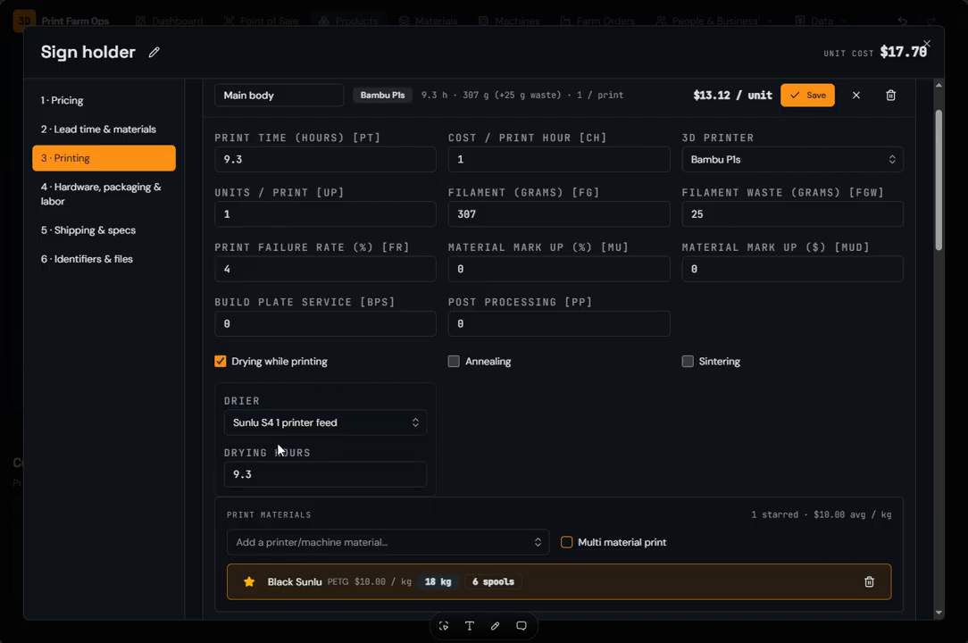
click(259, 362)
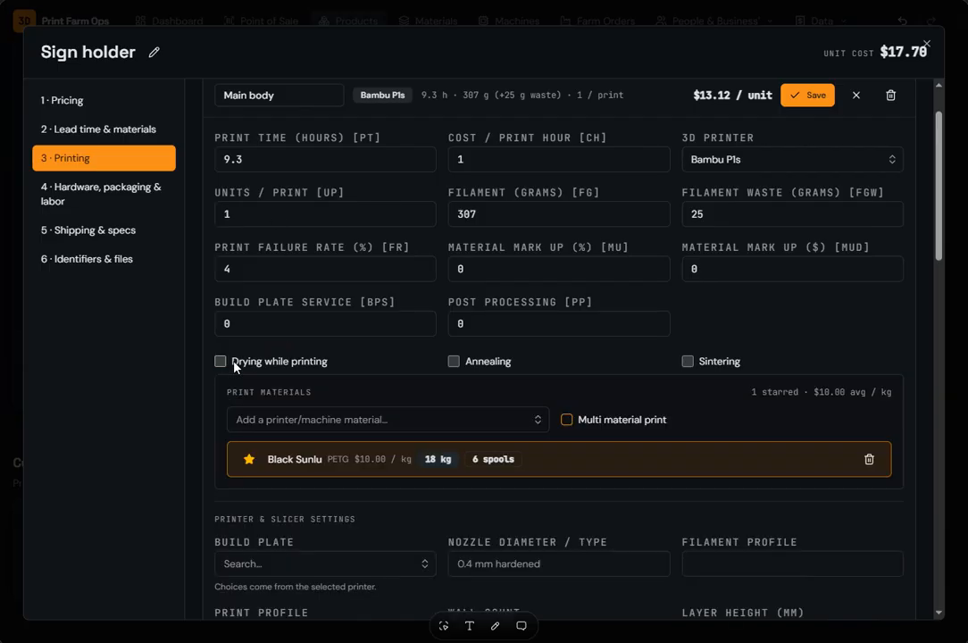
Step: Enable annealing for the Main body print to view its oven and batch fields, and disable it again
click(502, 364)
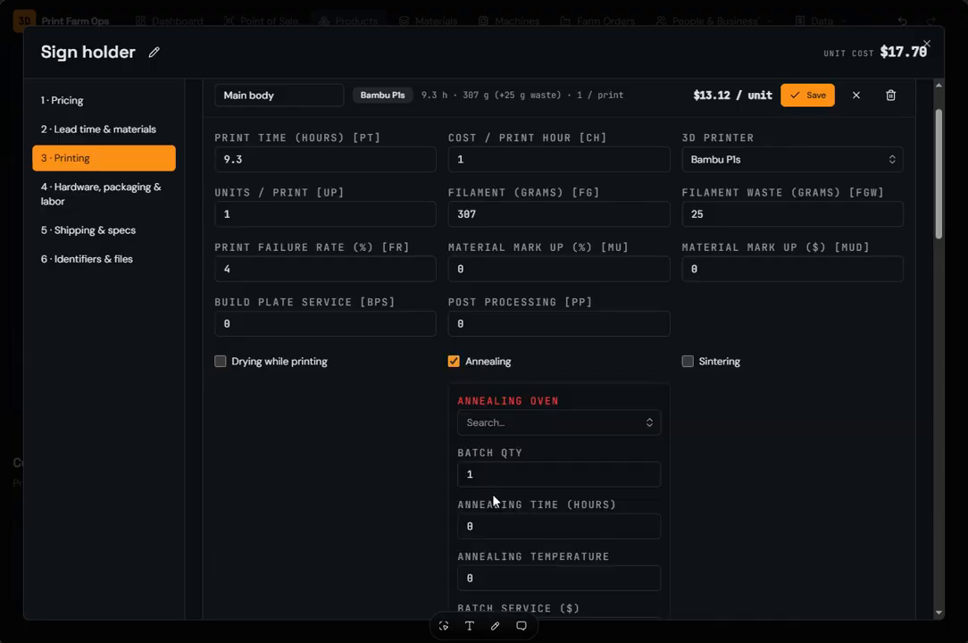
scroll(494, 495, down, 2)
scroll(493, 225, up, 2)
click(494, 365)
Step: Examine the Main body's build plate choices, printer and slicer settings, and print file path field
scroll(612, 402, down, 4)
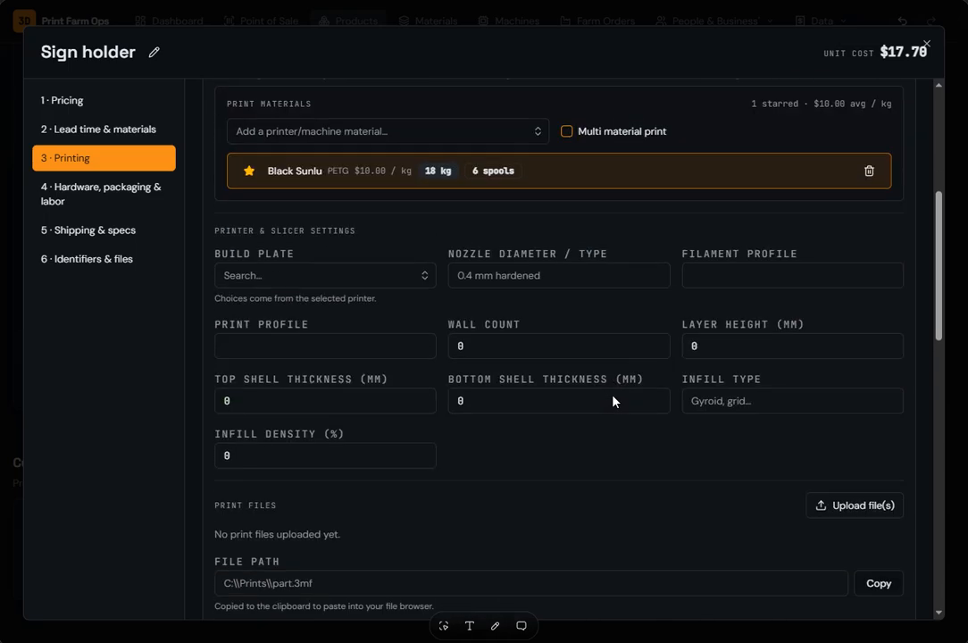
click(288, 275)
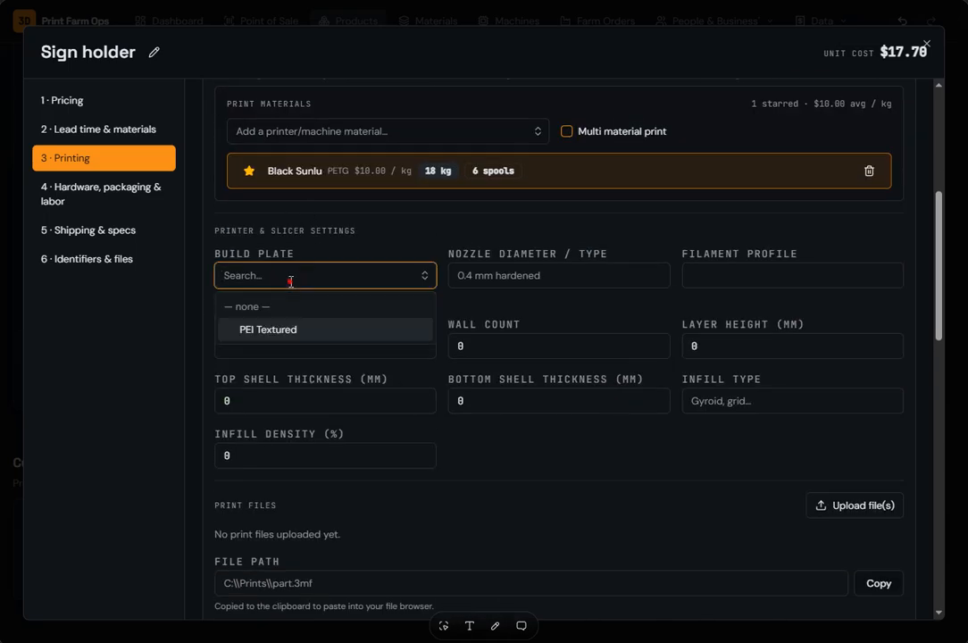
click(281, 309)
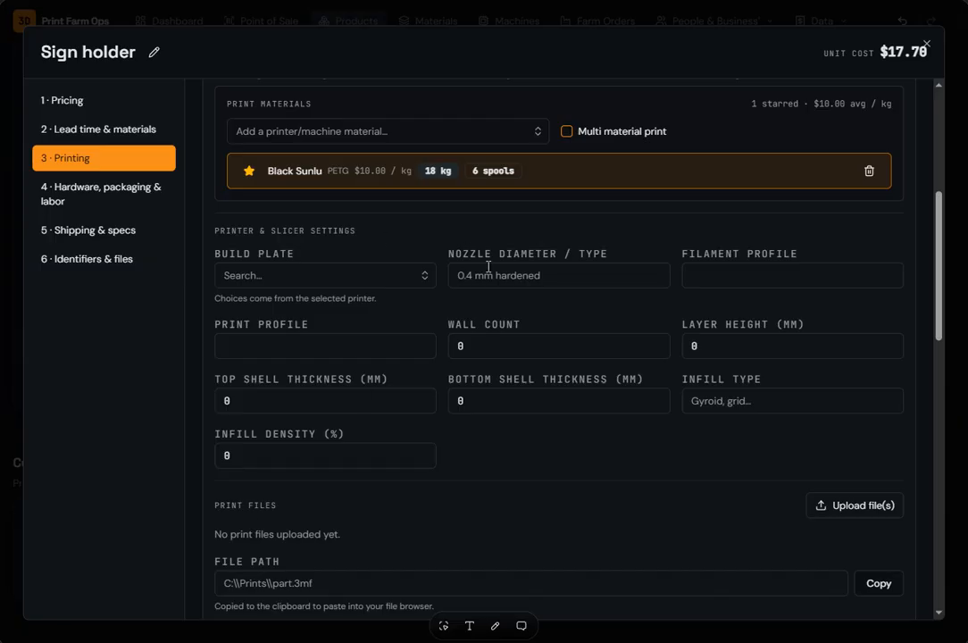
scroll(572, 447, down, 3)
scroll(573, 447, down, 2)
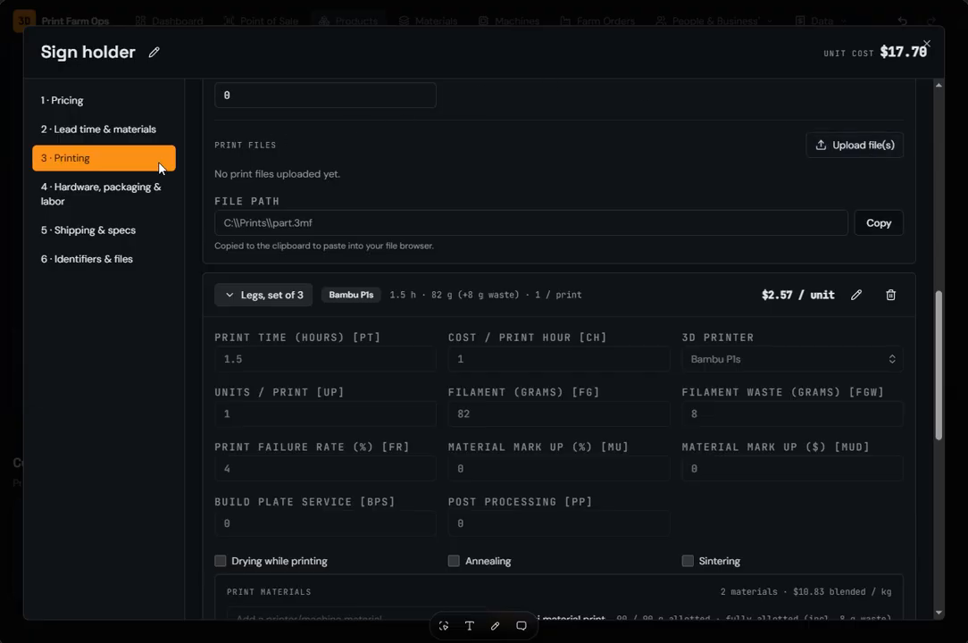
click(354, 225)
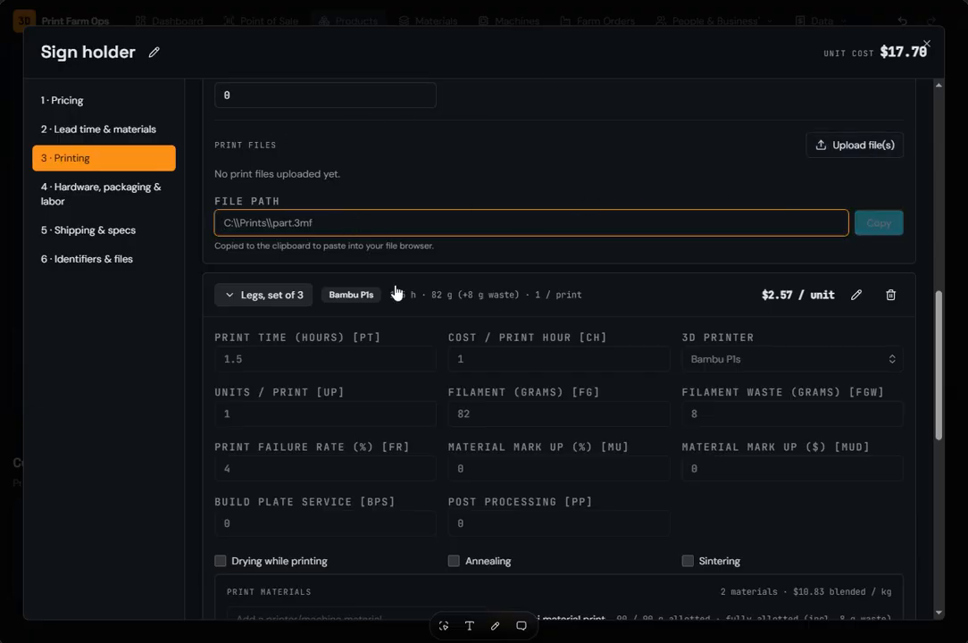
click(875, 227)
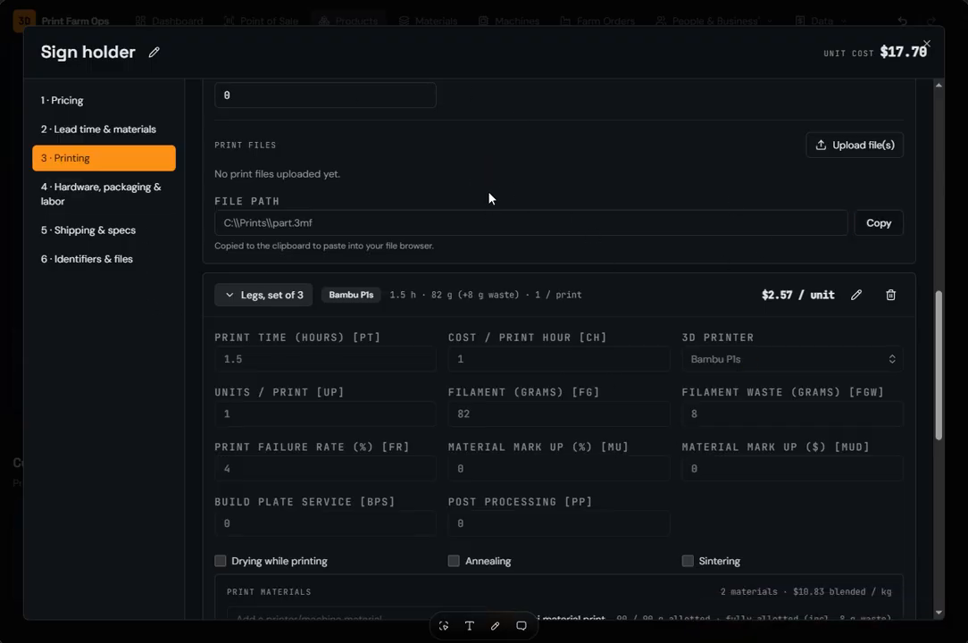
Step: Look over the print cards below, cancel editing the Main body print, and collapse its card
scroll(458, 250, down, 2)
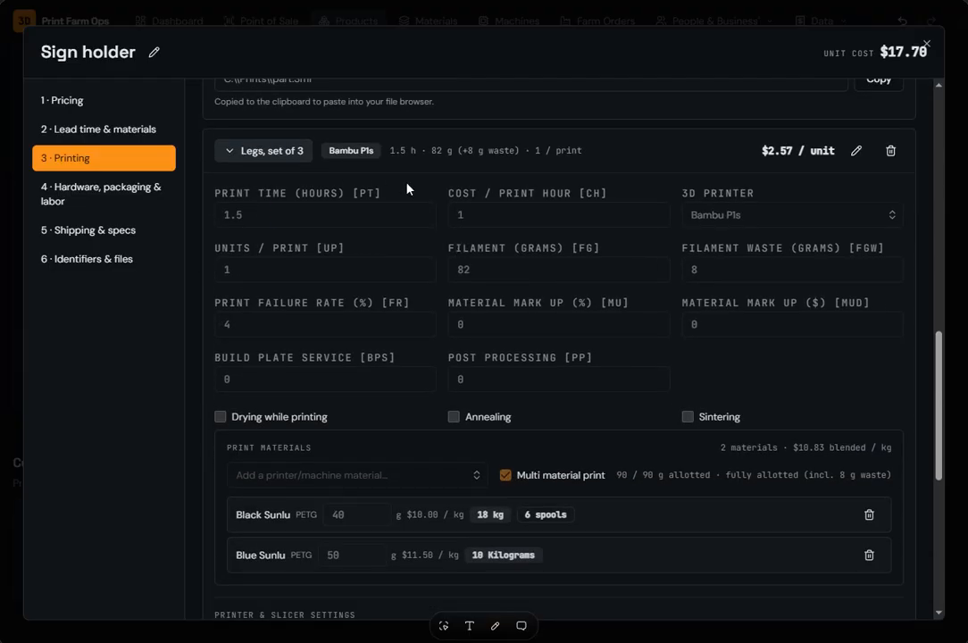
scroll(392, 313, down, 3)
scroll(402, 403, up, 15)
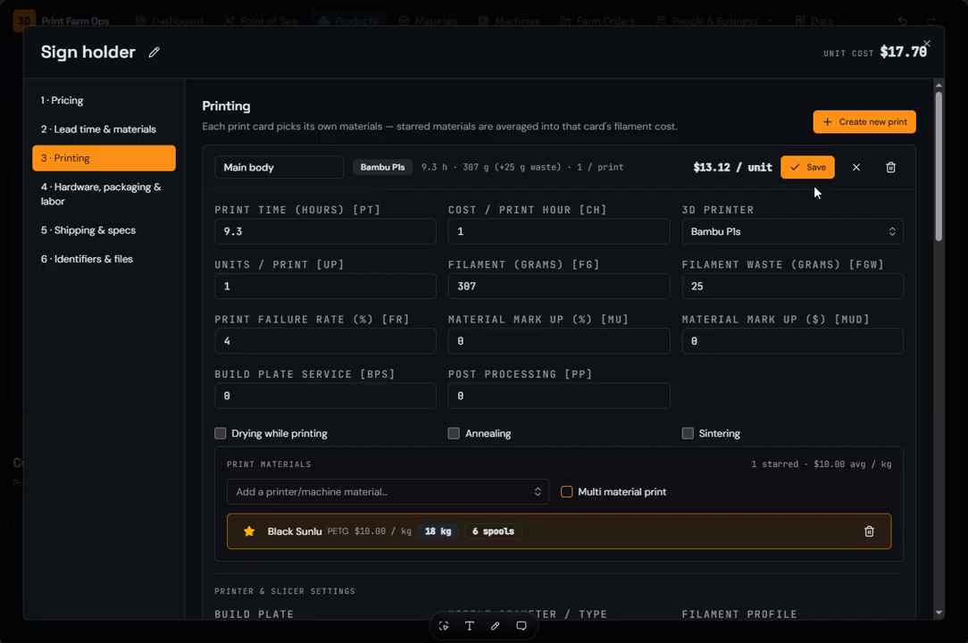
click(856, 170)
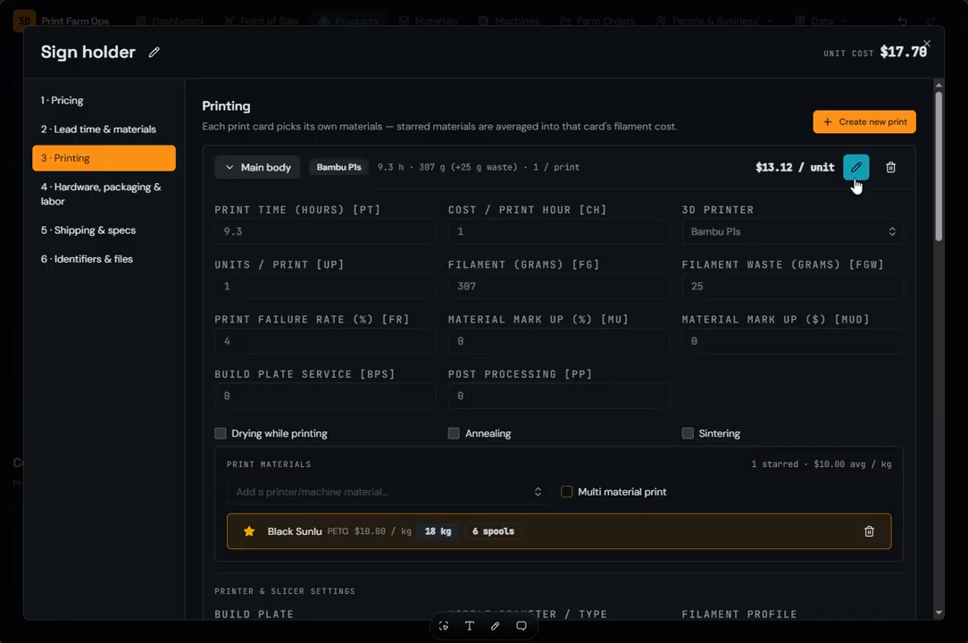
click(284, 182)
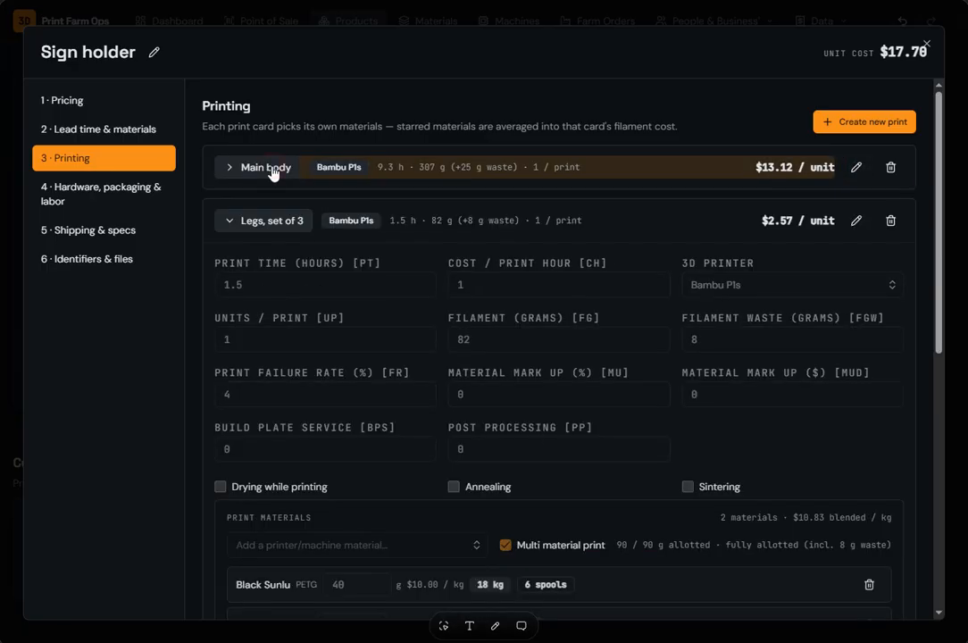
Step: Examine the Legs, set of 3 print card through its slicer settings and print files, and collapse it
click(249, 223)
click(248, 224)
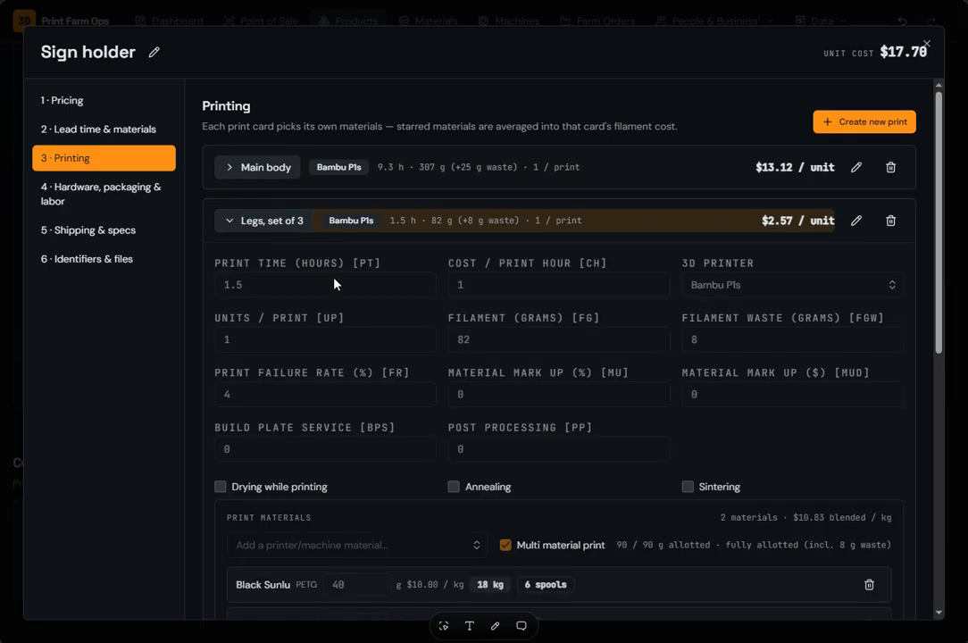
scroll(383, 340, down, 6)
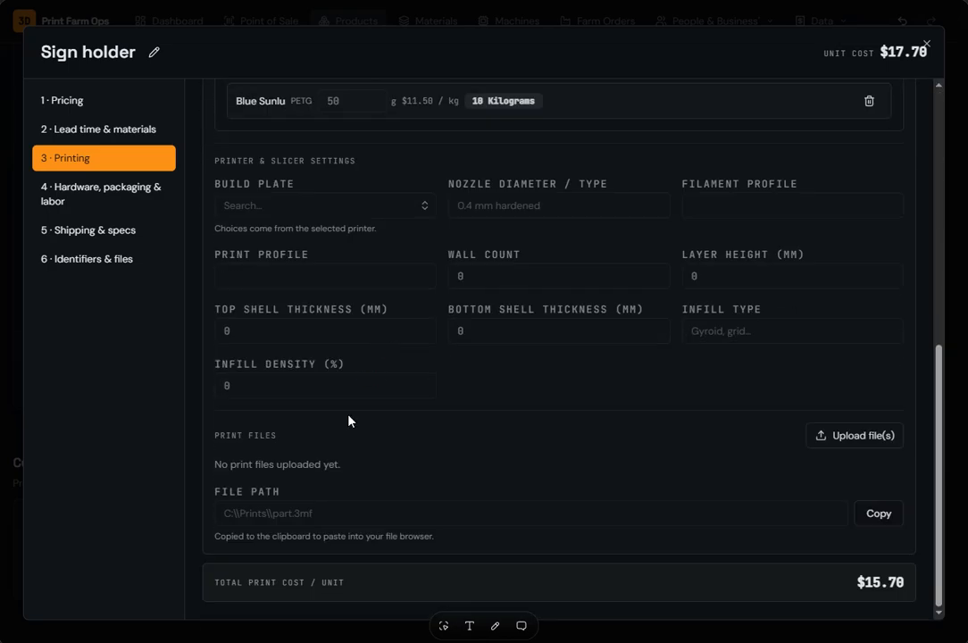
scroll(367, 378, up, 7)
click(244, 198)
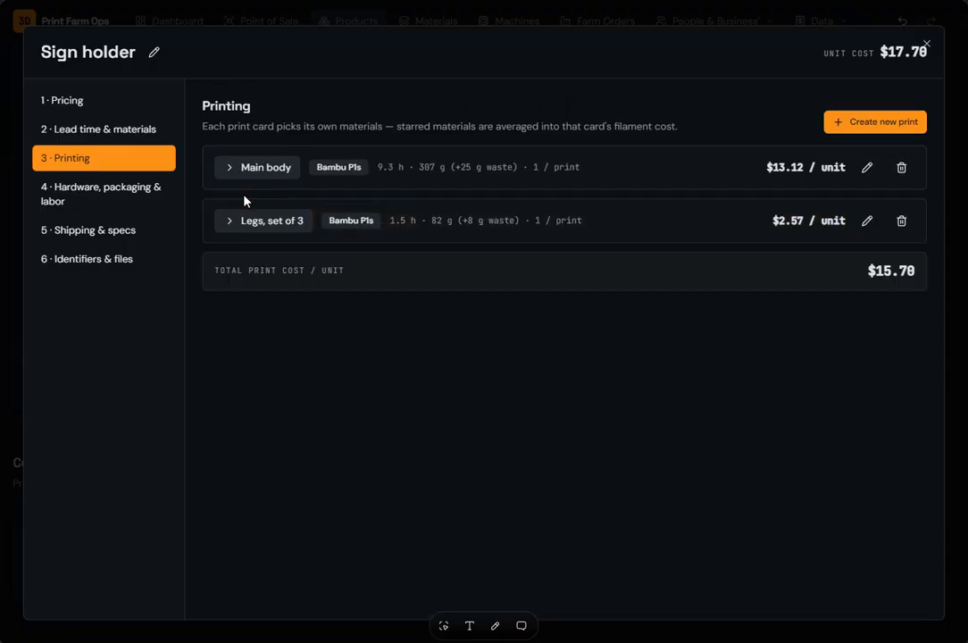
Step: View the sign holder's Lead time & materials estimate and its Hardware, packaging & labor section
click(85, 132)
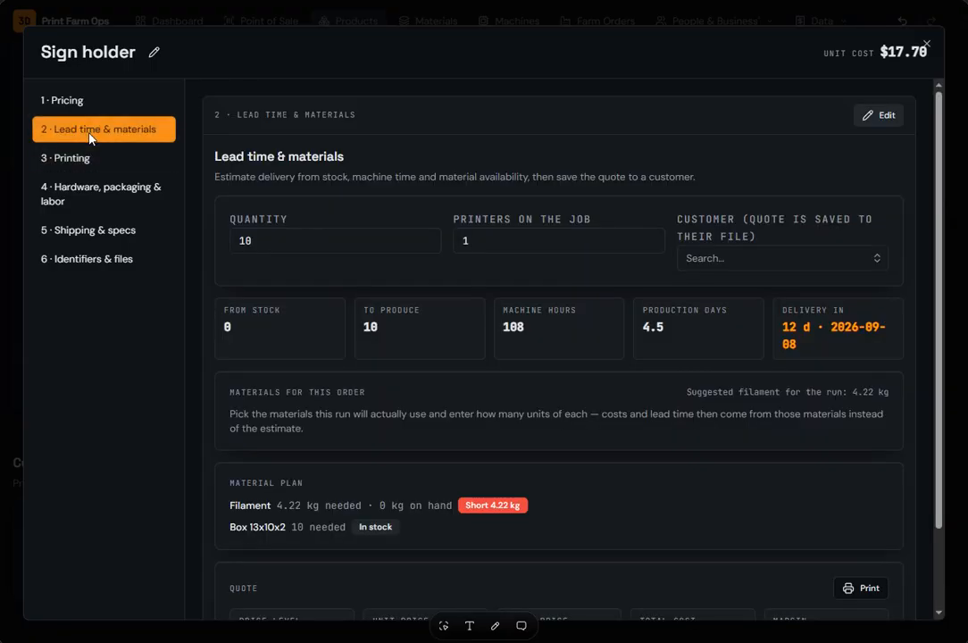
click(81, 191)
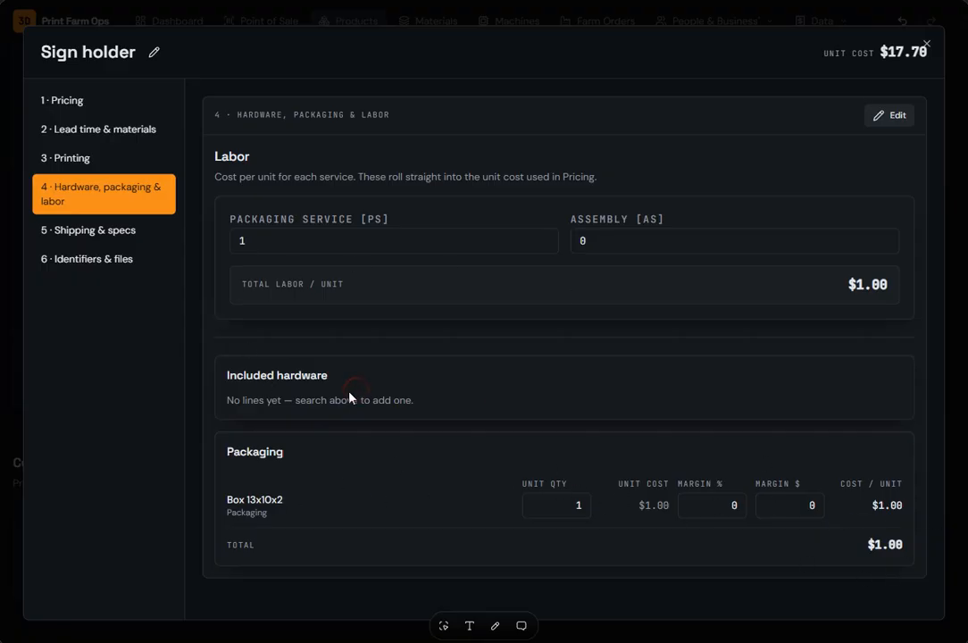
Step: Add the 5/16 - 2 bolt (80g) to the sign holder's included hardware with a unit quantity of 3
click(890, 118)
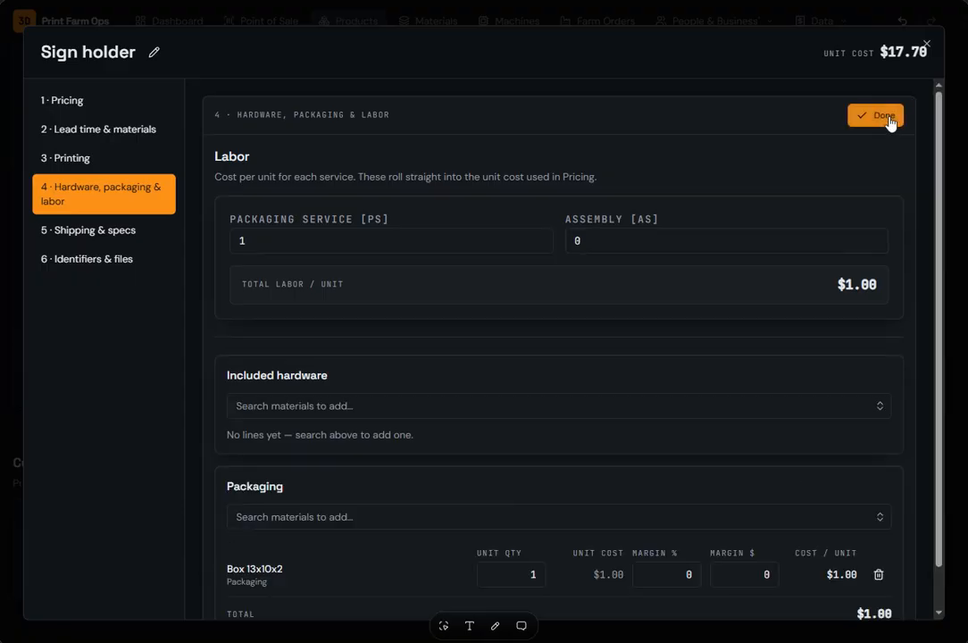
scroll(340, 429, down, 1)
click(379, 360)
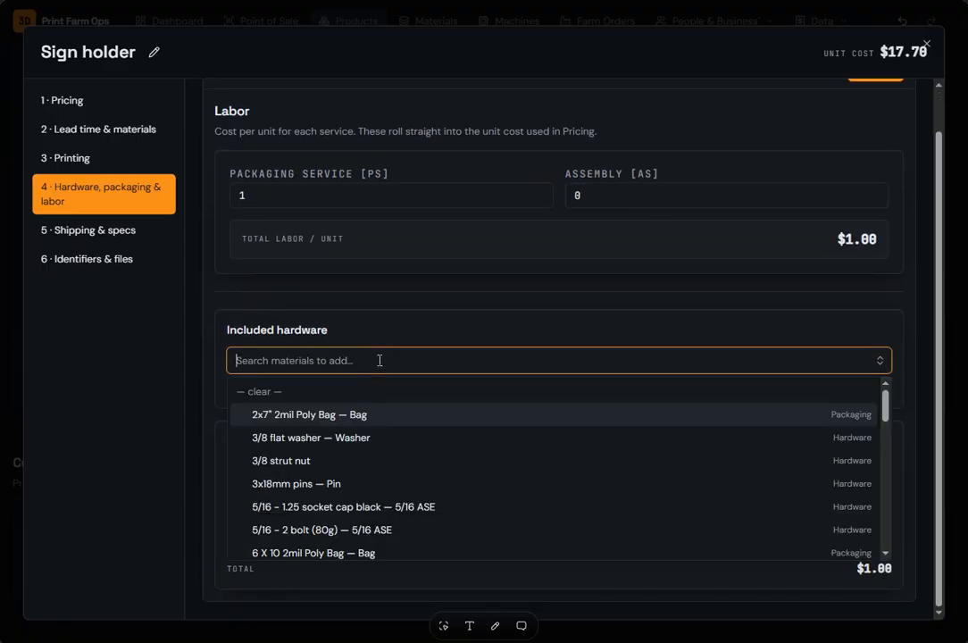
text(bolt)
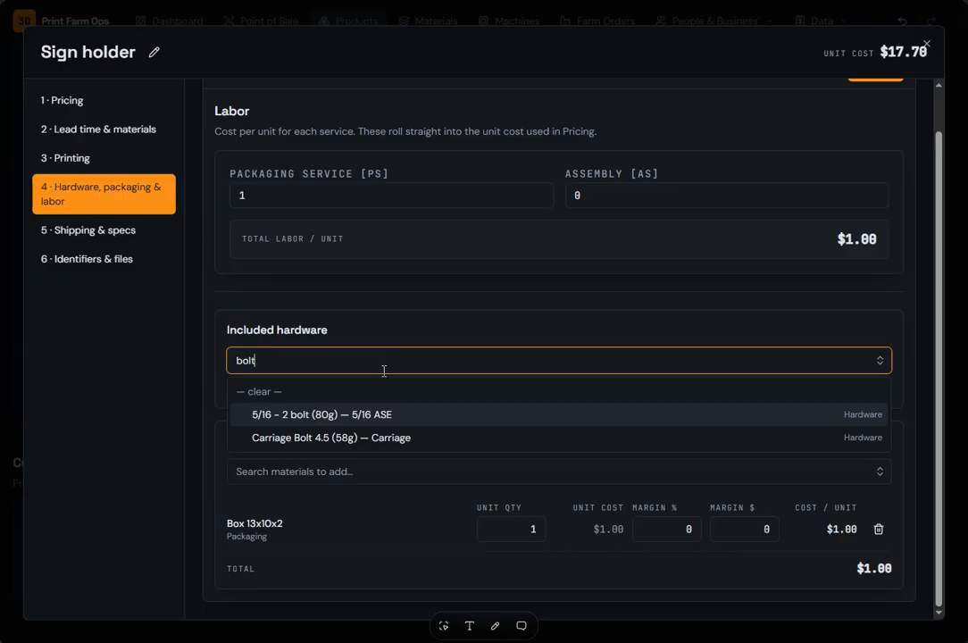
click(410, 415)
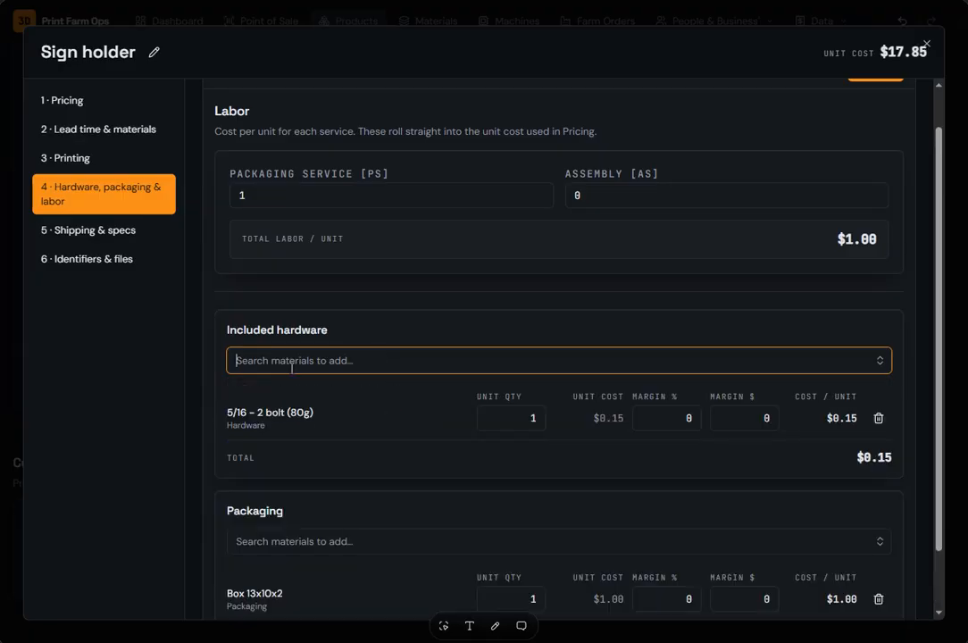
click(534, 418)
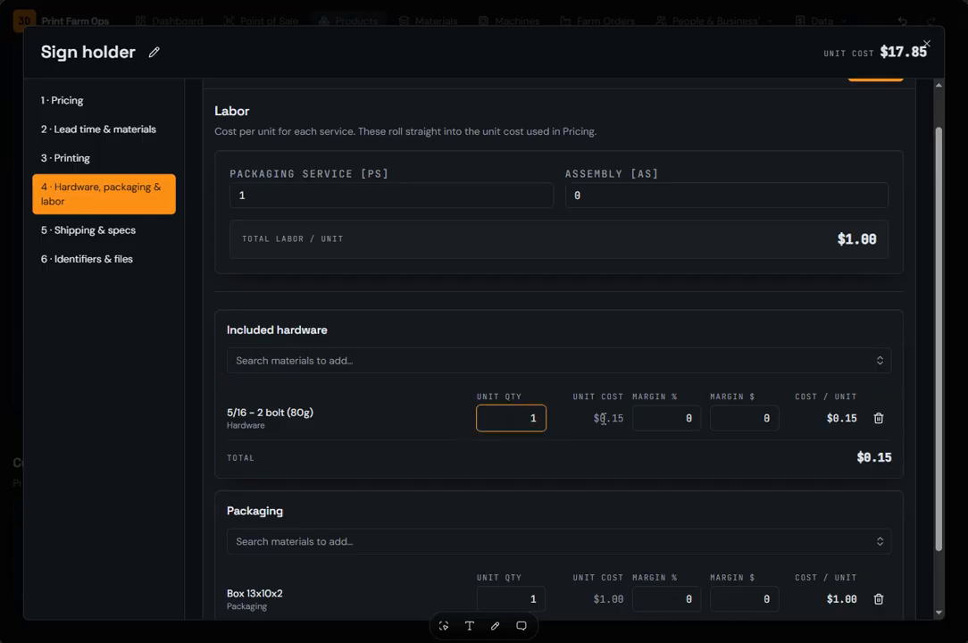
text(3)
click(597, 459)
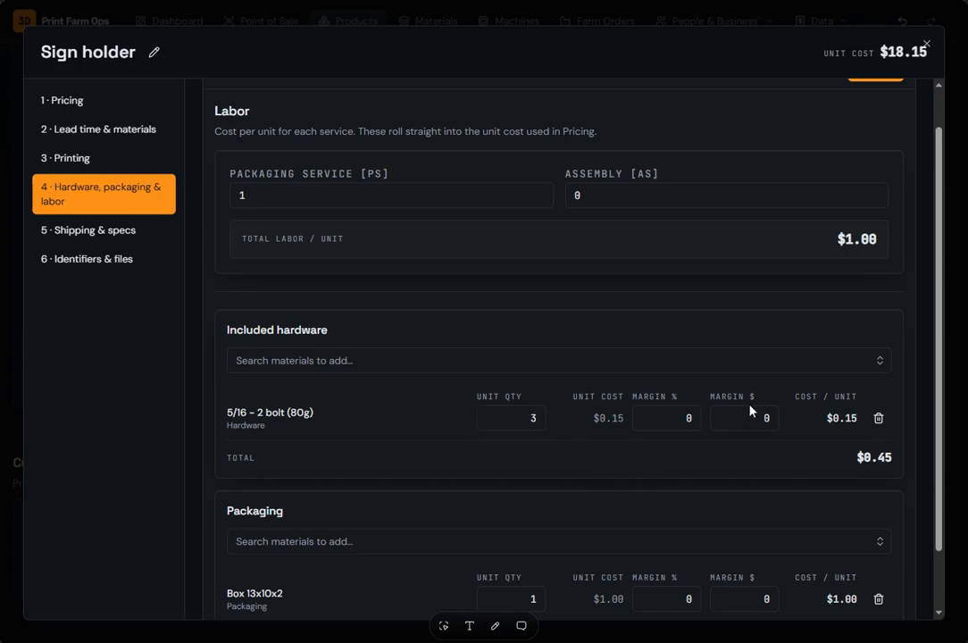
Step: Try margins of 100% and 50% on the 5/16 - 2 bolt (80g) in the included hardware
click(693, 418)
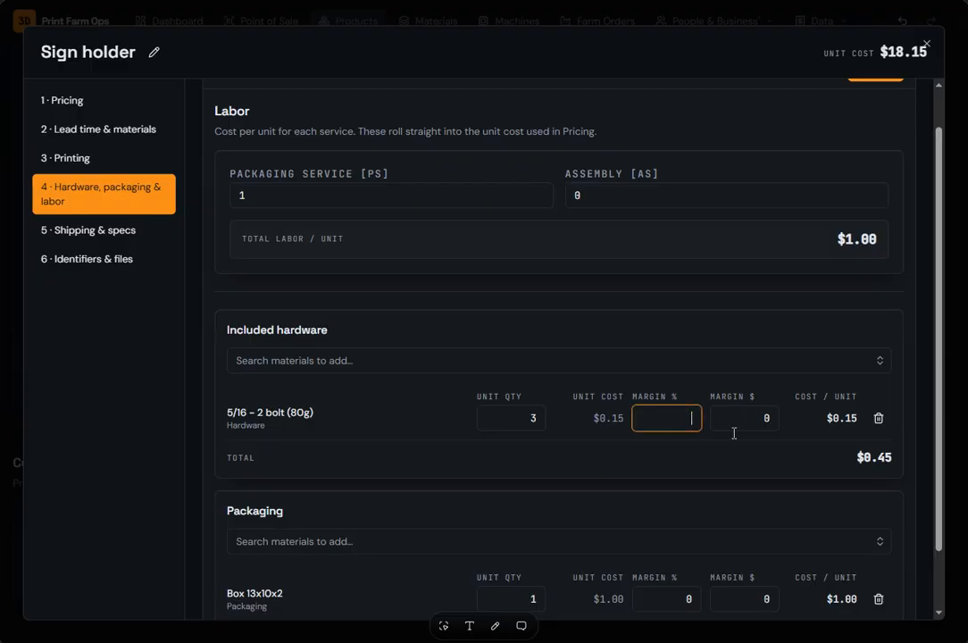
text(100)
click(668, 482)
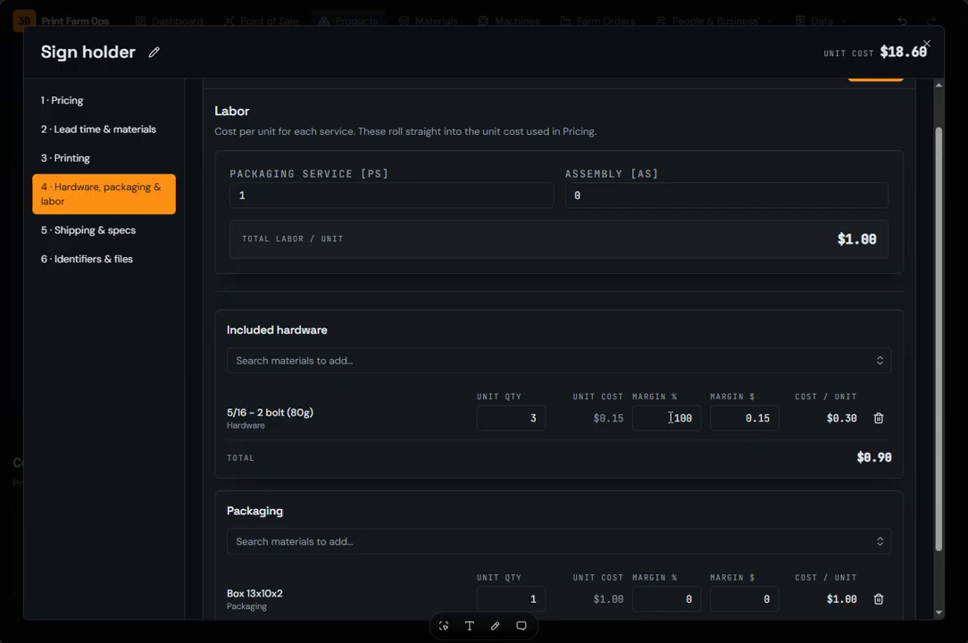
click(641, 418)
text(50)
key(Return)
Step: Set the dollar margin of the 5/16 - 2 bolt (80g) to 0.20
click(767, 417)
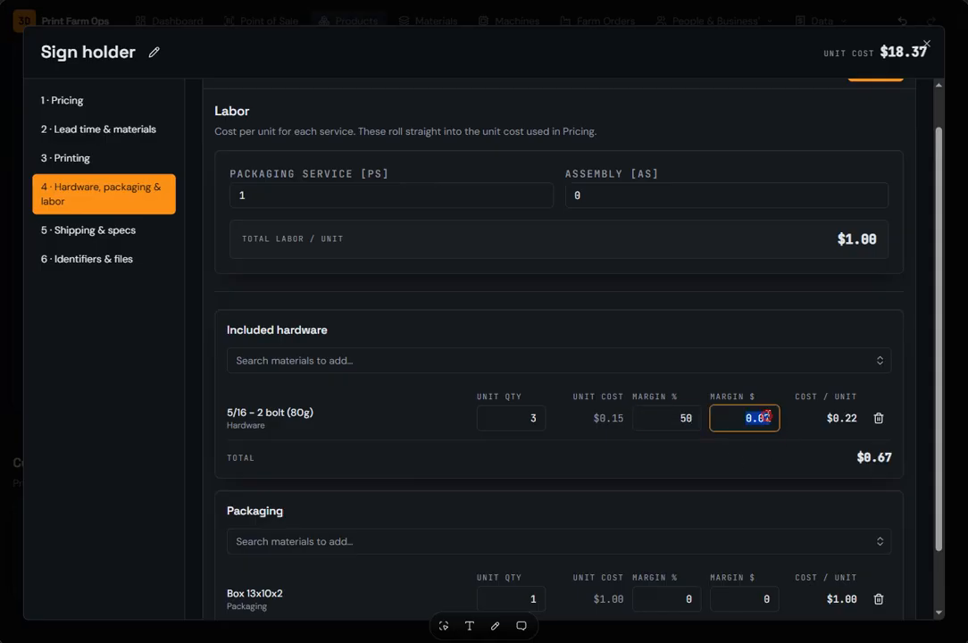
text(20)
key(BackSpace)
text(0)
click(756, 457)
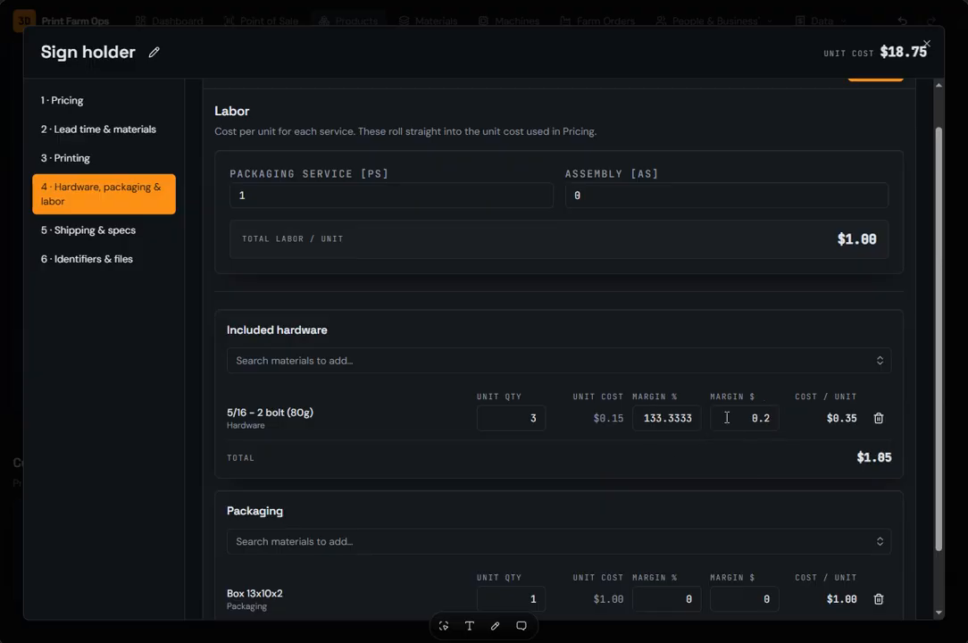
click(684, 416)
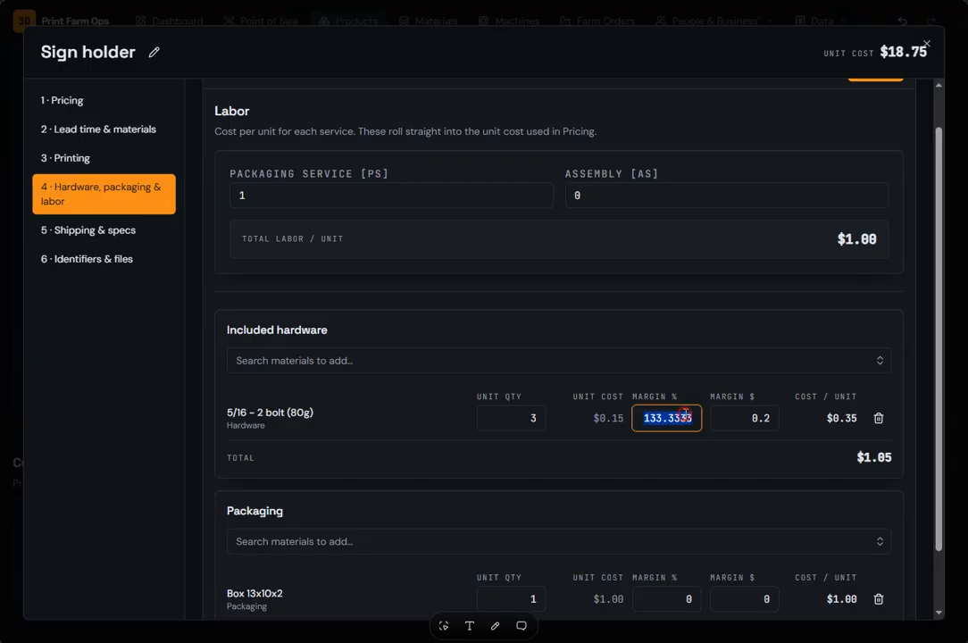
click(791, 397)
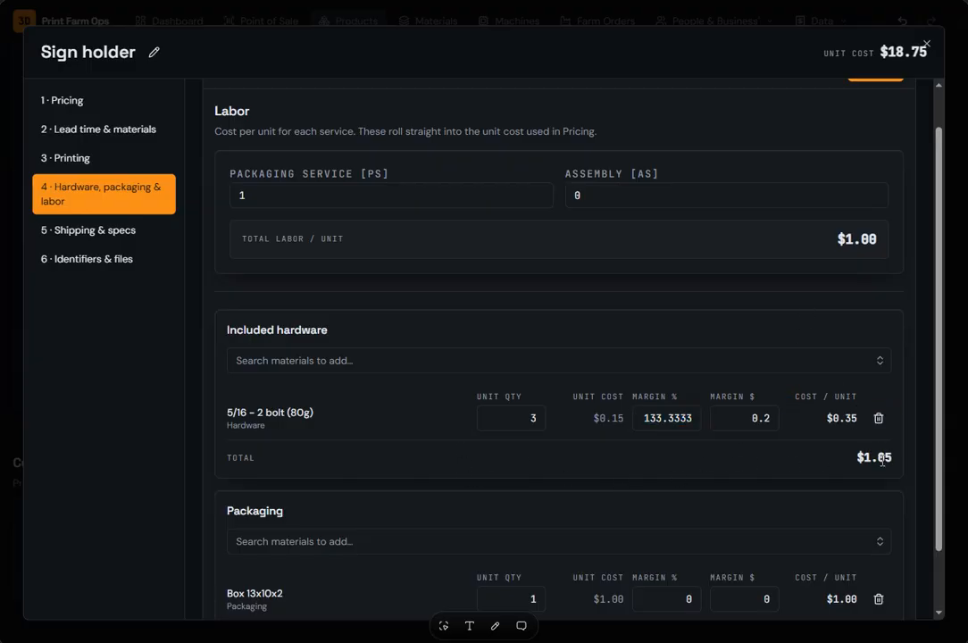
Step: Add the 3/8 flat washer to the sign holder's included hardware and look over the packaging costs
click(360, 360)
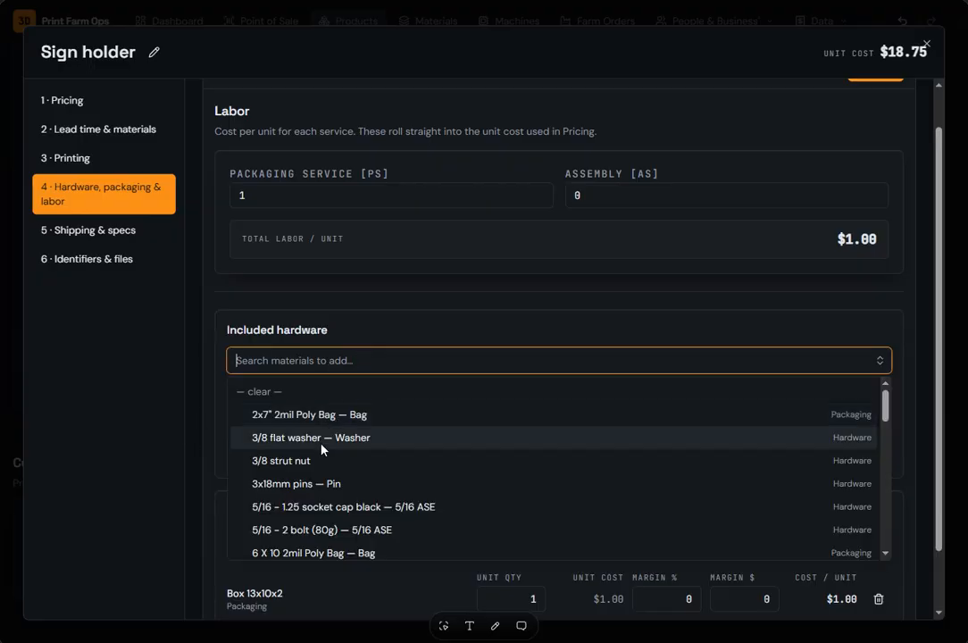
click(323, 440)
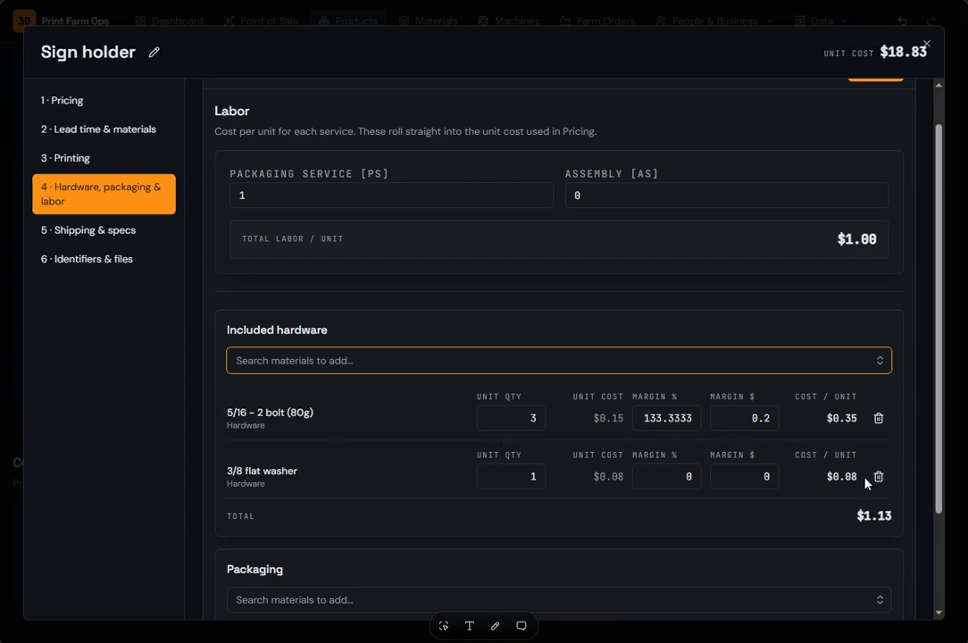
click(877, 524)
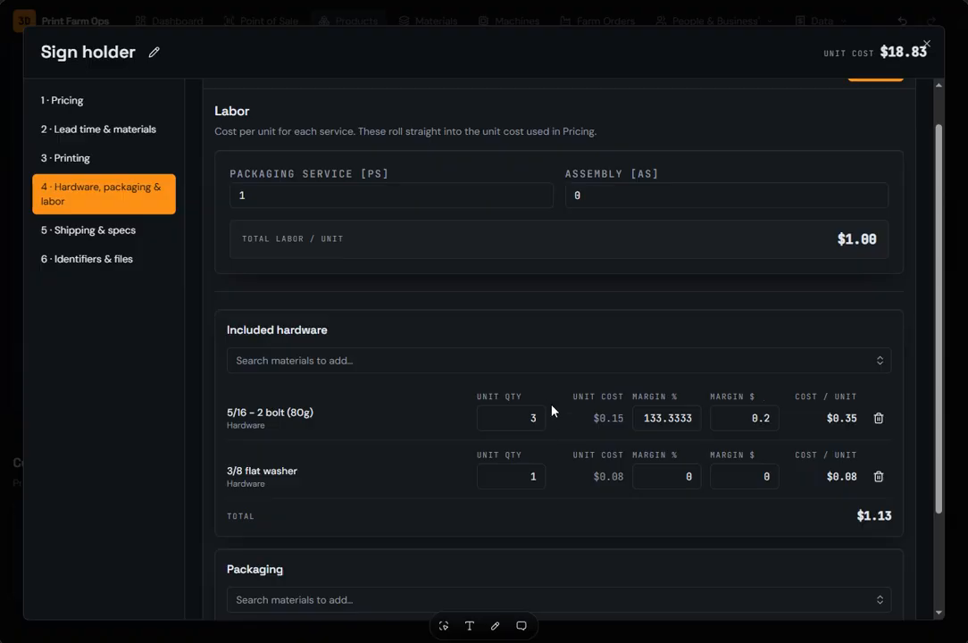
scroll(367, 504, down, 3)
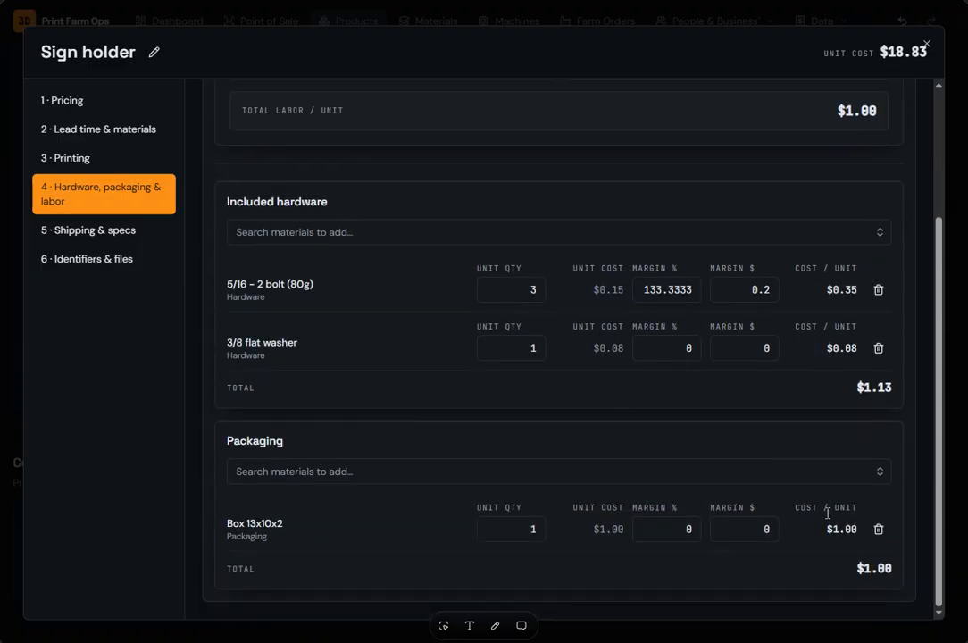
click(155, 212)
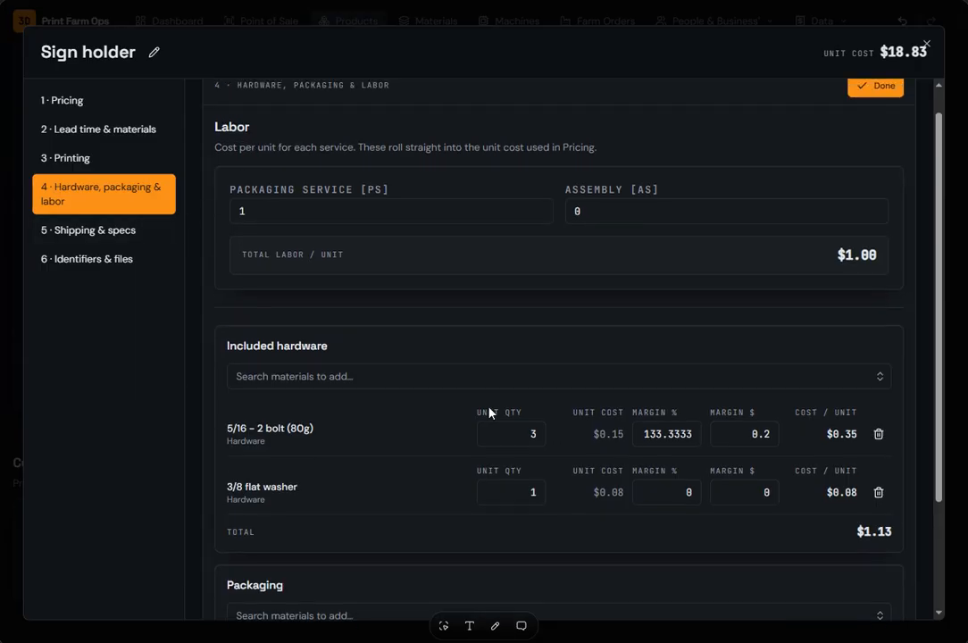
double_click(300, 429)
Step: View the sign holder's Shipping & specs and its Identifiers & files, including the editing options for identifiers and files
click(122, 230)
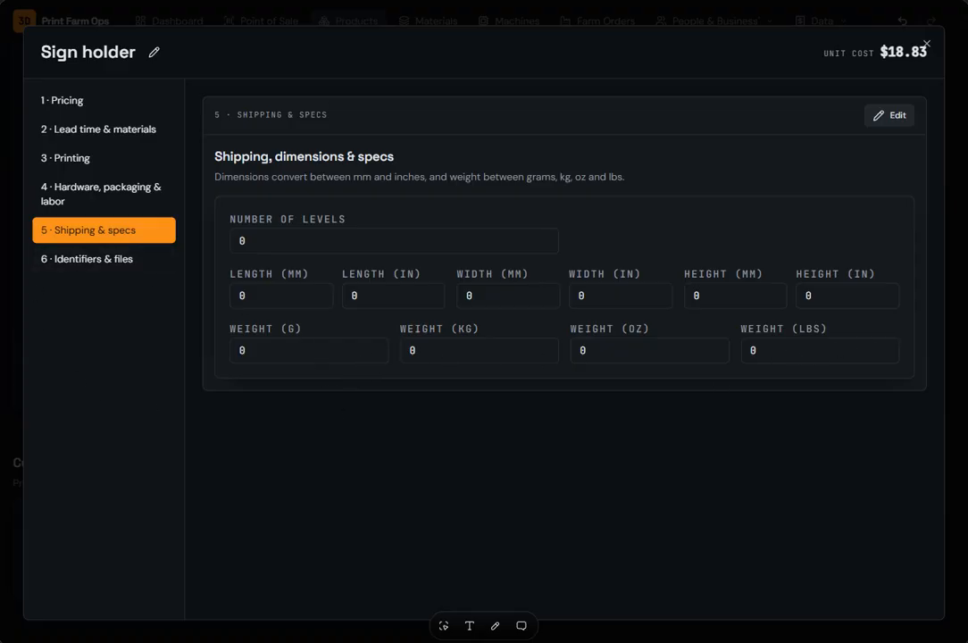
click(87, 261)
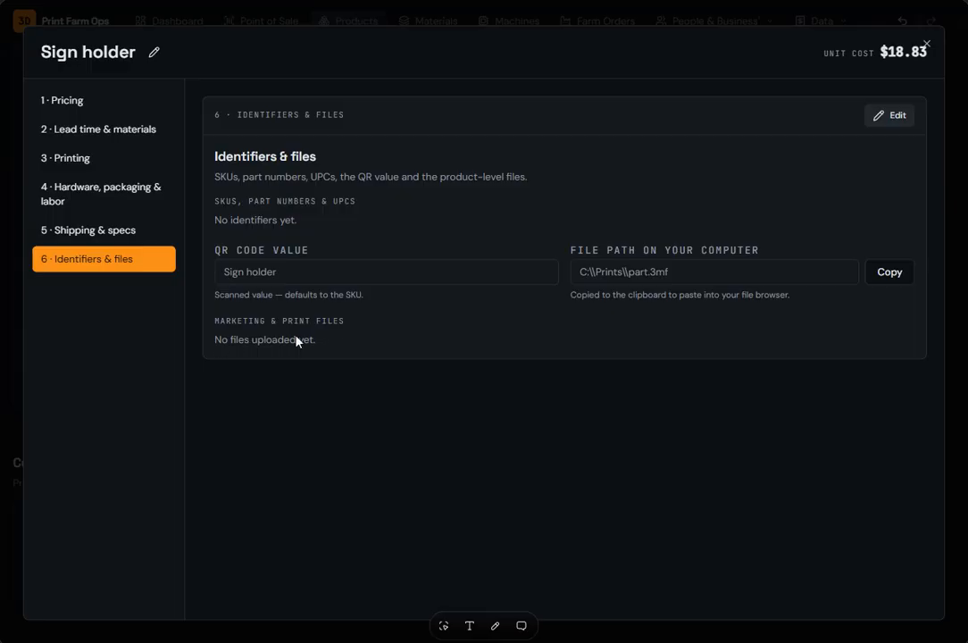
click(902, 119)
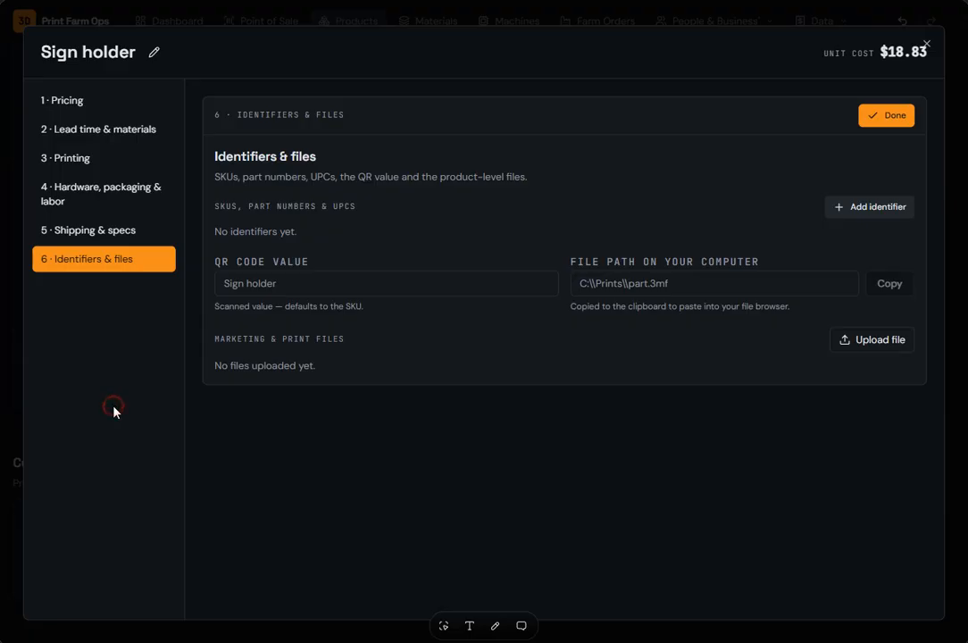
click(889, 117)
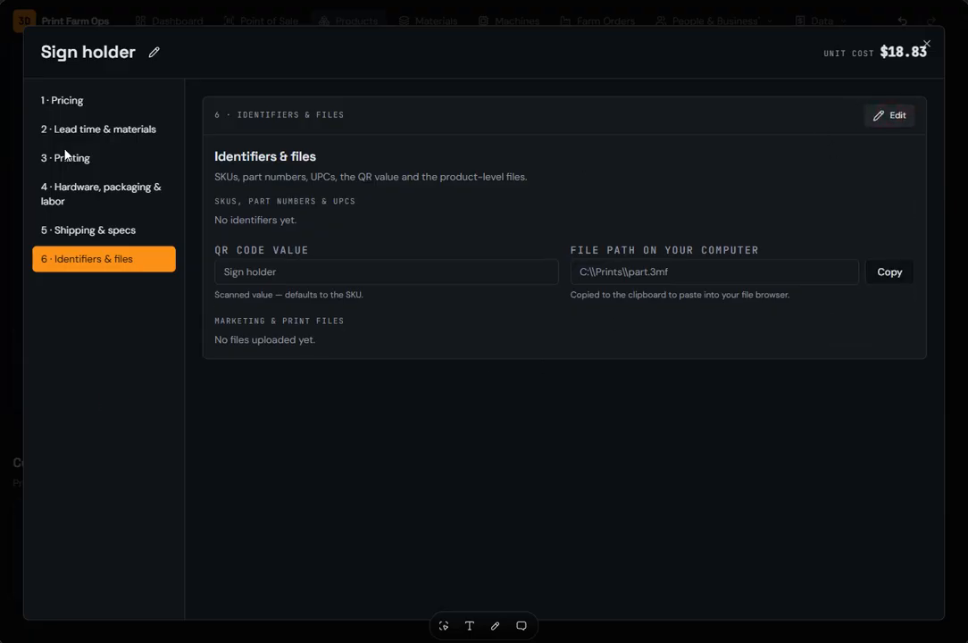
Step: Check the sign holder's unit cost and profit in its Pricing section, and close the product
click(93, 102)
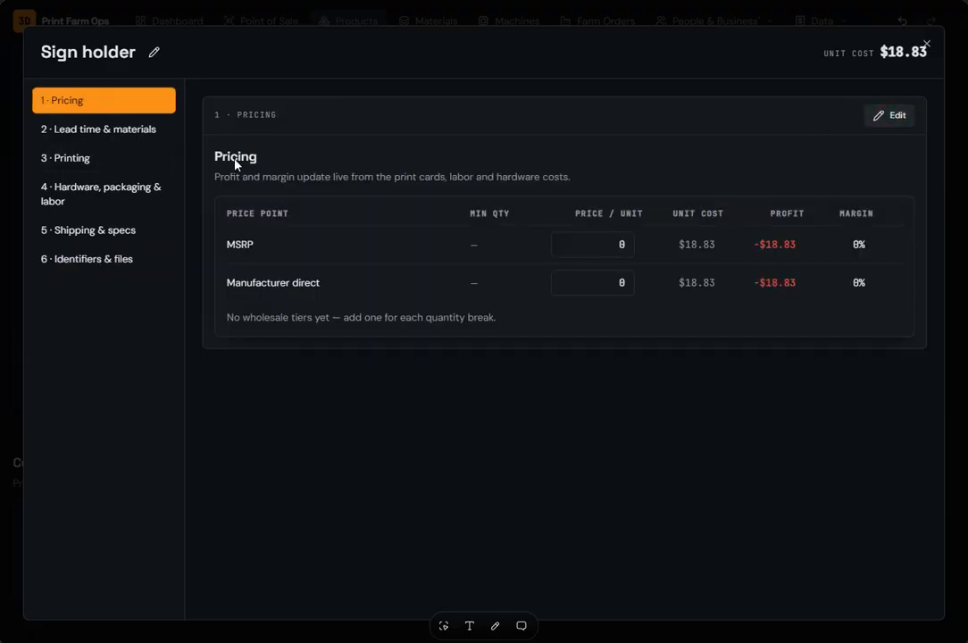
double_click(776, 247)
click(751, 327)
click(929, 45)
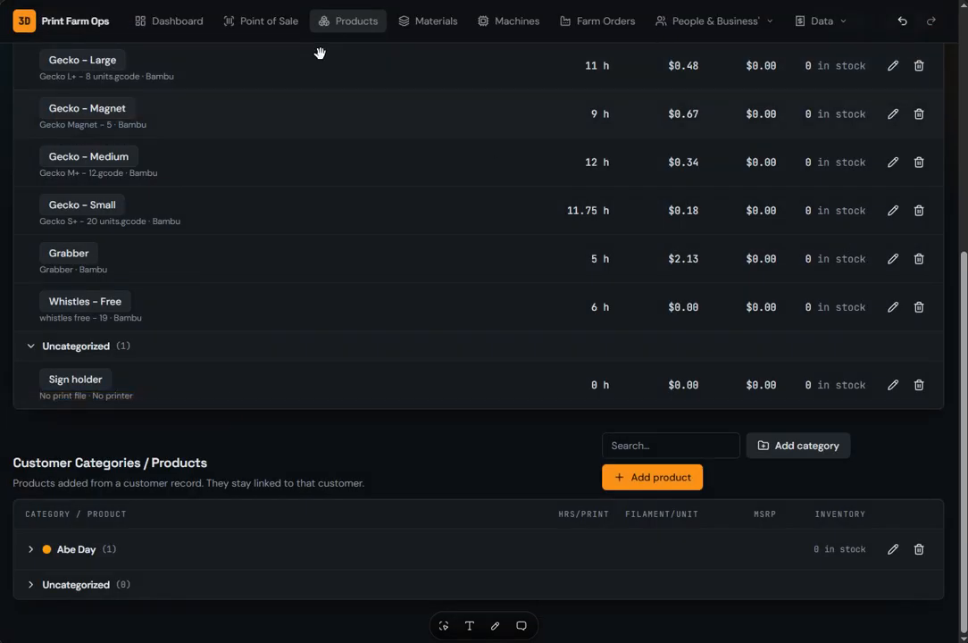
Step: Open the Suppliers page and look through the linked and unlinked materials under Amazon
click(700, 29)
click(699, 28)
click(709, 20)
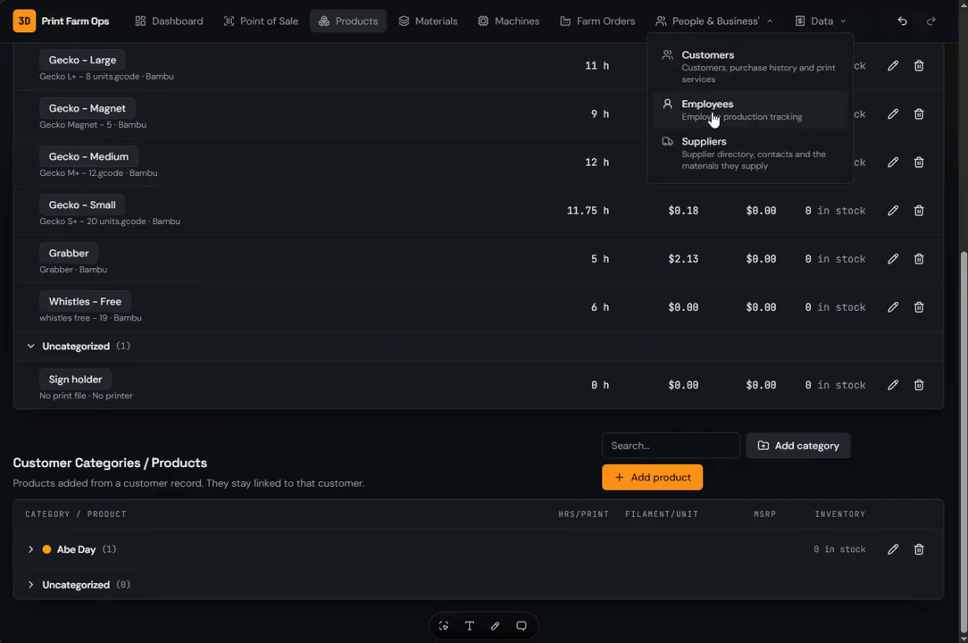
click(722, 154)
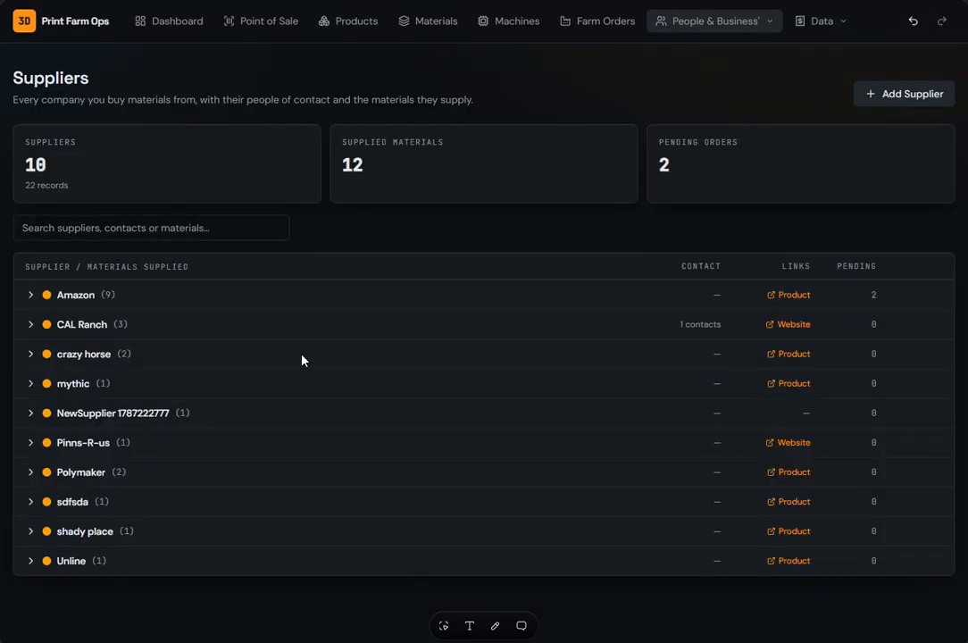
click(30, 295)
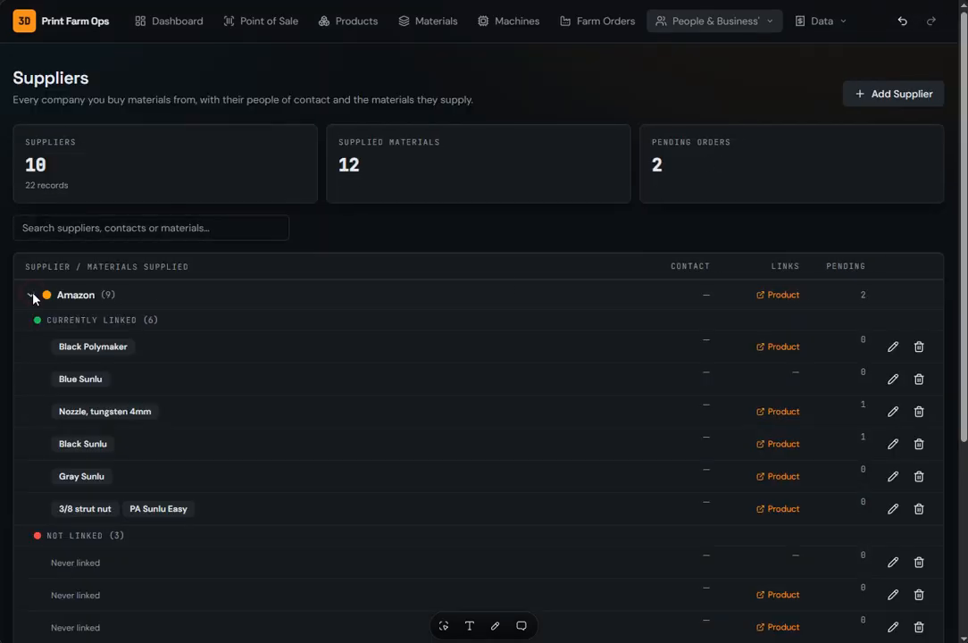
scroll(152, 326, down, 4)
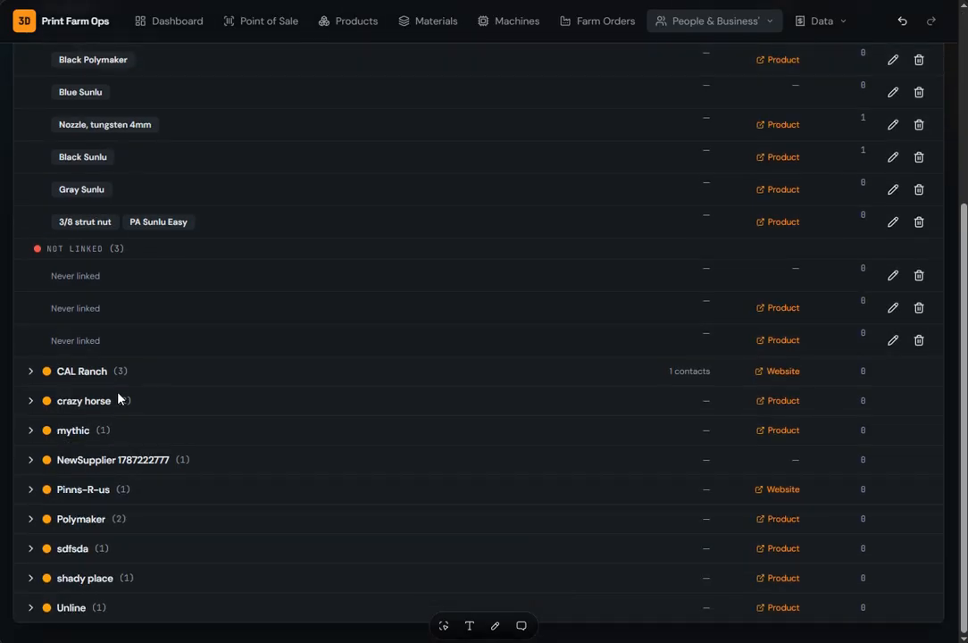
Step: Examine the materials supplied by CAL Ranch, compare them with Amazon's entries, and collapse both suppliers
click(34, 372)
scroll(148, 415, down, 2)
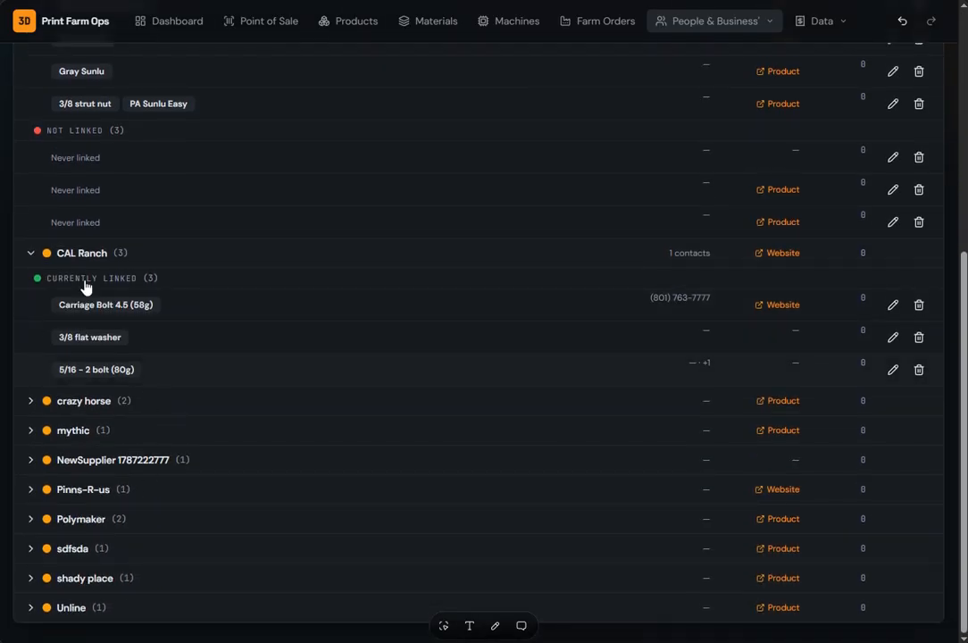
scroll(313, 518, up, 5)
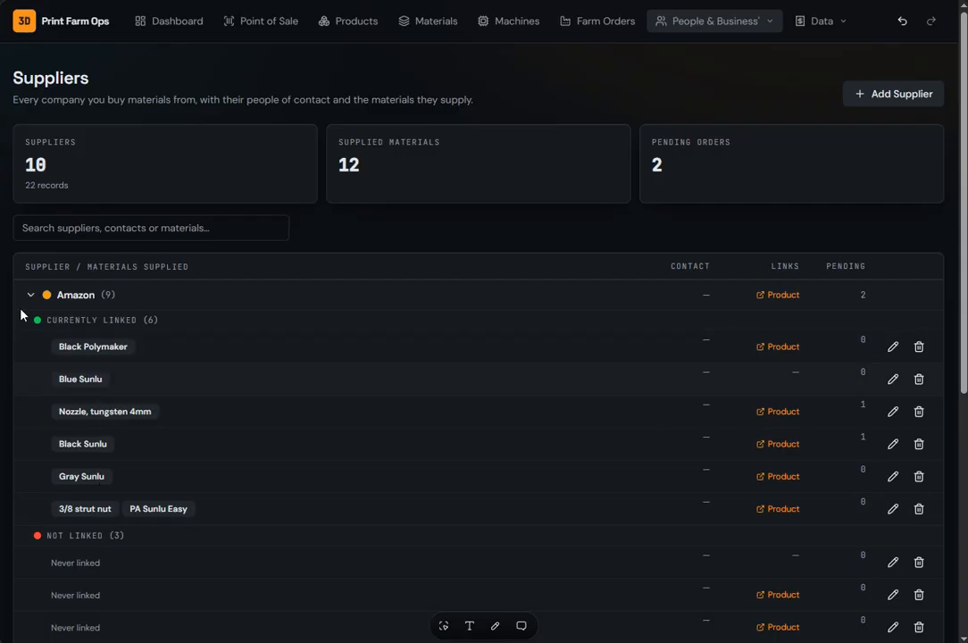
scroll(147, 376, down, 3)
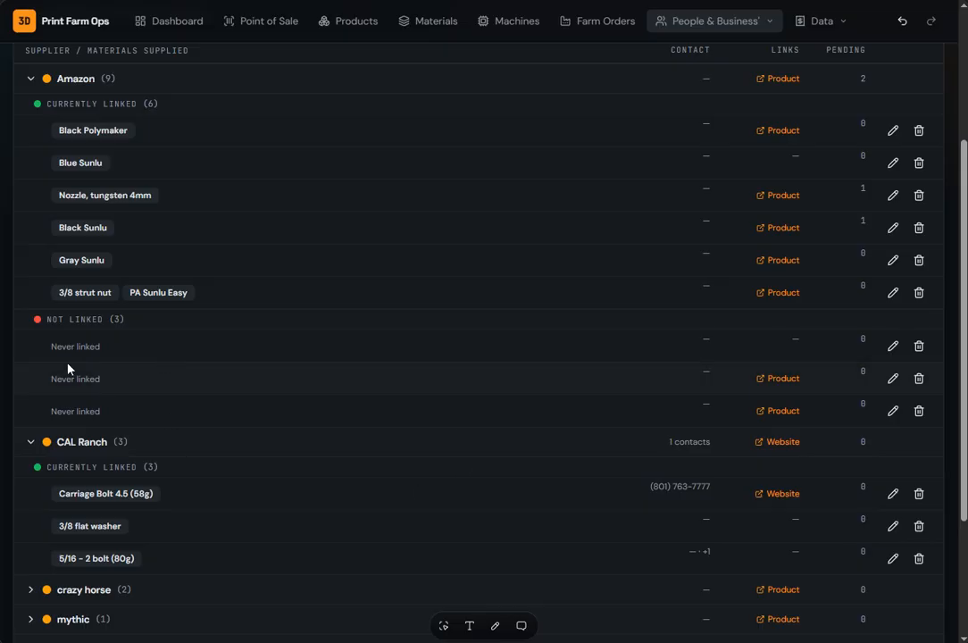
scroll(86, 379, up, 3)
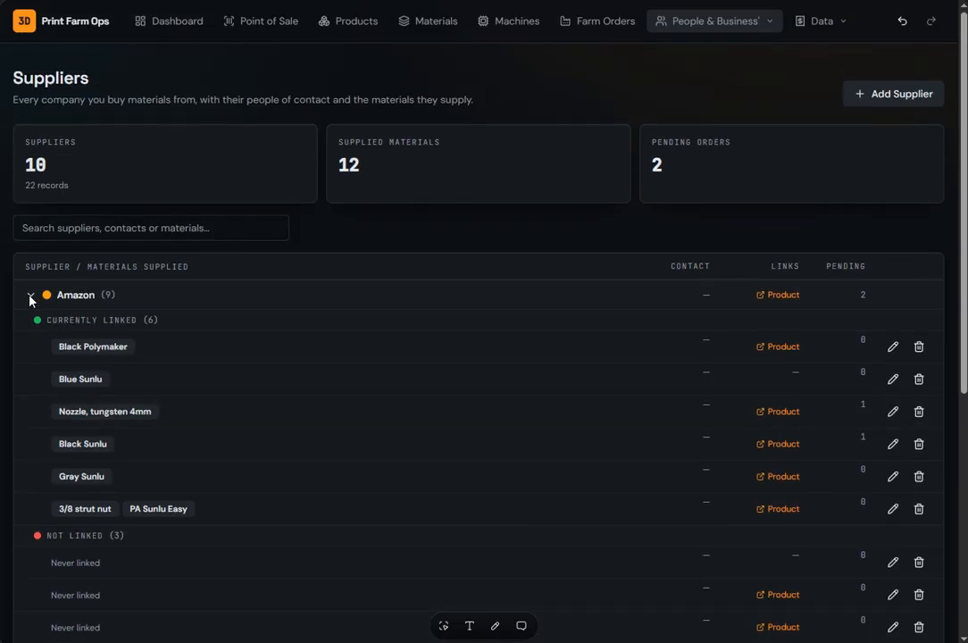
click(30, 295)
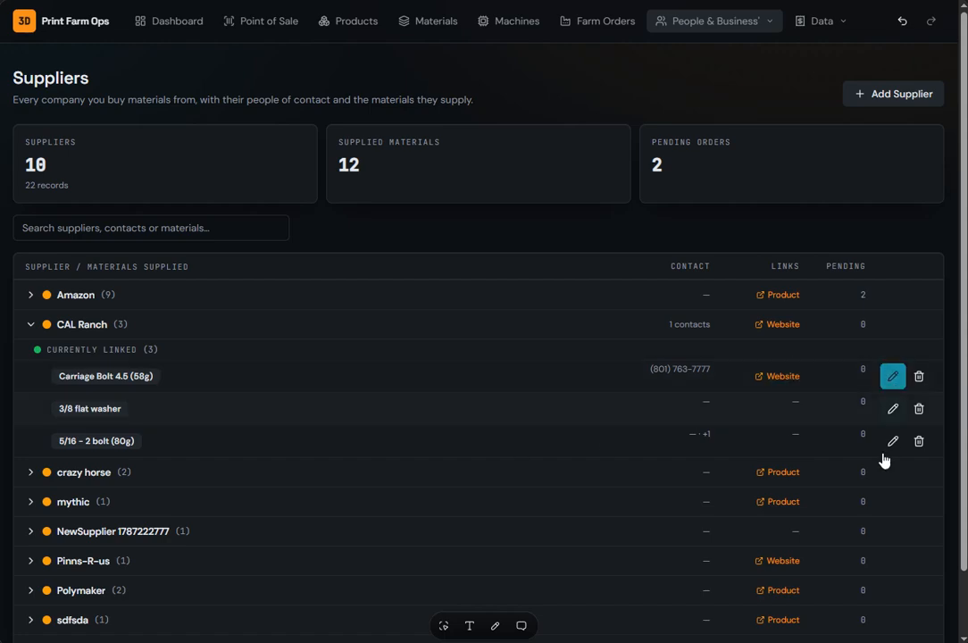
click(30, 325)
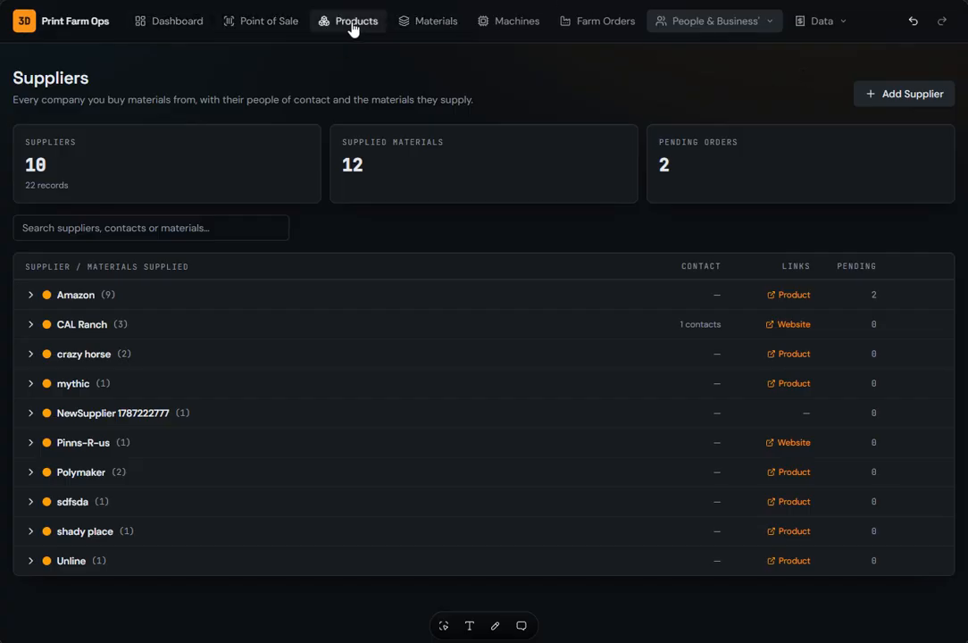
Step: Open the Customers page and review the service customer's contacts, associated products and purchase history
click(702, 25)
click(719, 56)
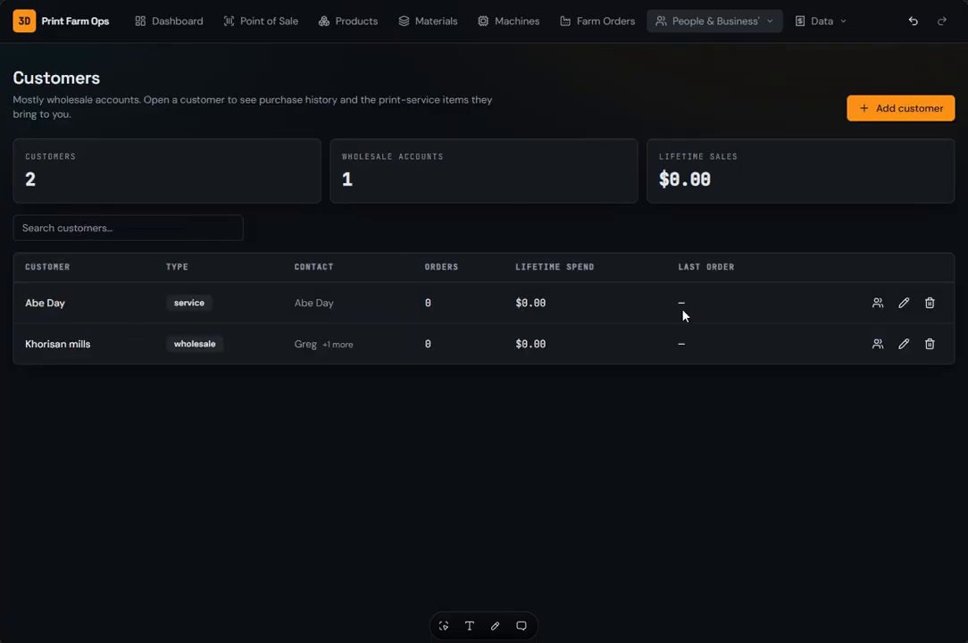
click(45, 304)
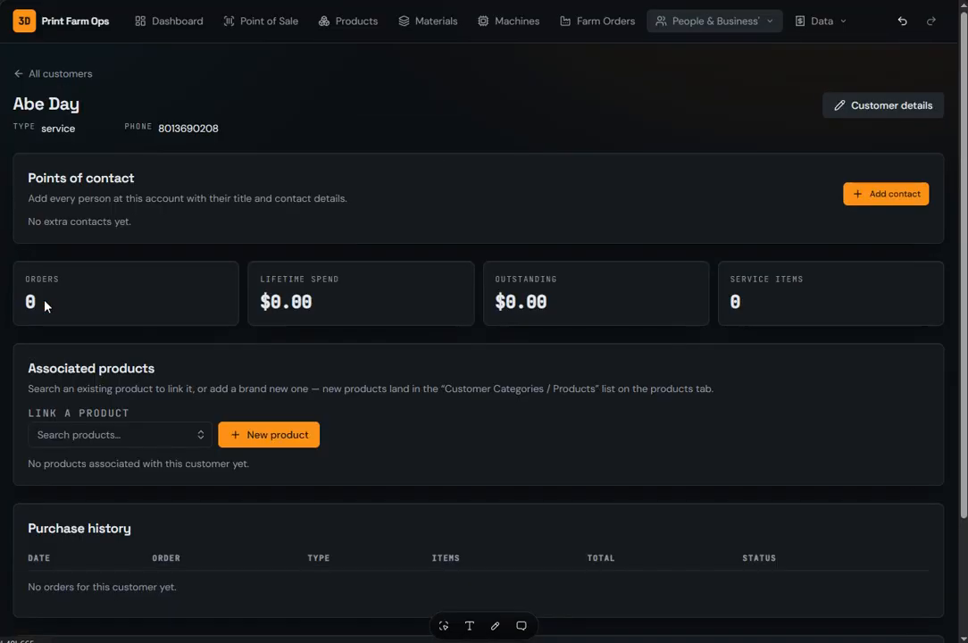
scroll(424, 410, down, 2)
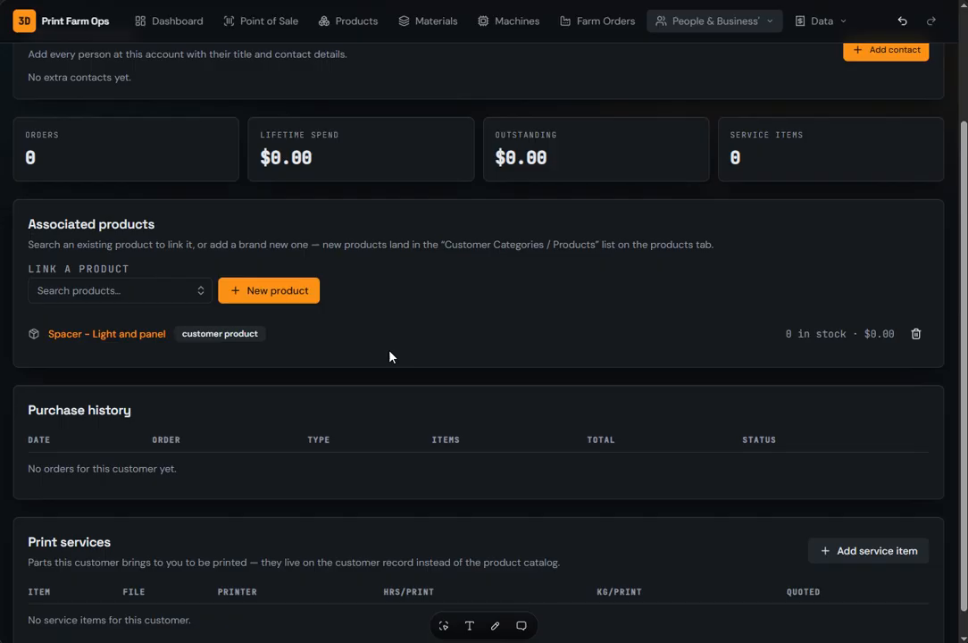
scroll(367, 179, up, 3)
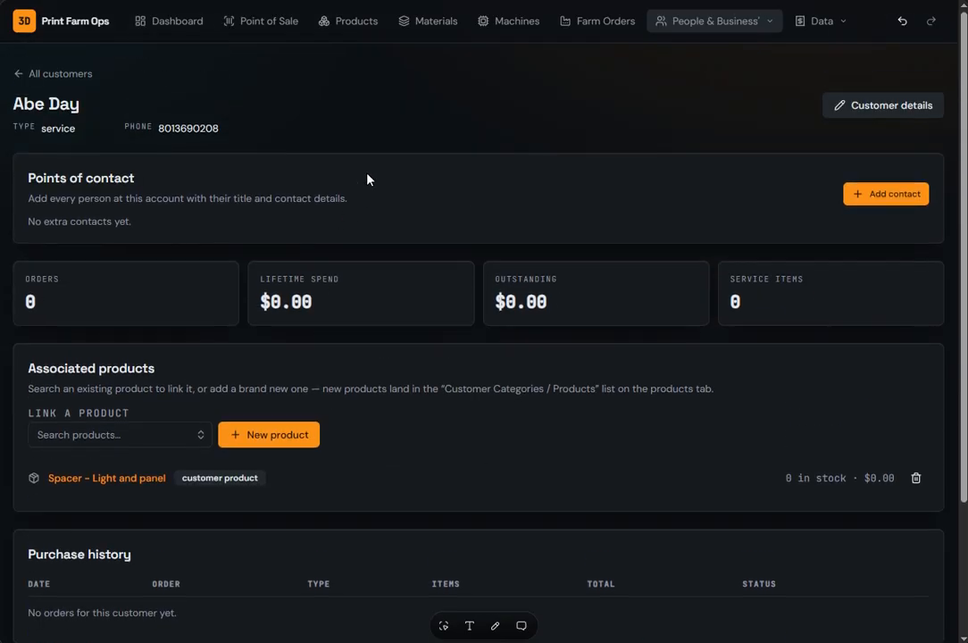
Step: Return to the customer list and review the Khorisan mills wholesale account down to its print services
click(14, 73)
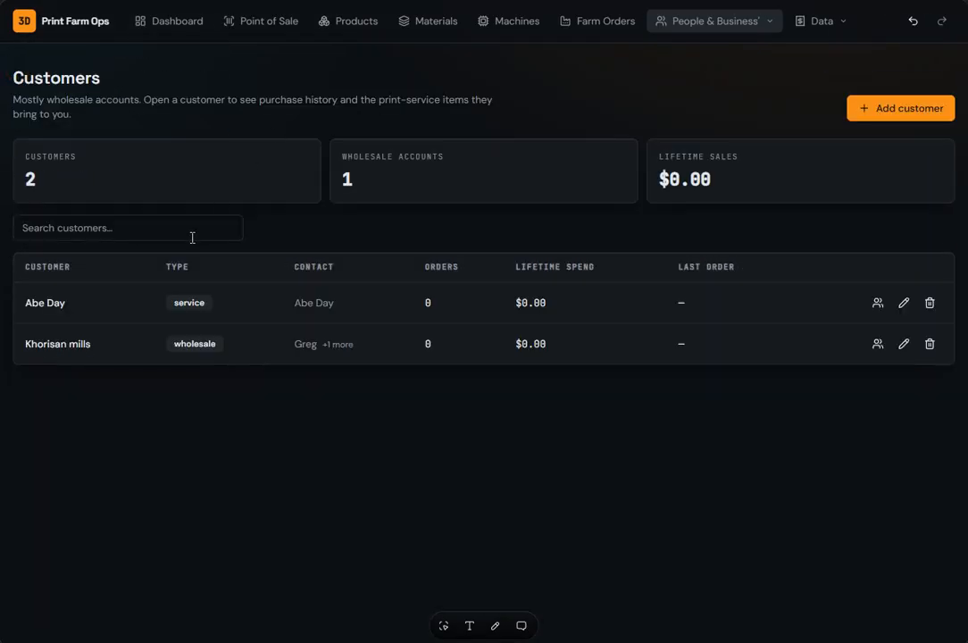
click(61, 345)
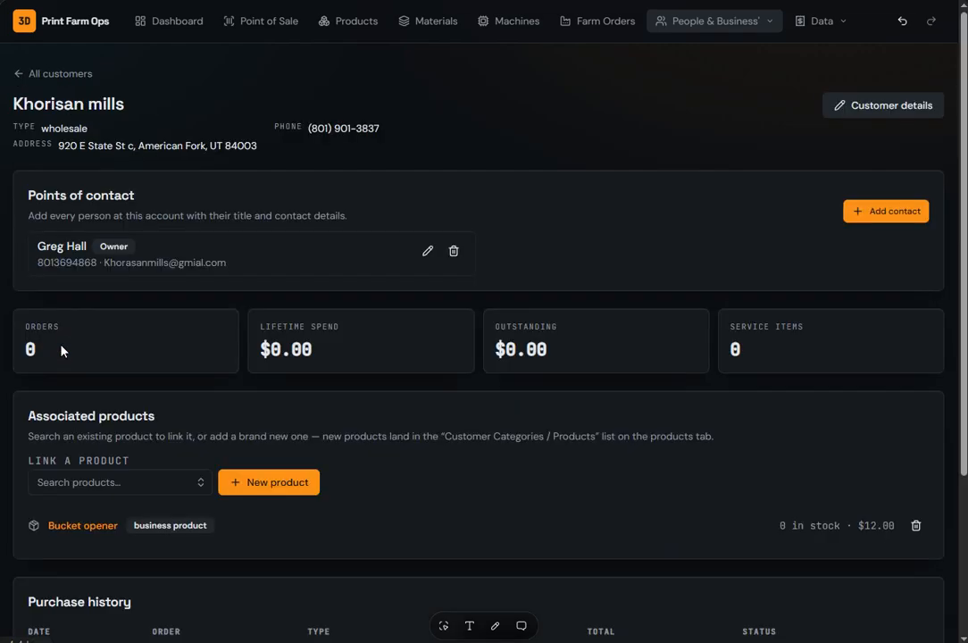
scroll(331, 437, down, 3)
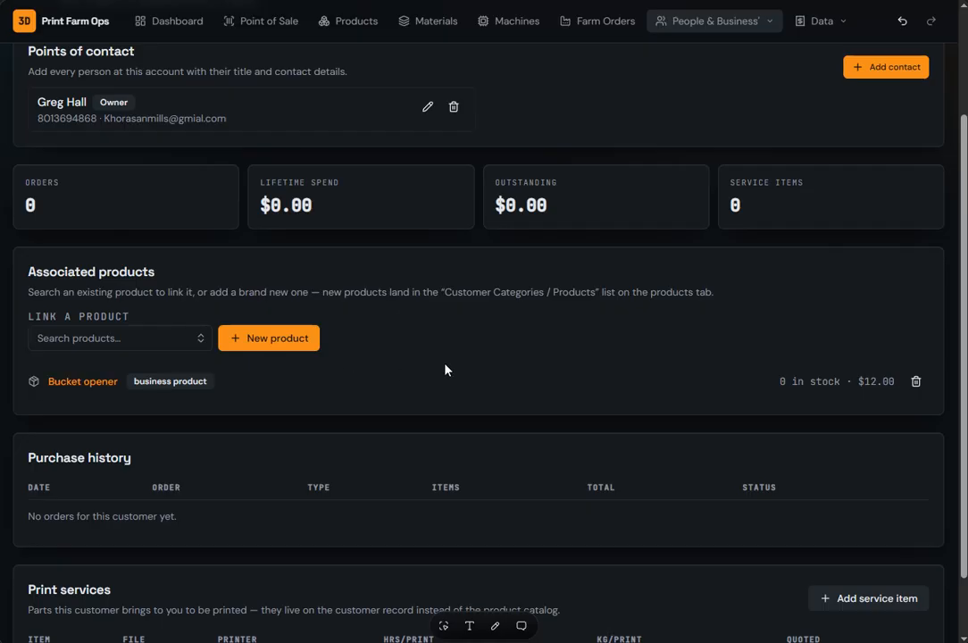
scroll(446, 370, down, 2)
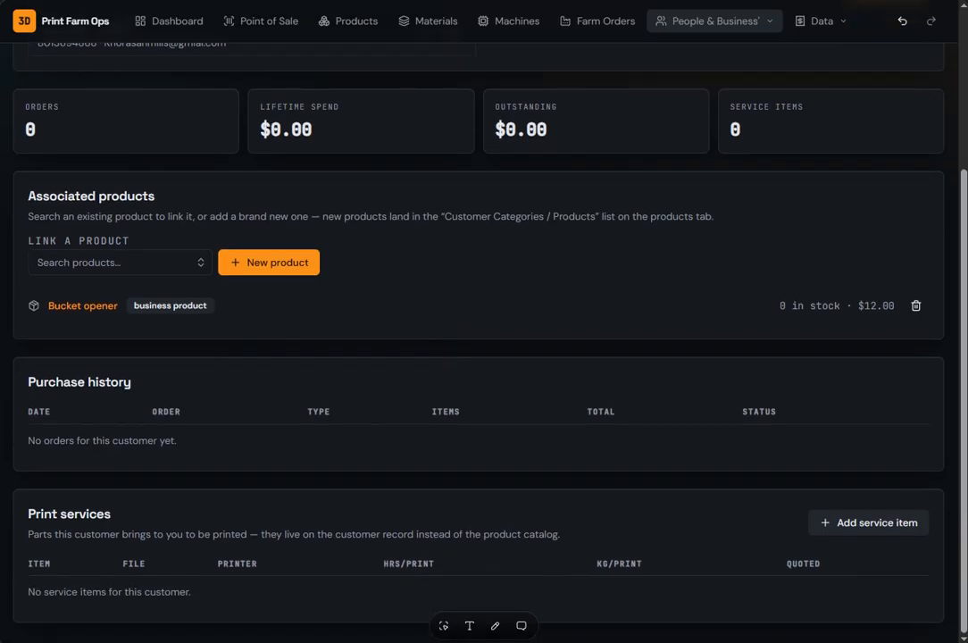
Step: Open the Analytics page and review the business figures down to the cost breakdown, cash-out and assets tables
scroll(282, 409, up, 5)
mouse_move(754, 18)
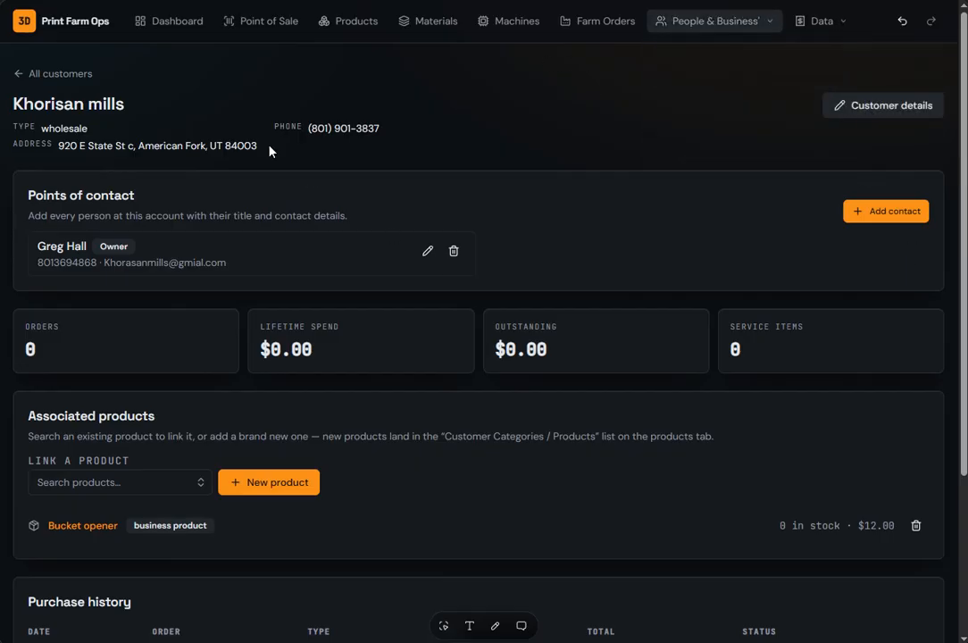
mouse_move(848, 25)
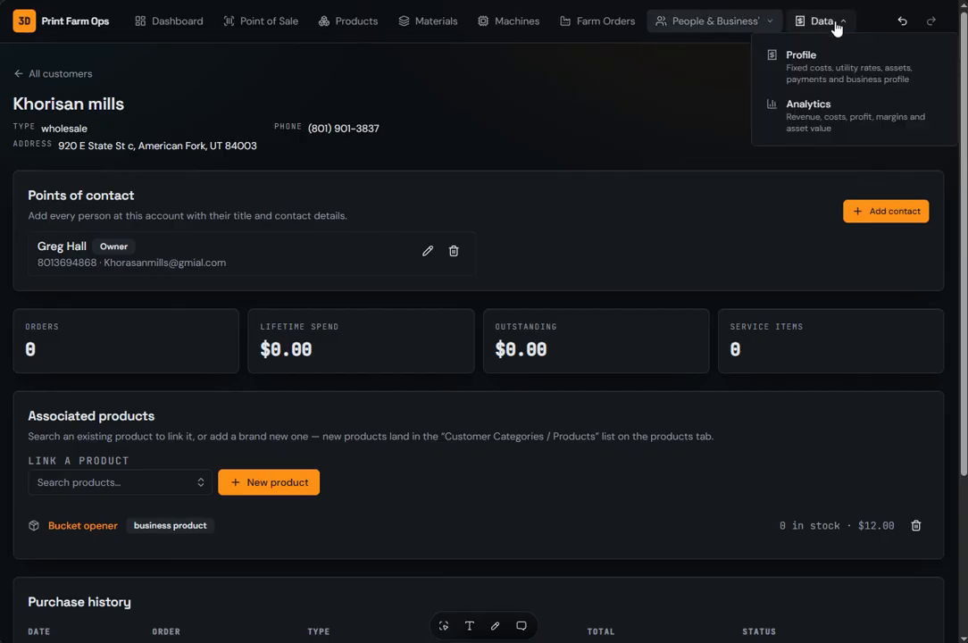
click(826, 123)
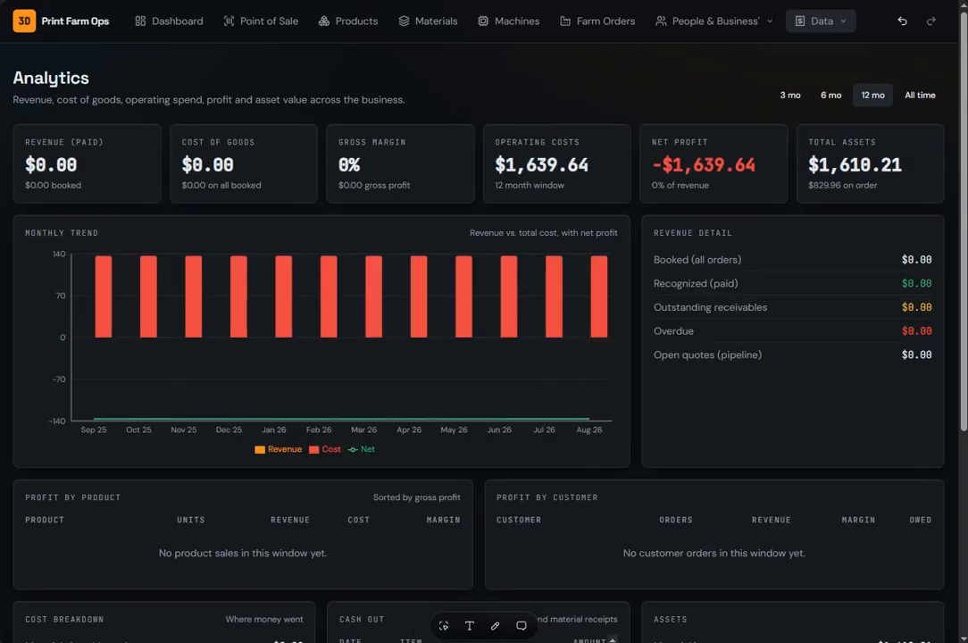
scroll(192, 344, down, 4)
scroll(460, 423, down, 5)
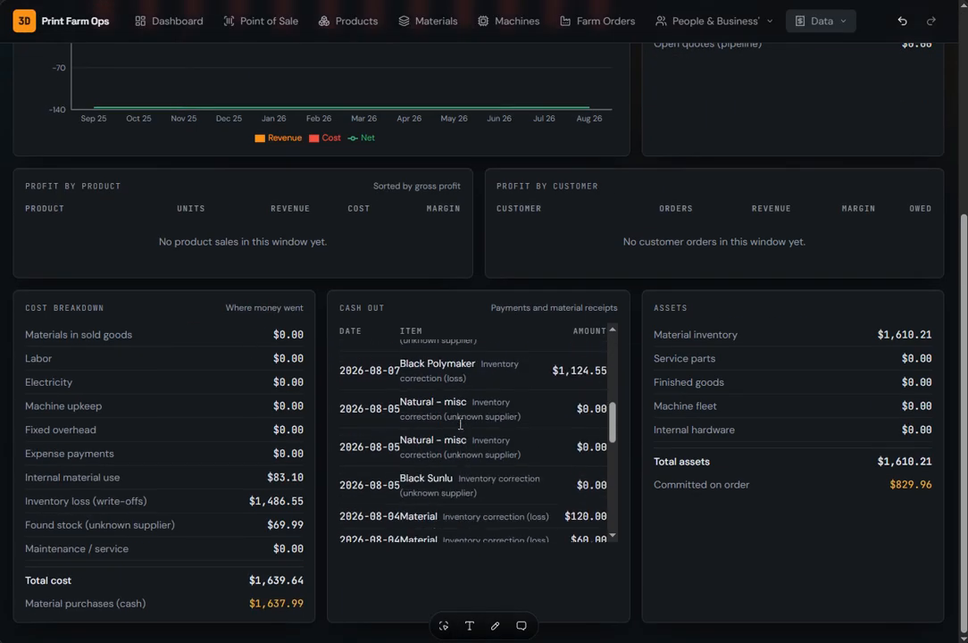
scroll(617, 426, up, 5)
scroll(646, 309, up, 4)
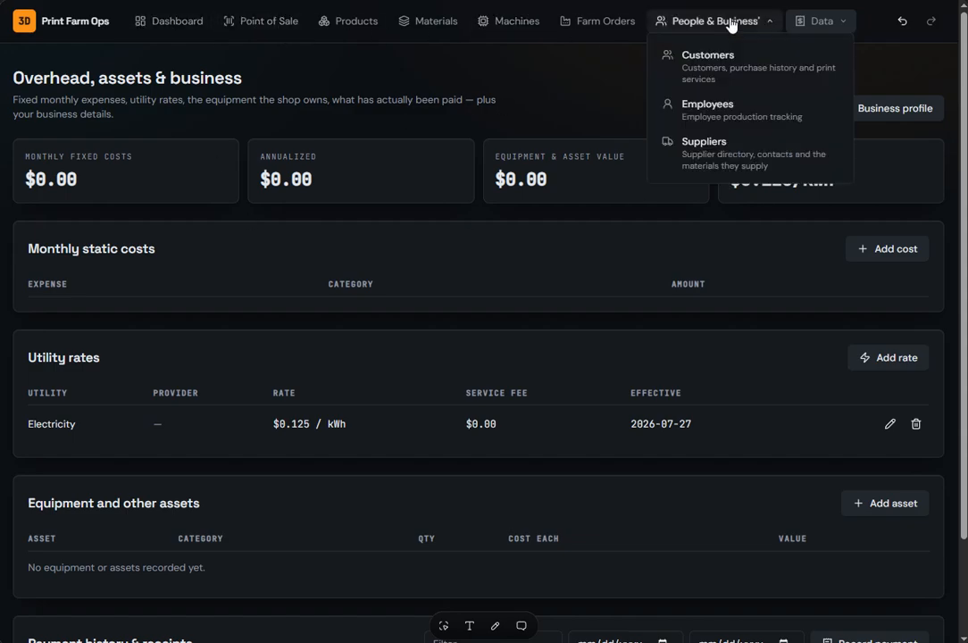
Step: Open the Farm Orders page and examine the pending Black Polymaker move task under Misc. Tasks
click(585, 22)
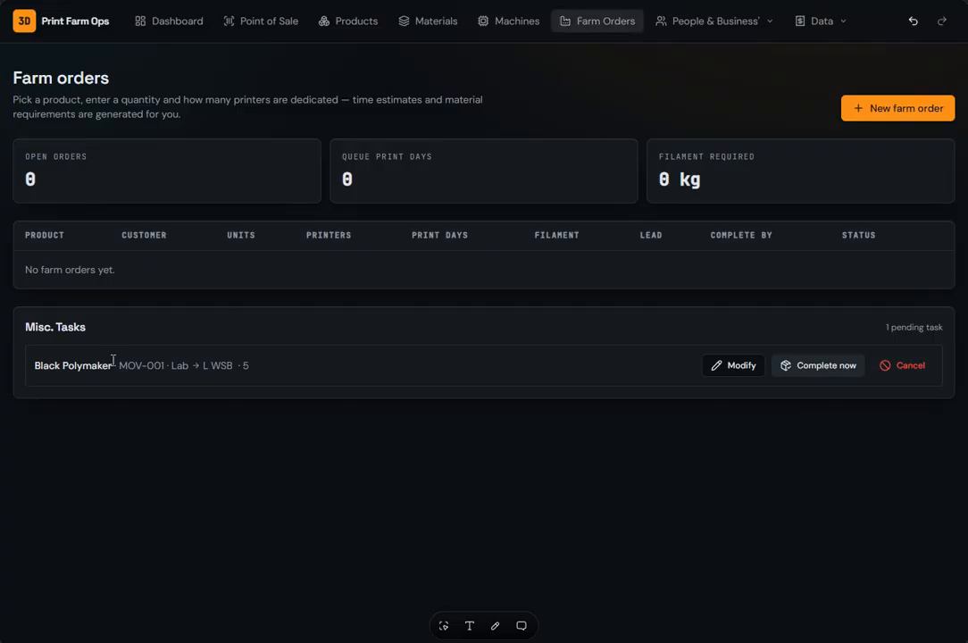
click(535, 368)
click(104, 366)
drag(244, 367, 131, 367)
click(86, 369)
drag(251, 366, 90, 367)
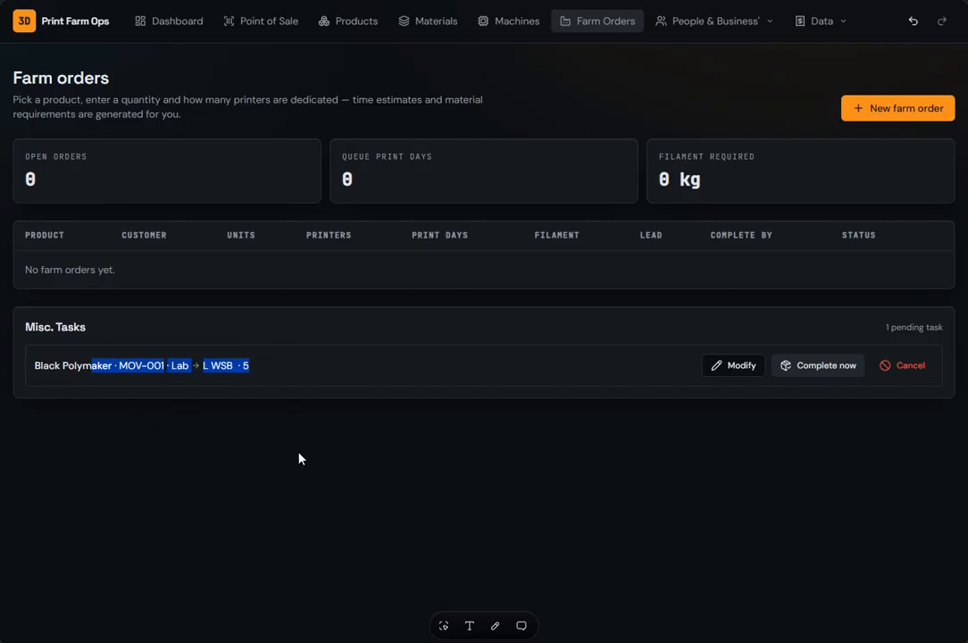
click(315, 351)
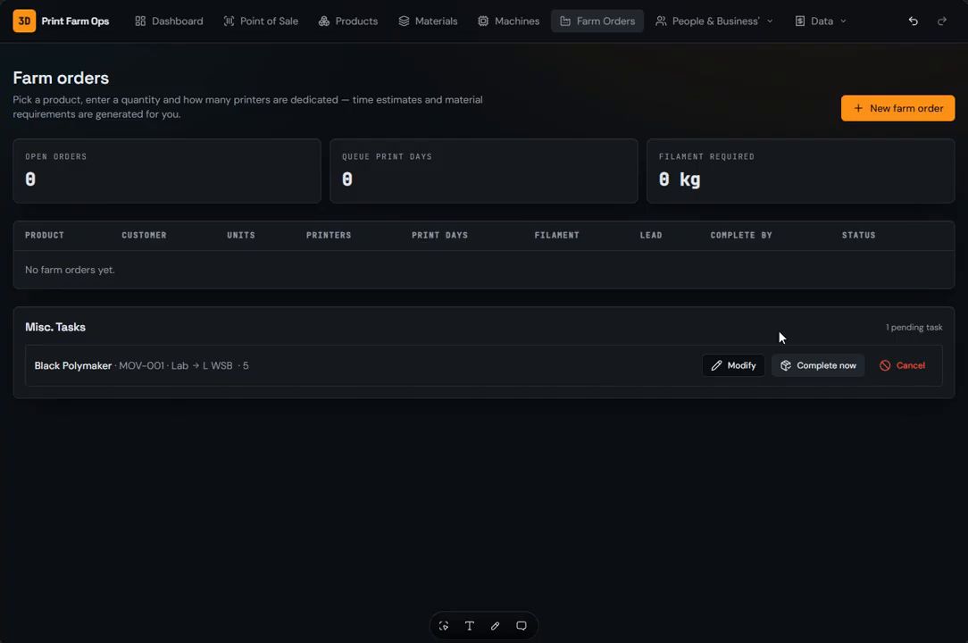
drag(292, 376, 56, 366)
click(454, 352)
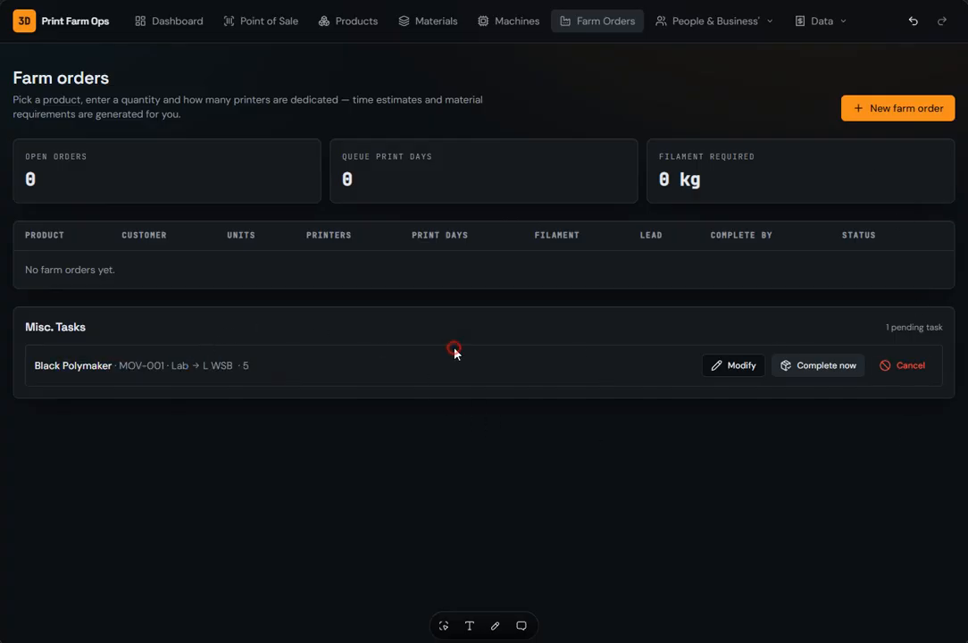
Step: Open the Products page, view and collapse the customer's category in the customer catalog, and visit Point of Sale
click(359, 26)
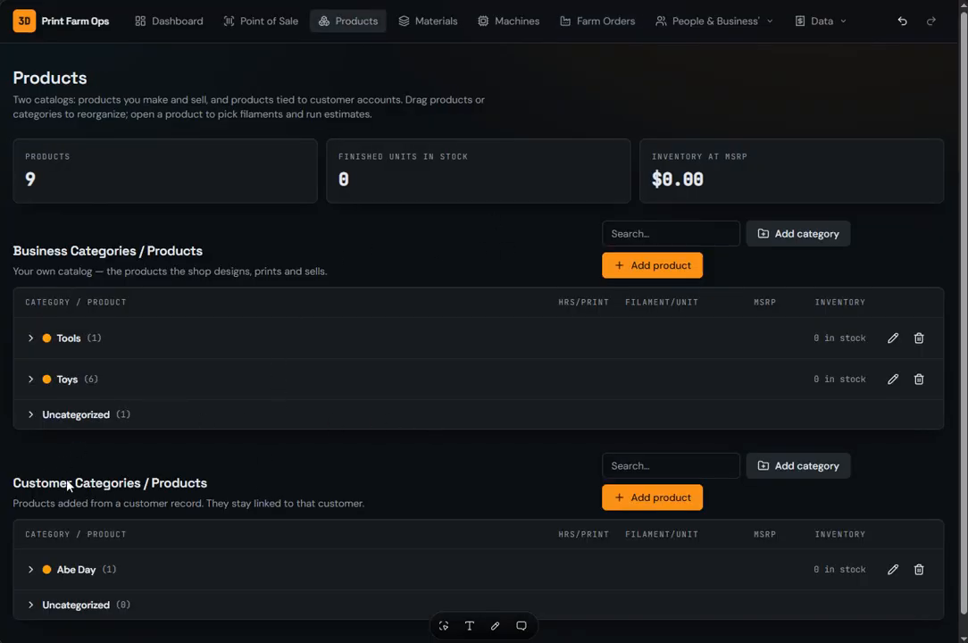
scroll(185, 551, down, 1)
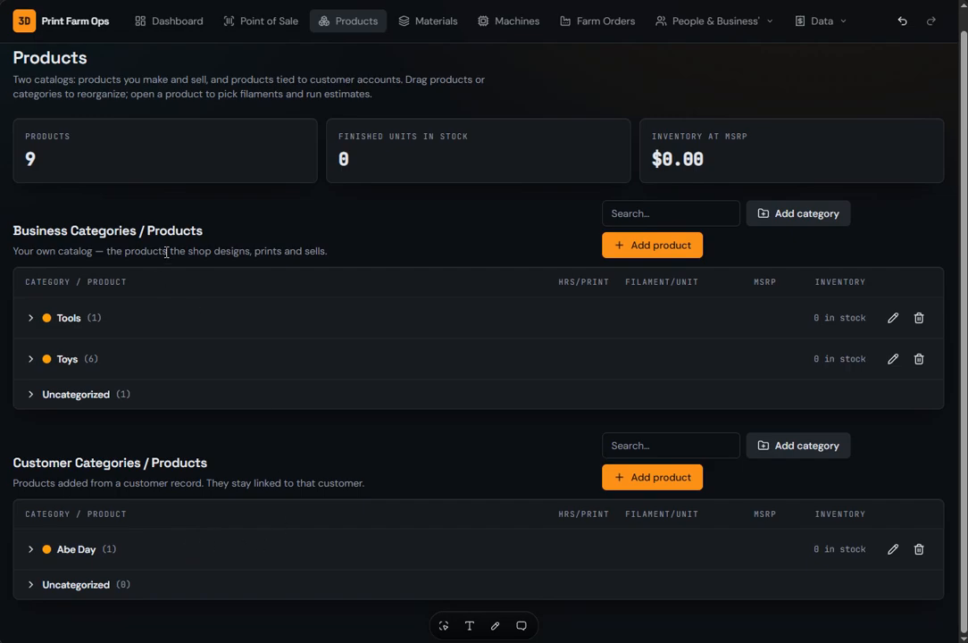
click(143, 554)
scroll(193, 518, down, 2)
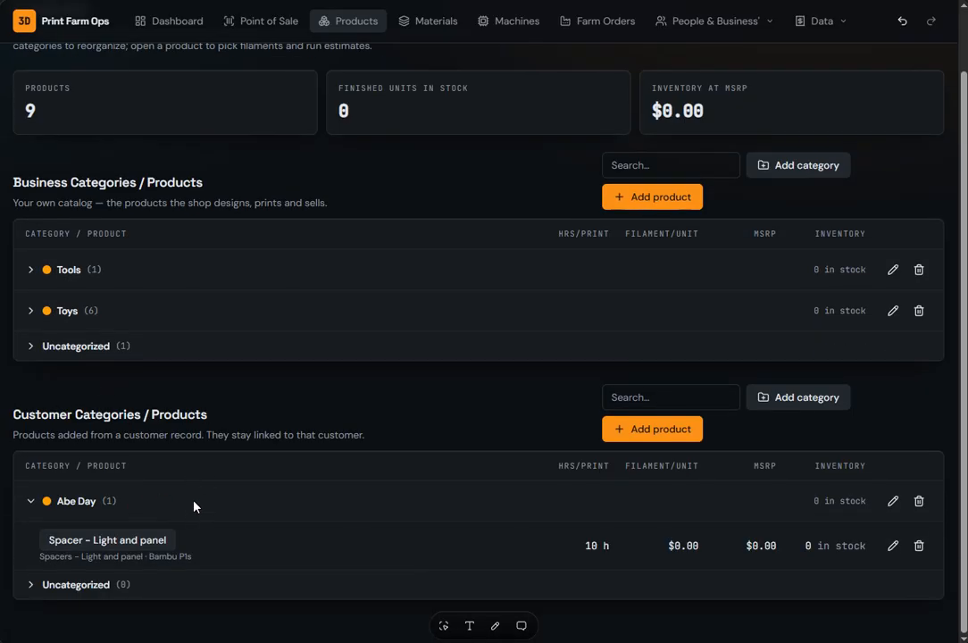
click(141, 515)
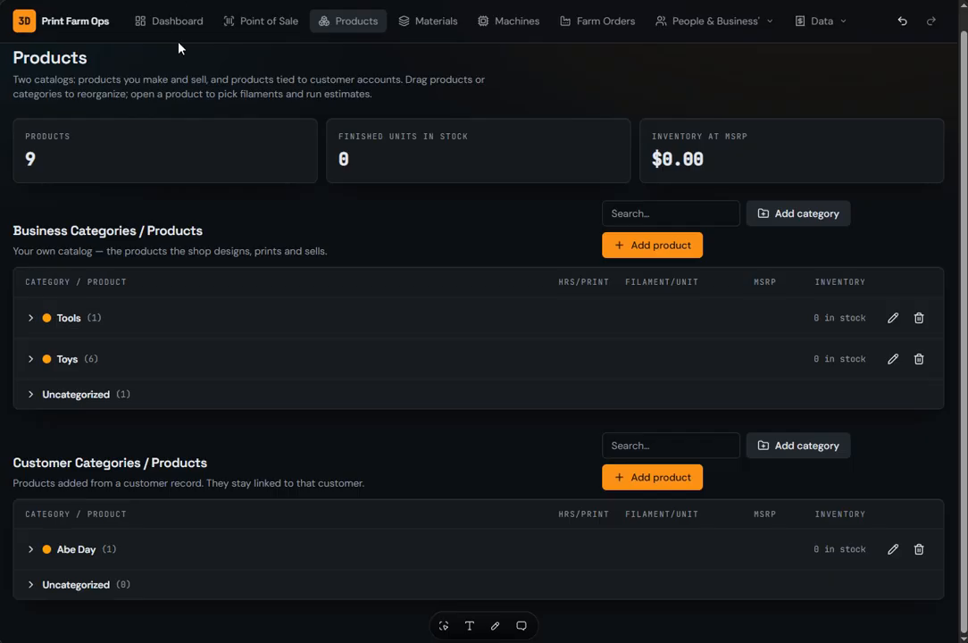
click(279, 18)
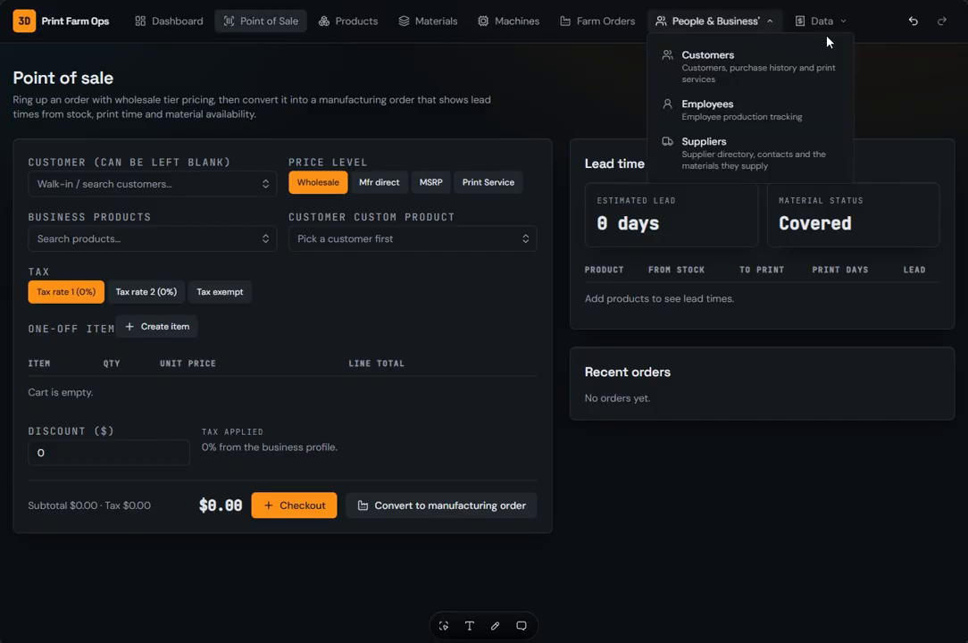
Step: Open the Machines page and expand the Bambu P1s parts under 3D Printers to review its nozzle entry
click(526, 28)
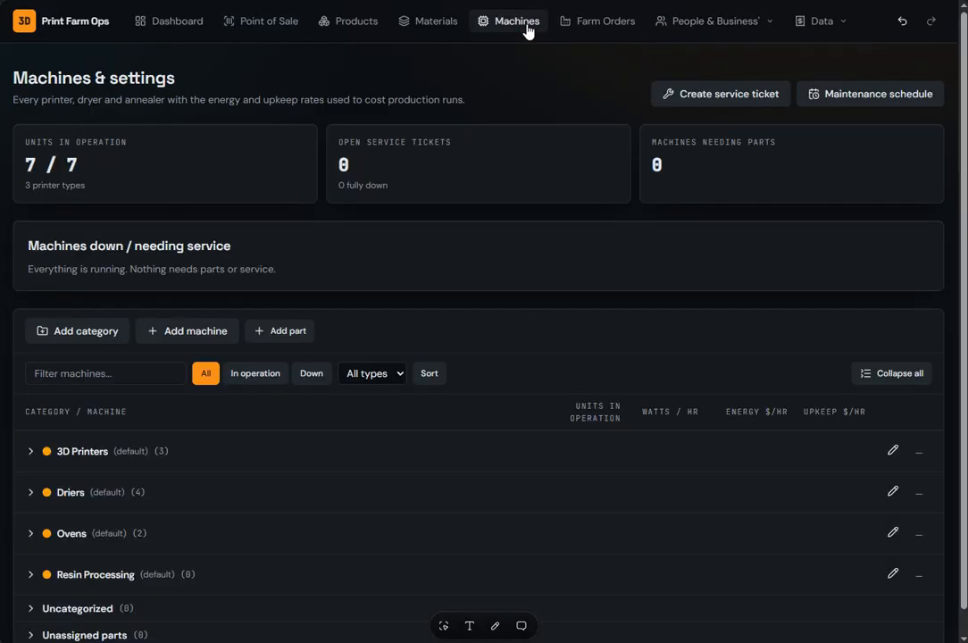
click(77, 451)
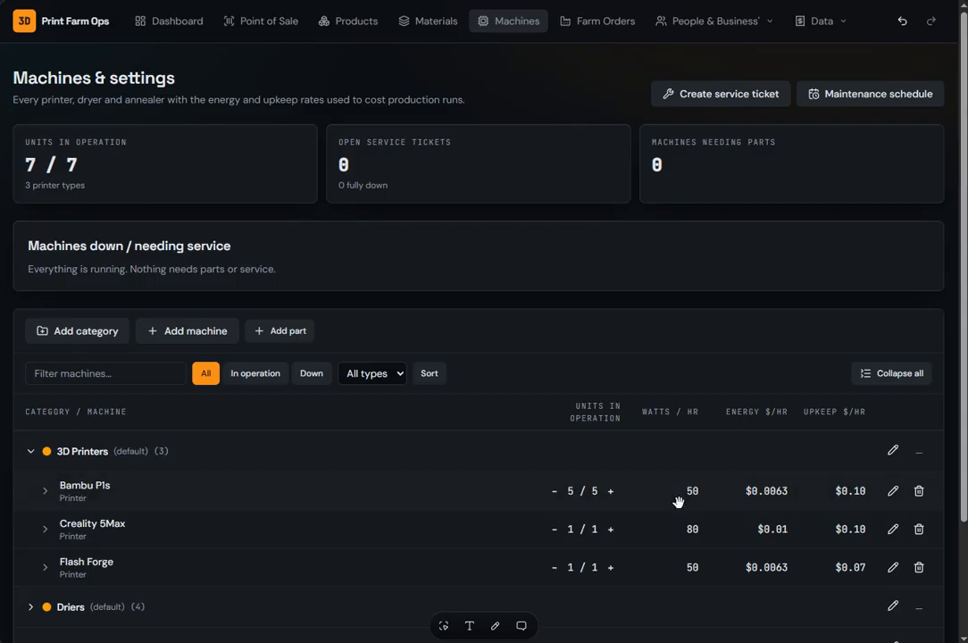
click(45, 491)
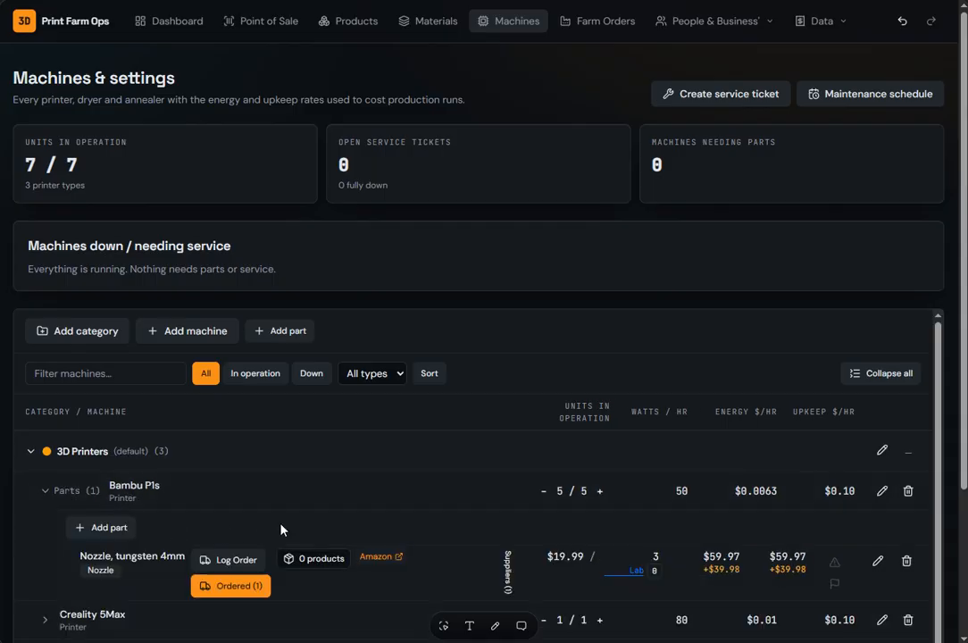
scroll(268, 513, down, 1)
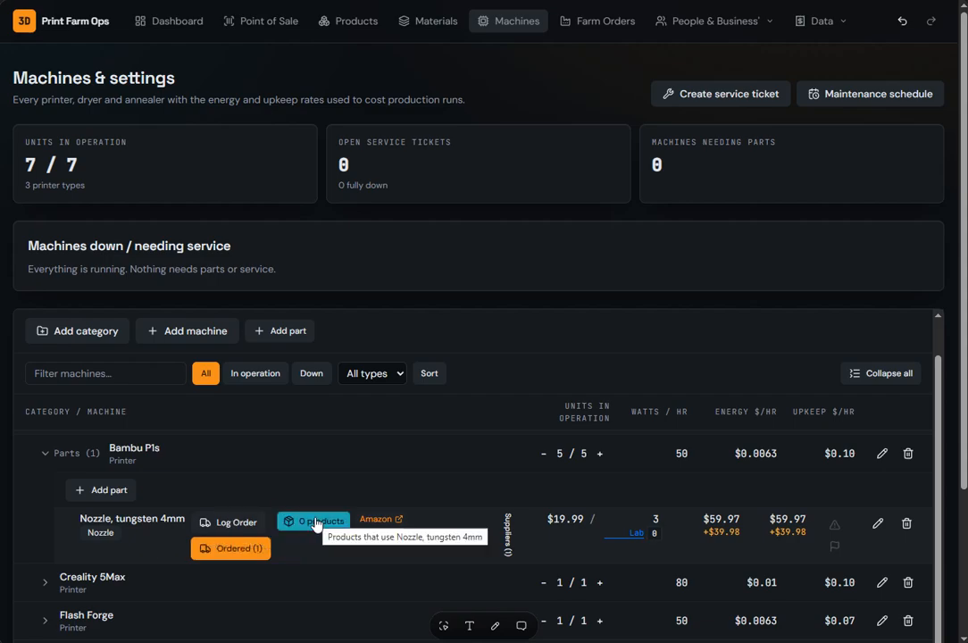
Step: Open the Petg filaments on the Materials page and check which products use Black Sunlu
click(434, 22)
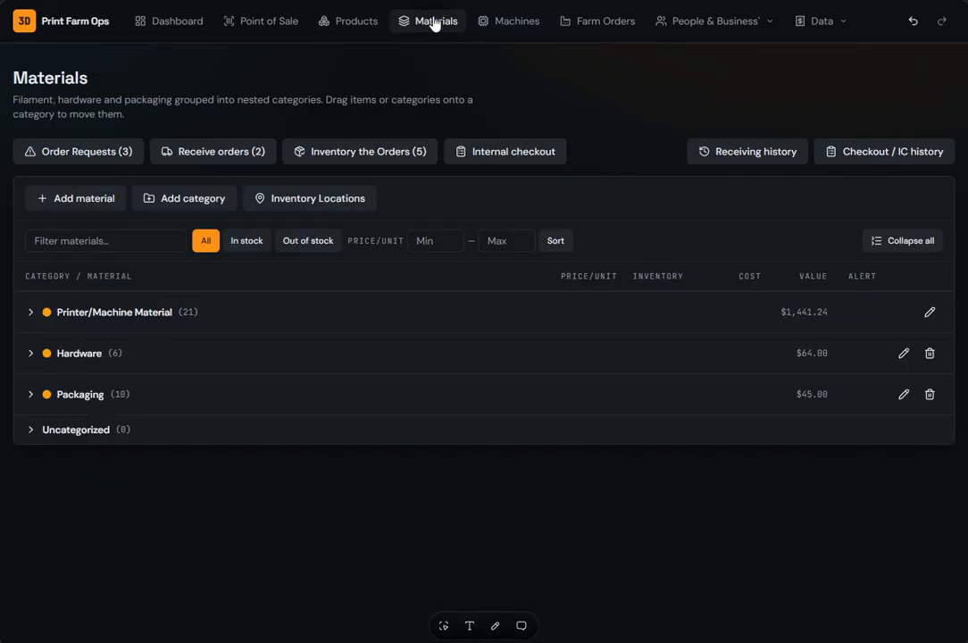
click(268, 316)
click(184, 364)
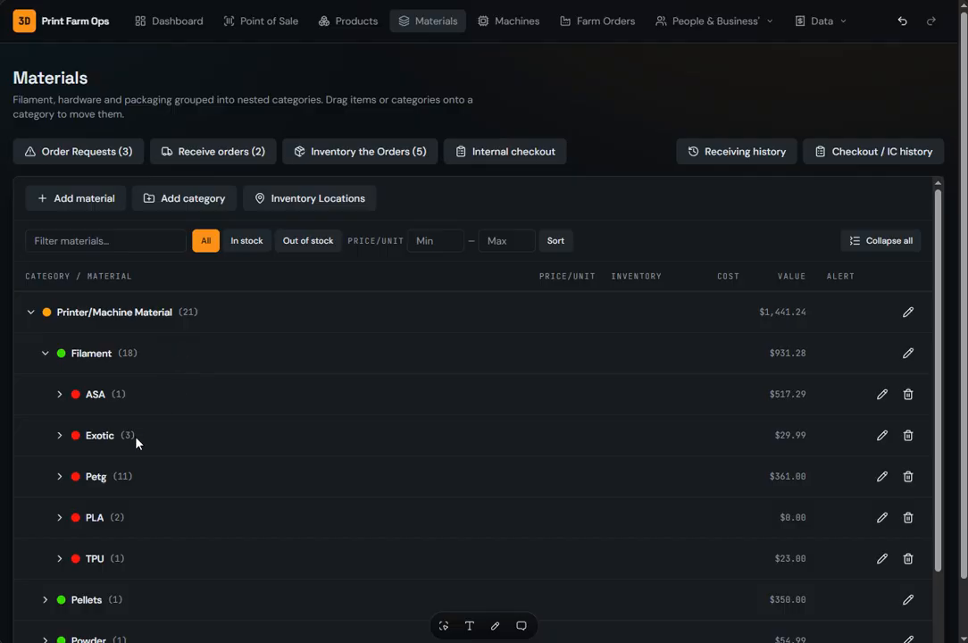
click(164, 474)
scroll(166, 469, down, 3)
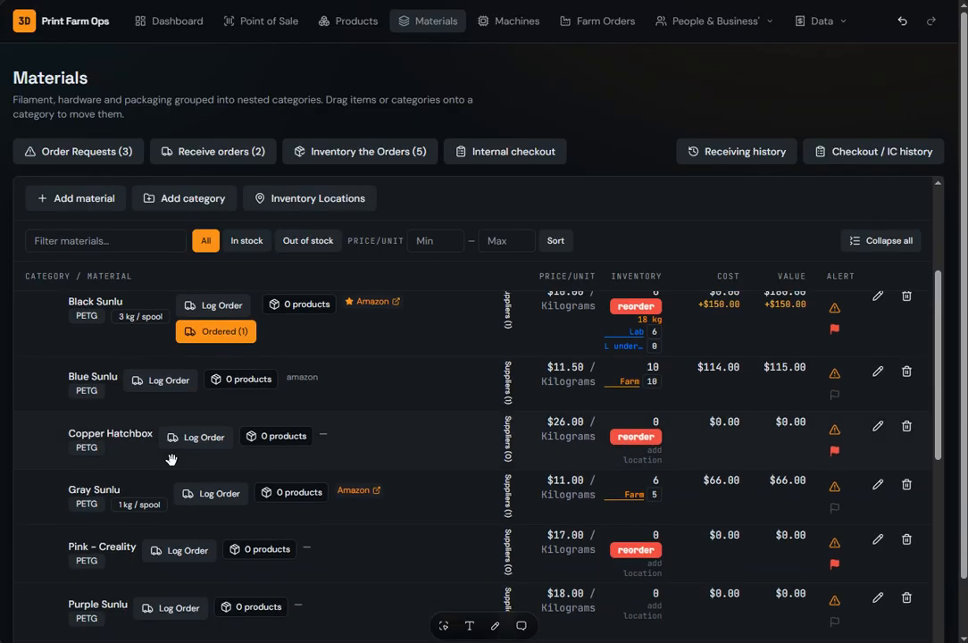
scroll(254, 389, up, 3)
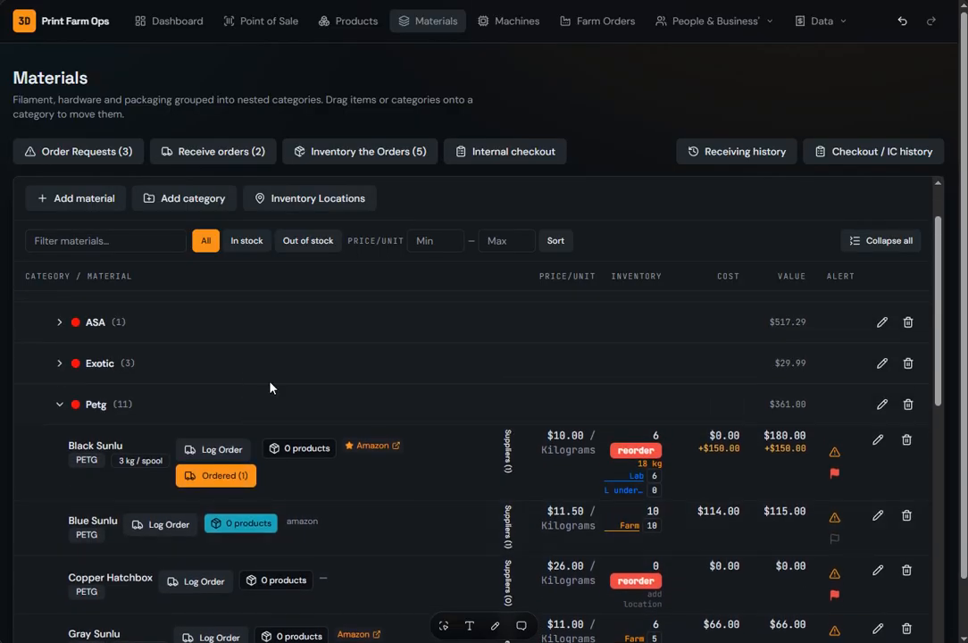
click(299, 450)
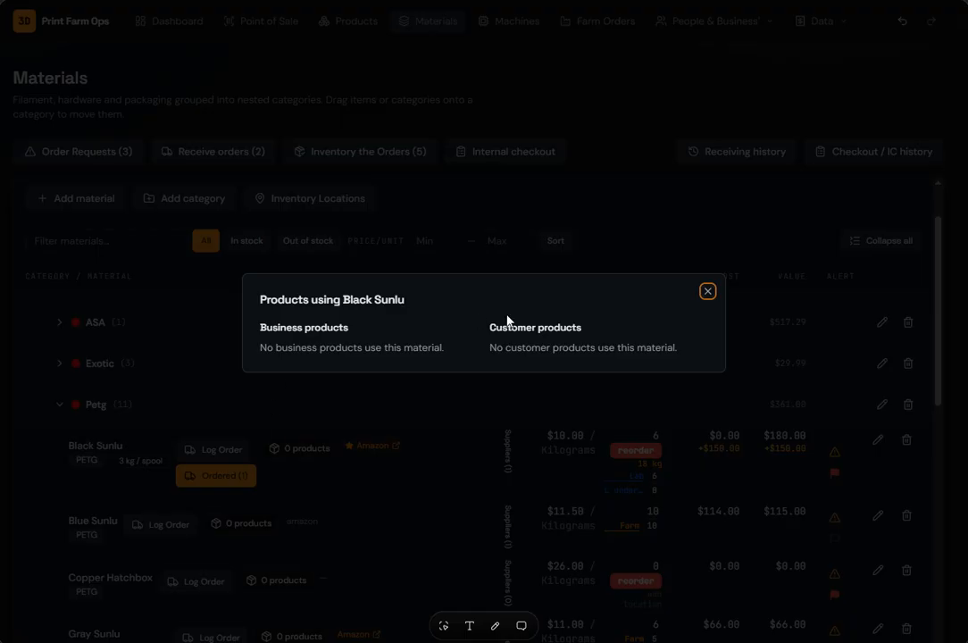
click(232, 402)
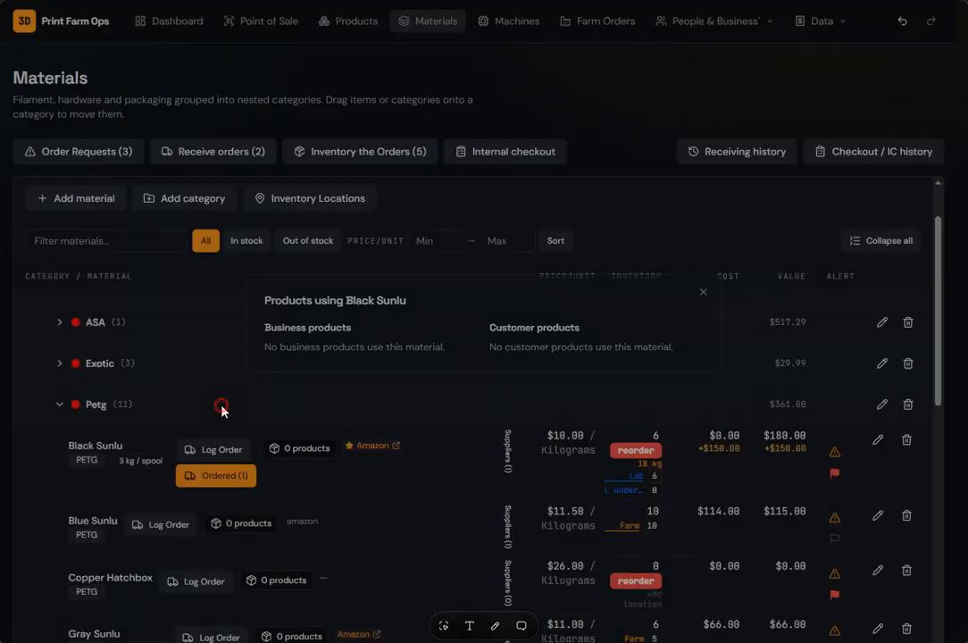
Step: Glance at Products, return to Materials, and look up which products use the 3/8 flat washer under Hardware
click(340, 29)
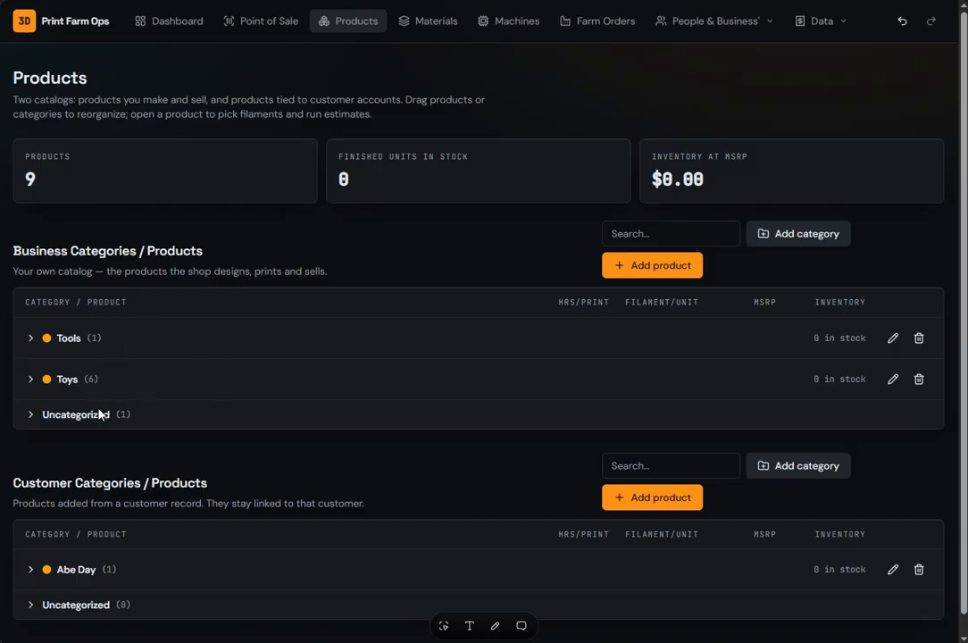
click(451, 32)
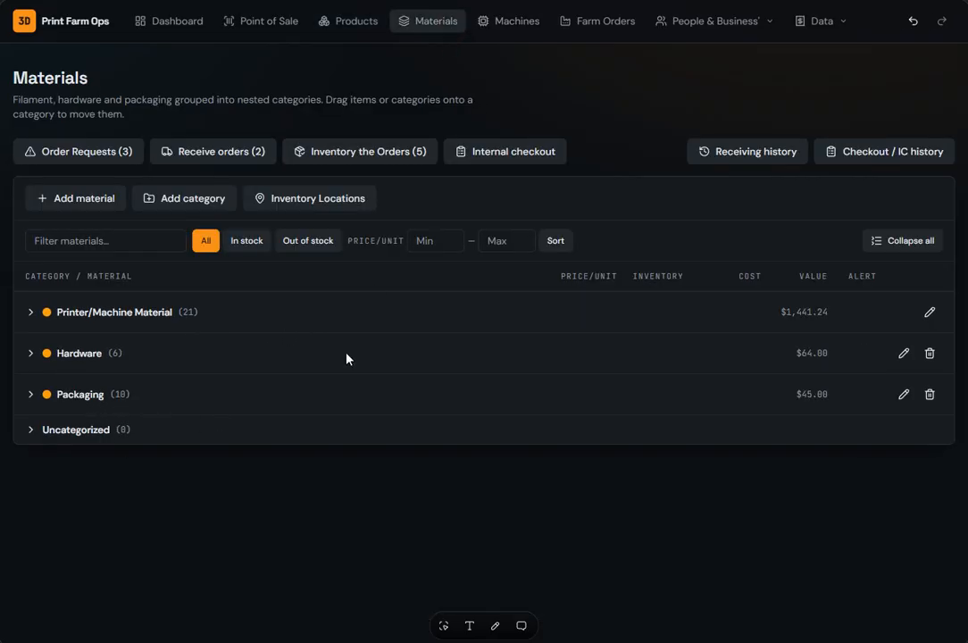
click(186, 351)
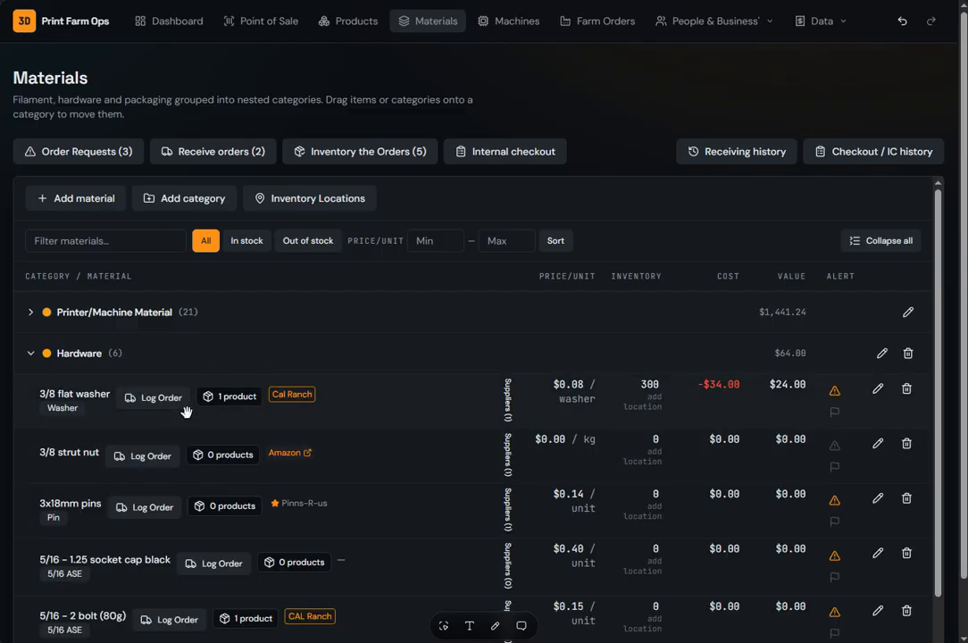
click(234, 402)
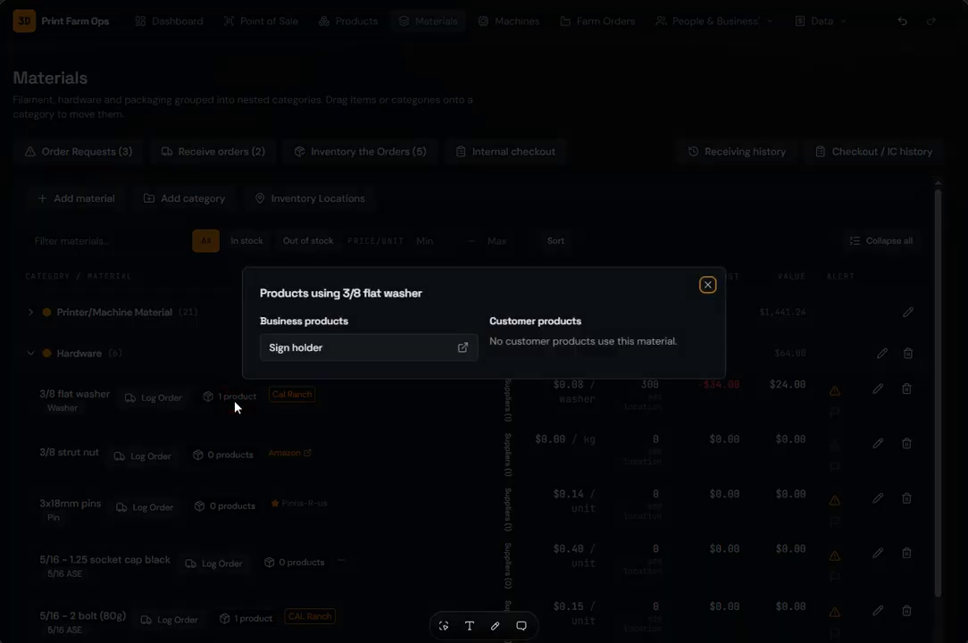
Step: Open the Sign holder product from the washer's product list and review its production run, costs and bill of materials
click(464, 349)
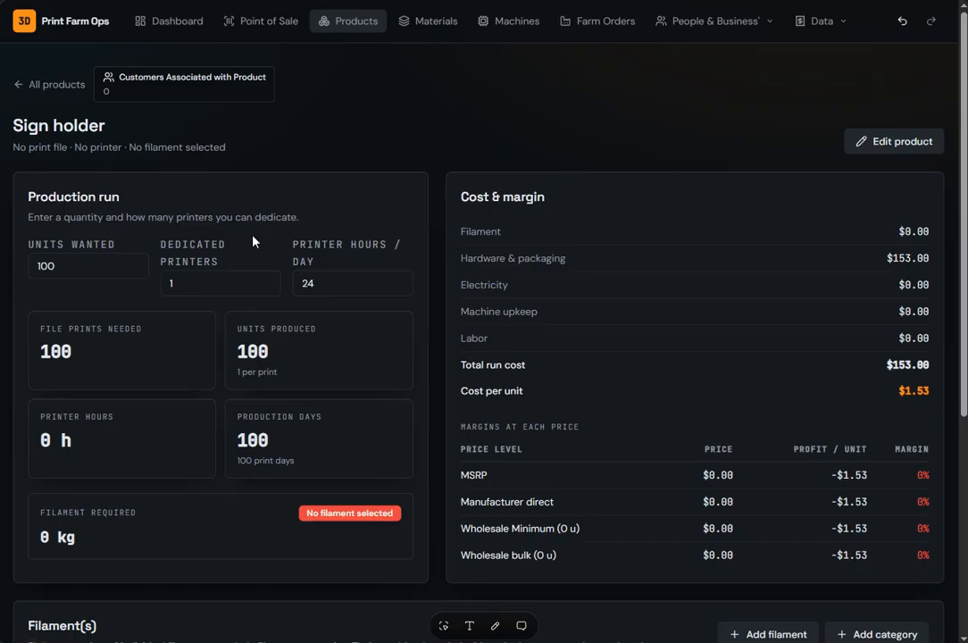
scroll(429, 190, down, 1)
scroll(428, 190, down, 3)
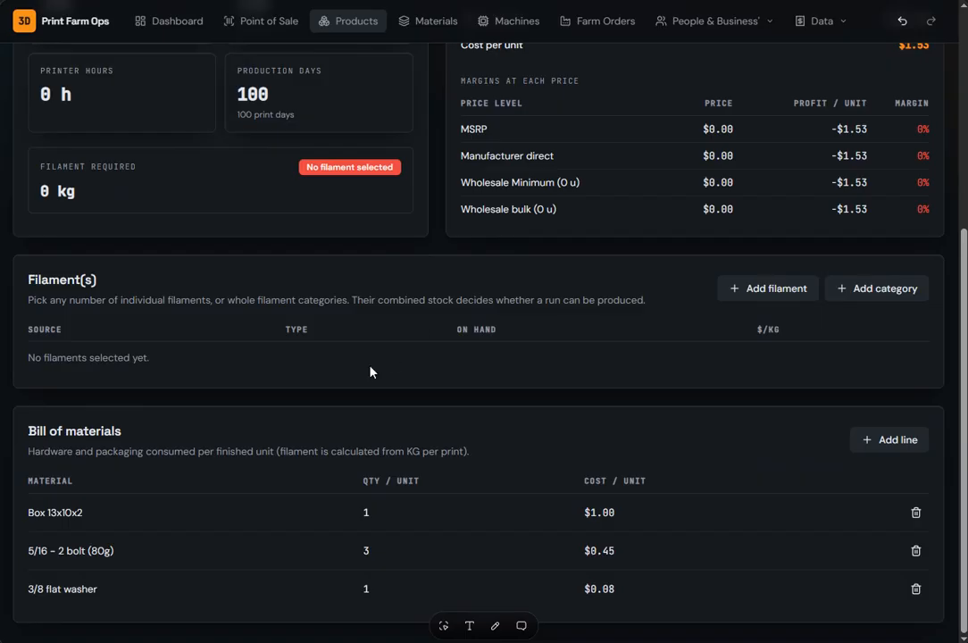
scroll(371, 371, up, 3)
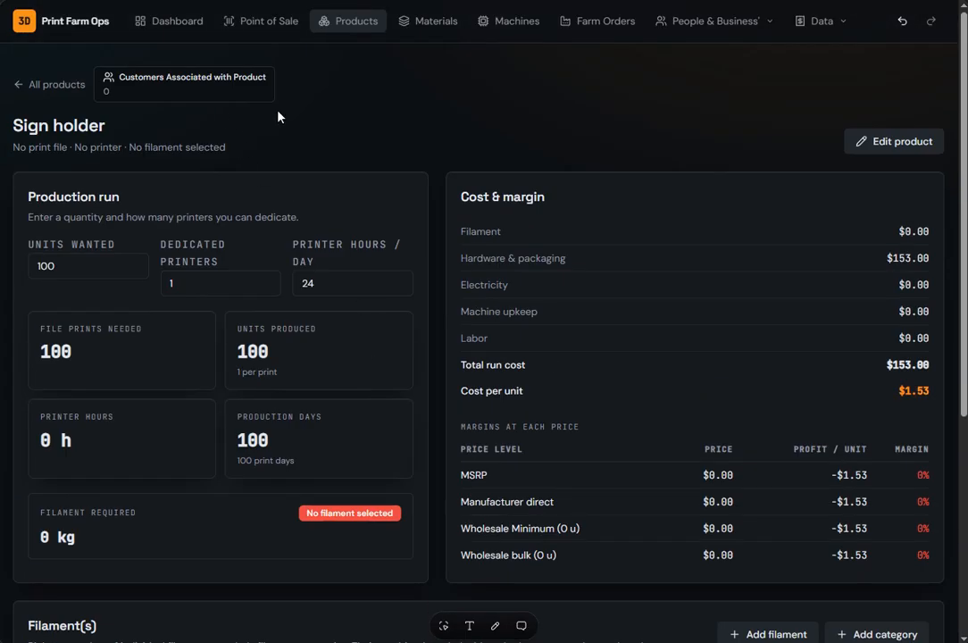
scroll(666, 337, down, 3)
scroll(714, 433, up, 3)
Step: Open the Sign holder for editing, look through its lead time, printing, hardware and shipping sections, and close the editor
click(903, 142)
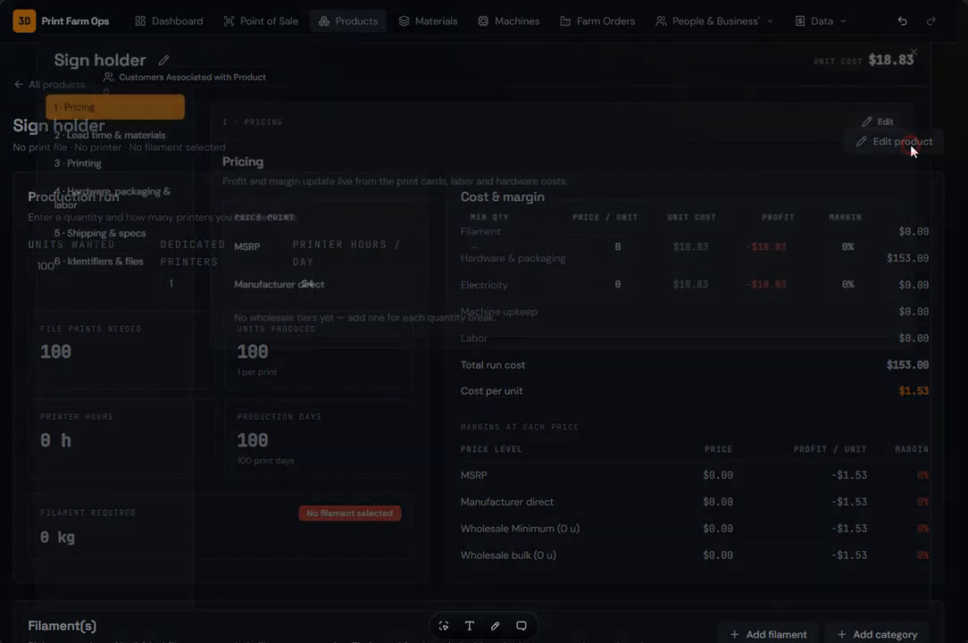
click(102, 131)
click(100, 168)
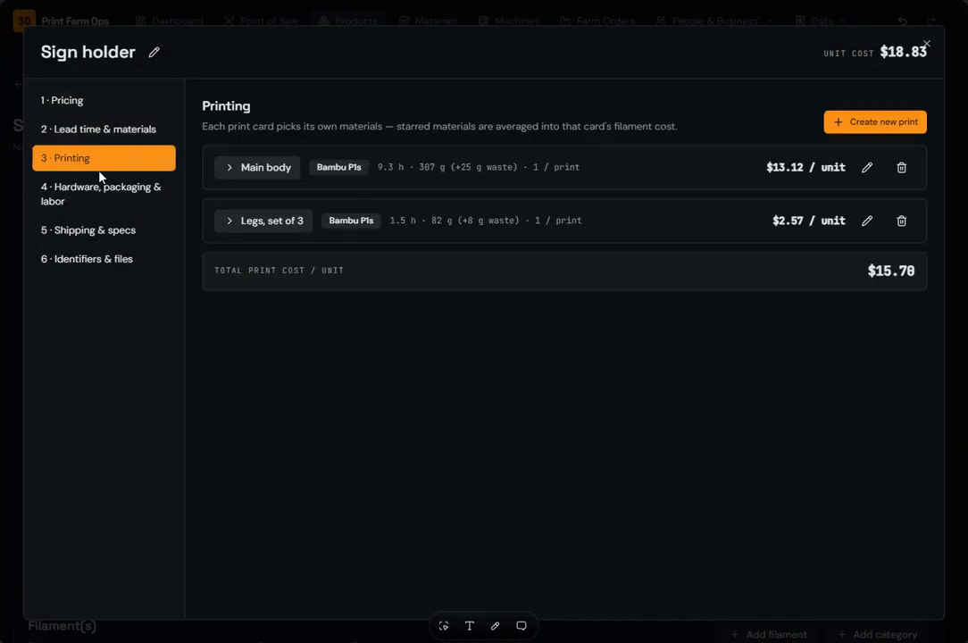
click(106, 195)
click(106, 230)
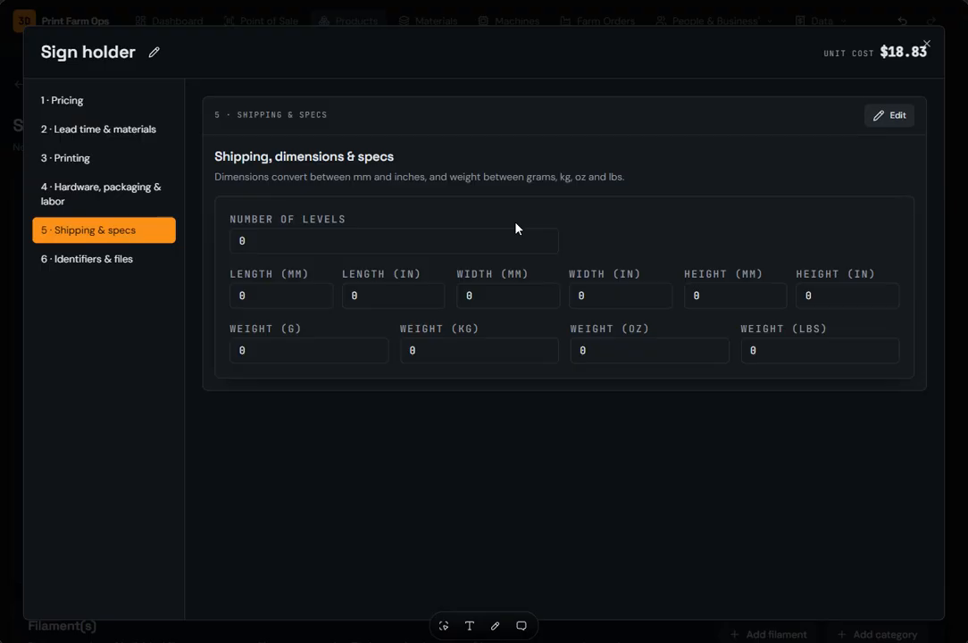
click(925, 47)
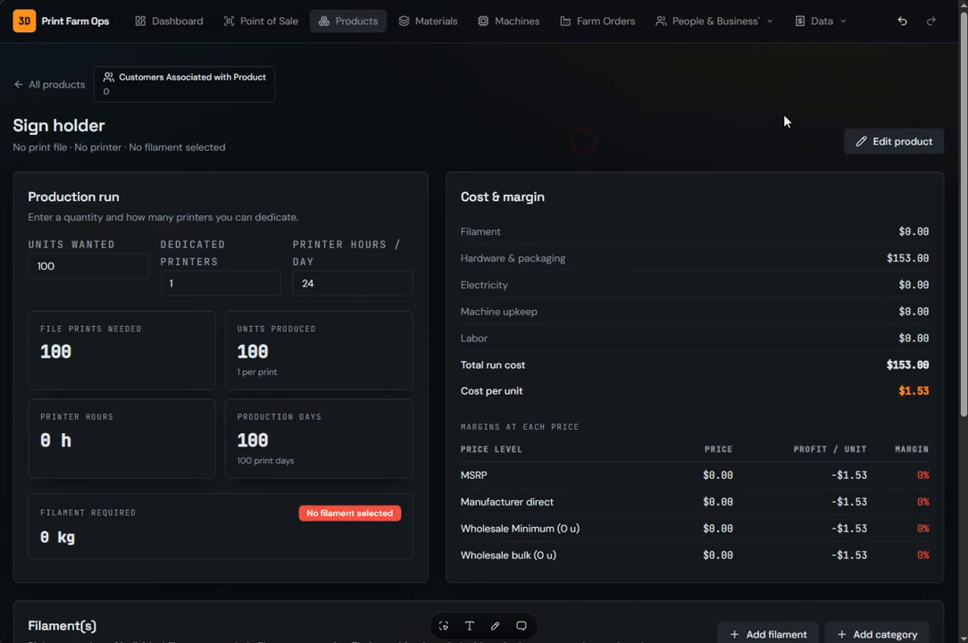